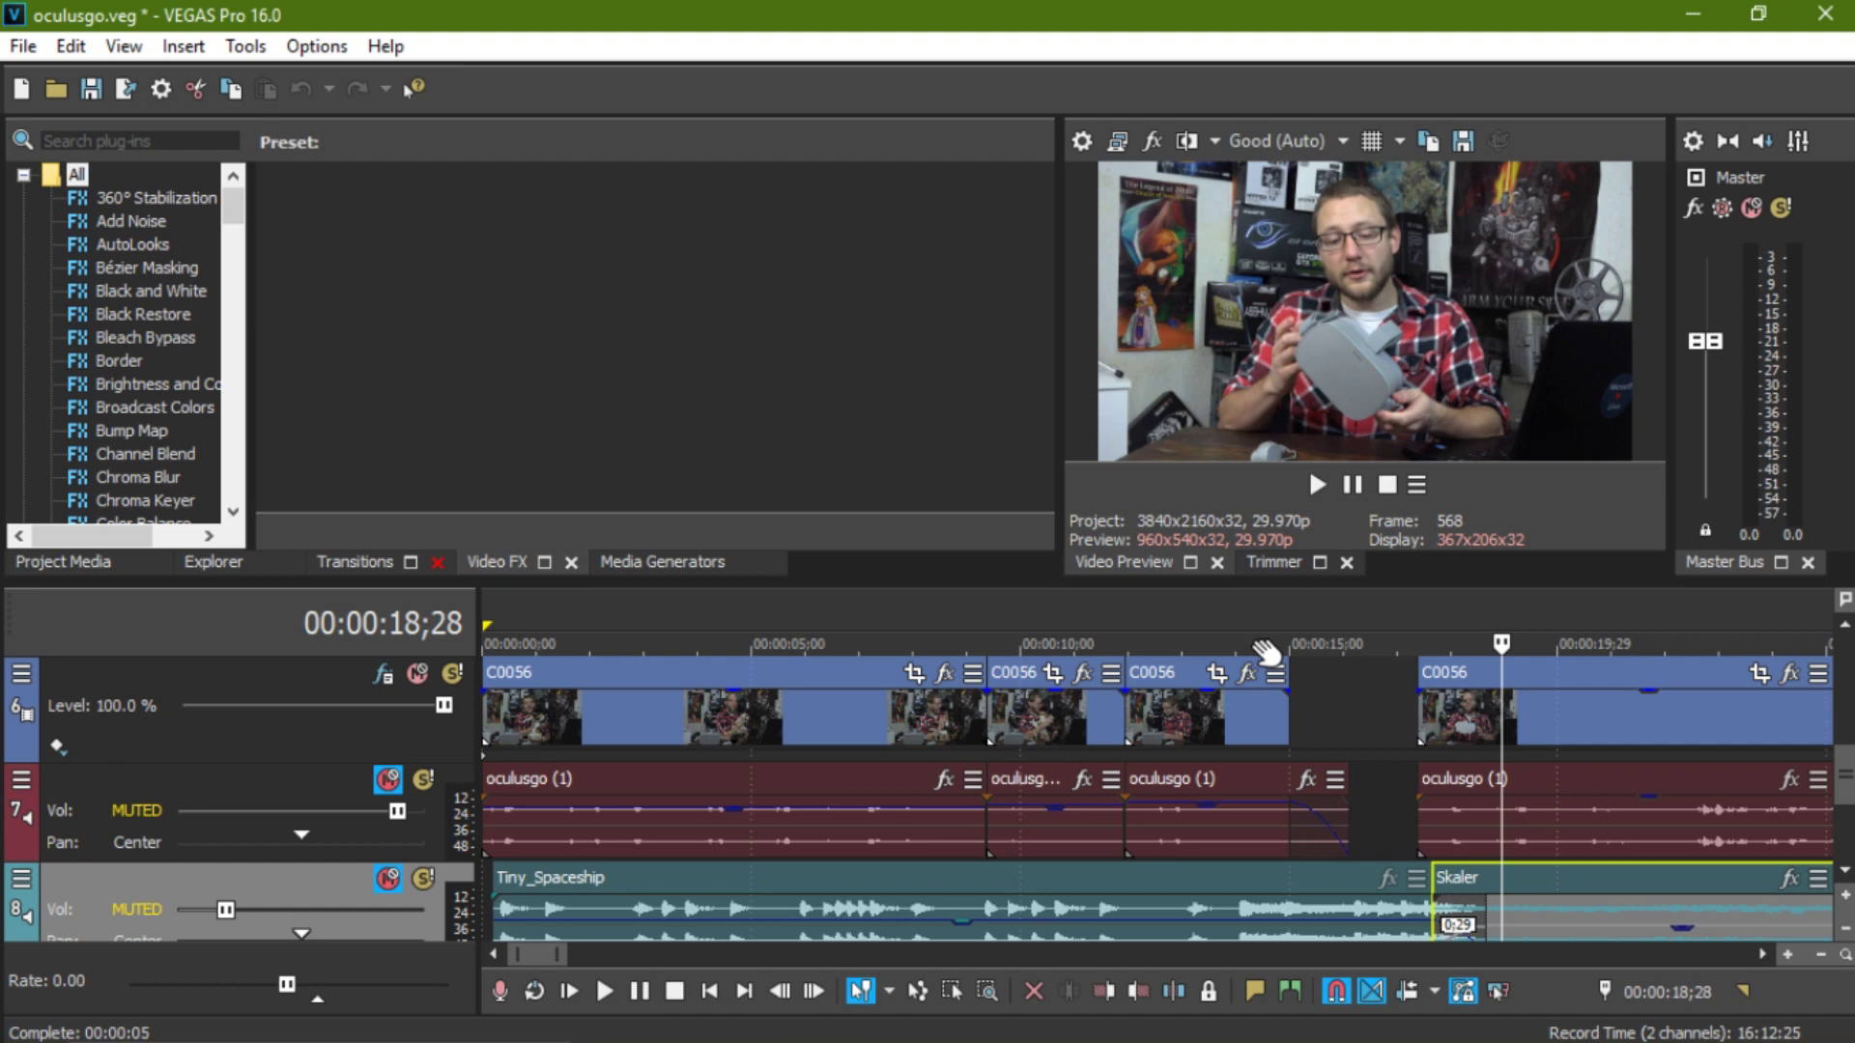
- Step the playhead past the Tech Dive title to where the name lower-third appears
left_click(1421, 617)
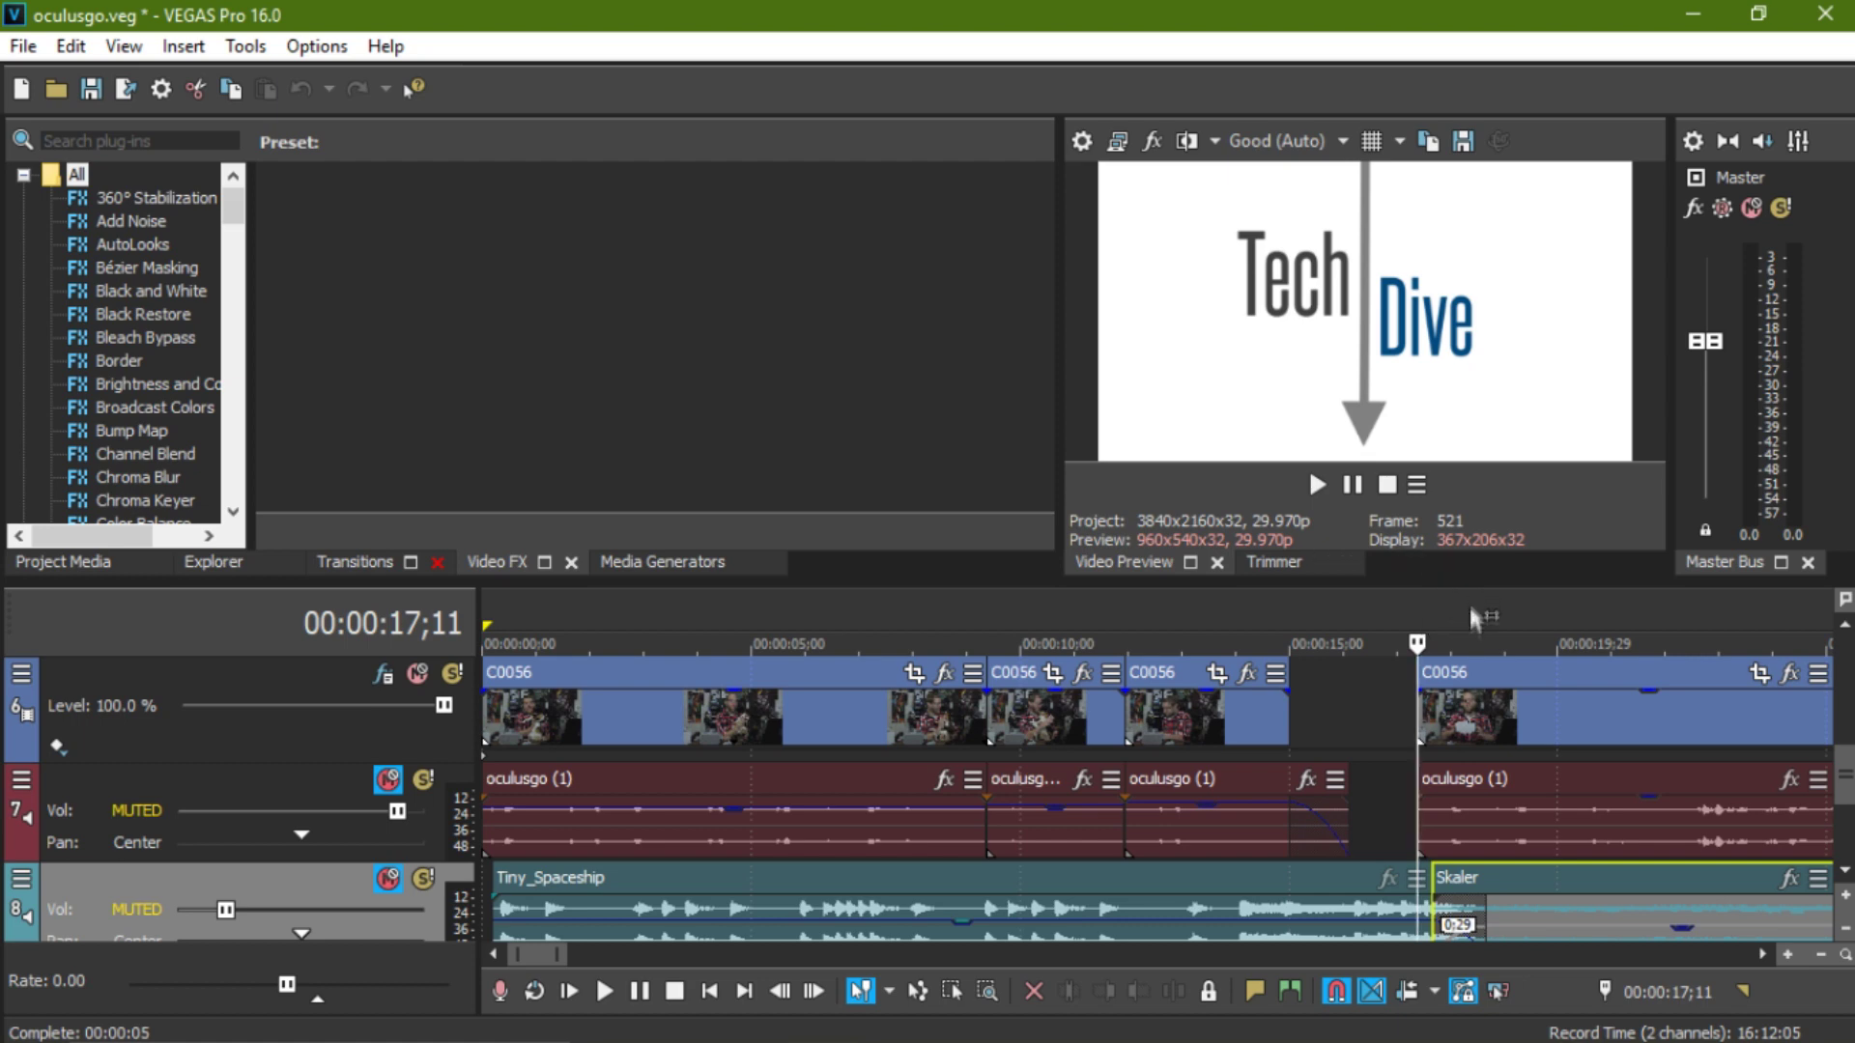
left_click(1465, 624)
left_click(1512, 624)
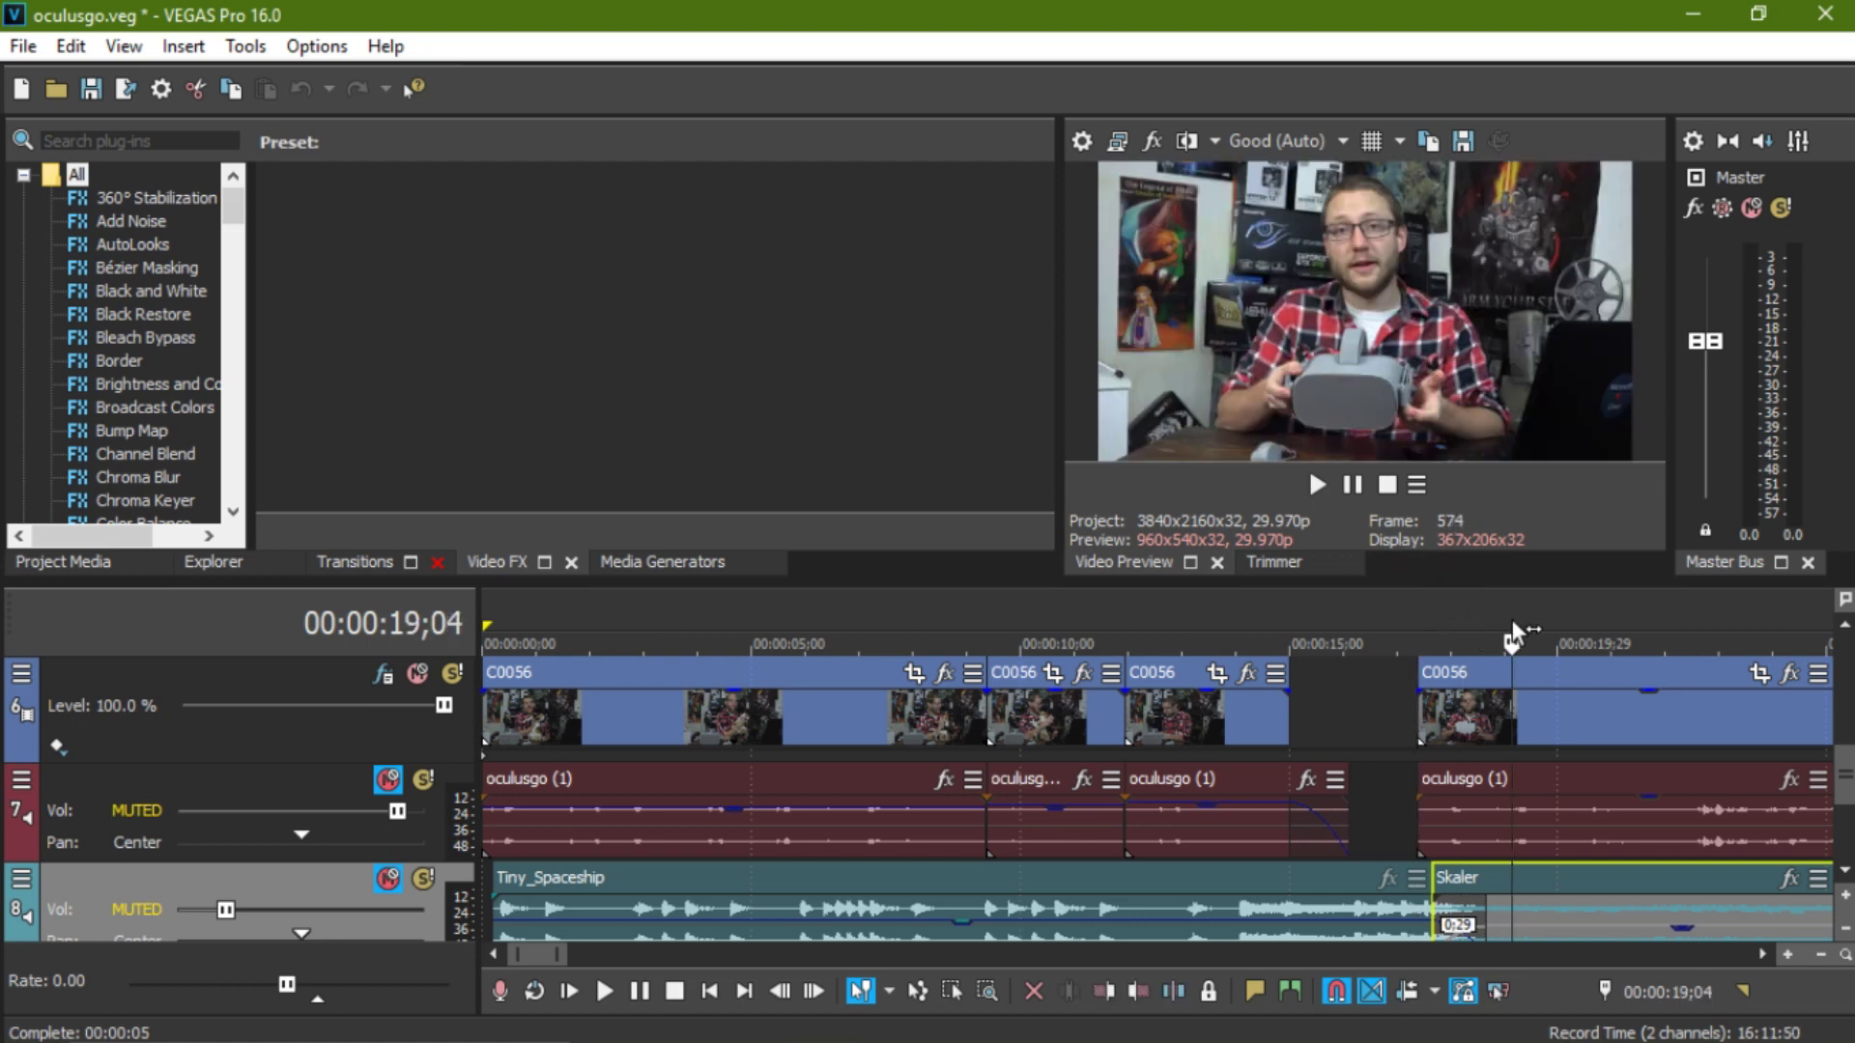
left_click(1534, 623)
left_click(1557, 624)
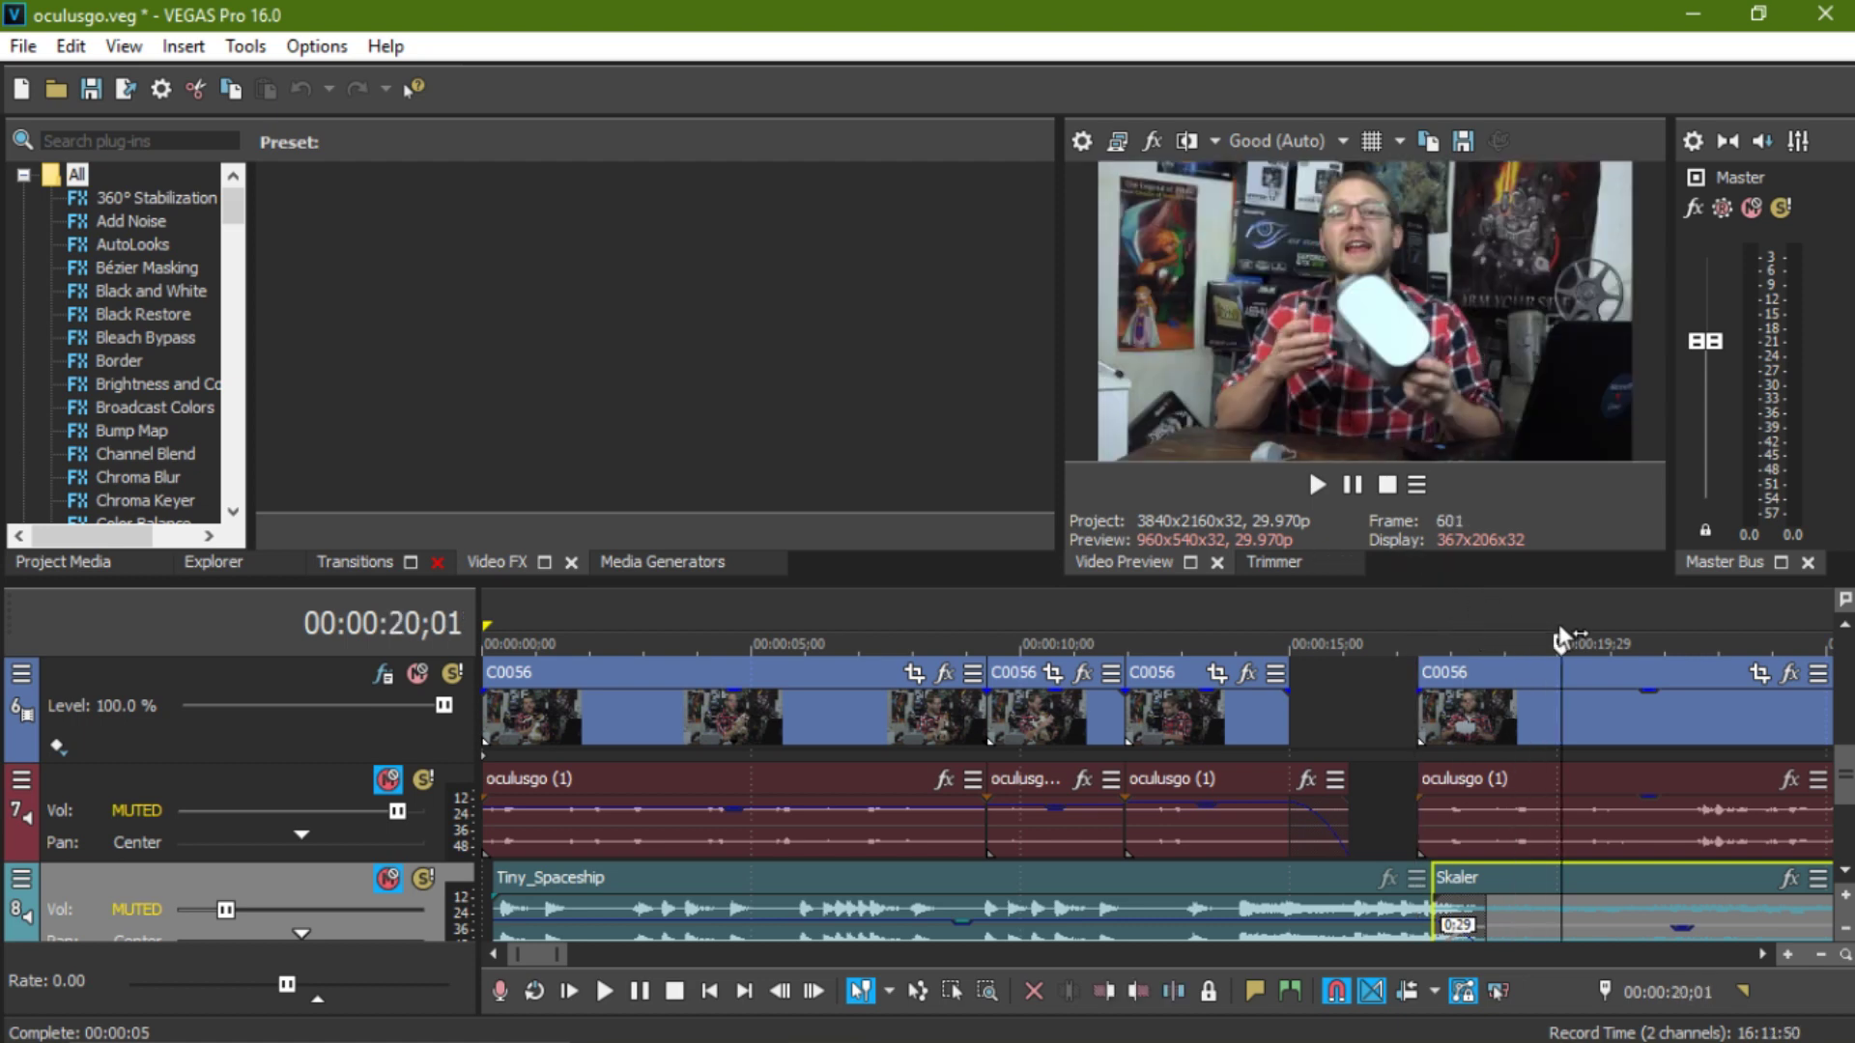
left_click(1586, 624)
left_click(1615, 626)
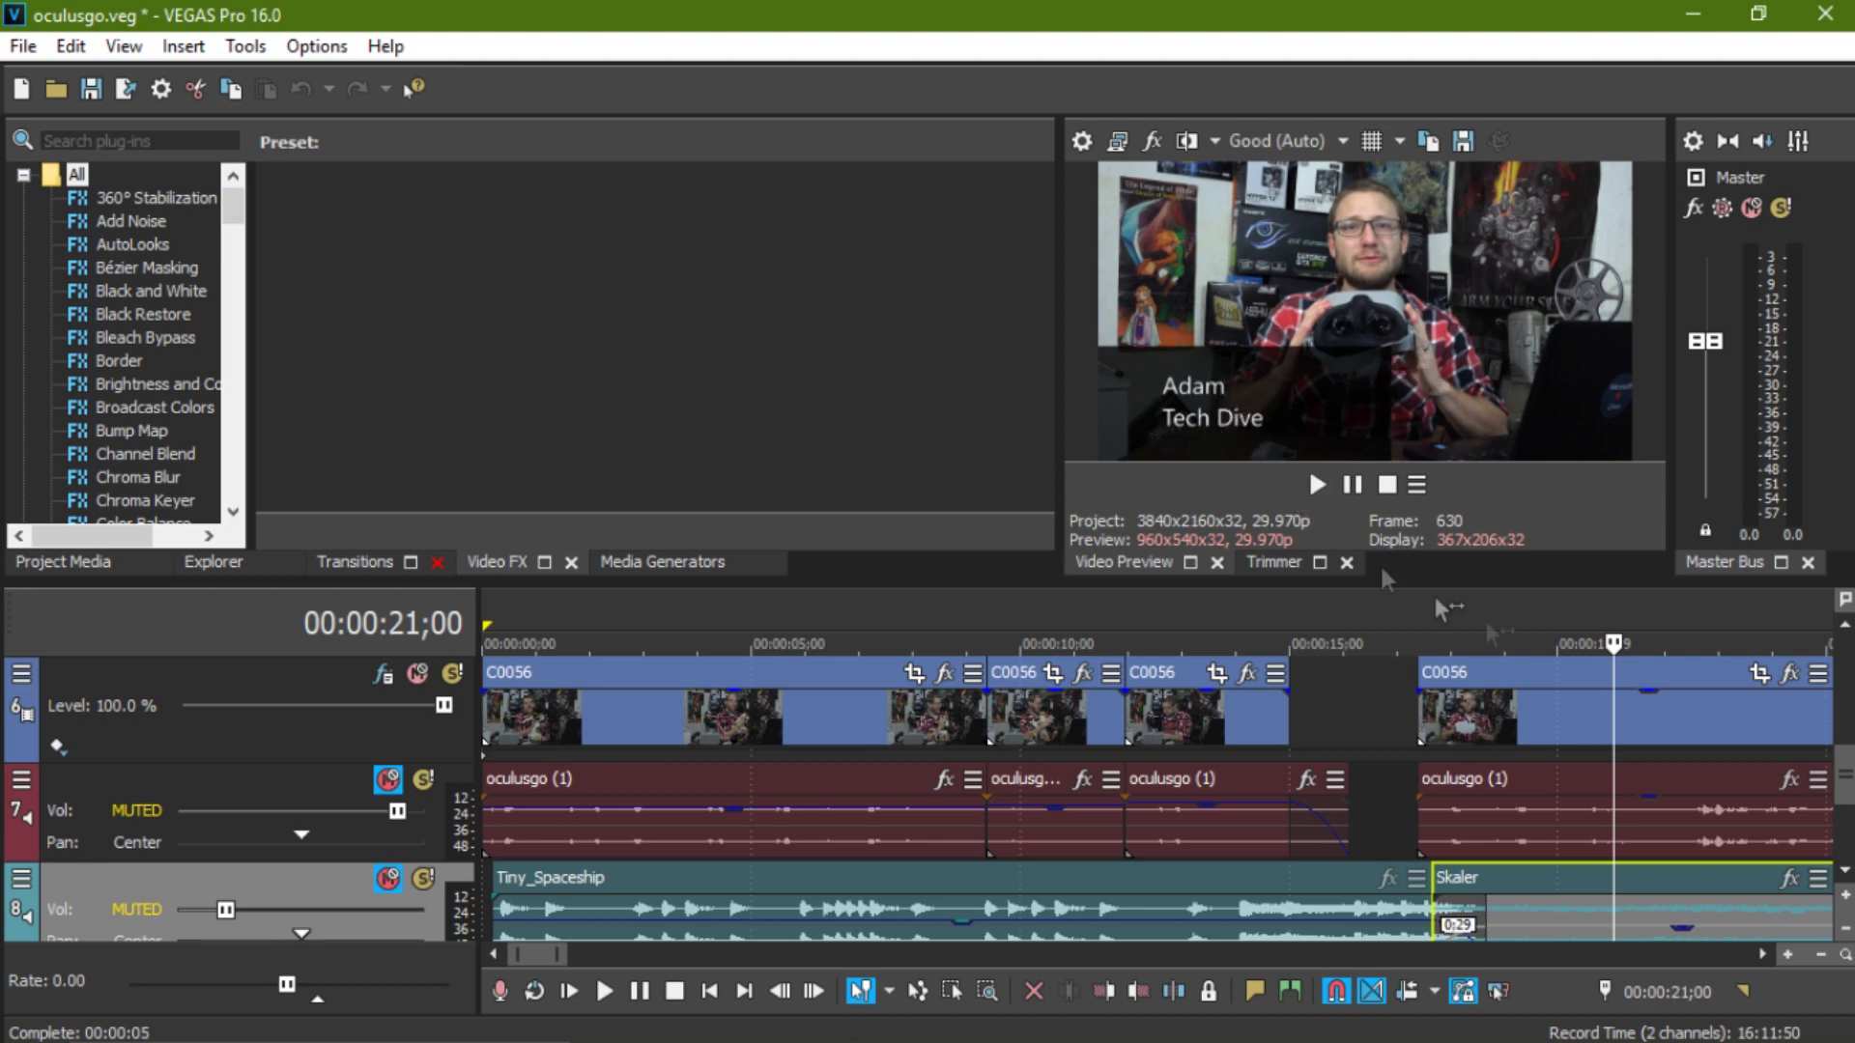
- Play the name-title section from just before it, then zoom the timeline out
left_click(1525, 621)
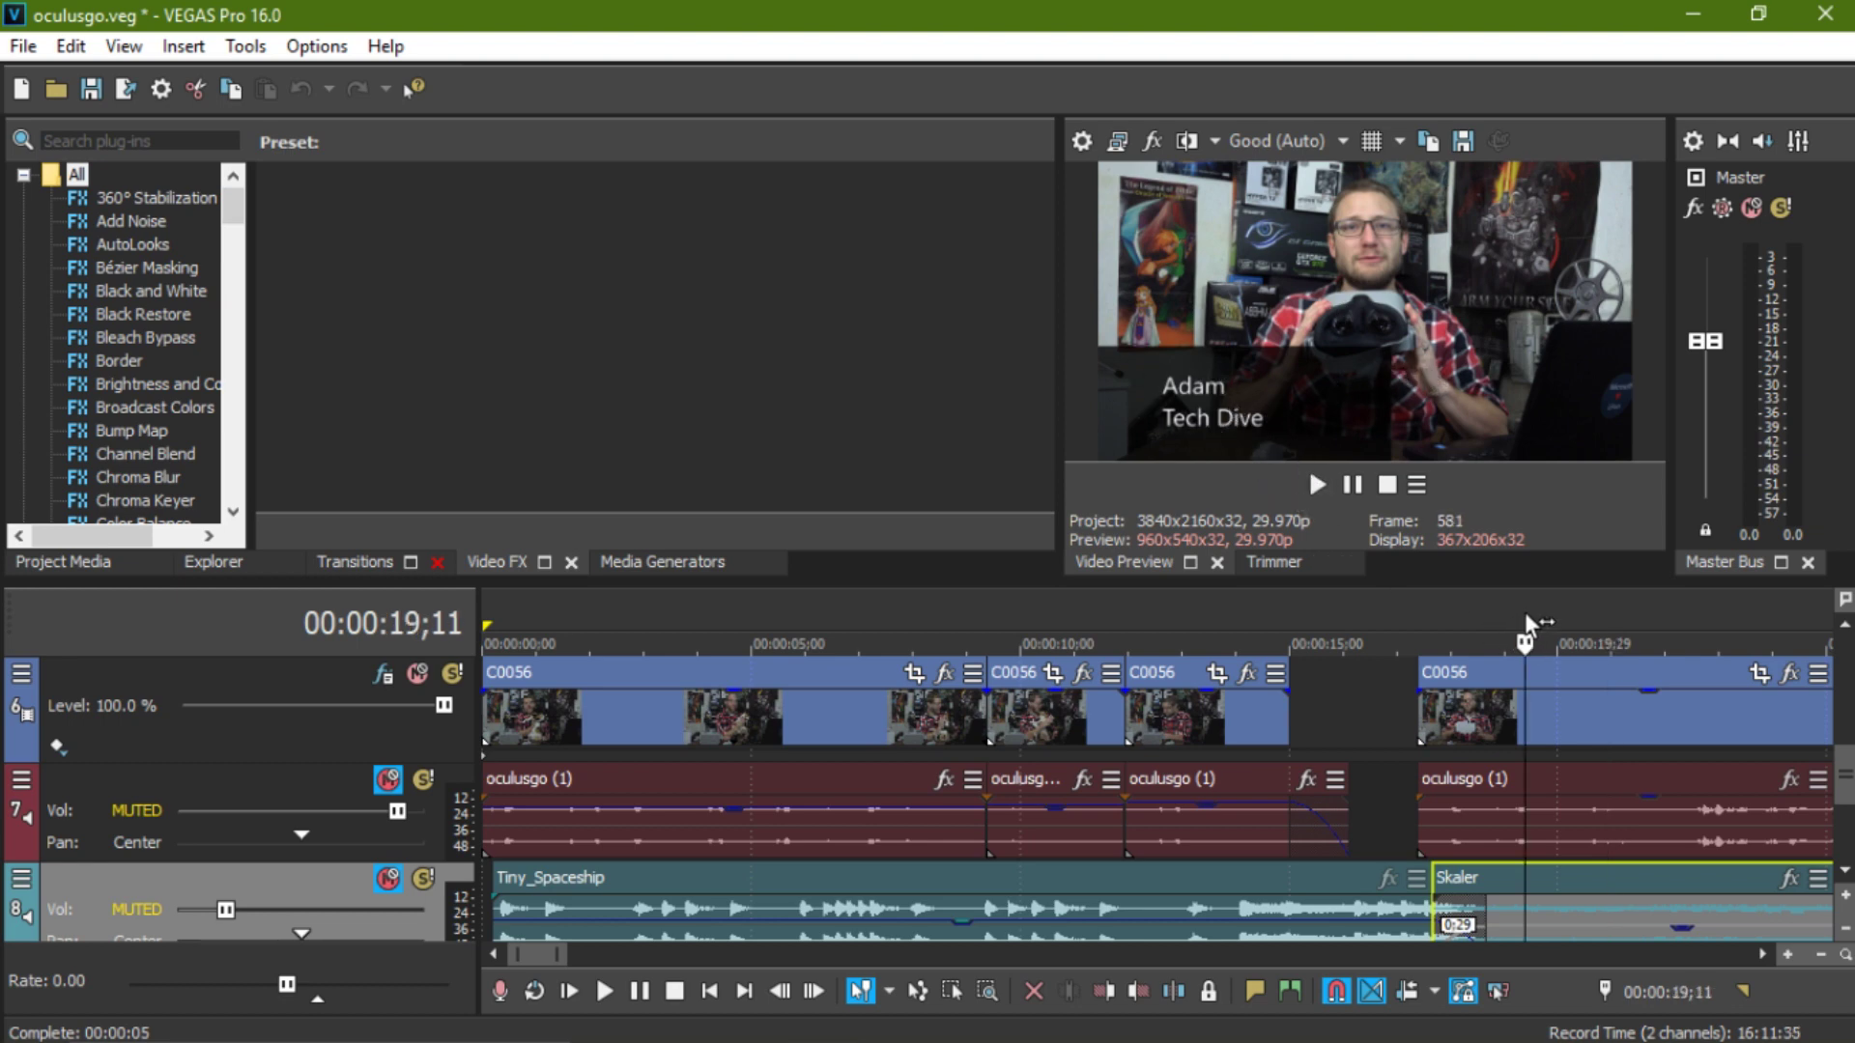
left_click(1323, 489)
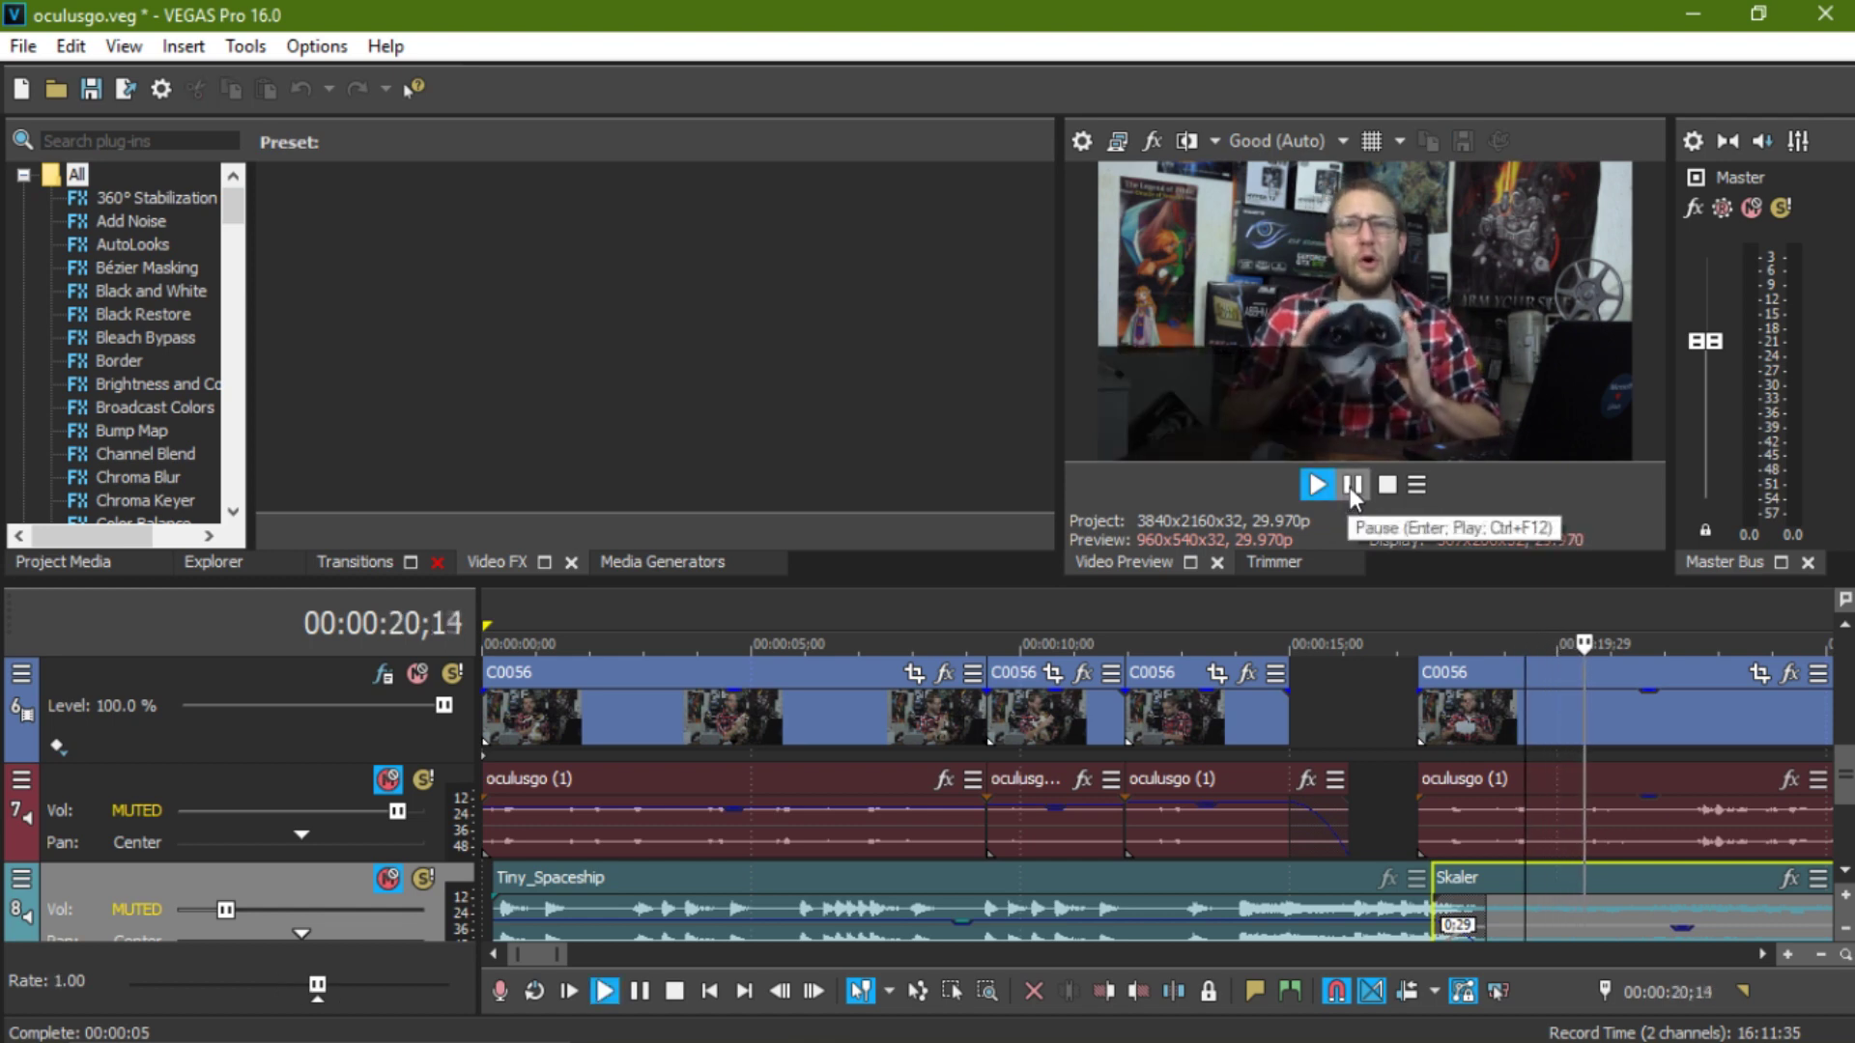
left_click(1351, 487)
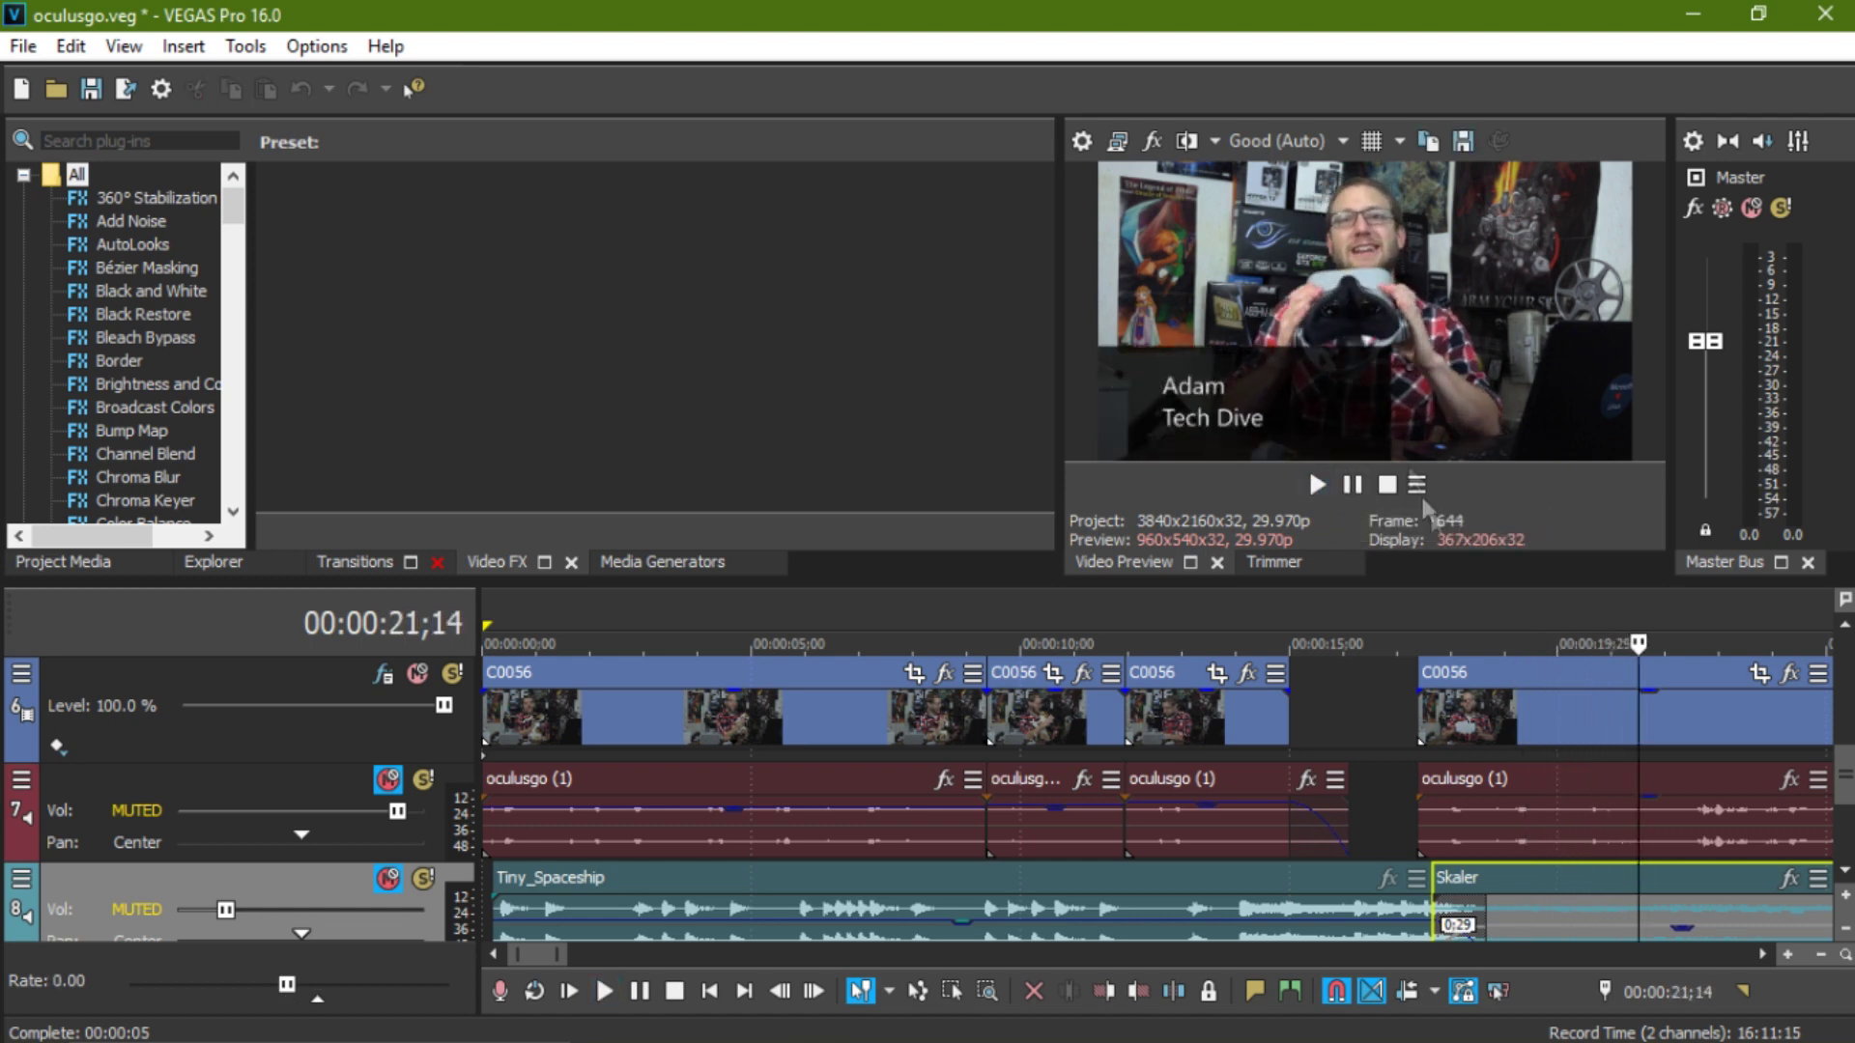
scroll(1467, 635, "down", 5)
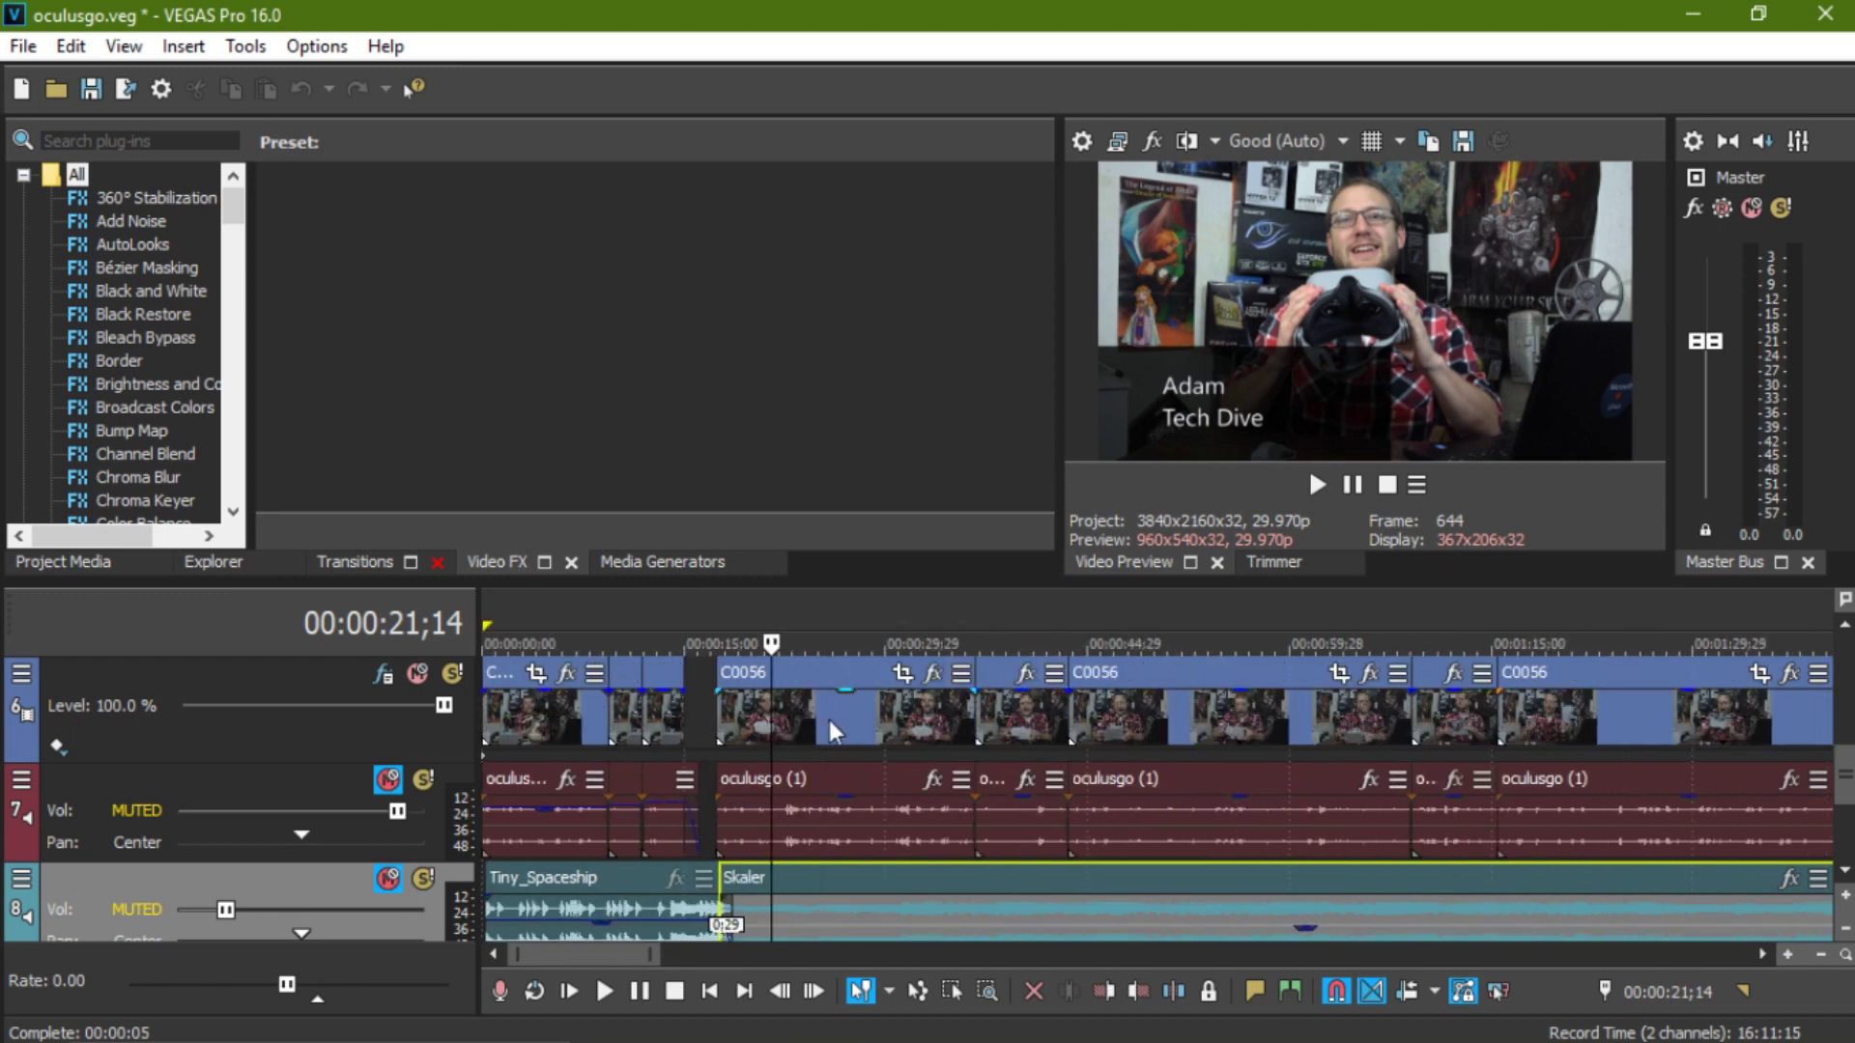
- Inspect the C0056 clip, muted audio track 4 and the transparent title around 30 seconds
left_click(732, 727)
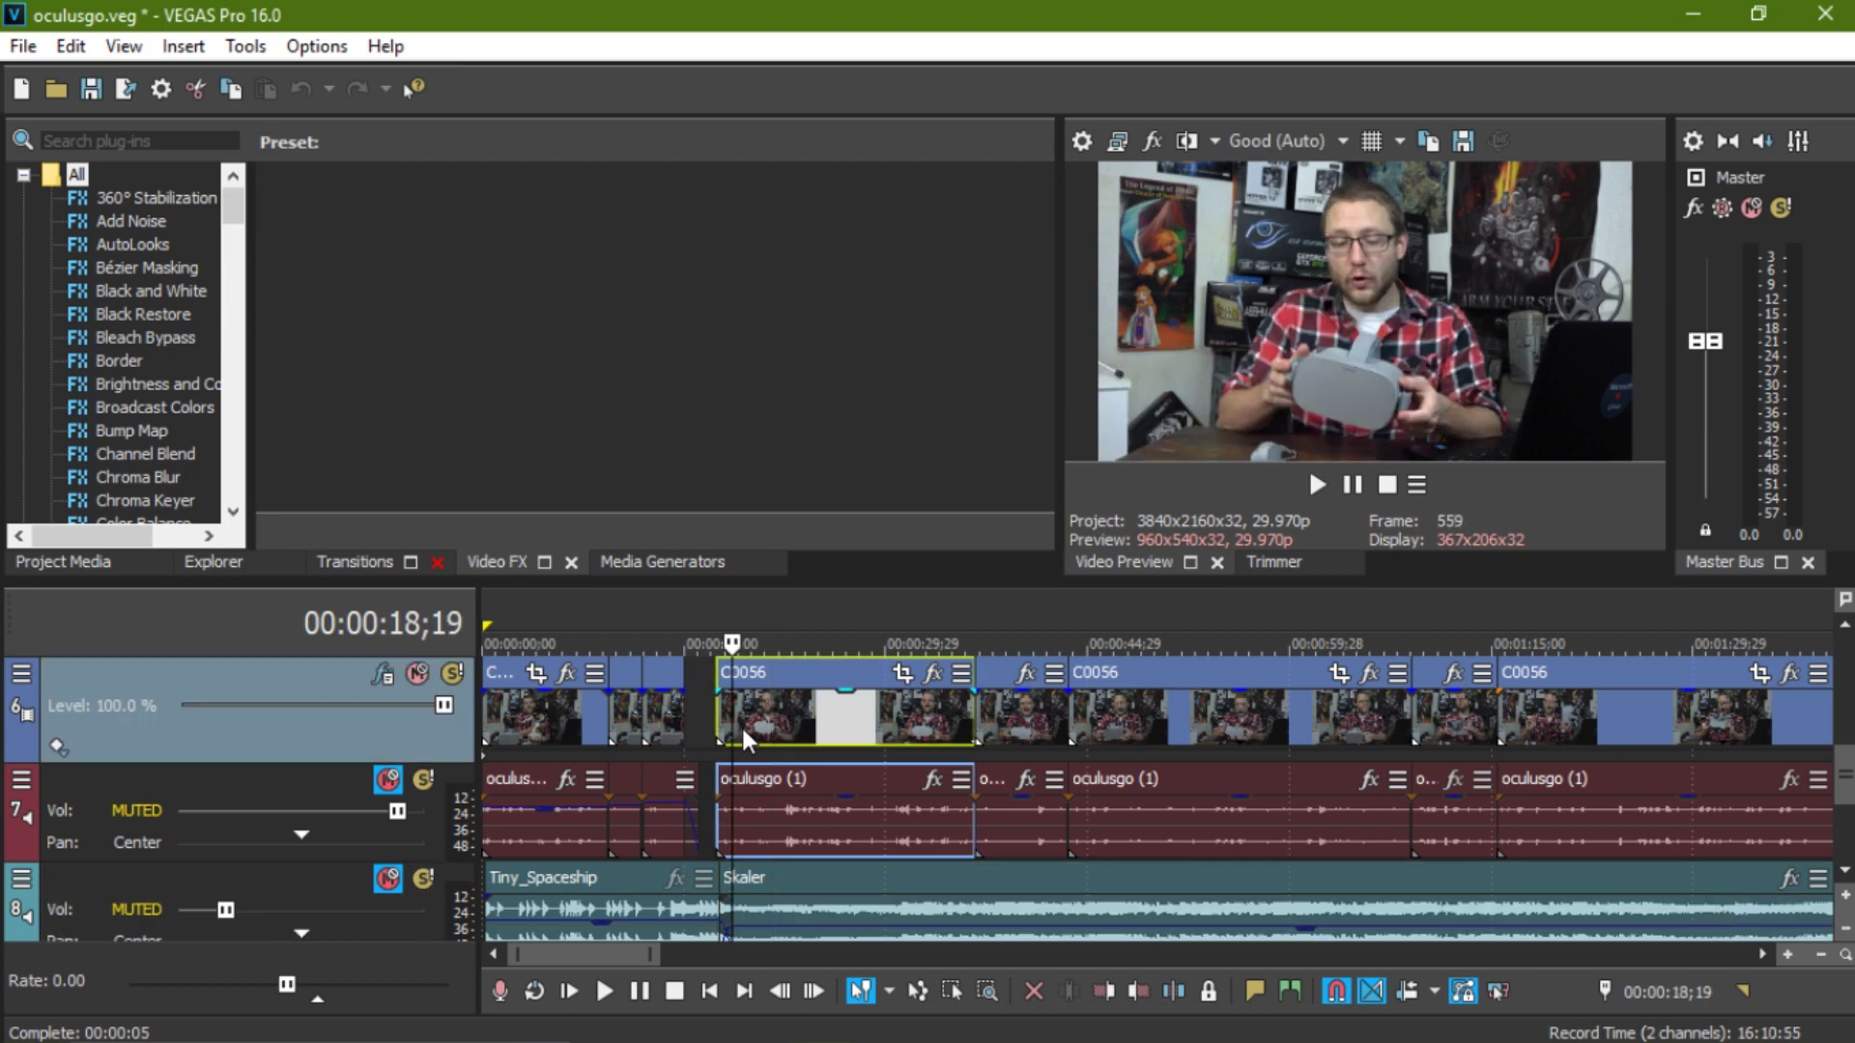
left_click(759, 727)
left_click(782, 726)
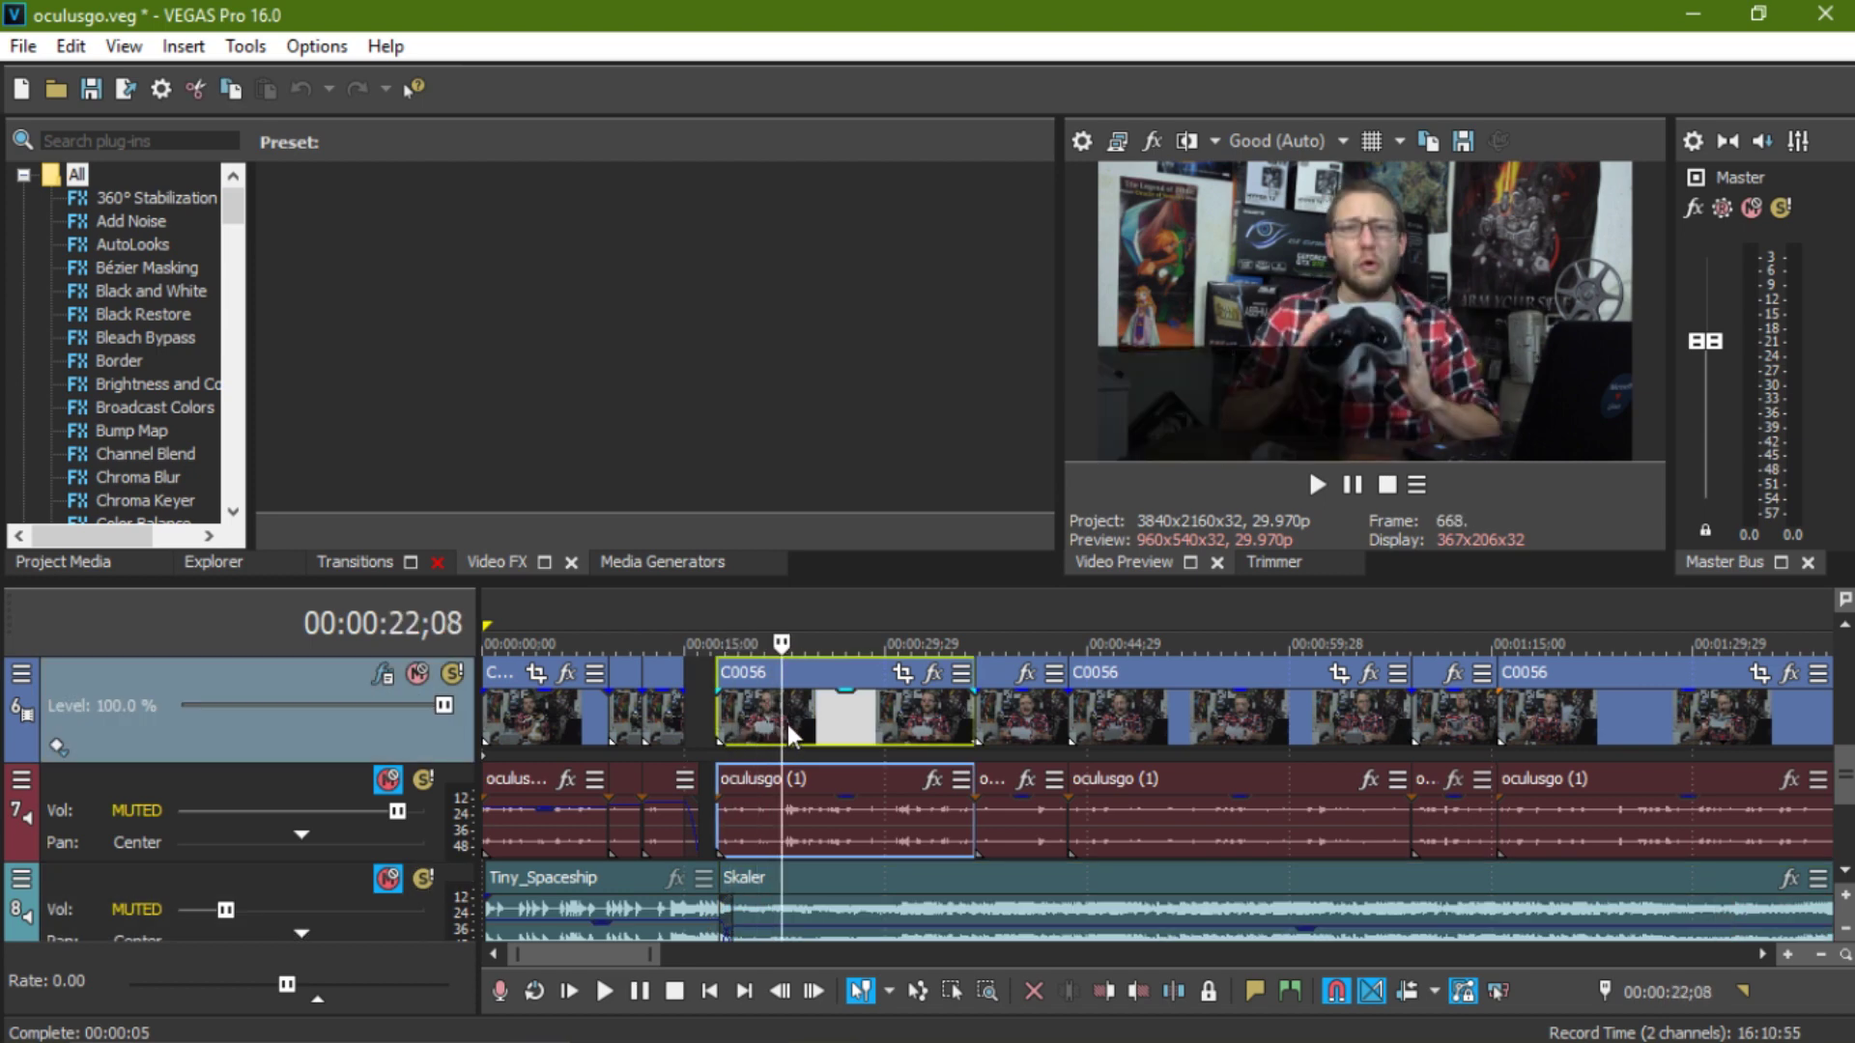
left_click(886, 720)
scroll(1840, 753, "up", 2)
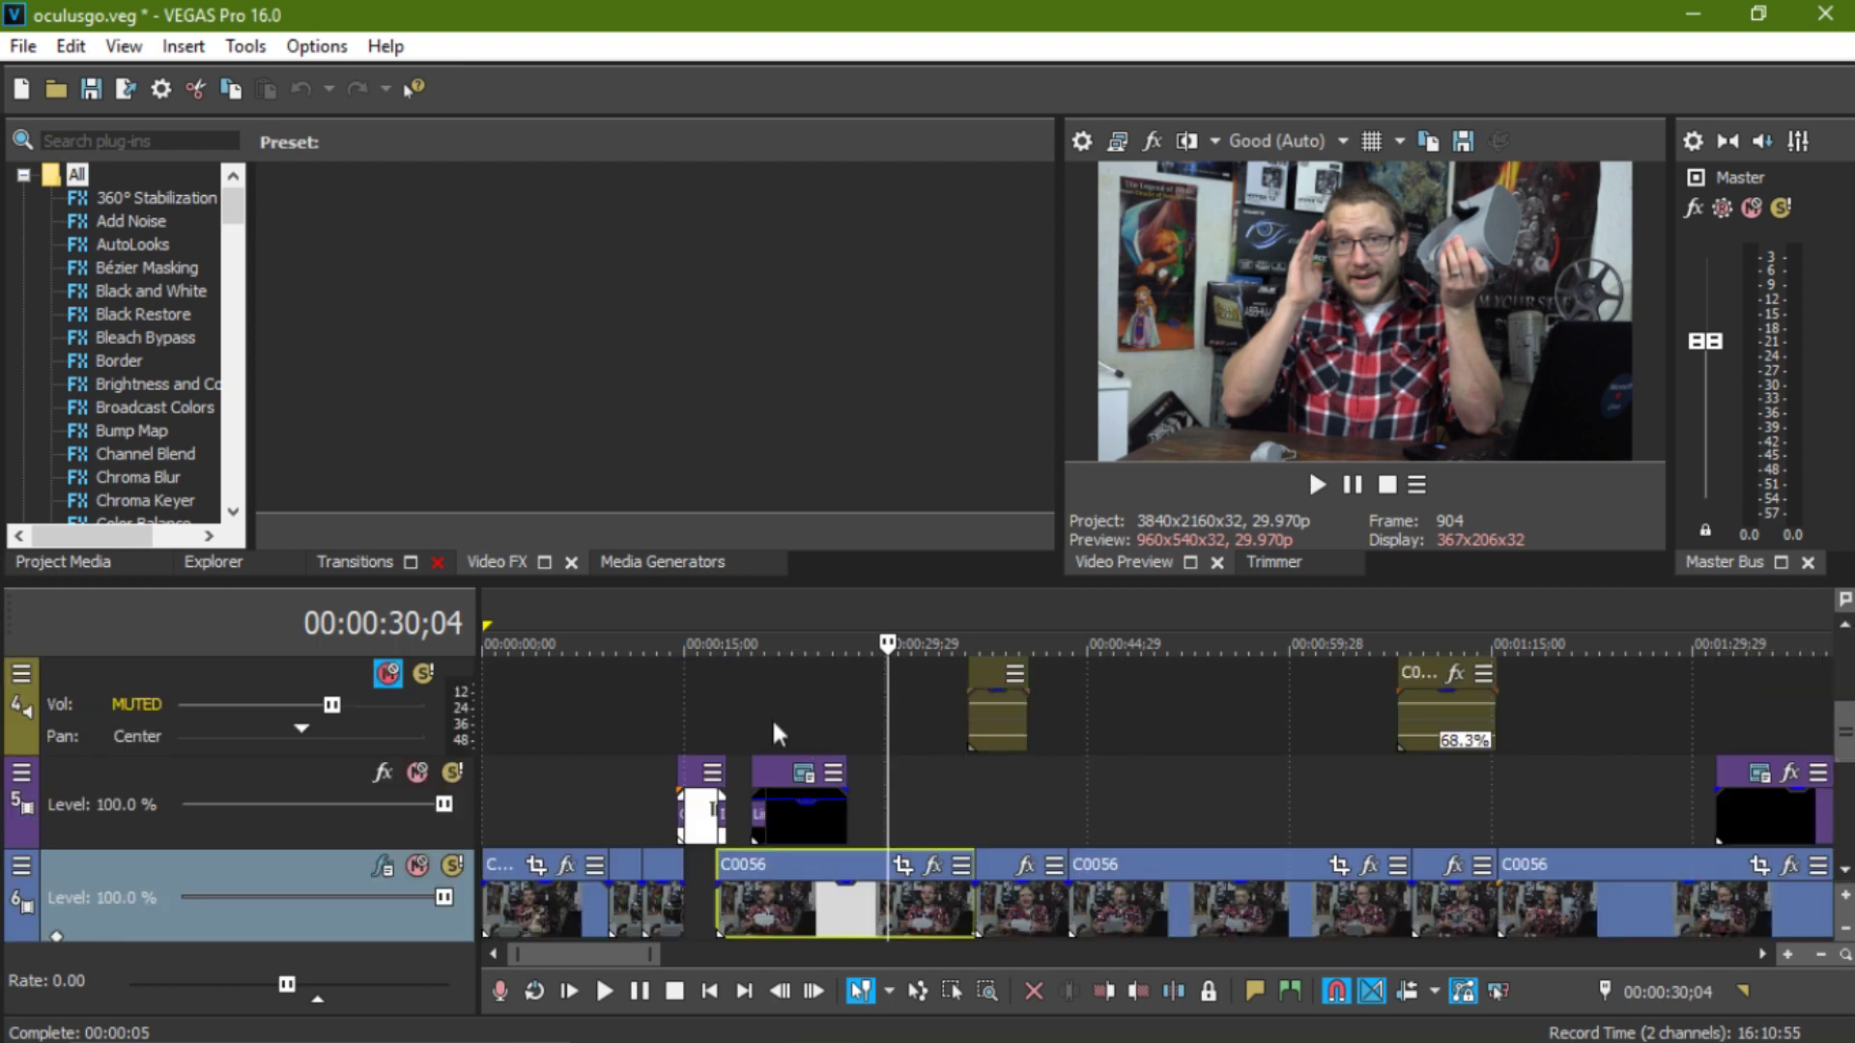
left_click(765, 715)
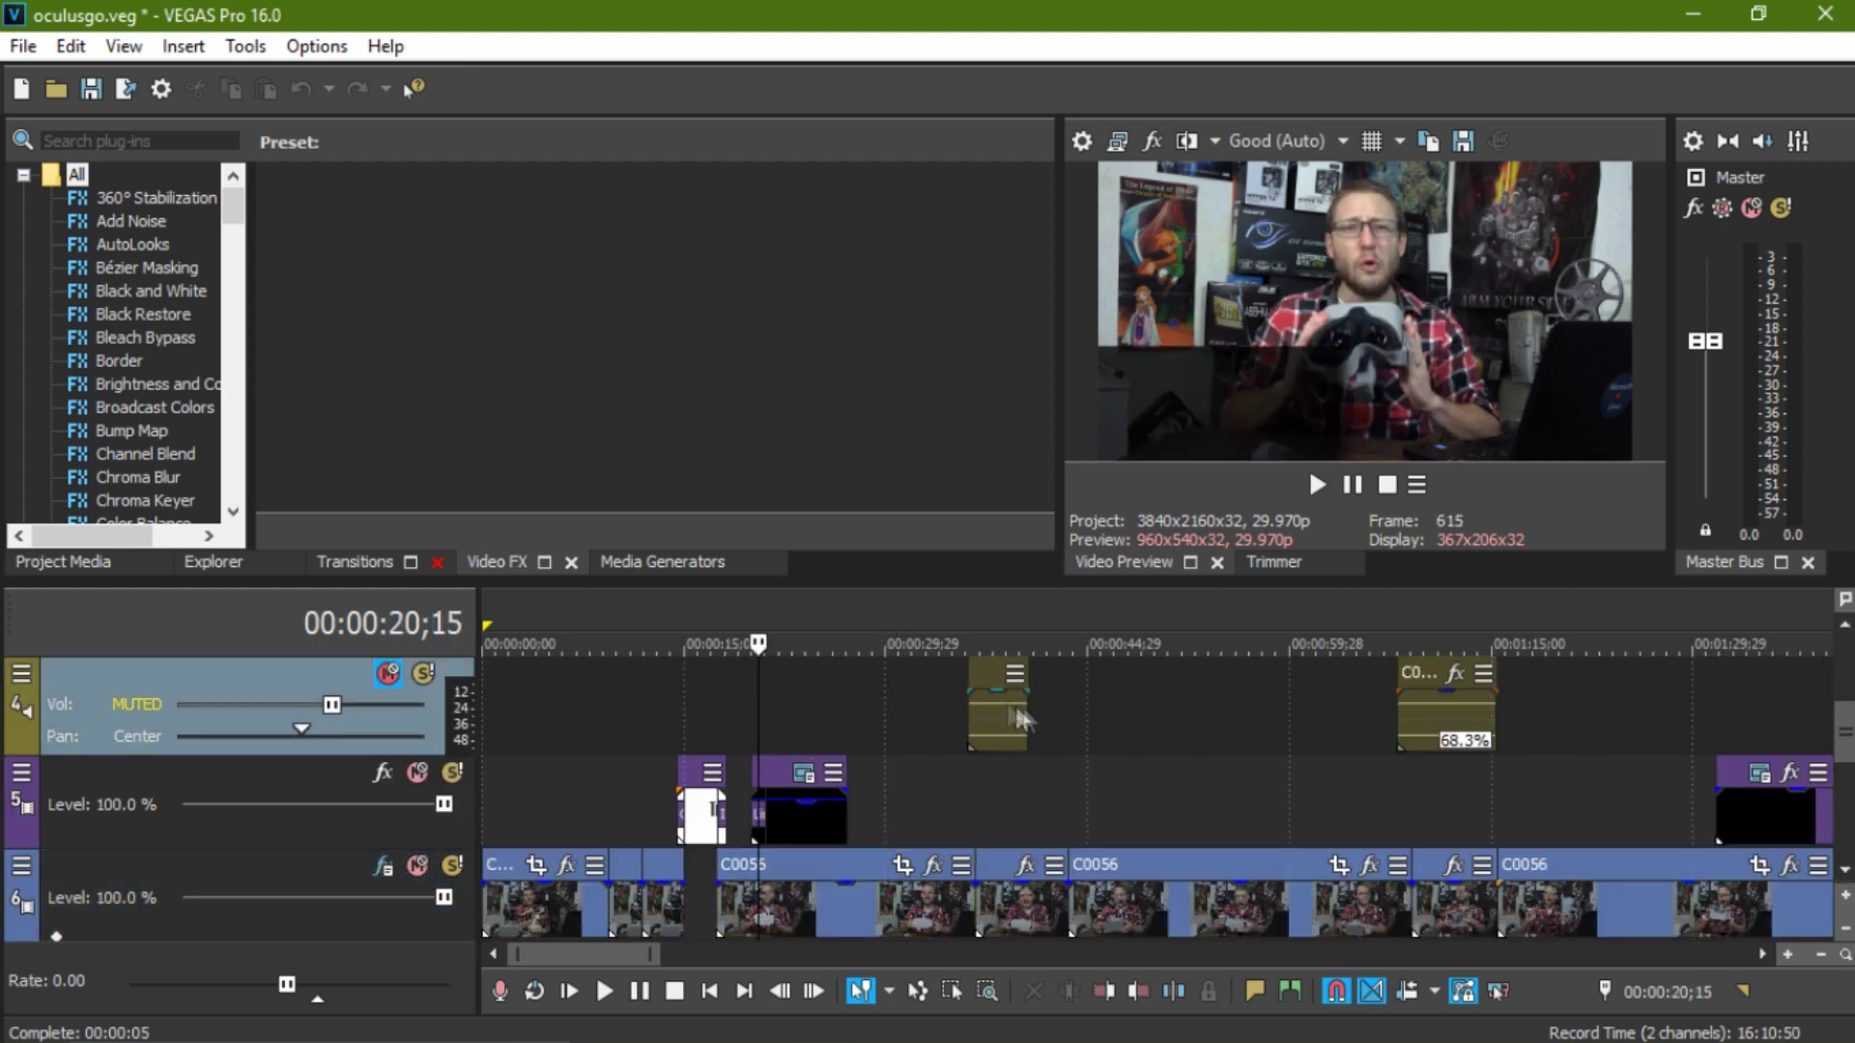
scroll(1840, 734, "up", 2)
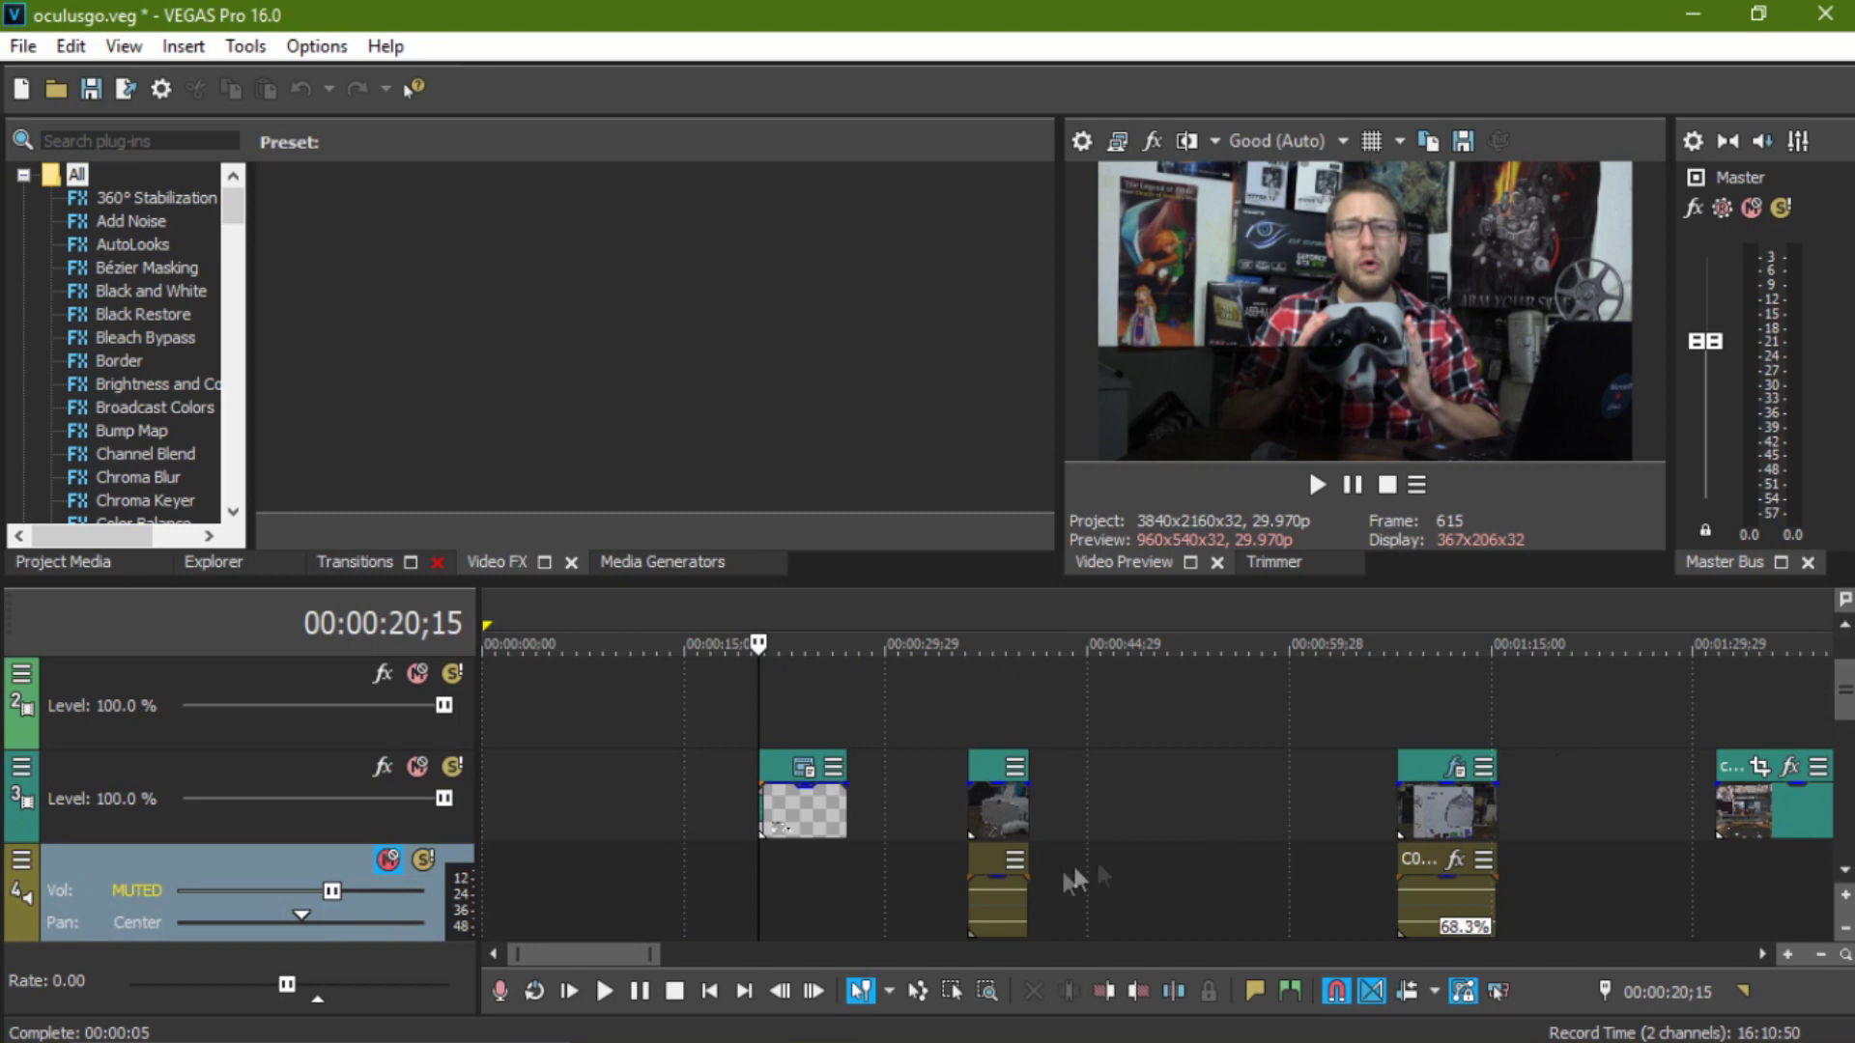
left_click(798, 825)
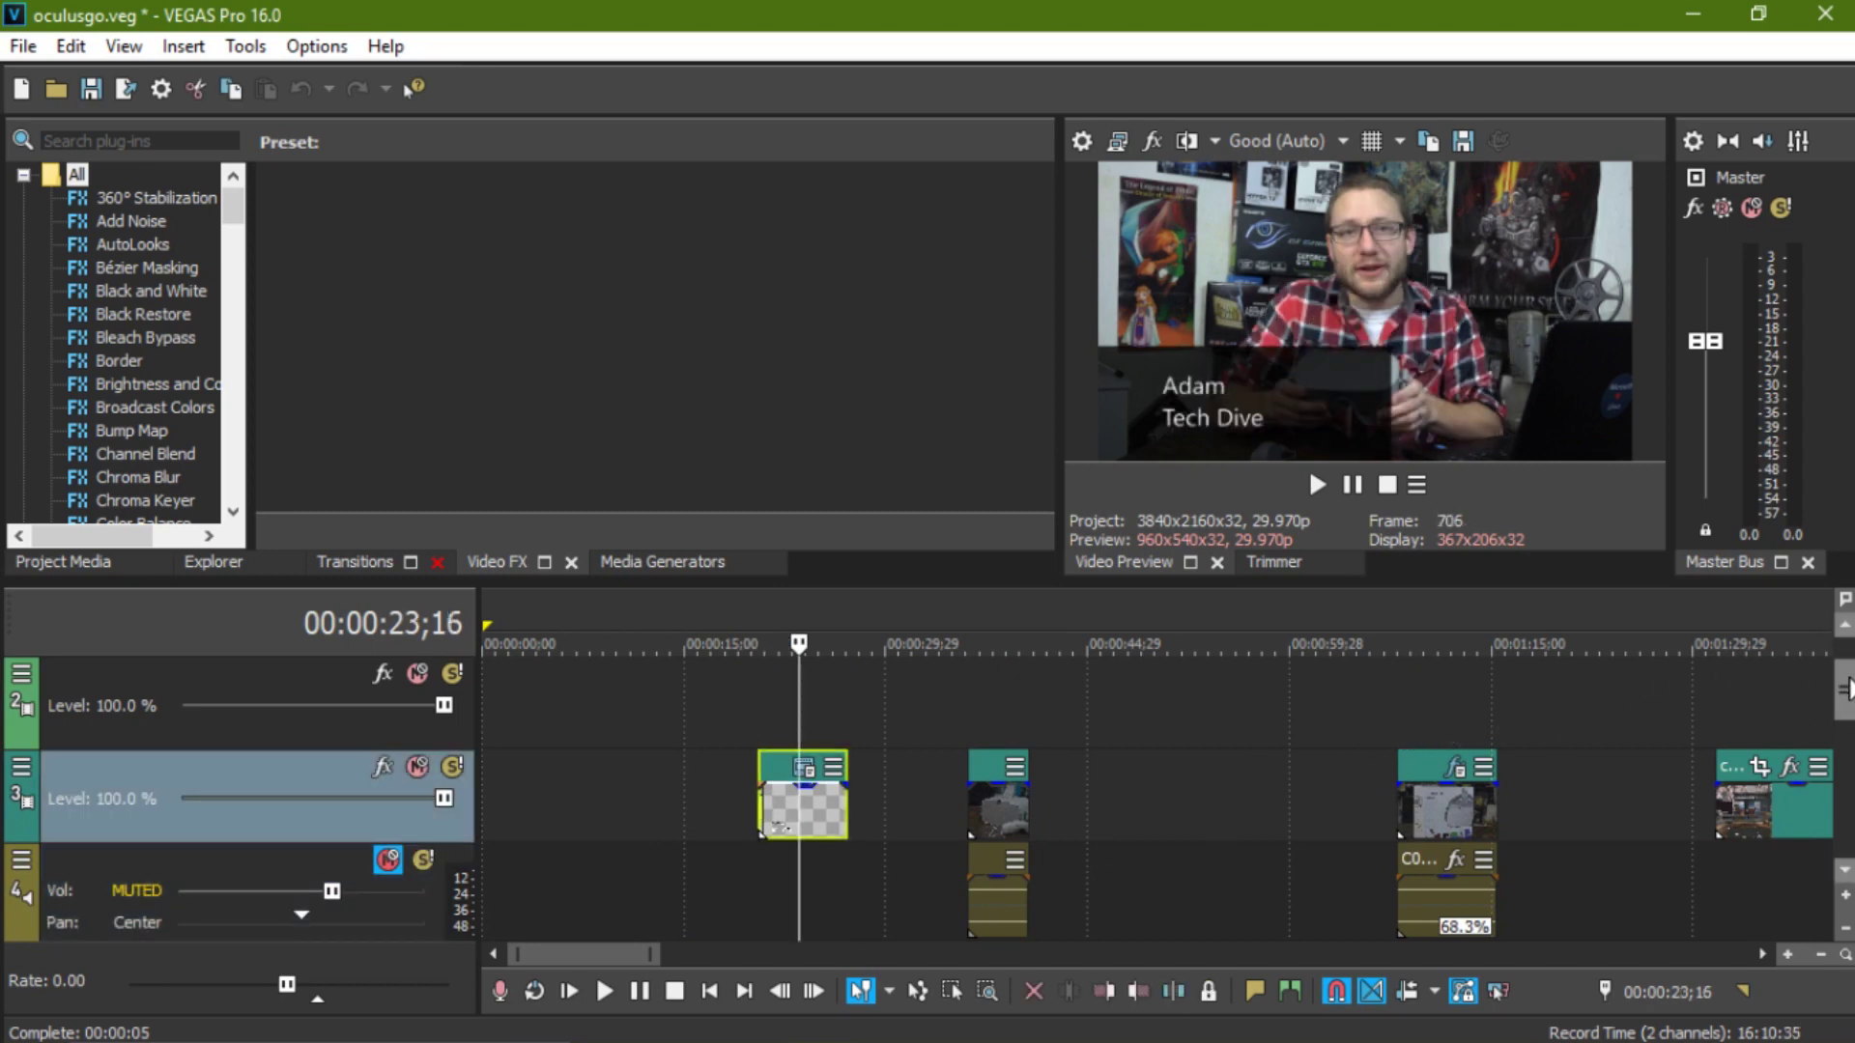
scroll(1846, 706, "down", 1)
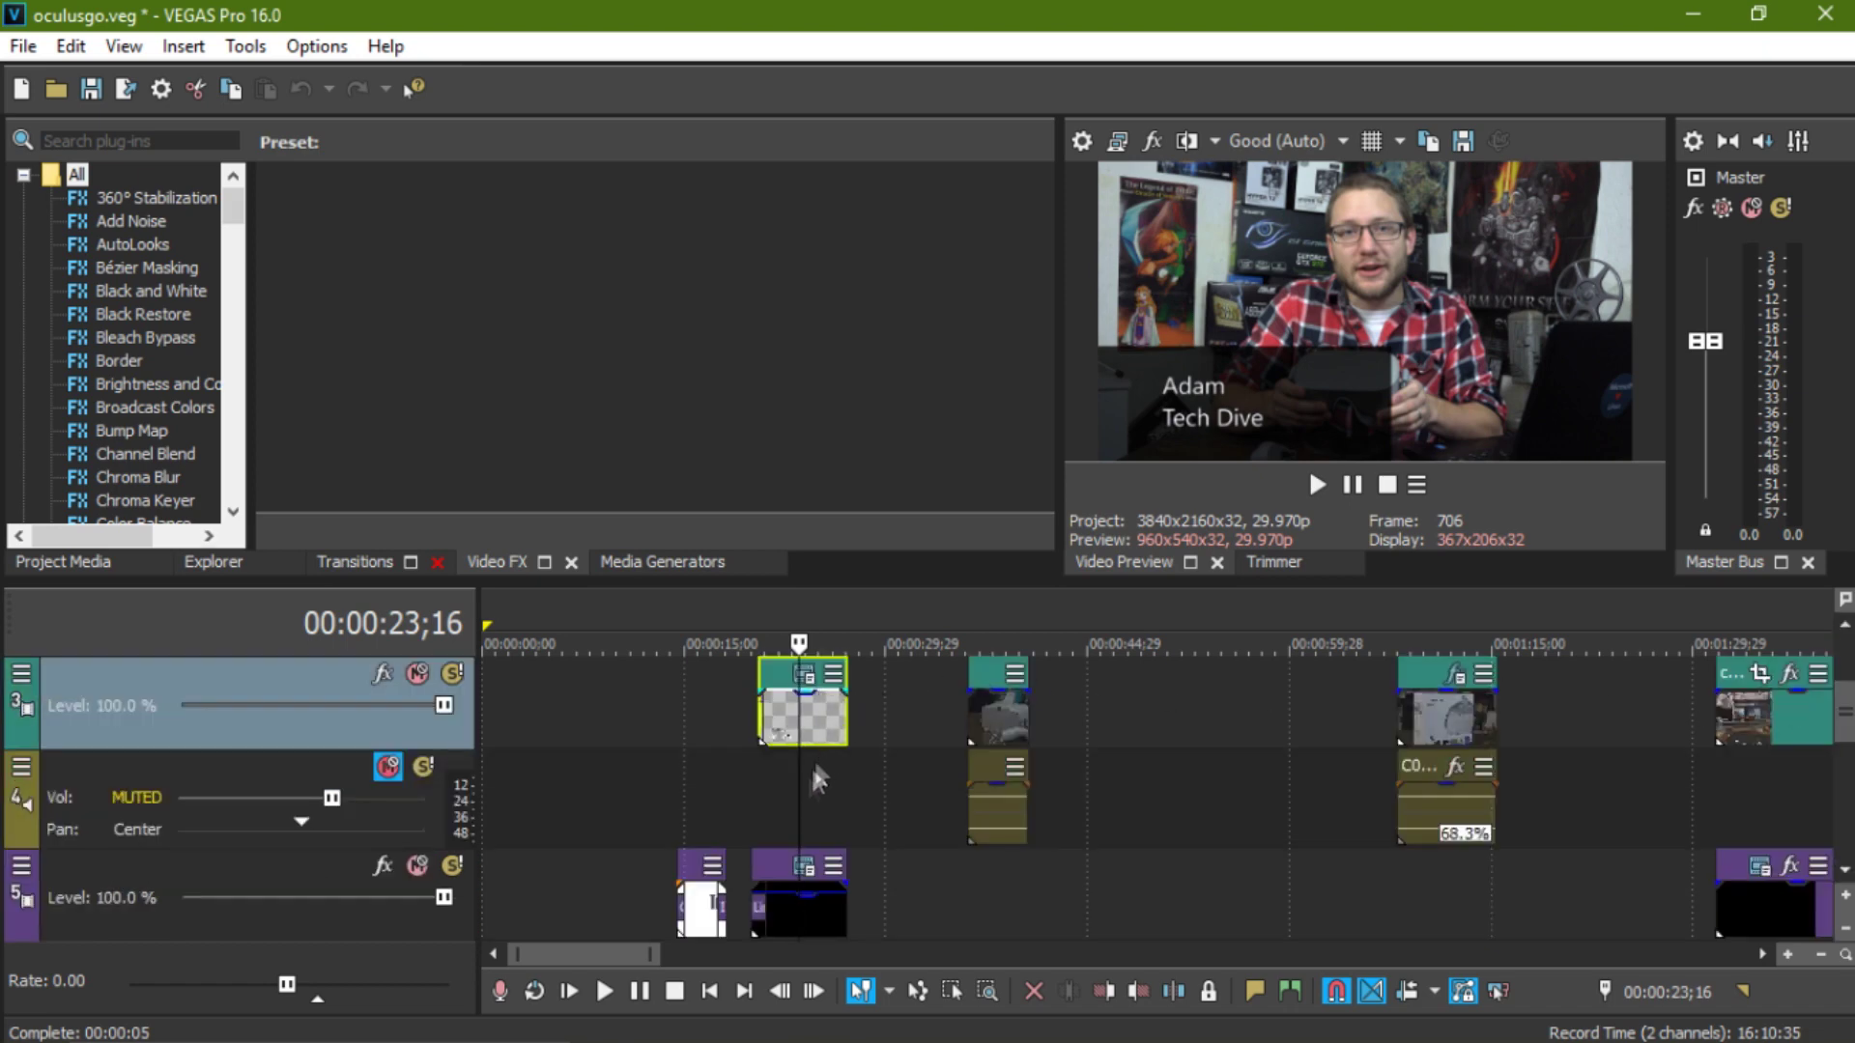
- Delete the muted audio track via its header menu and return to 33;24
left_click(937, 796)
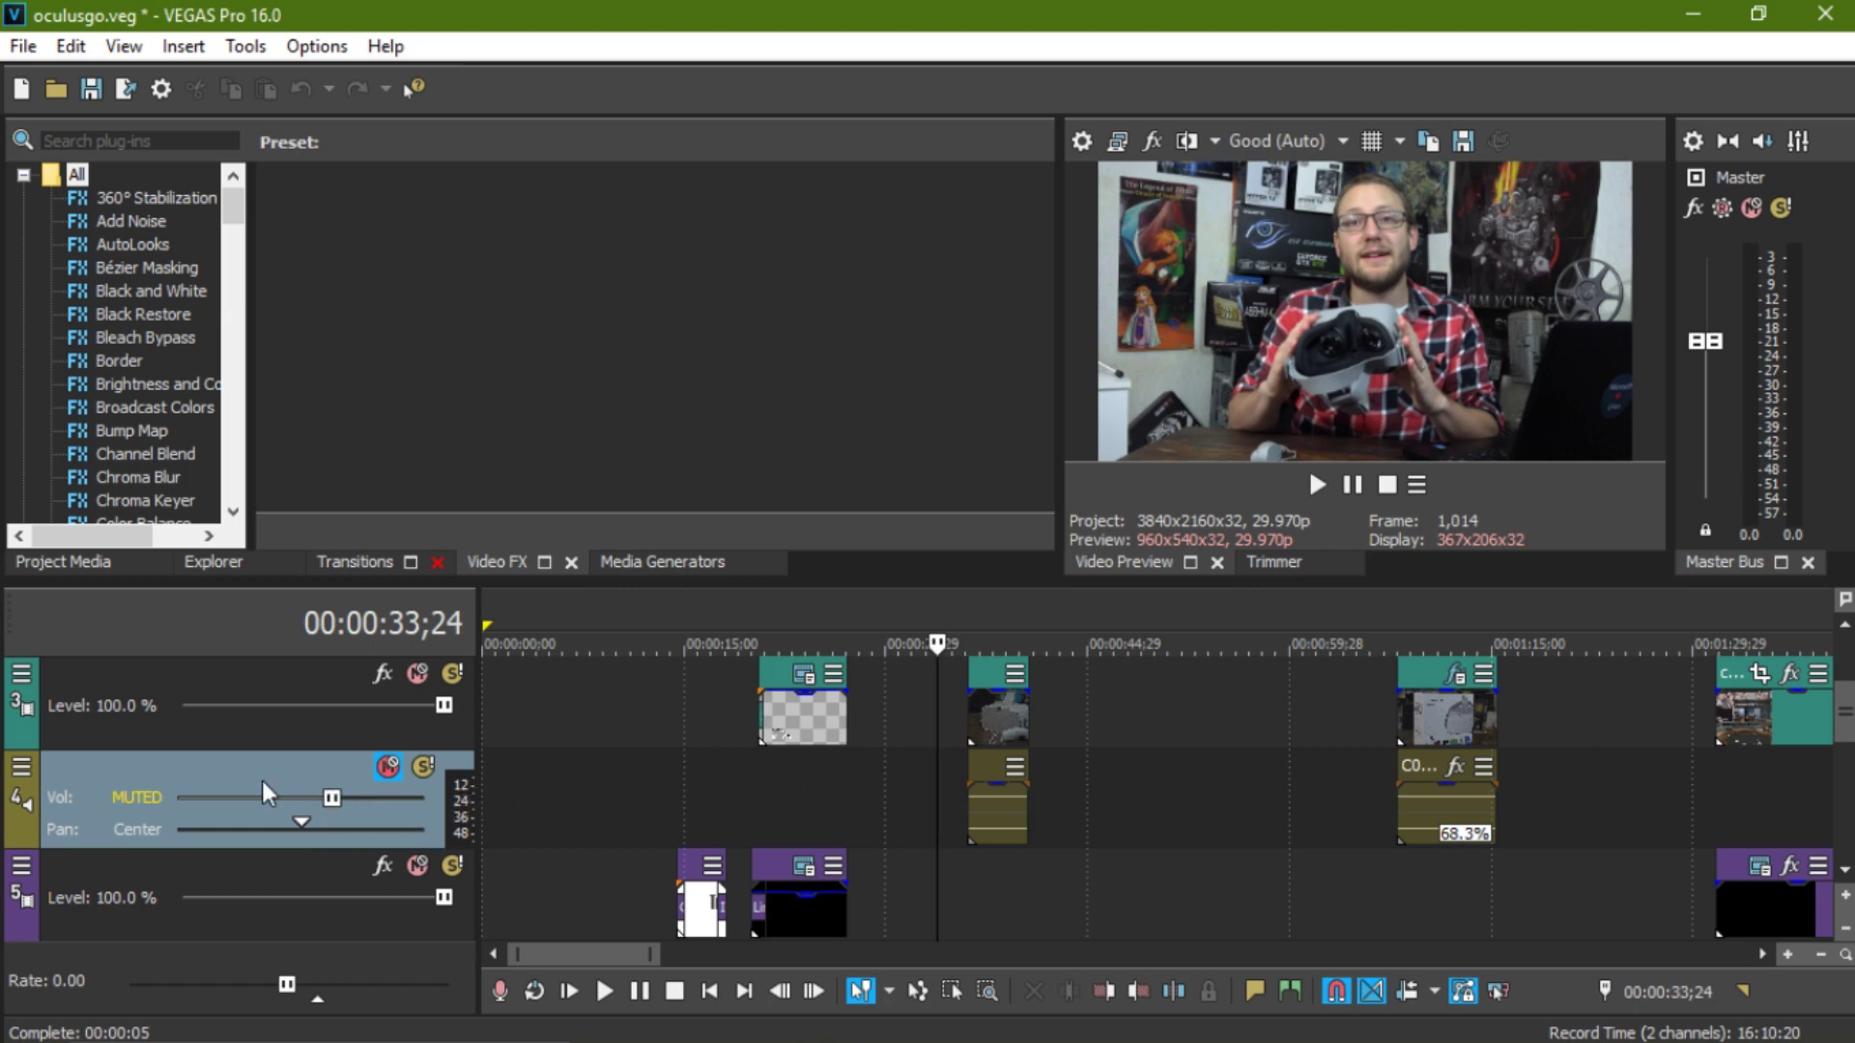
right_click(151, 768)
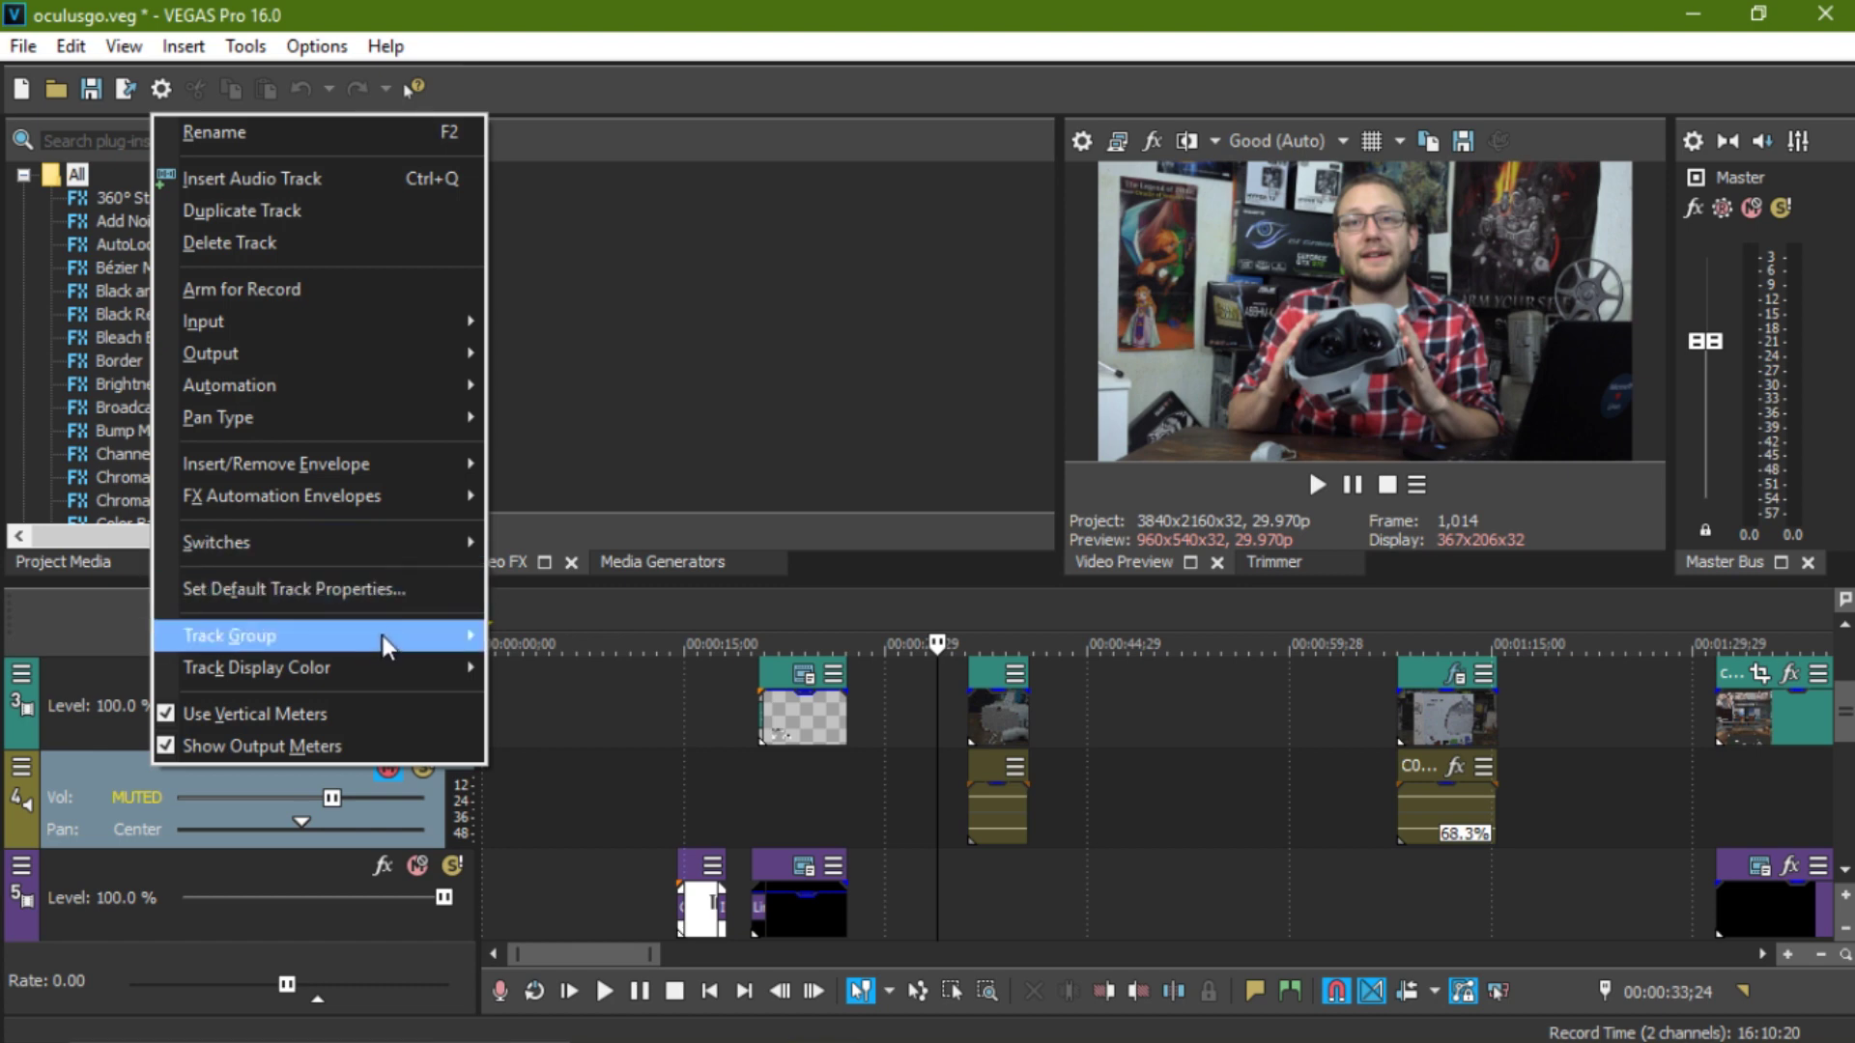
mouse_move(383, 639)
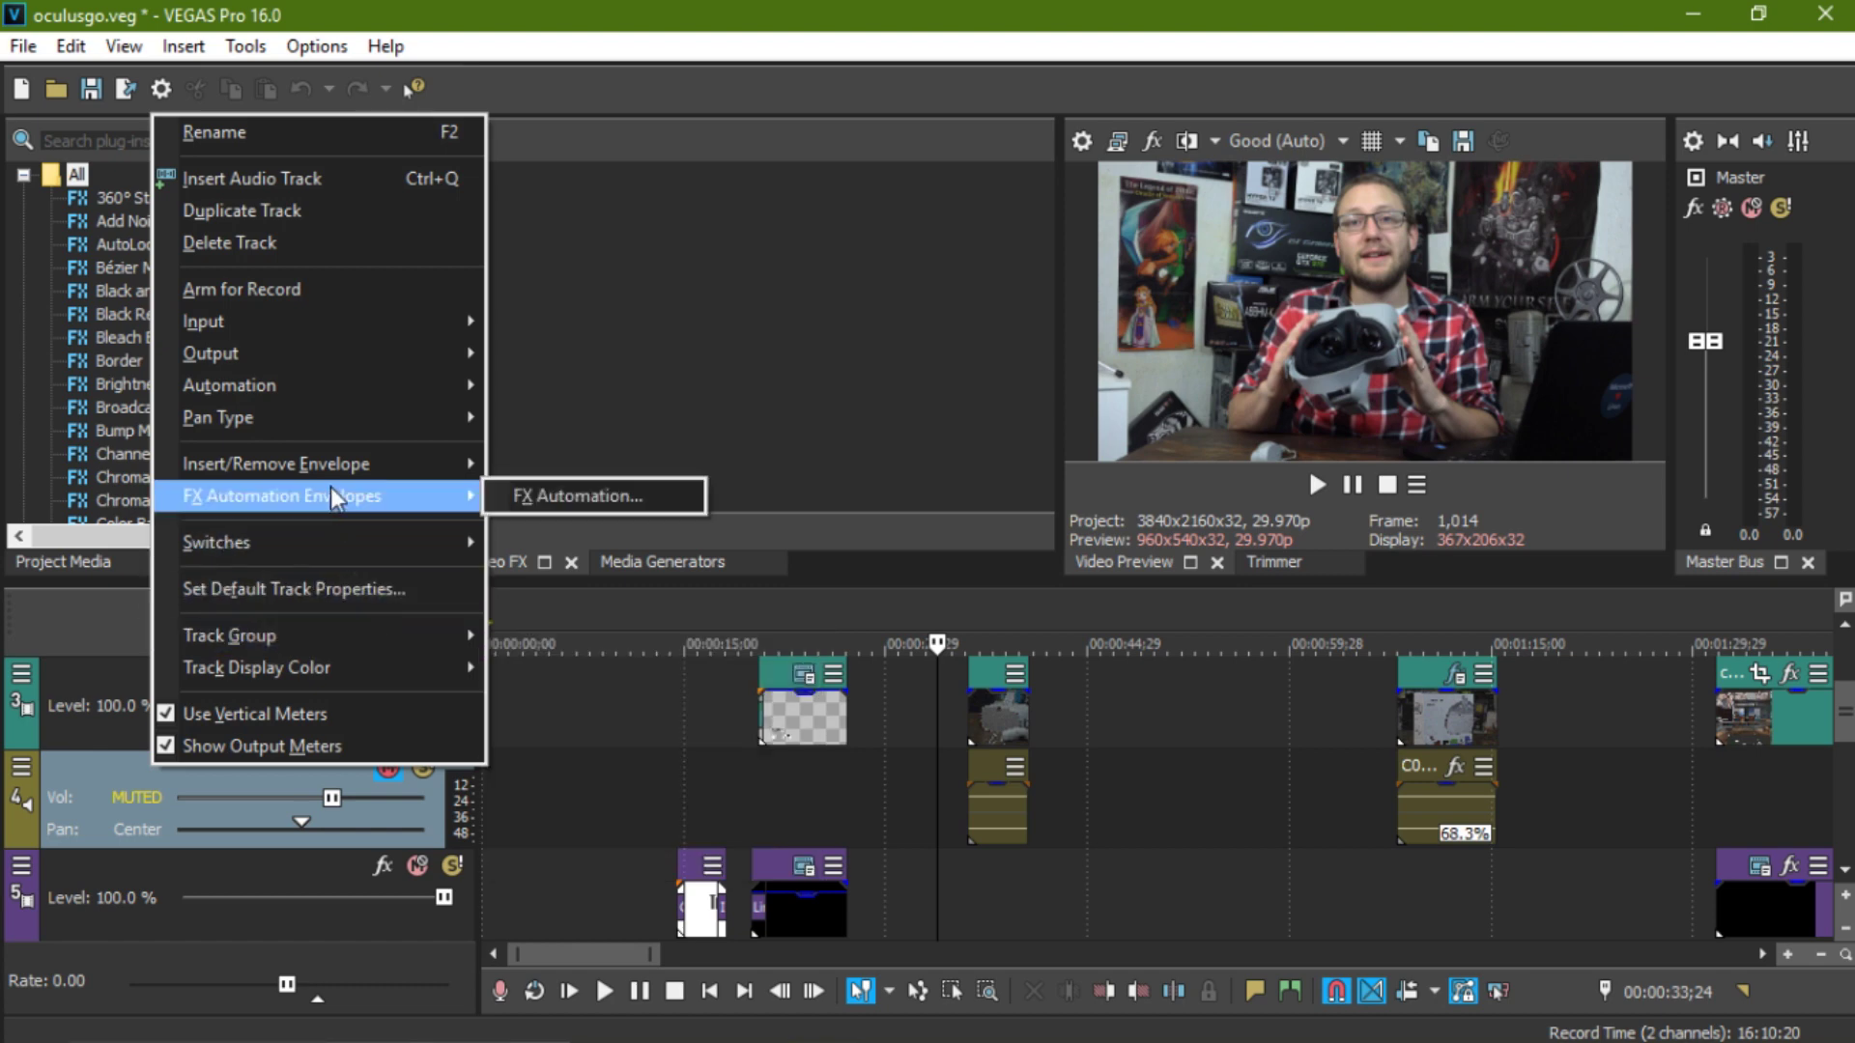
left_click(382, 243)
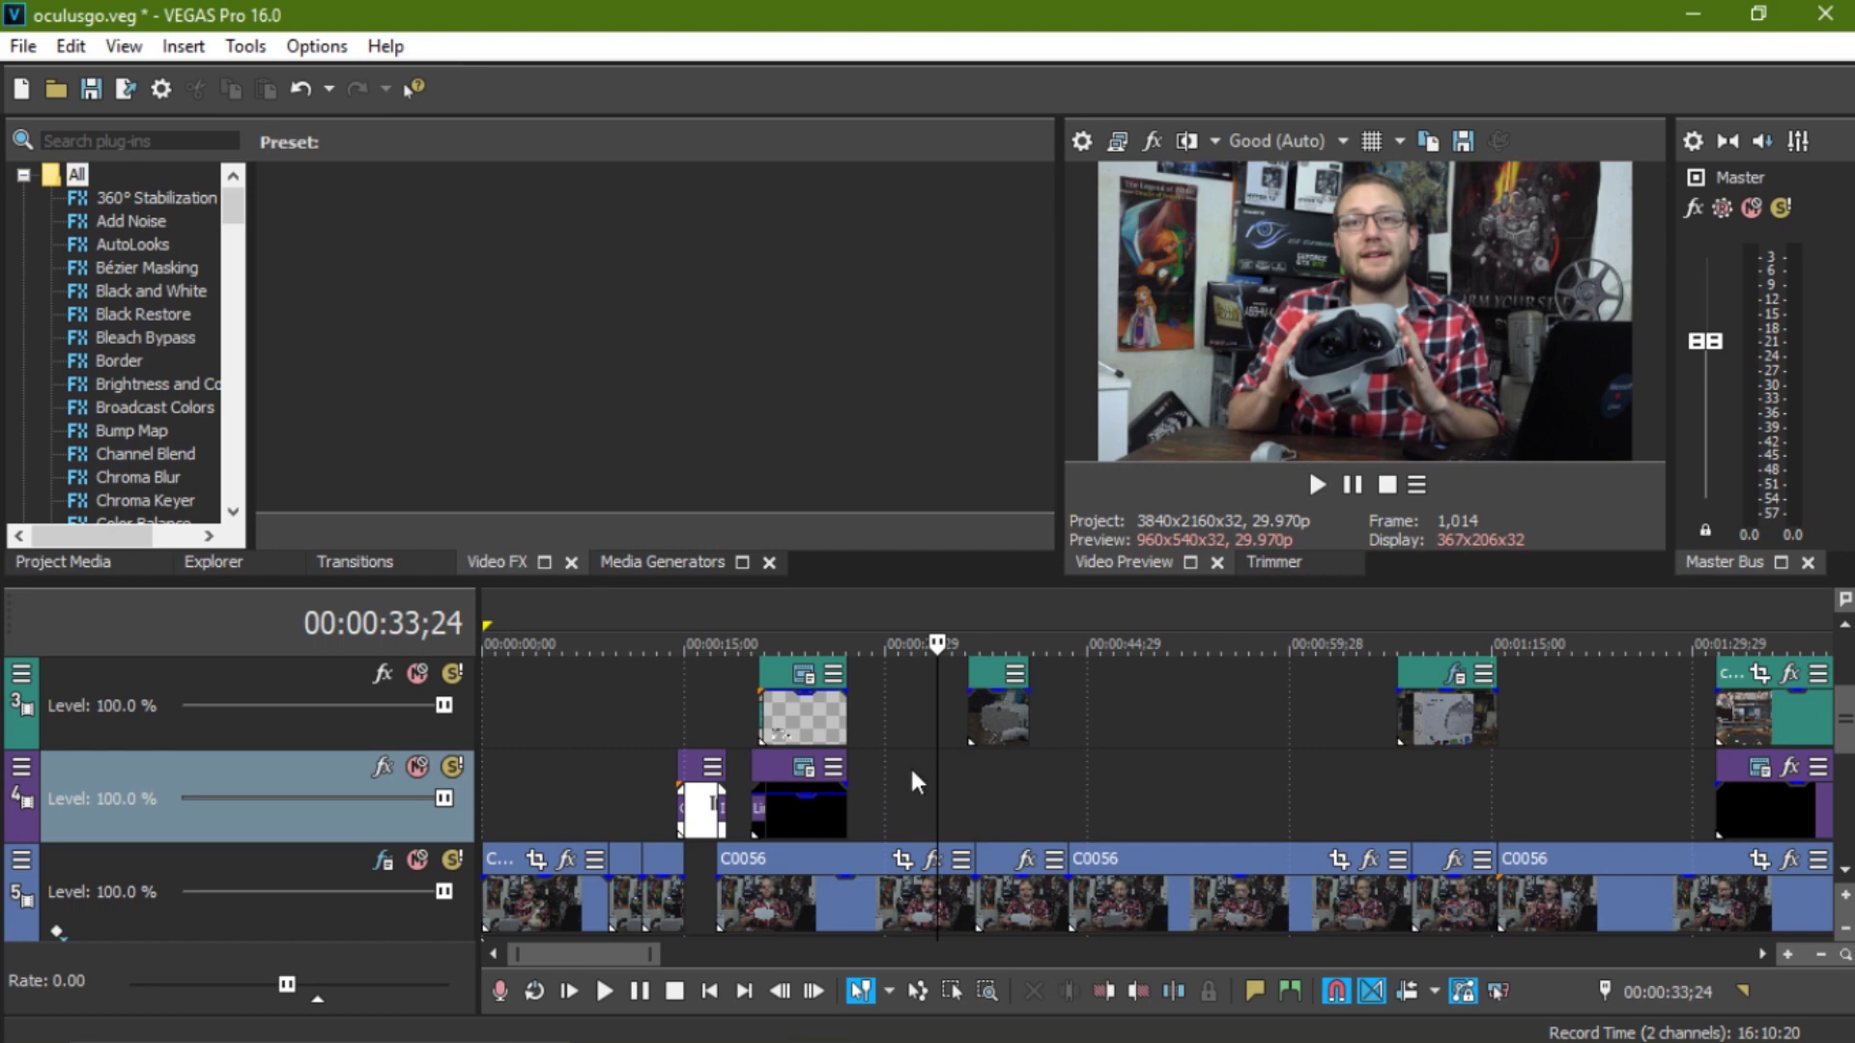
left_click(894, 829)
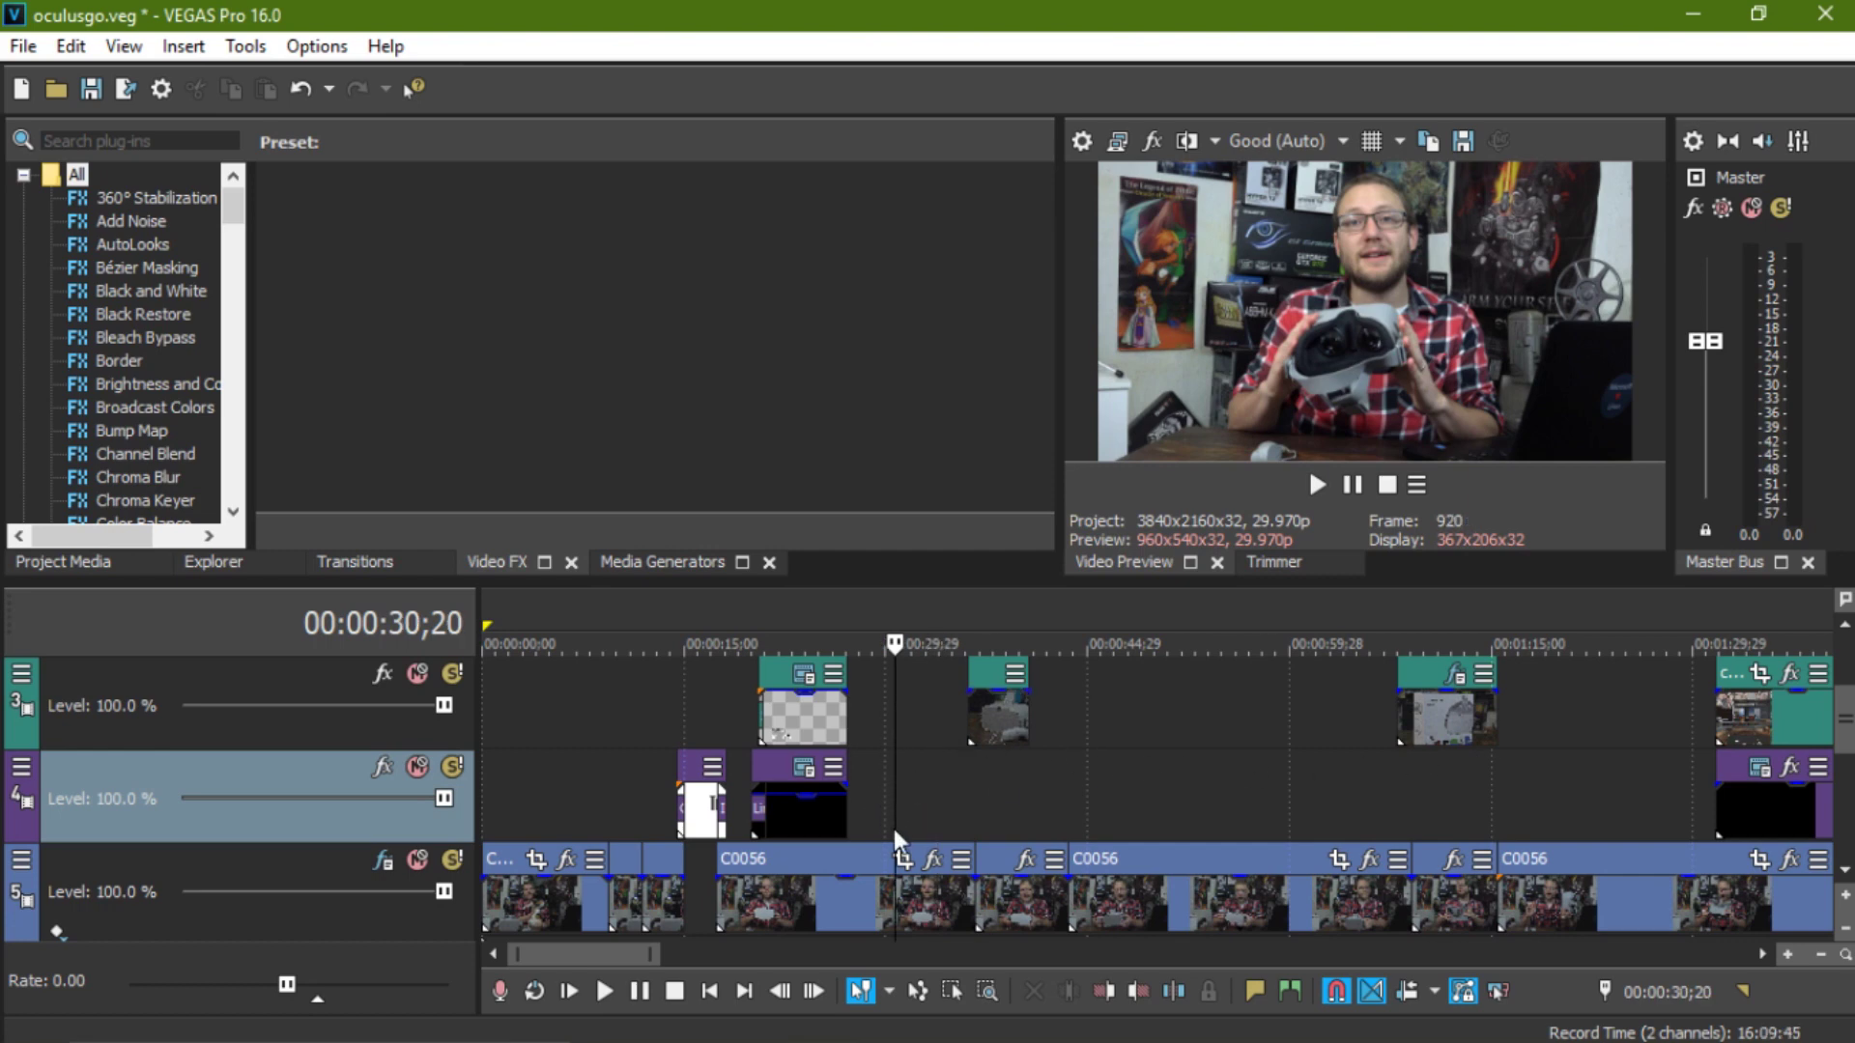
left_click(882, 825)
left_click(937, 796)
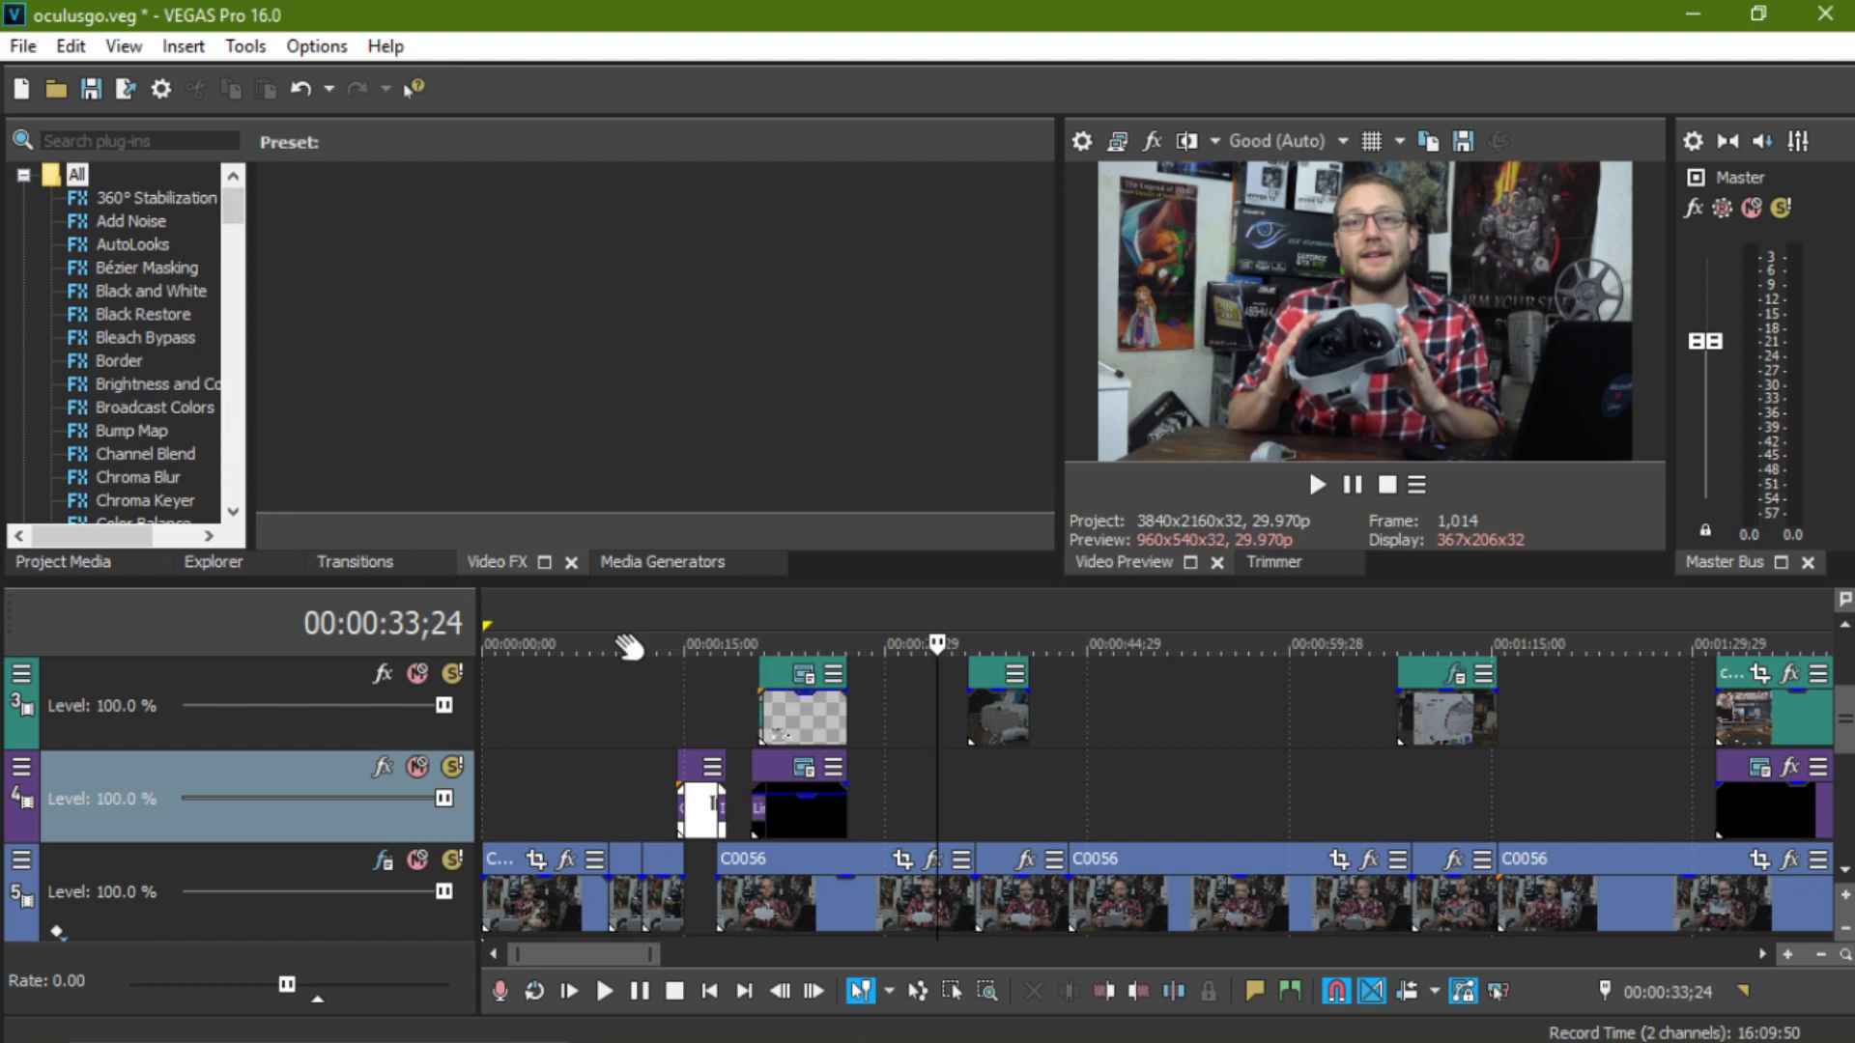
- Drop the Black Solid Color preset from Media Generators onto track 4
left_click(631, 564)
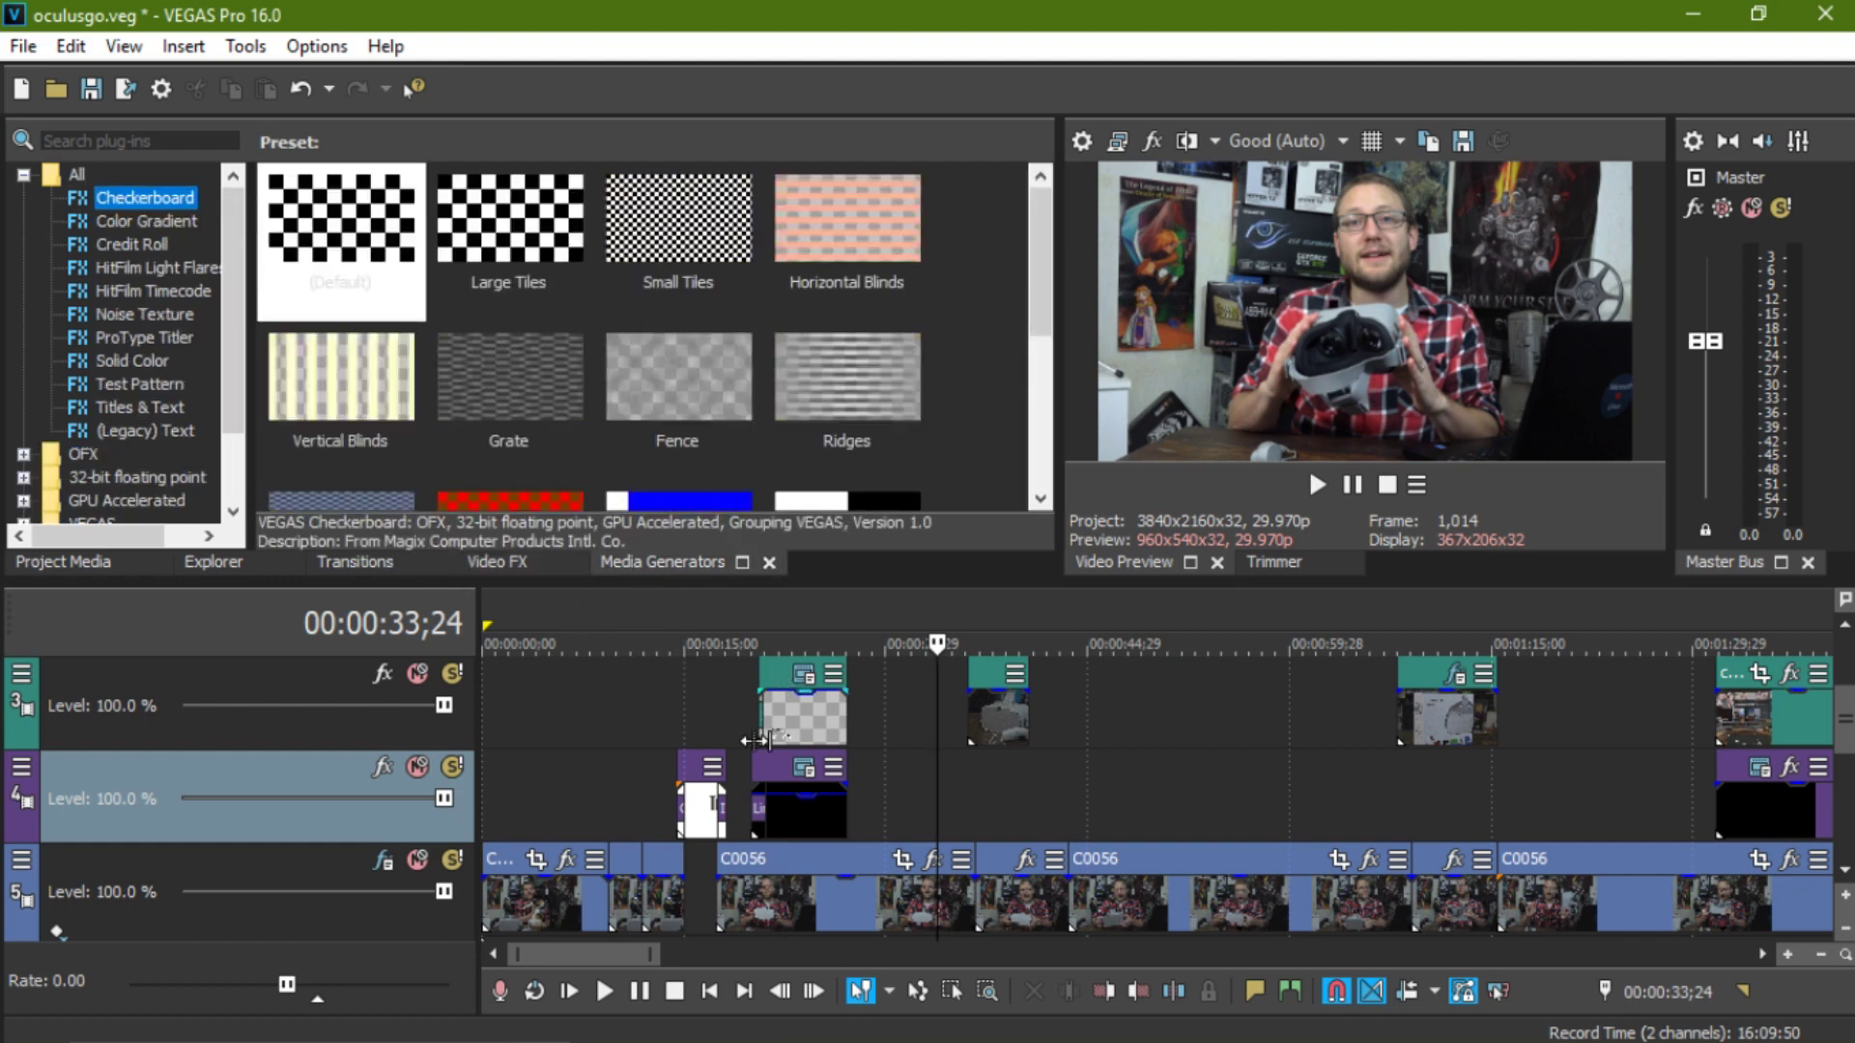
left_click_drag(1061, 275, 1042, 442)
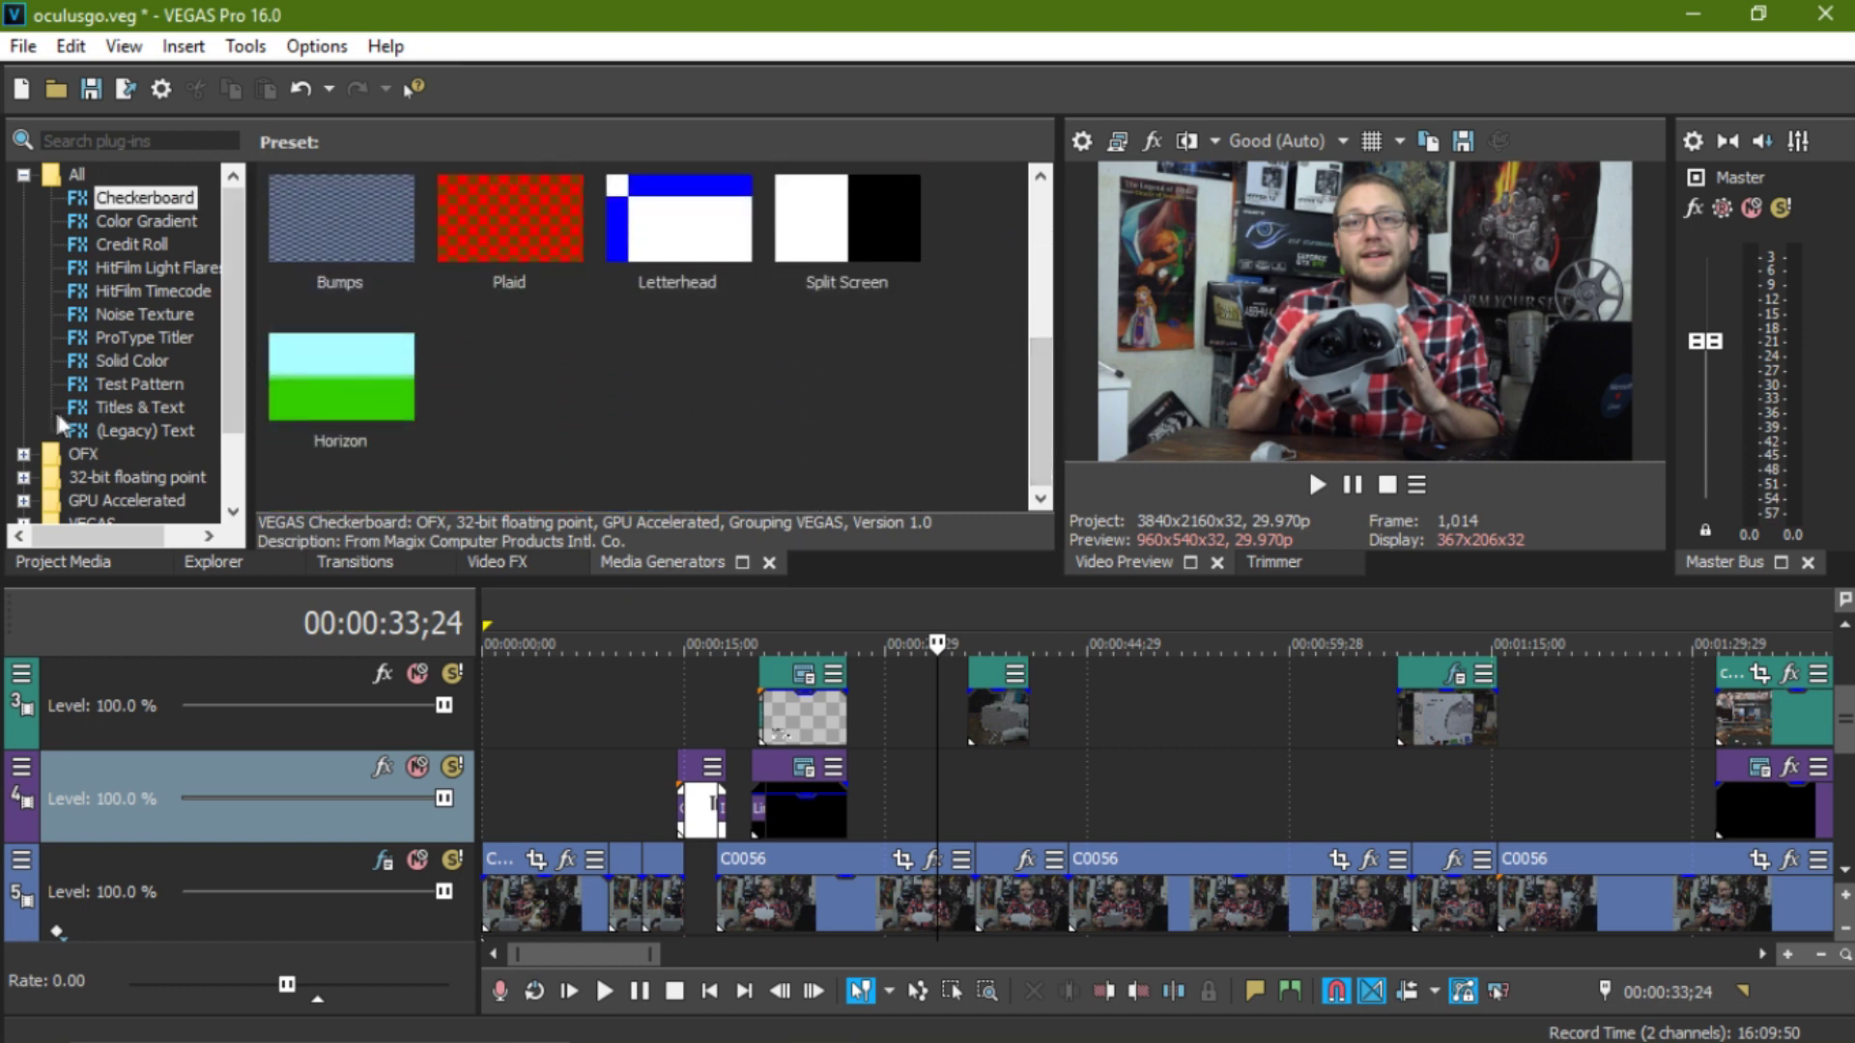
left_click(147, 361)
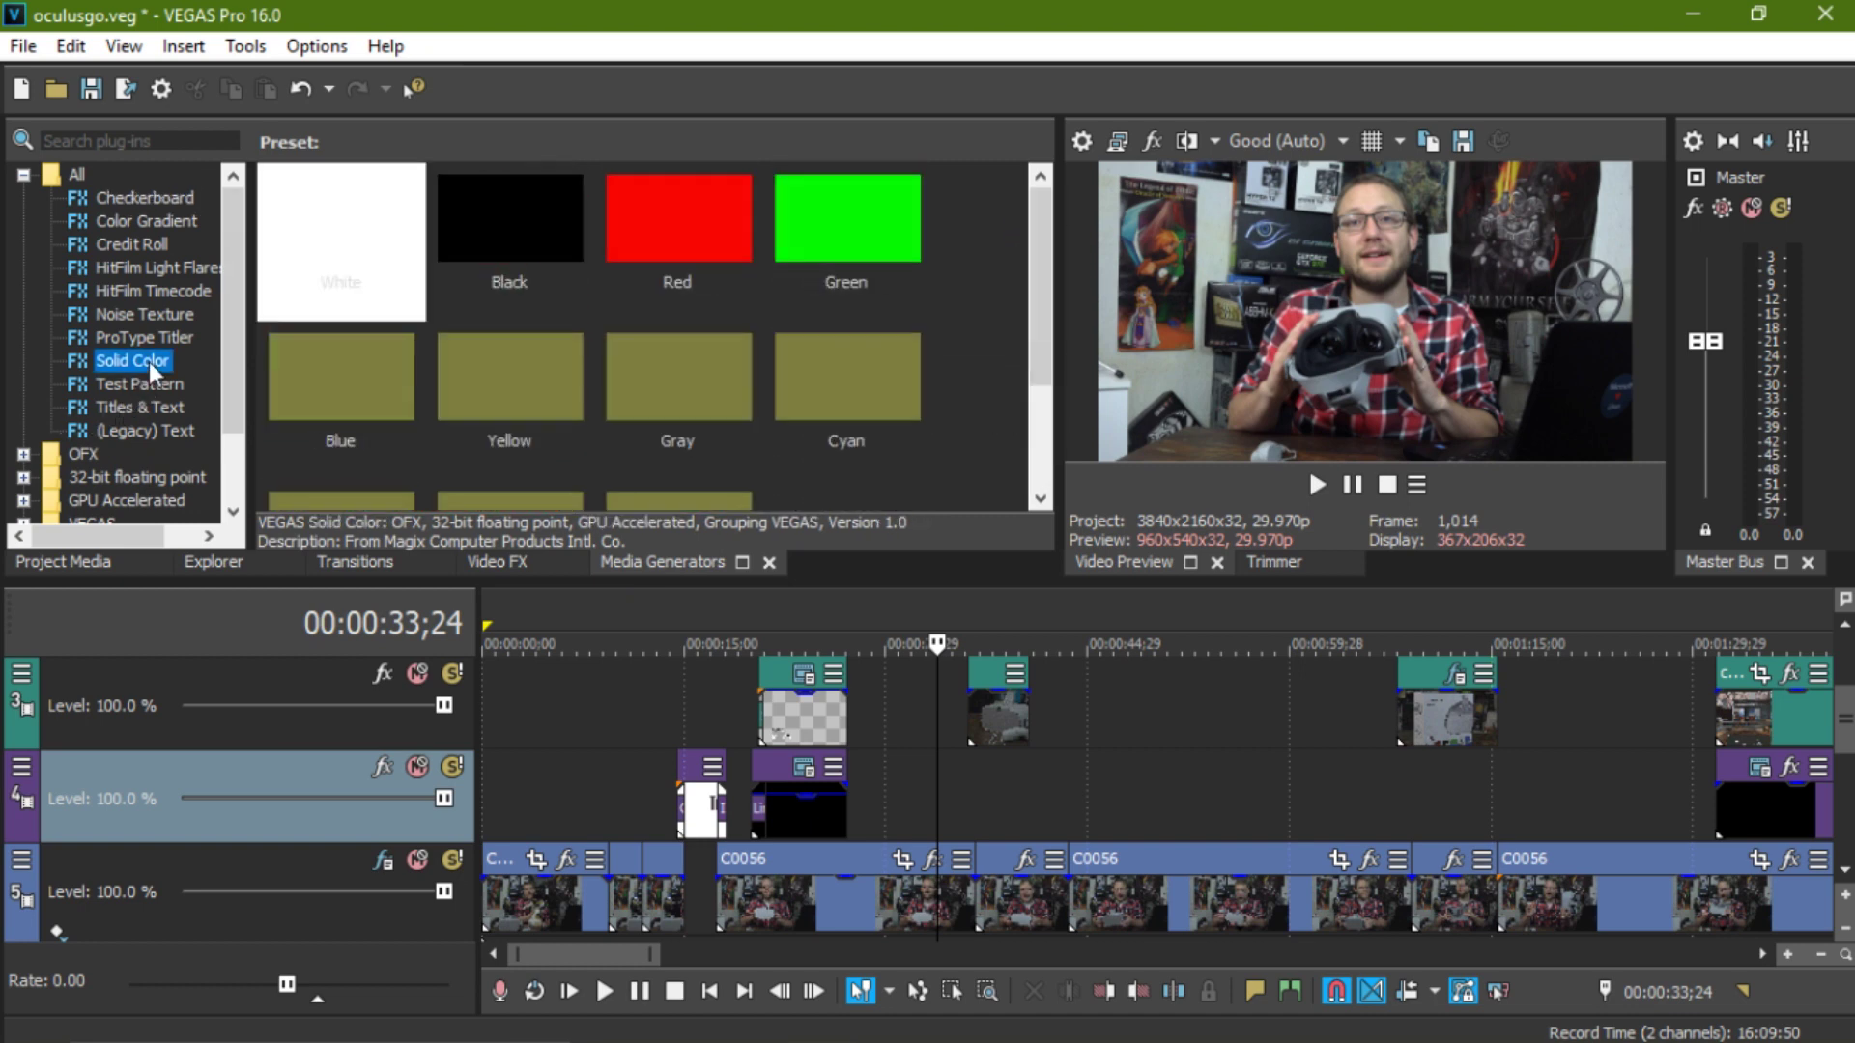
left_click_drag(520, 224, 919, 798)
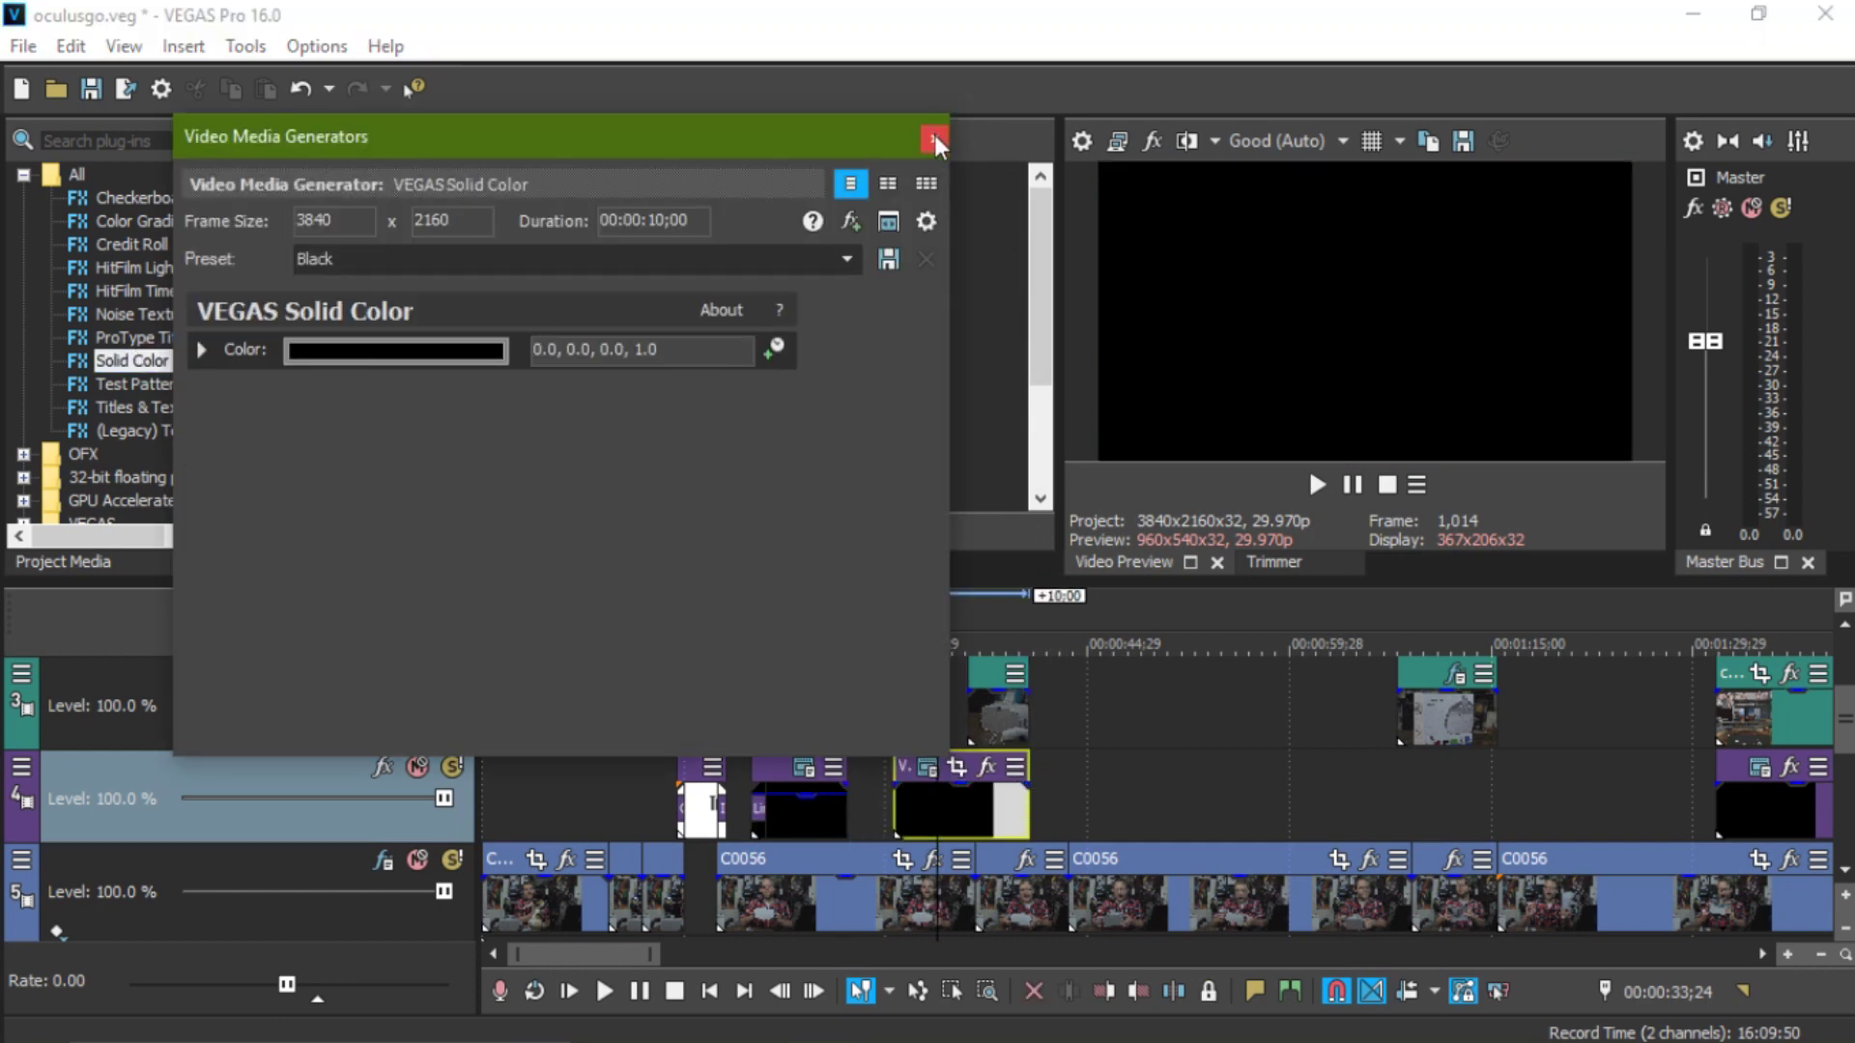
left_click(936, 141)
- Shorten the new black clip so it sits just after the existing title, and select it
left_click(1030, 783)
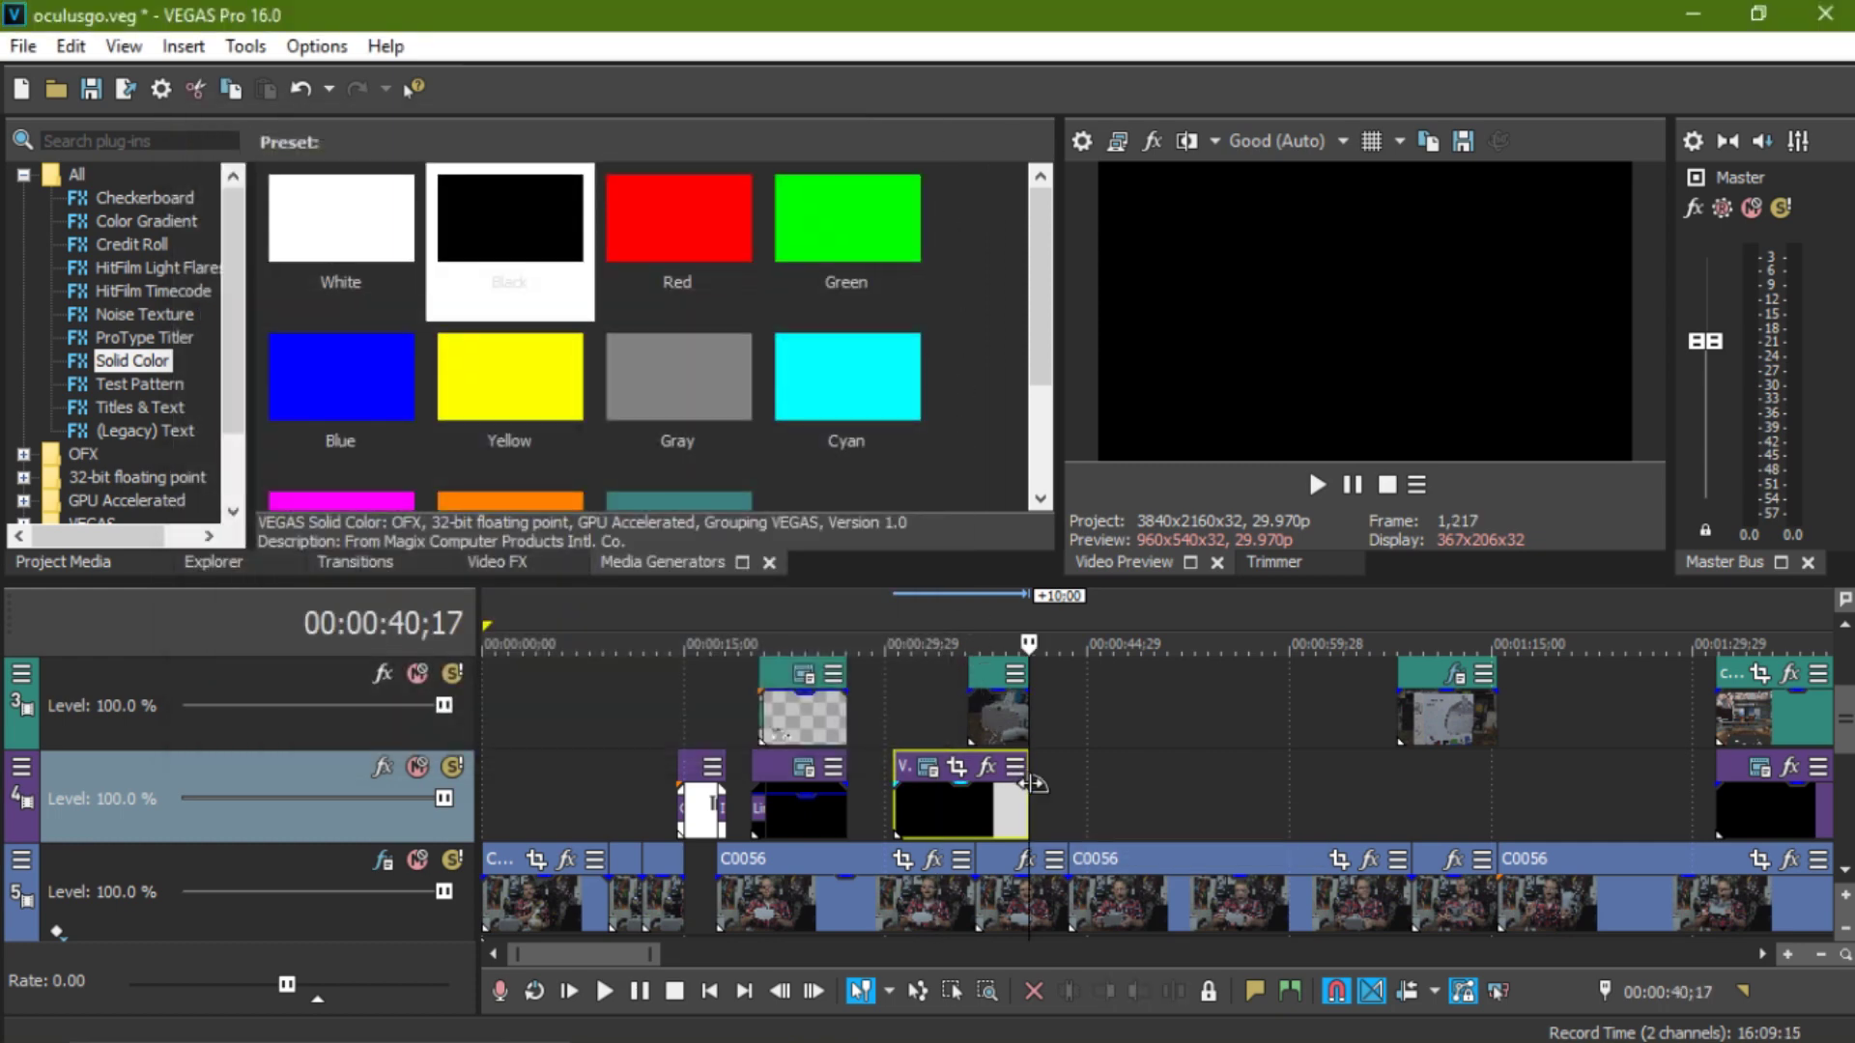
left_click_drag(1034, 783, 918, 809)
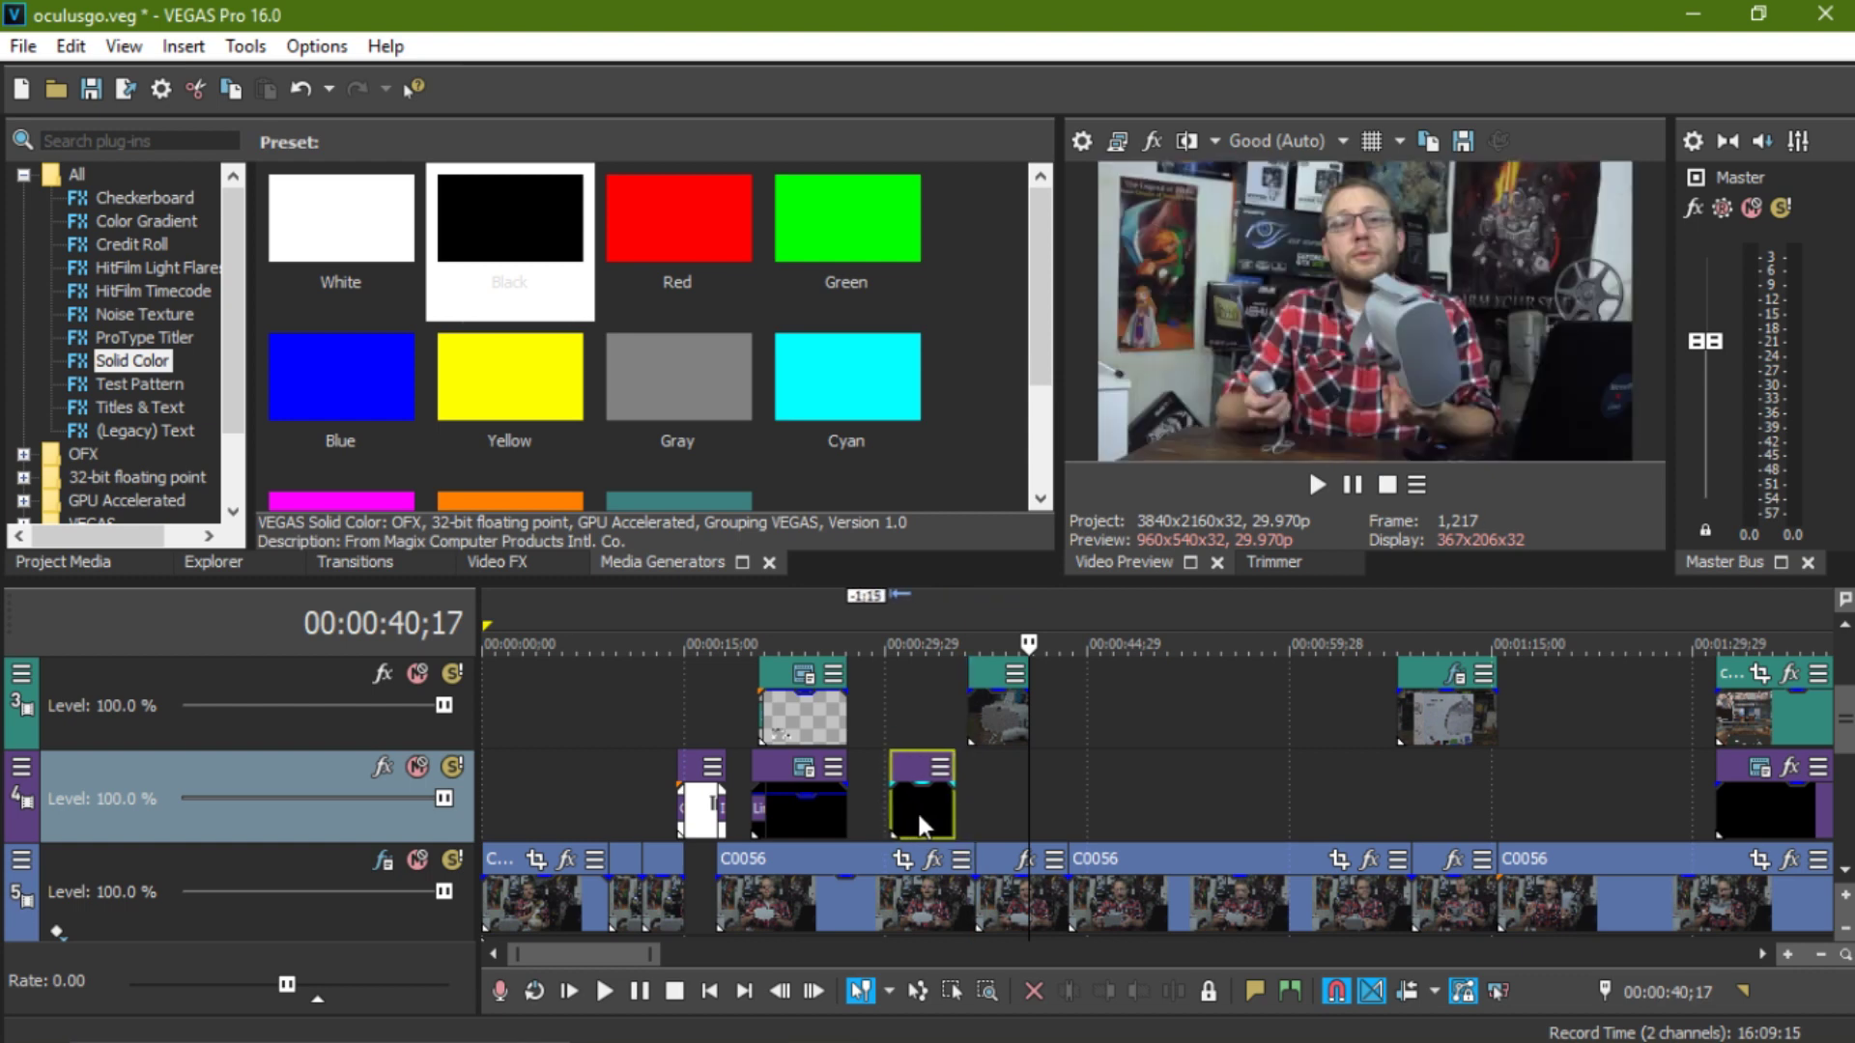
left_click(793, 829)
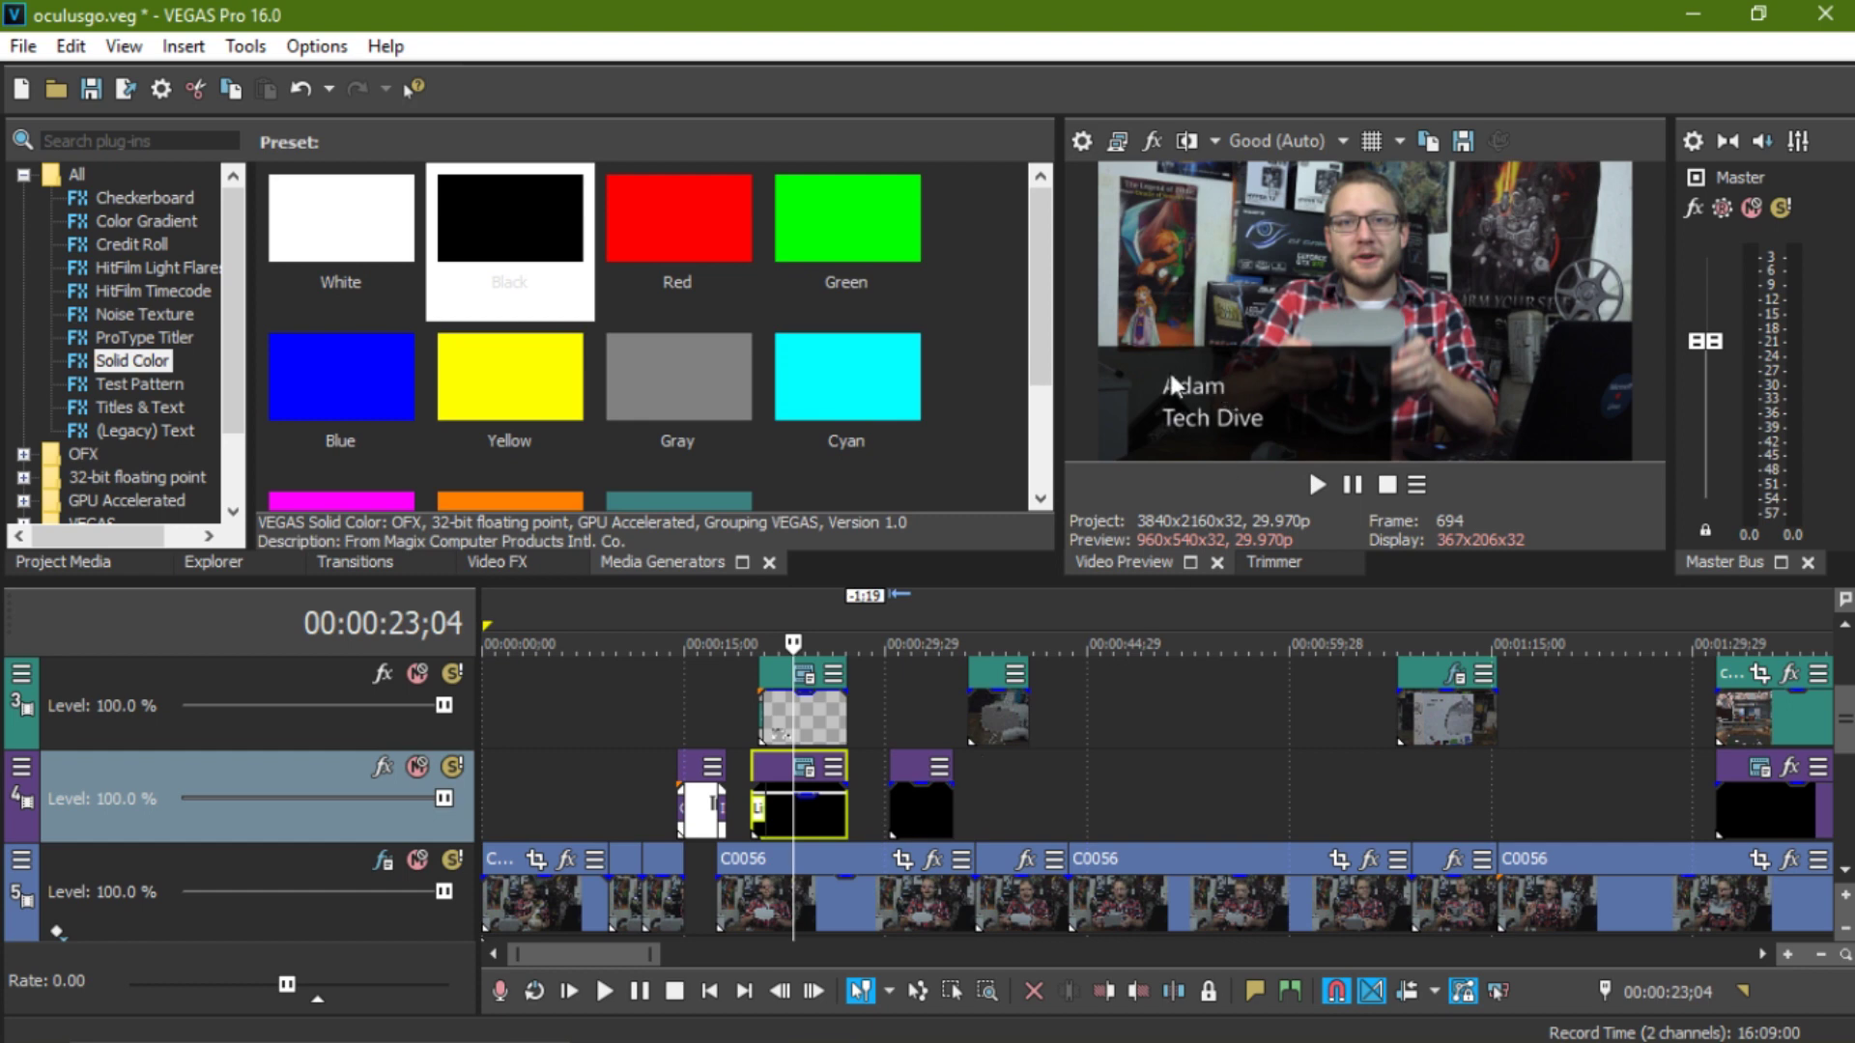
left_click(912, 814)
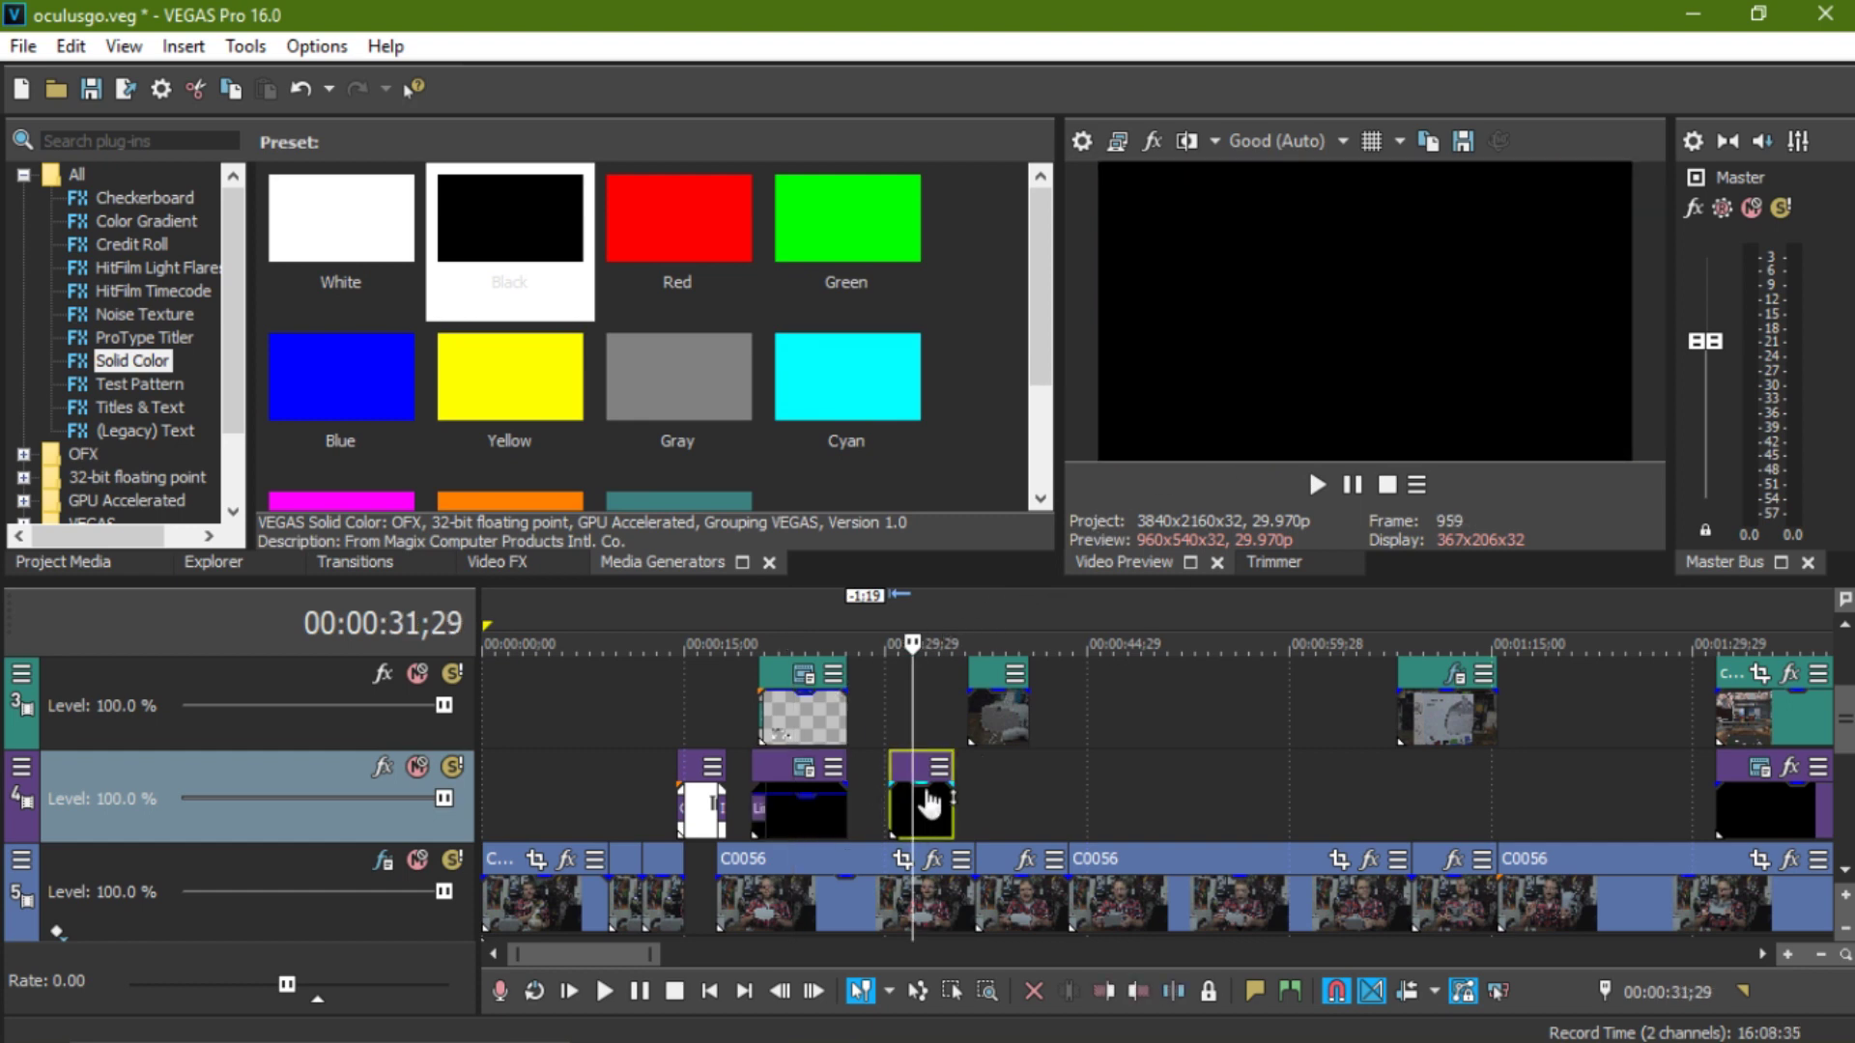
- Drag the black clip's opacity envelope down to about 76% so the presenter shows dimmed
mouse_move(925, 800)
left_mouse_down()
mouse_move(931, 843)
mouse_move(931, 793)
left_mouse_up()
mouse_move(925, 800)
left_mouse_down()
mouse_move(930, 857)
mouse_move(931, 785)
mouse_move(930, 805)
left_mouse_up()
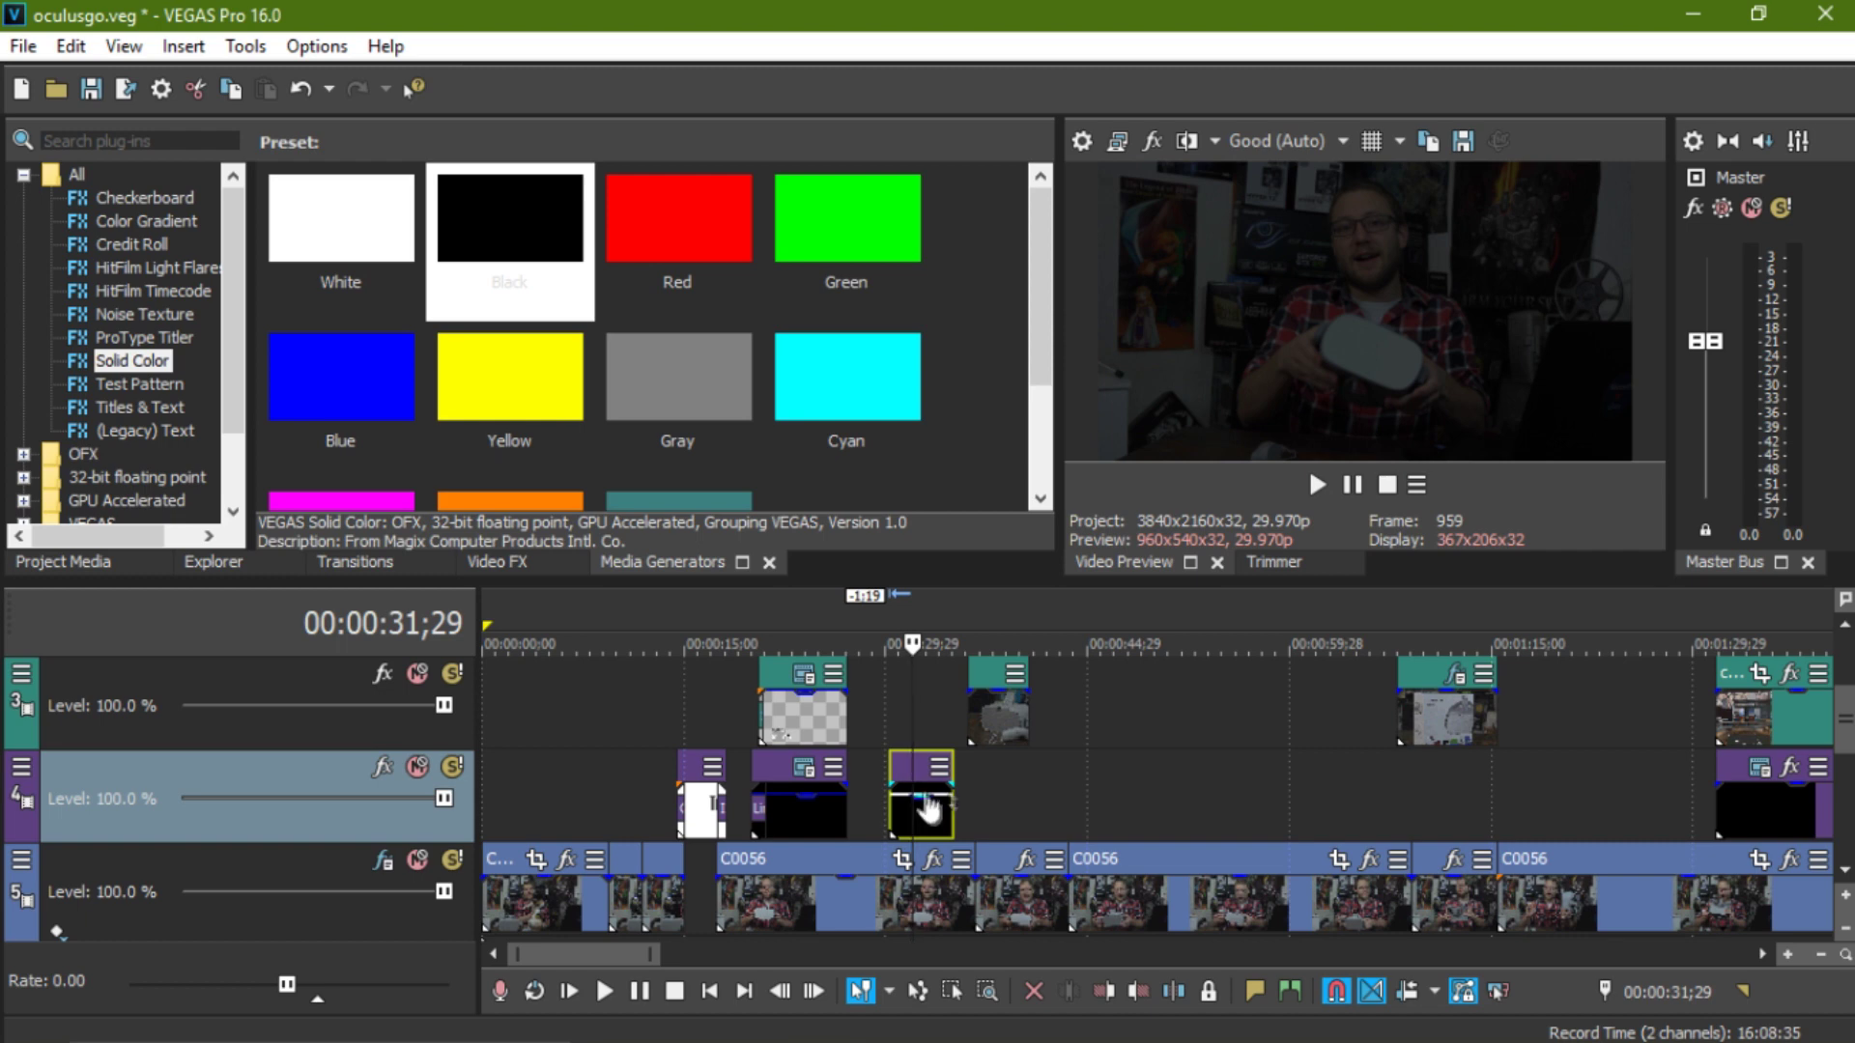
mouse_move(927, 802)
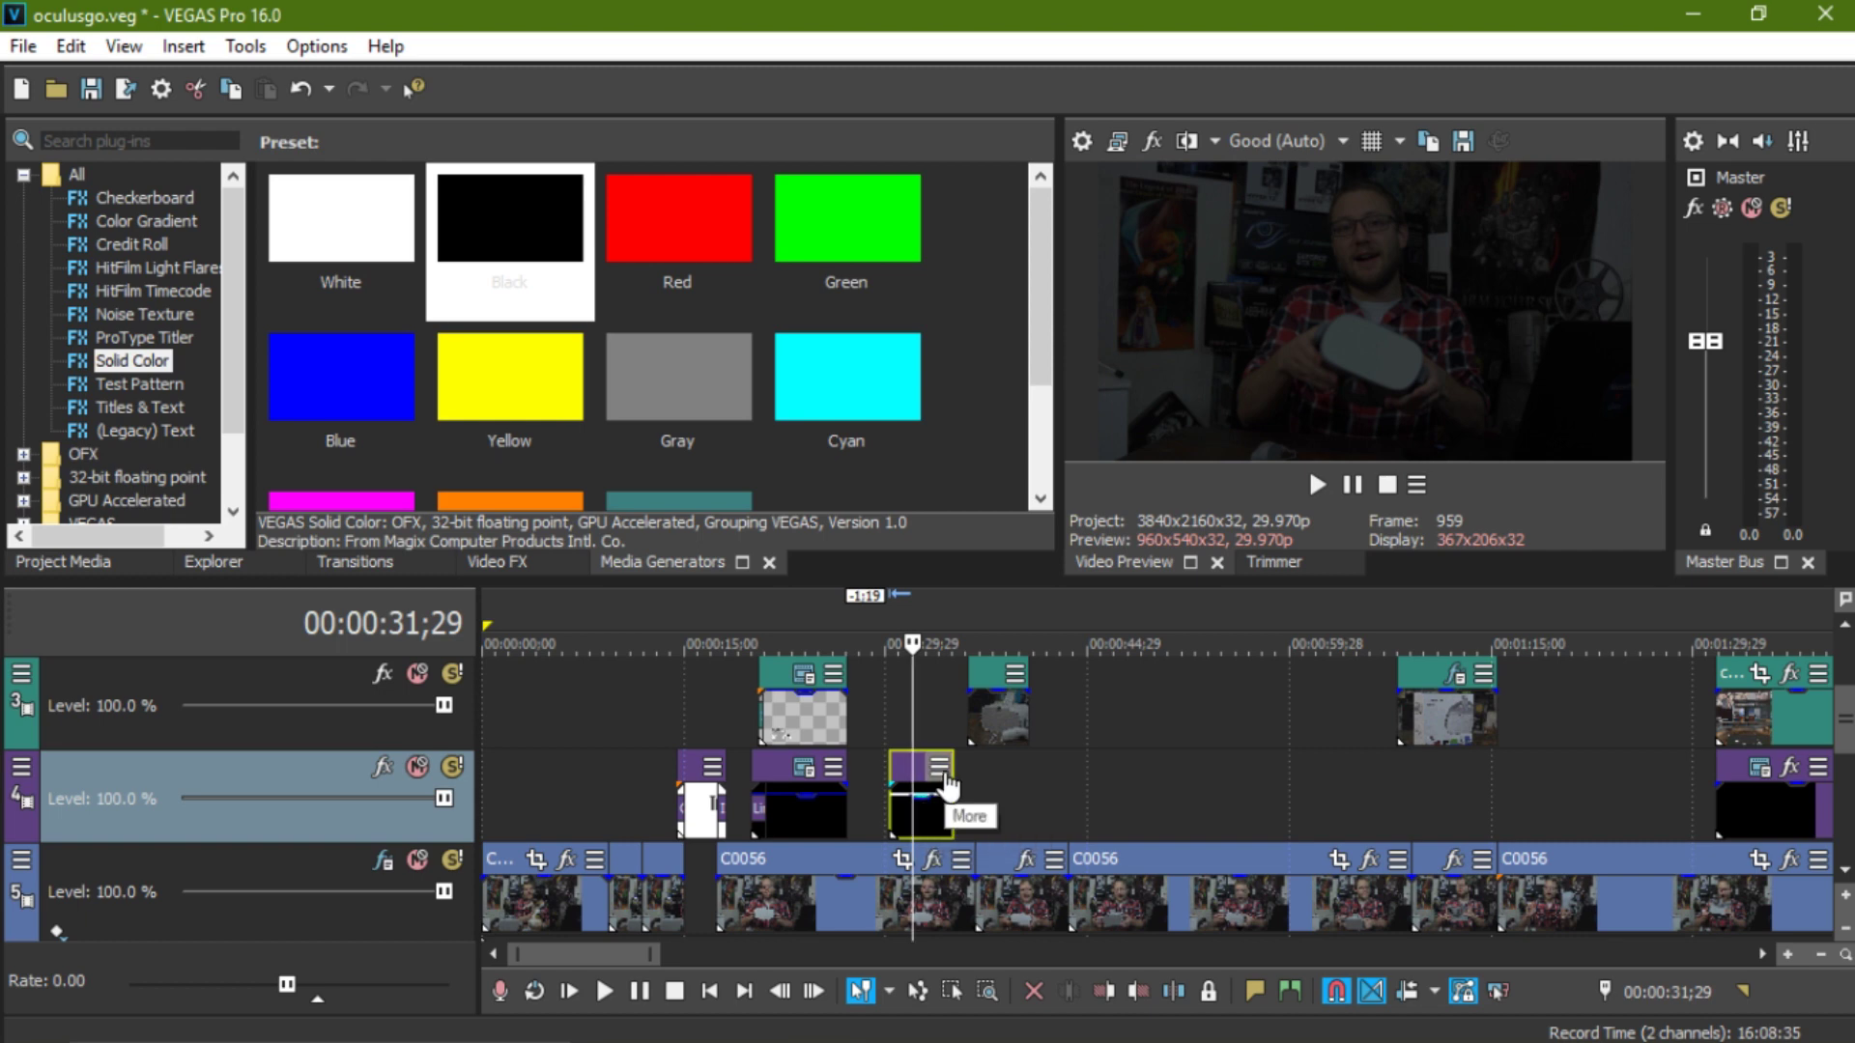
scroll(930, 816, "up", 5)
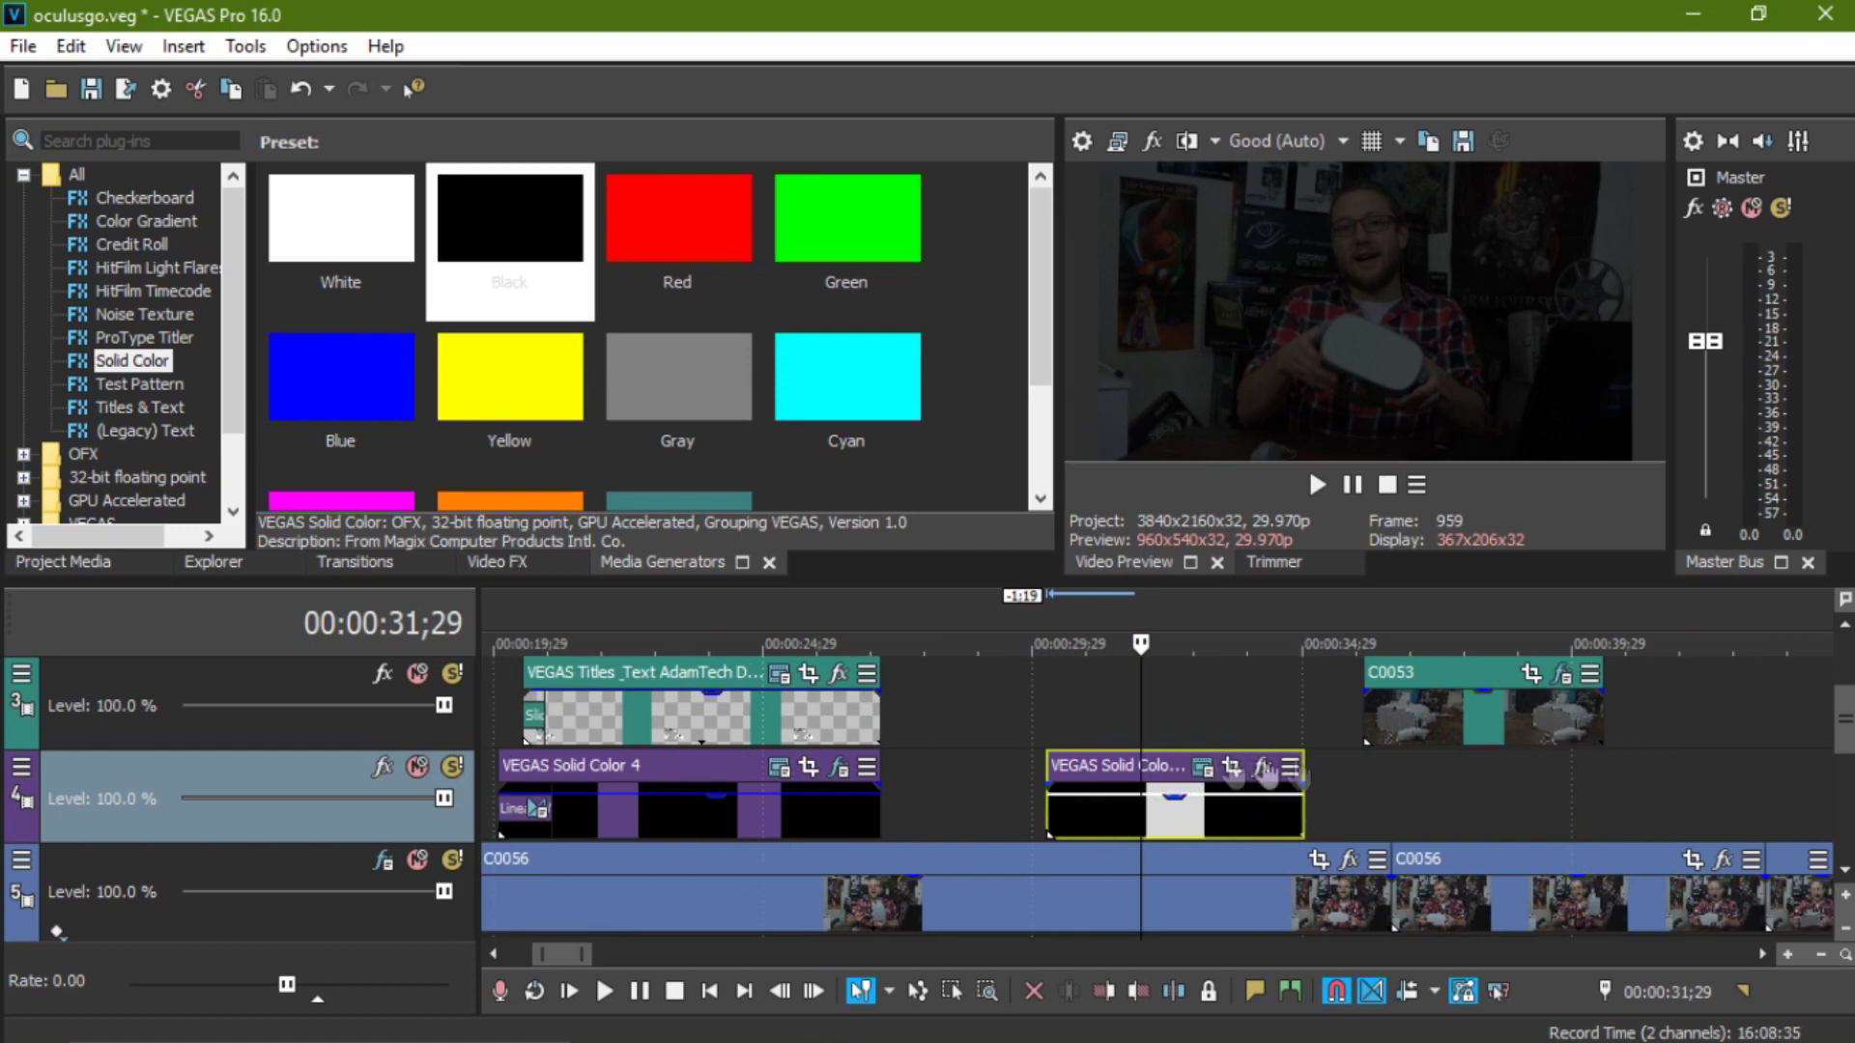
scroll(1143, 766, "down", 5)
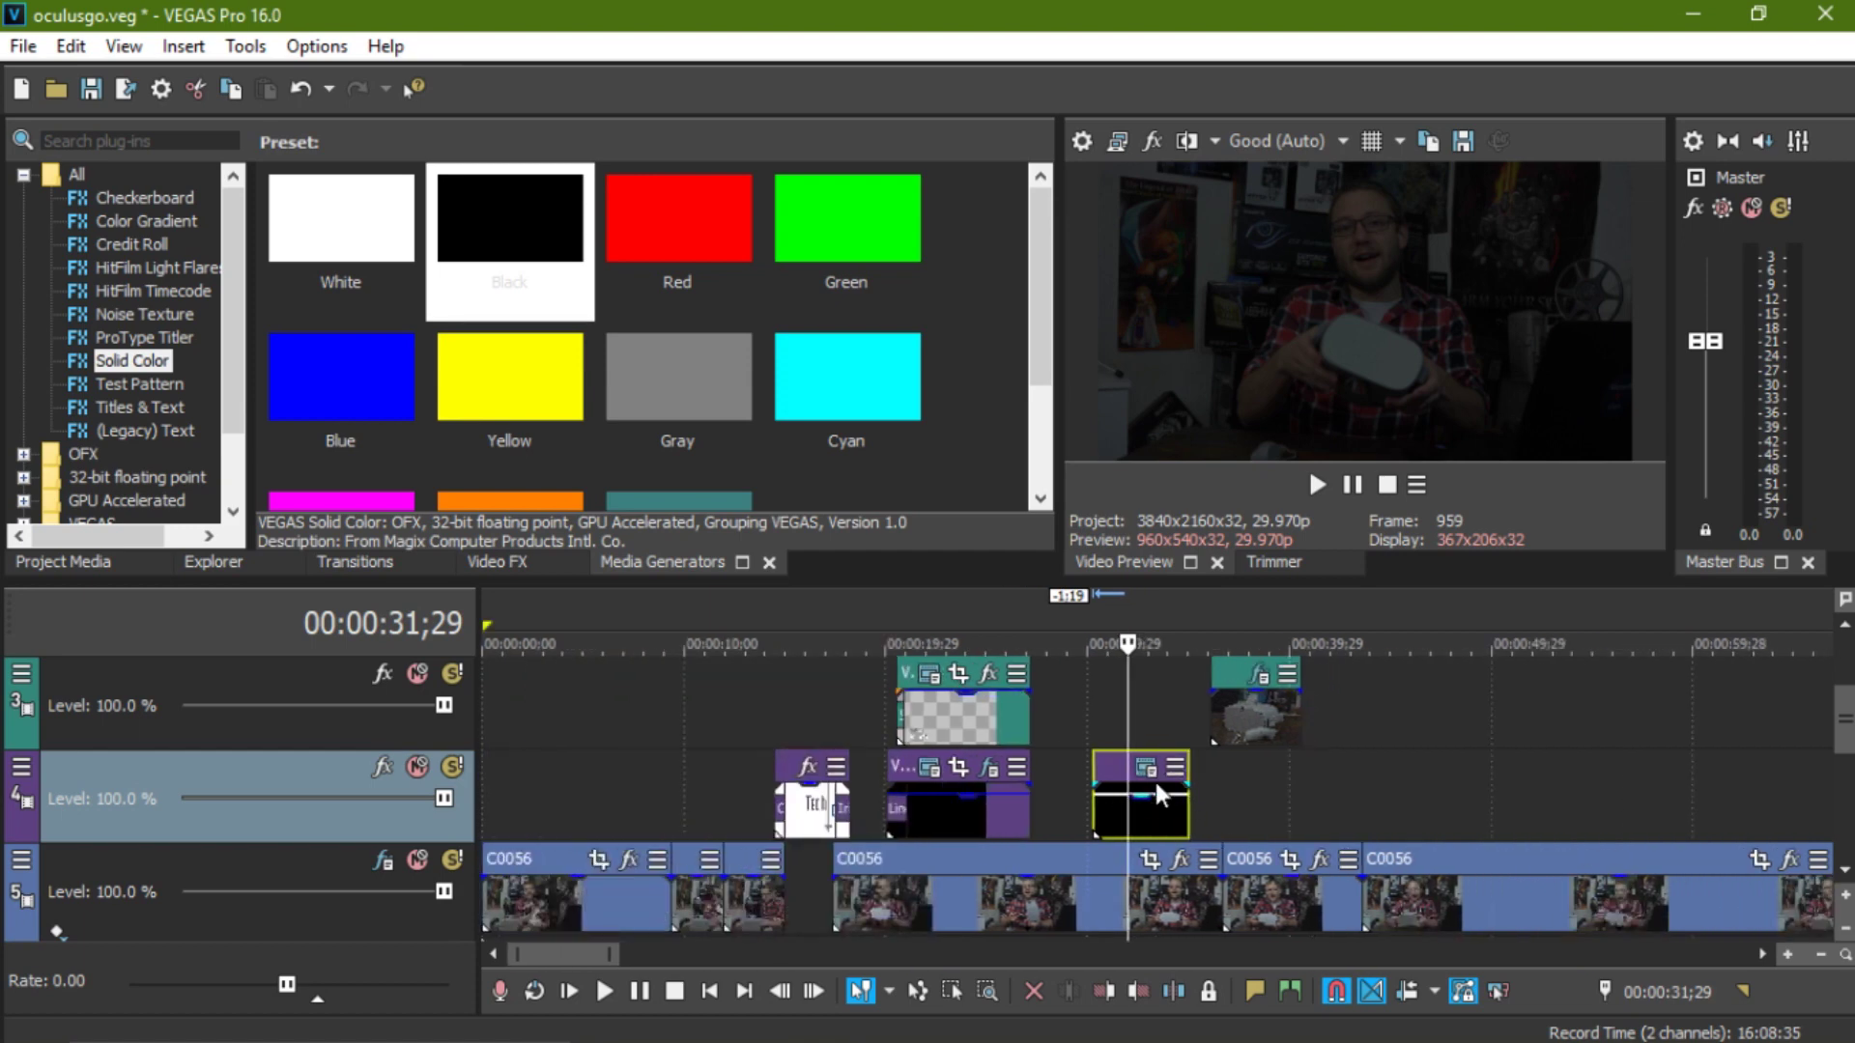
scroll(1155, 783, "down", 3)
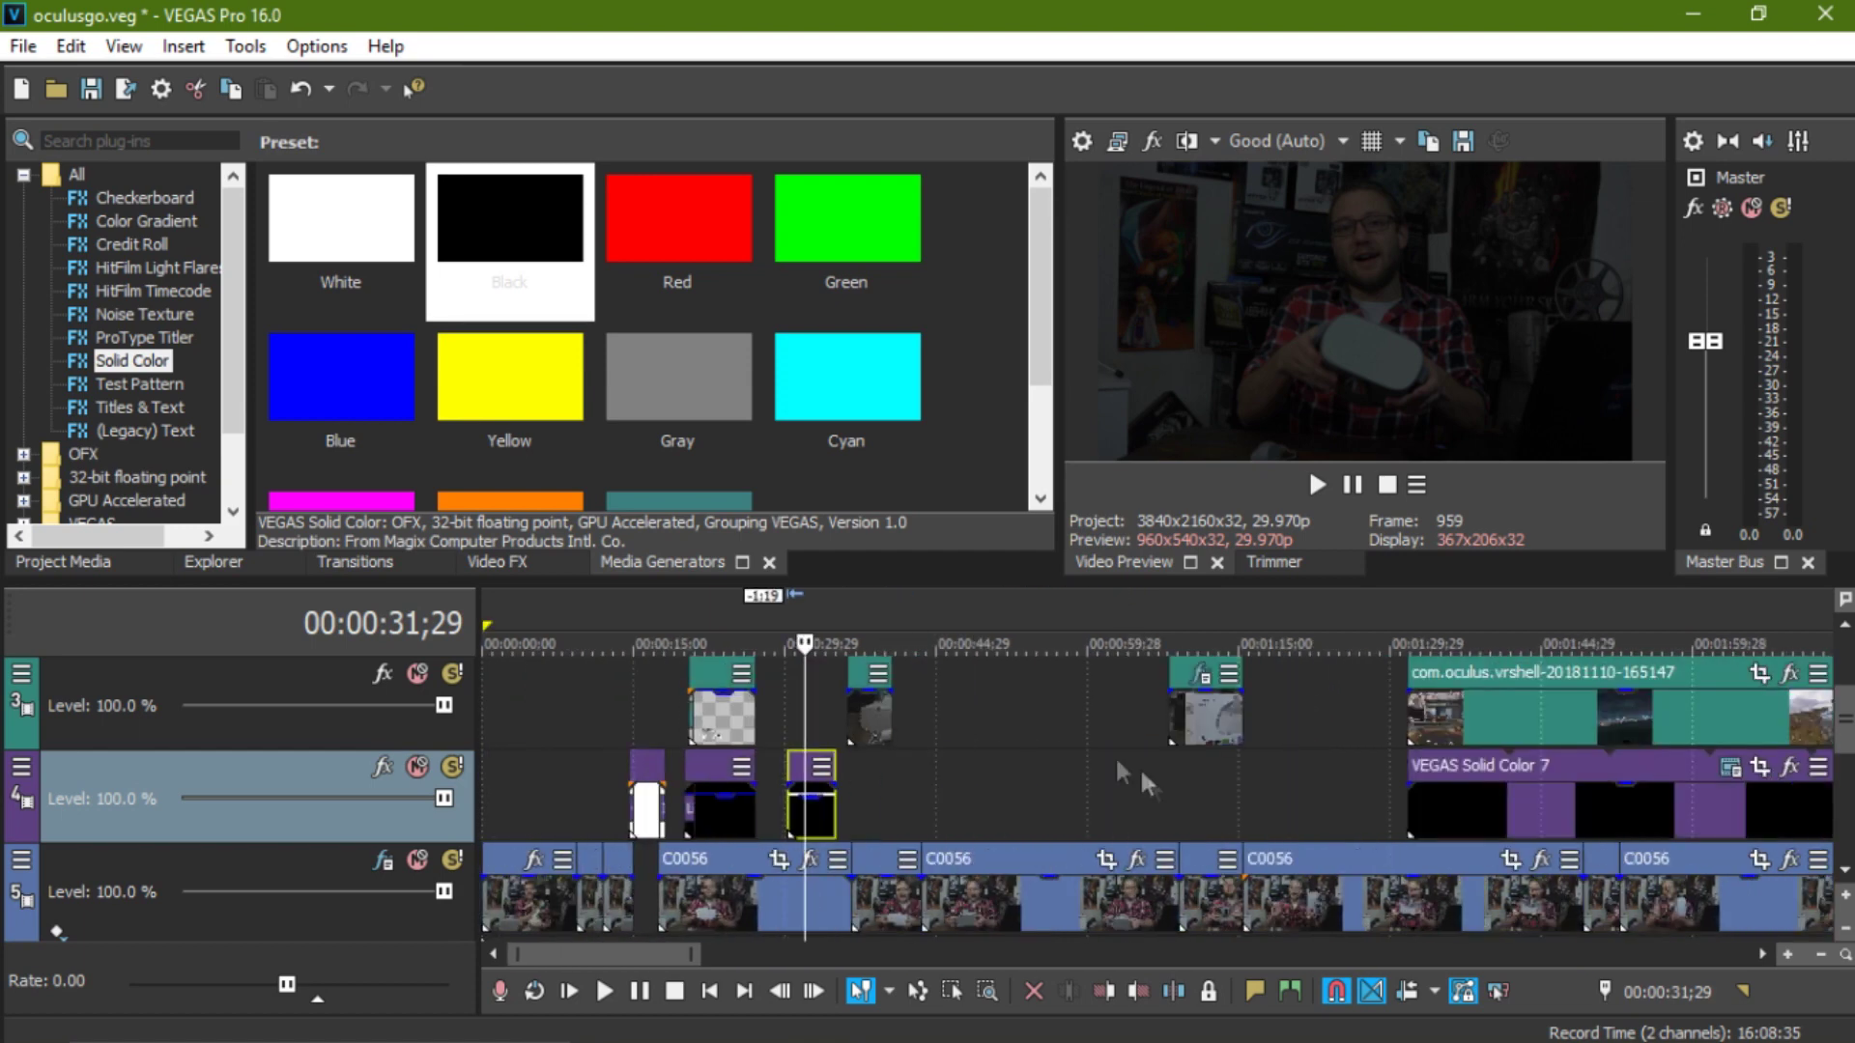
left_click(821, 767)
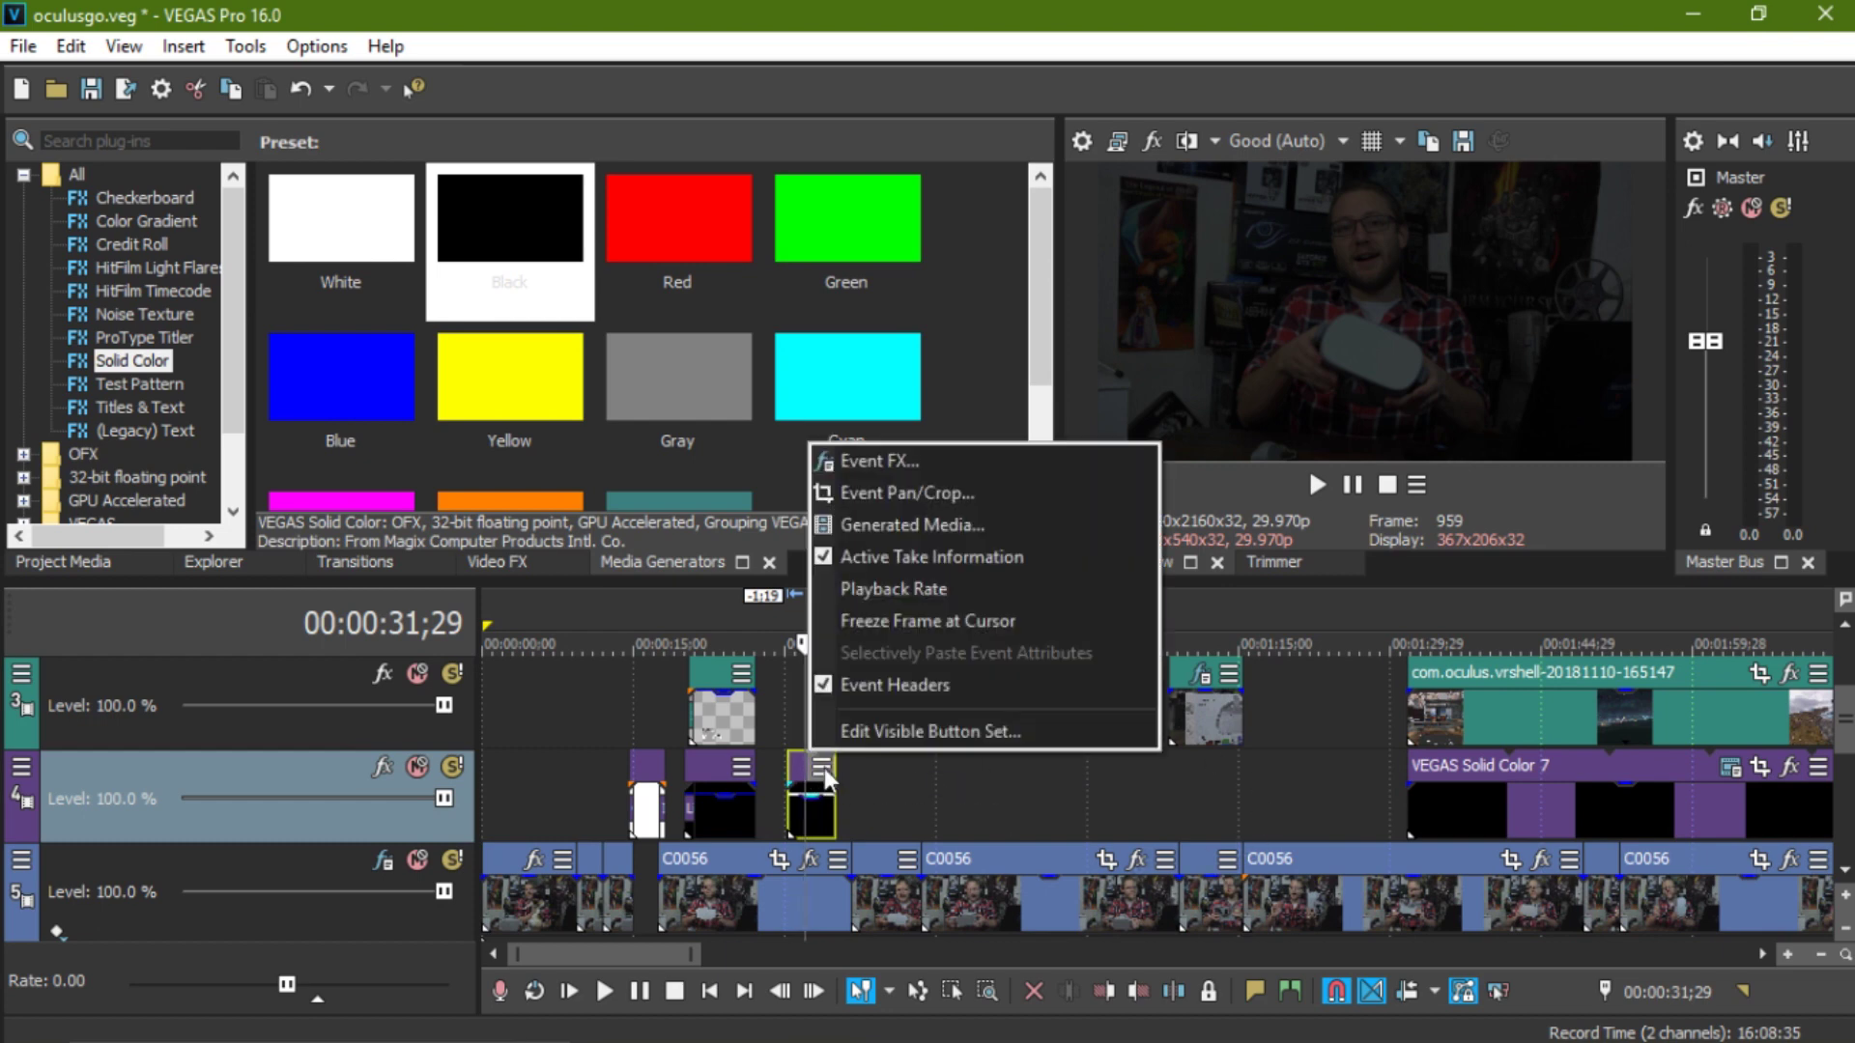
left_click(879, 810)
left_click(815, 818)
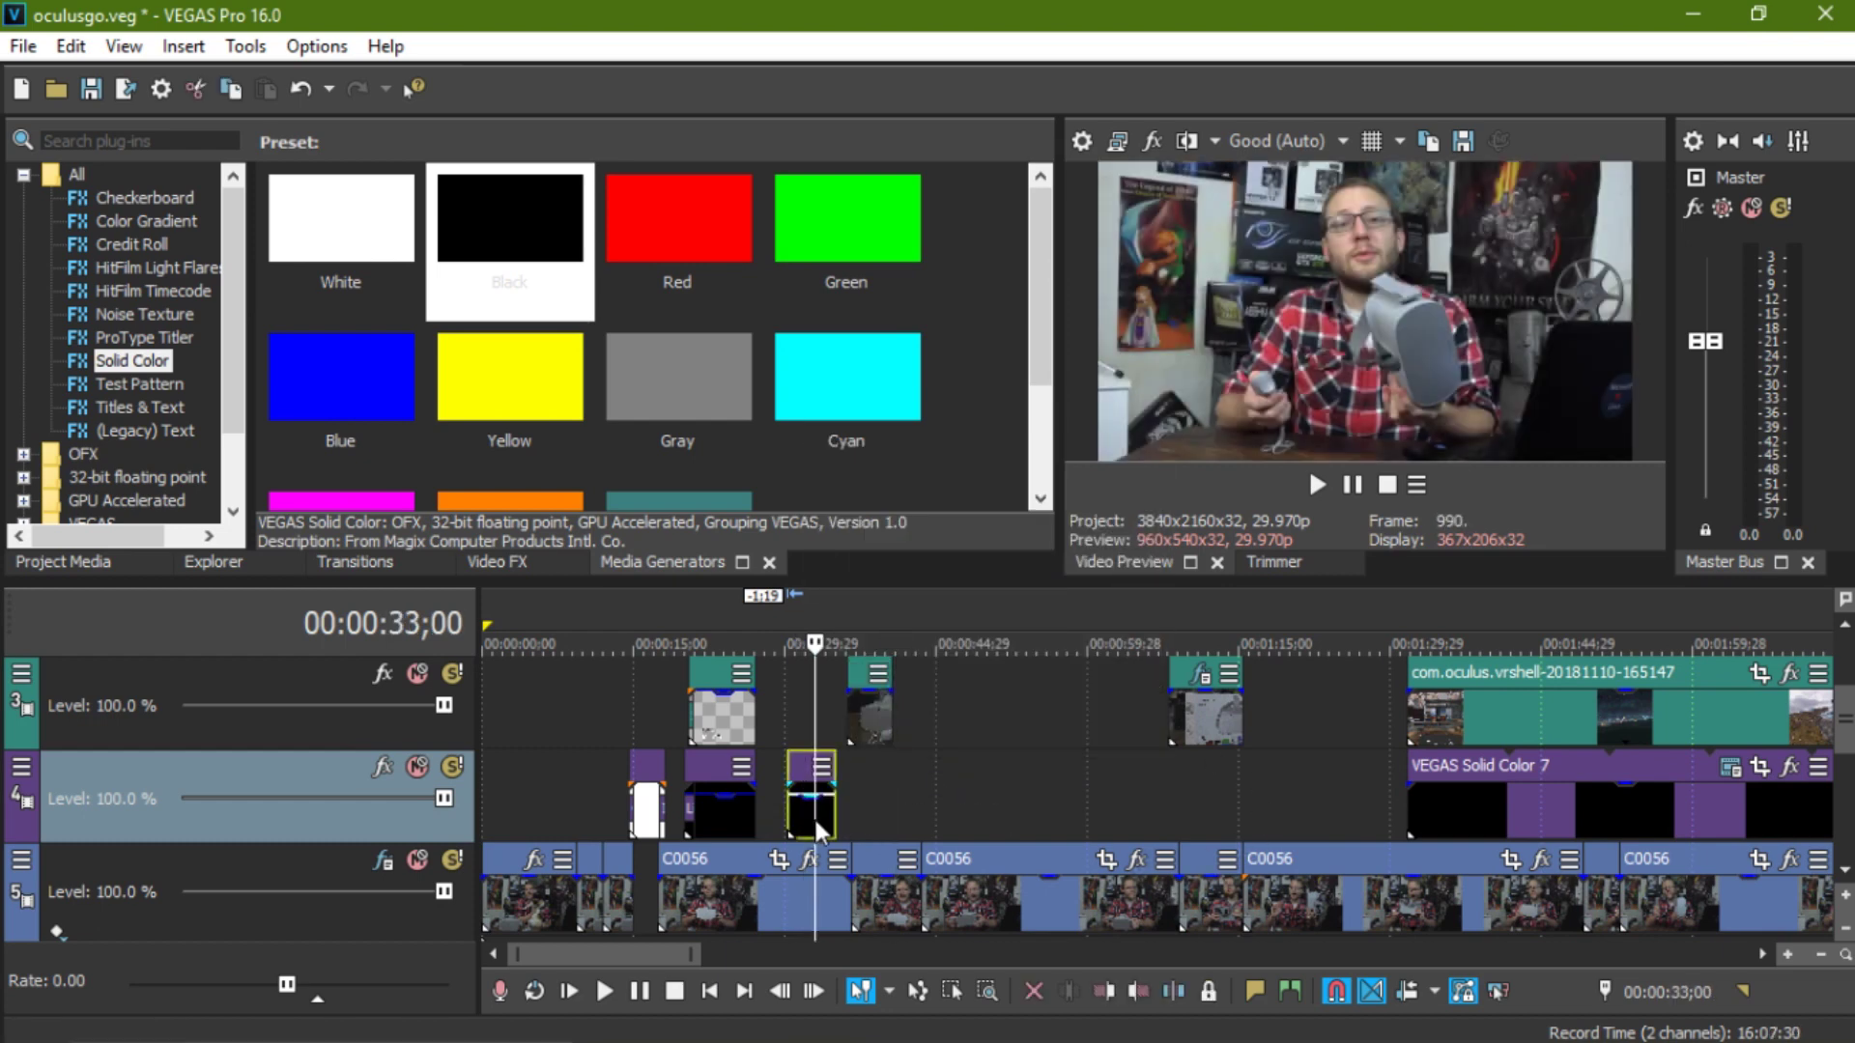
scroll(817, 823, "up", 3)
scroll(1163, 812, "up", 3)
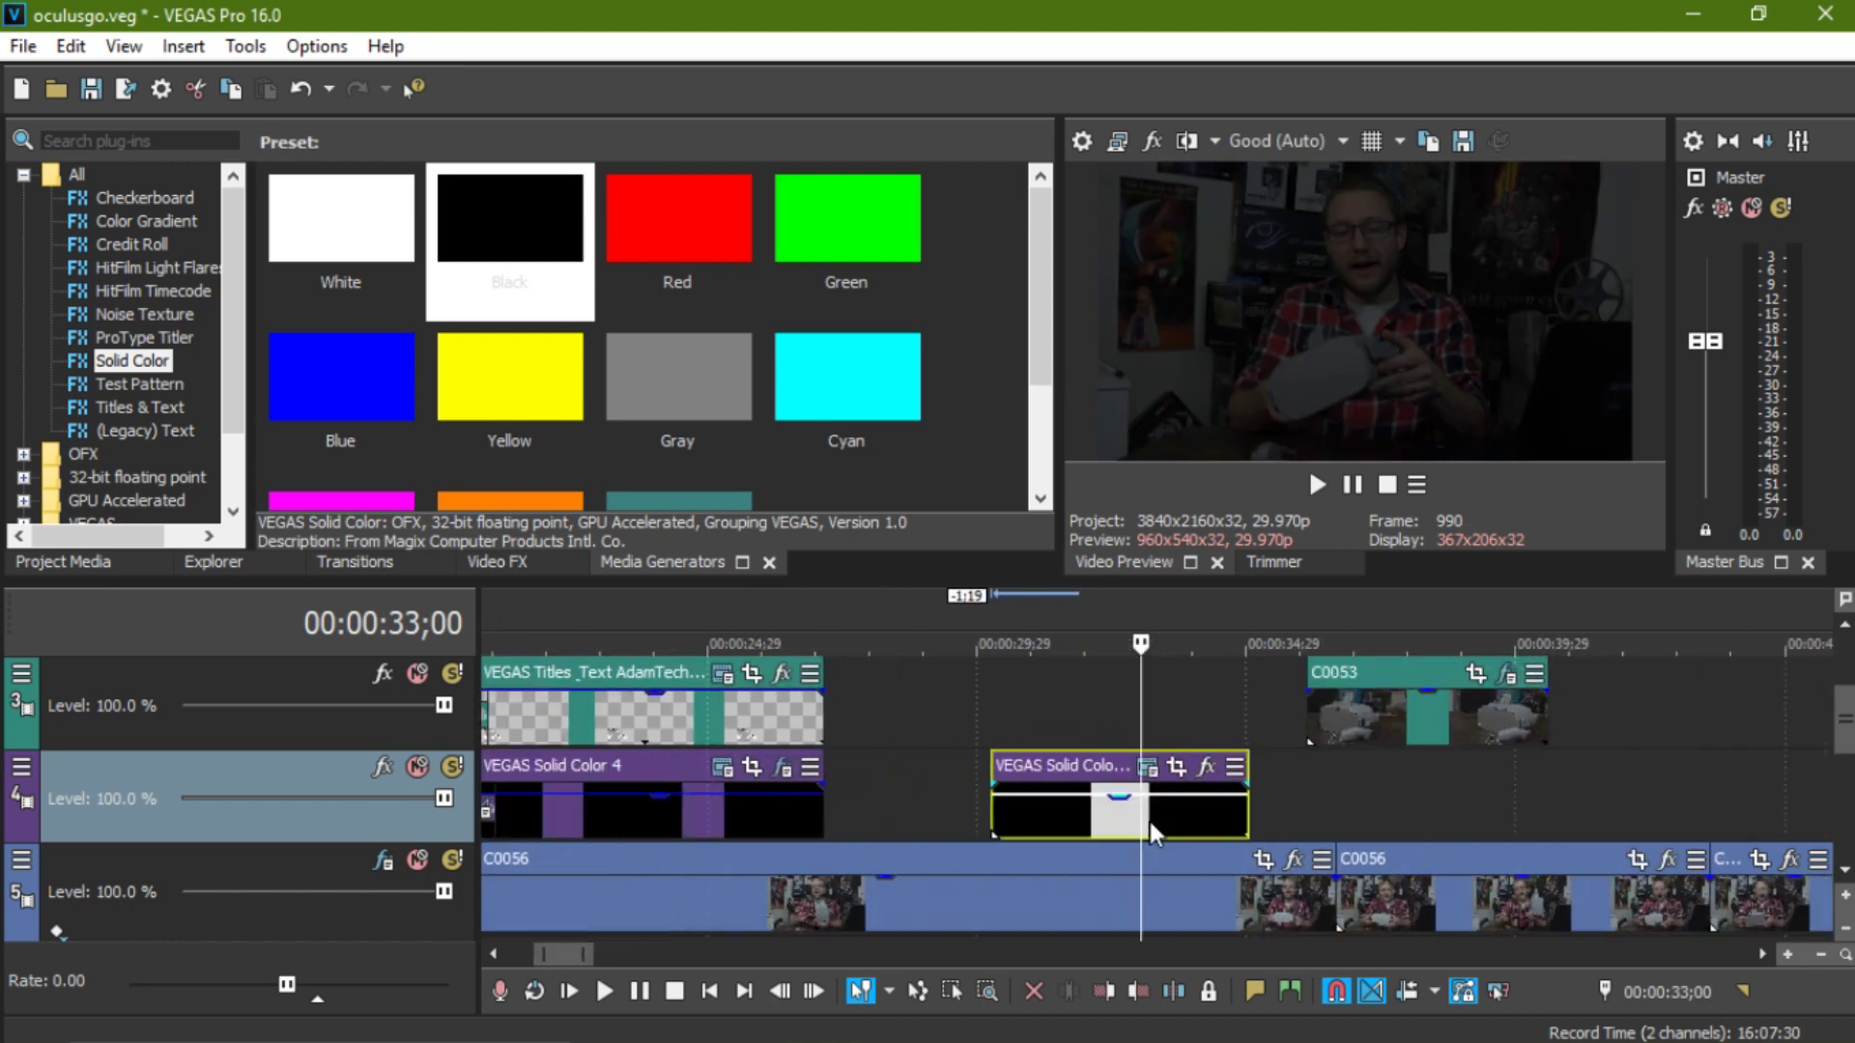
scroll(1303, 817, "down", 2)
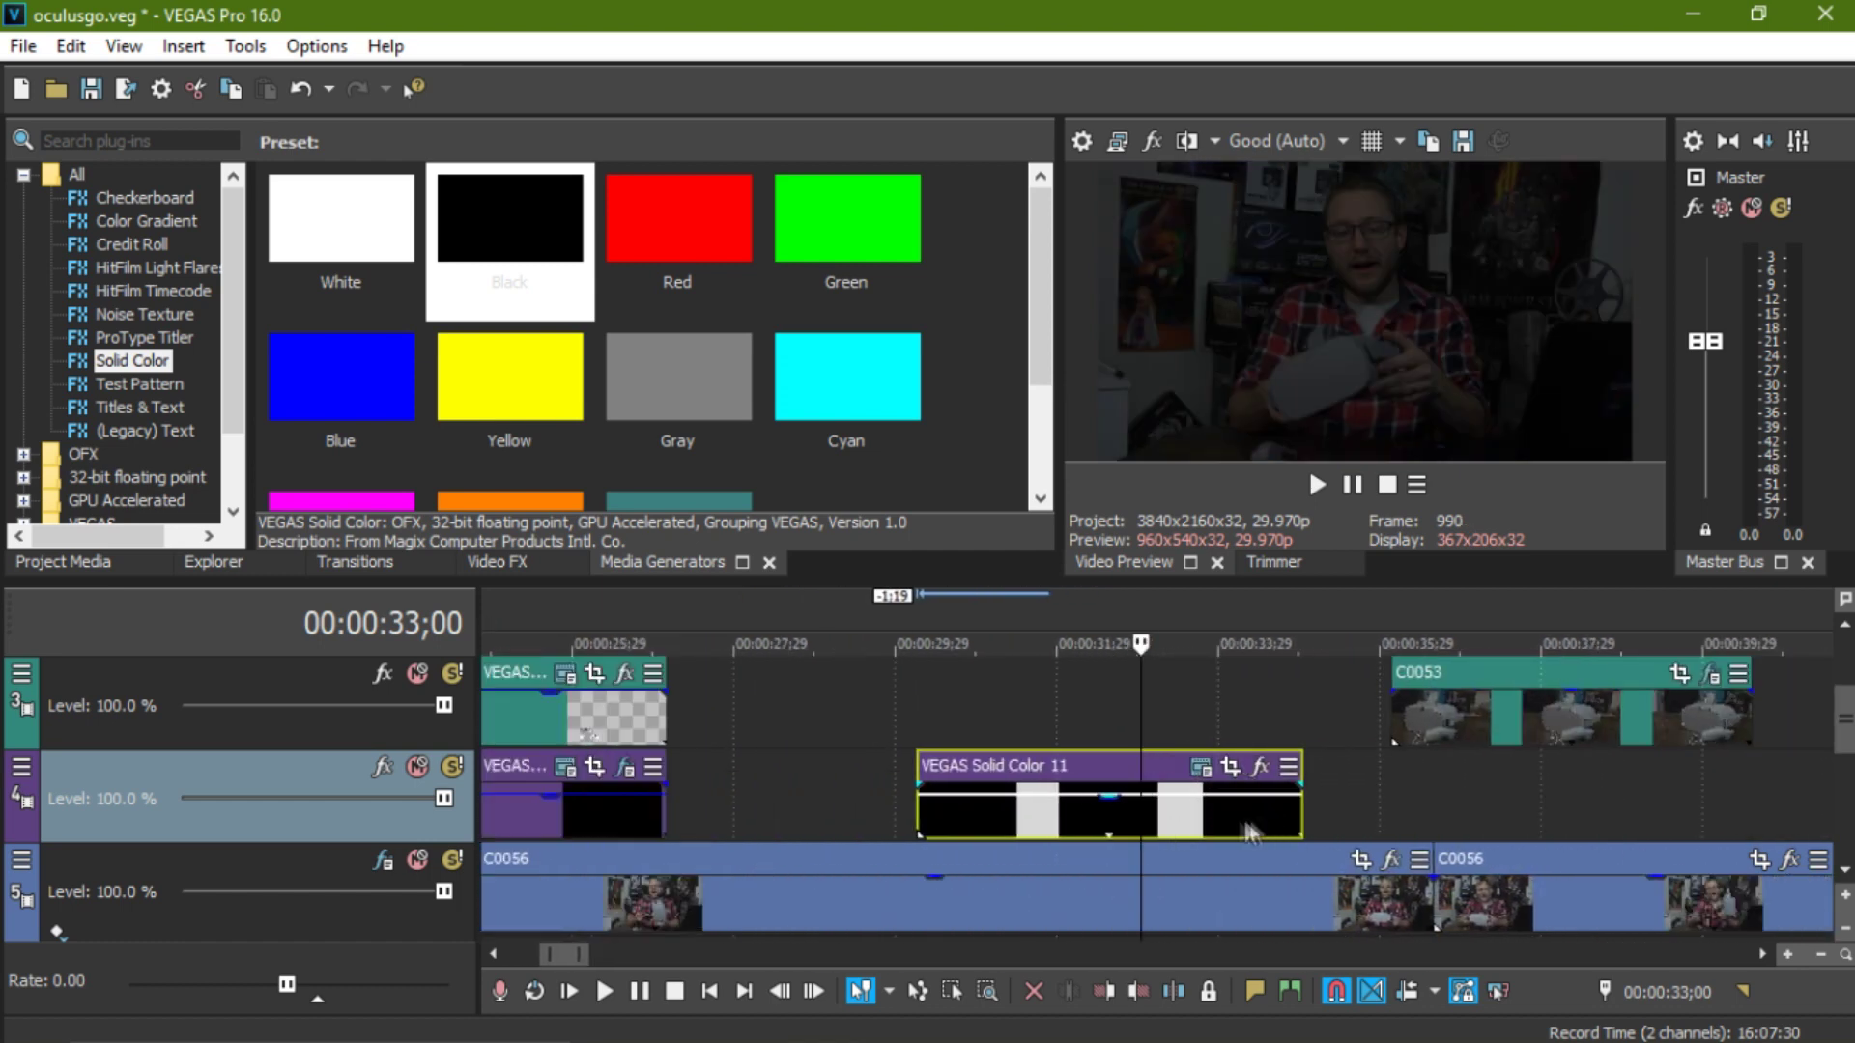
scroll(1185, 813, "down", 2)
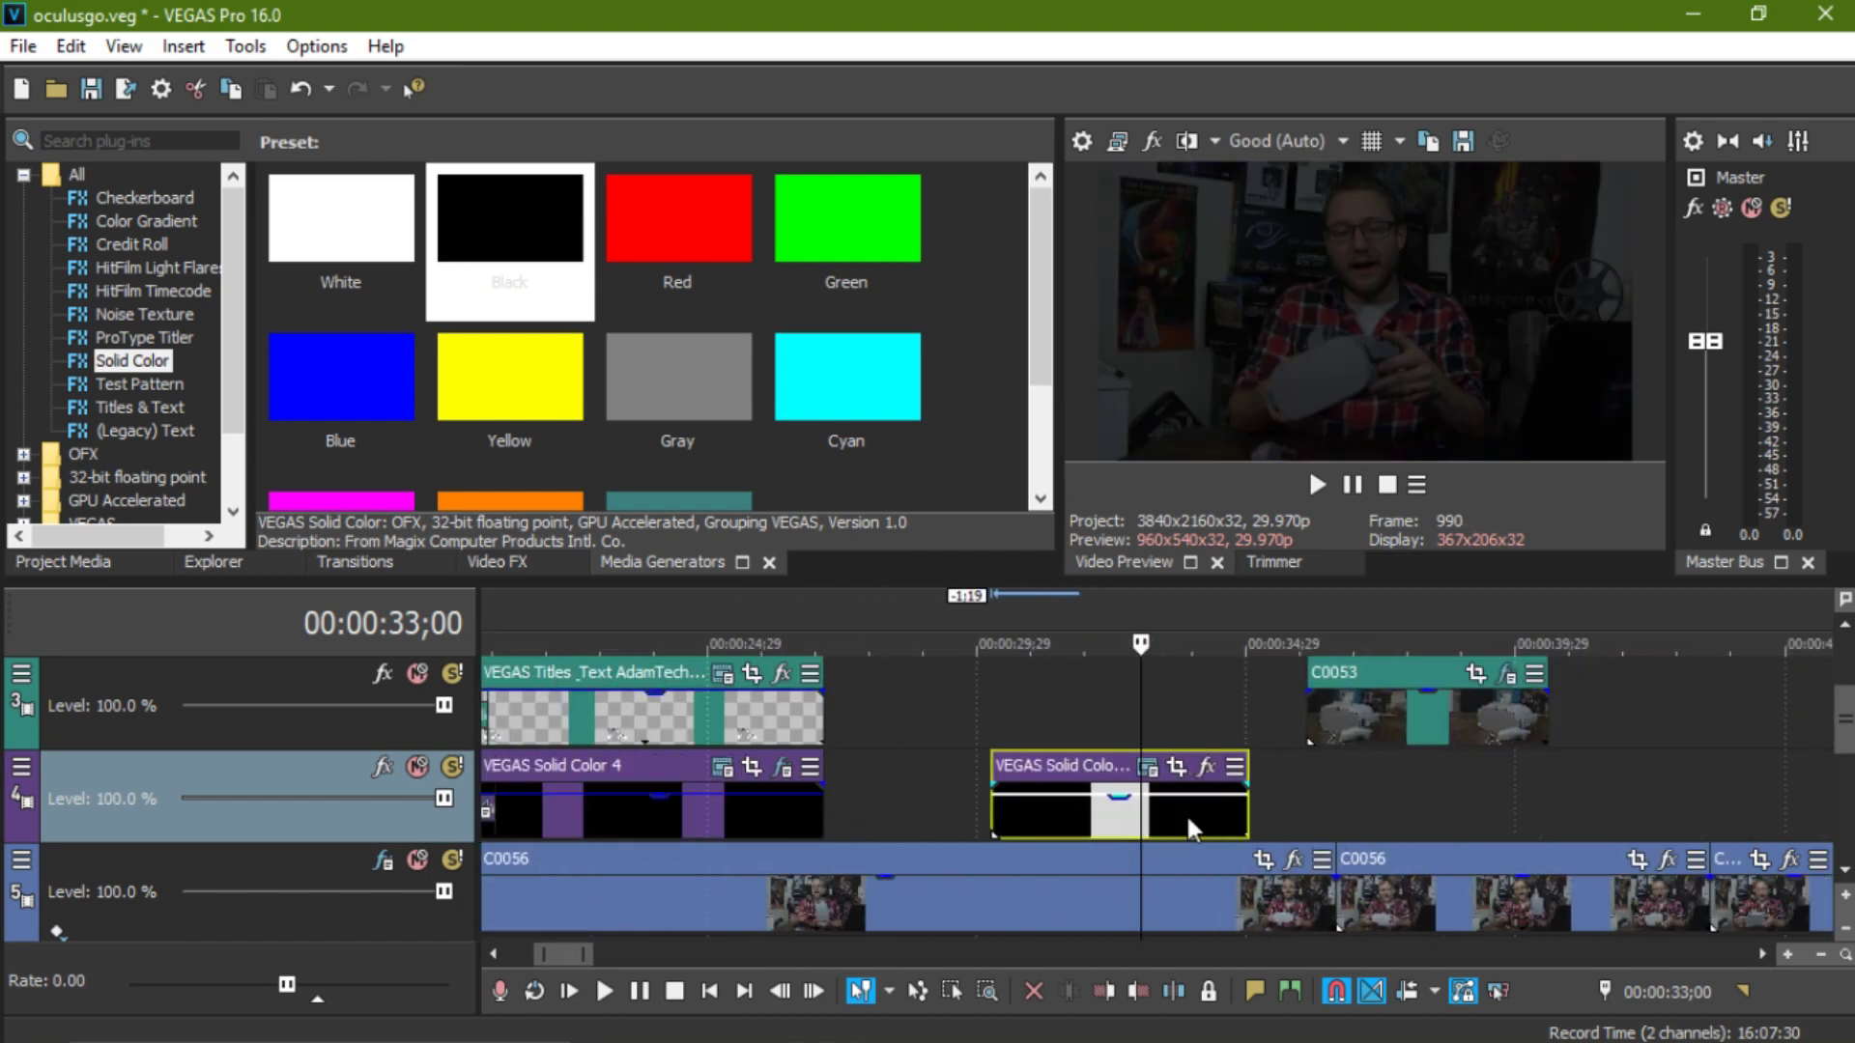
left_click(1077, 817)
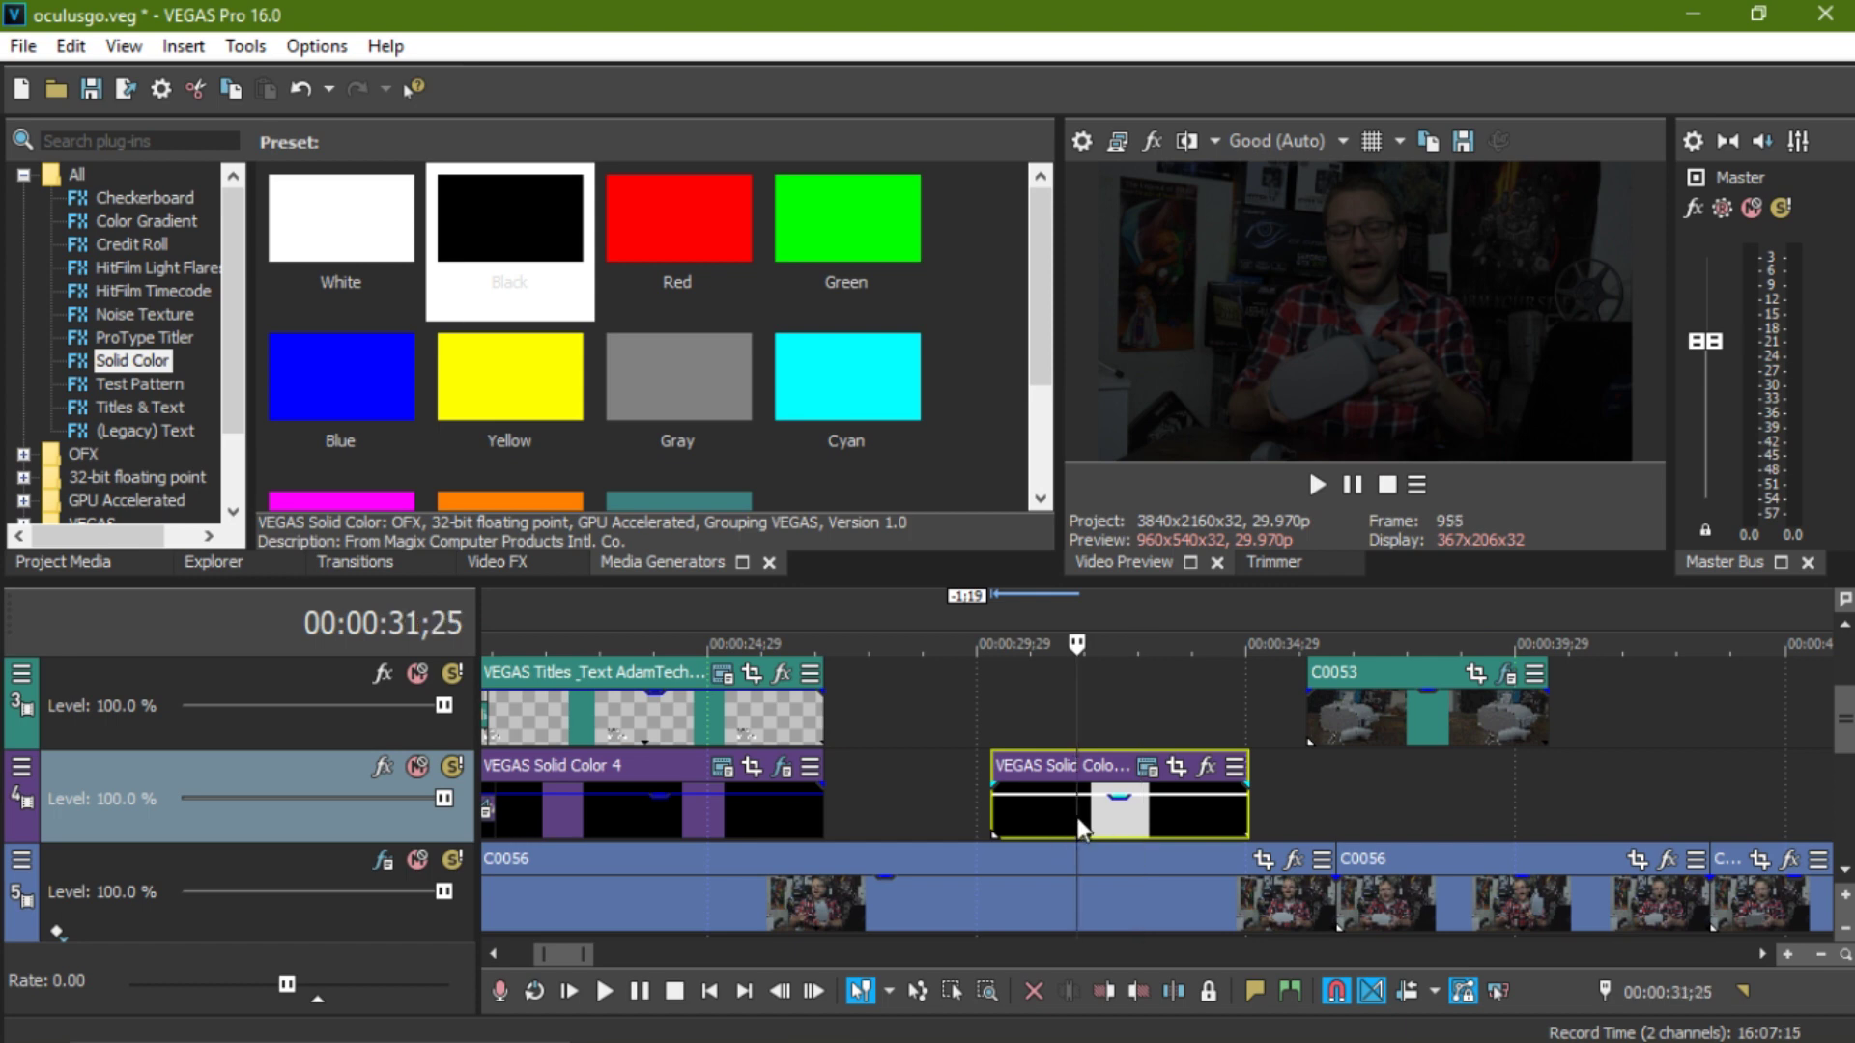
left_click(707, 821)
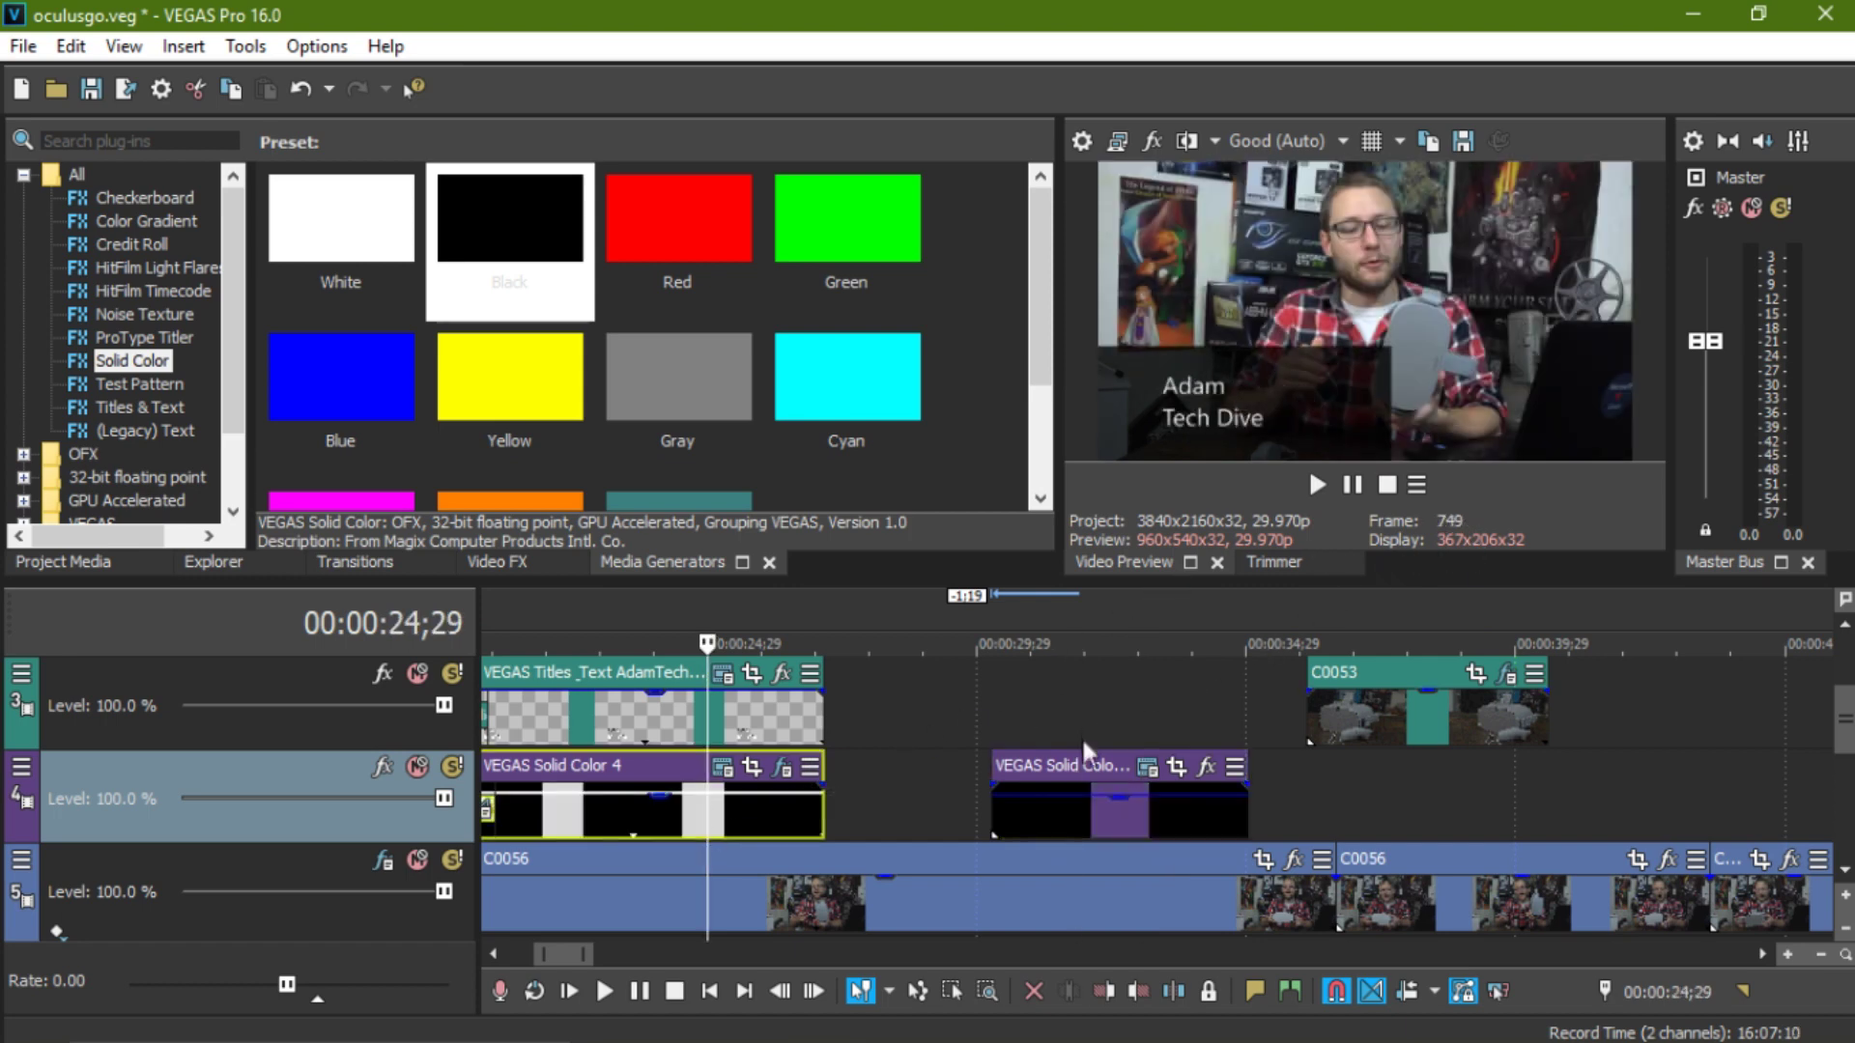
left_click(1059, 823)
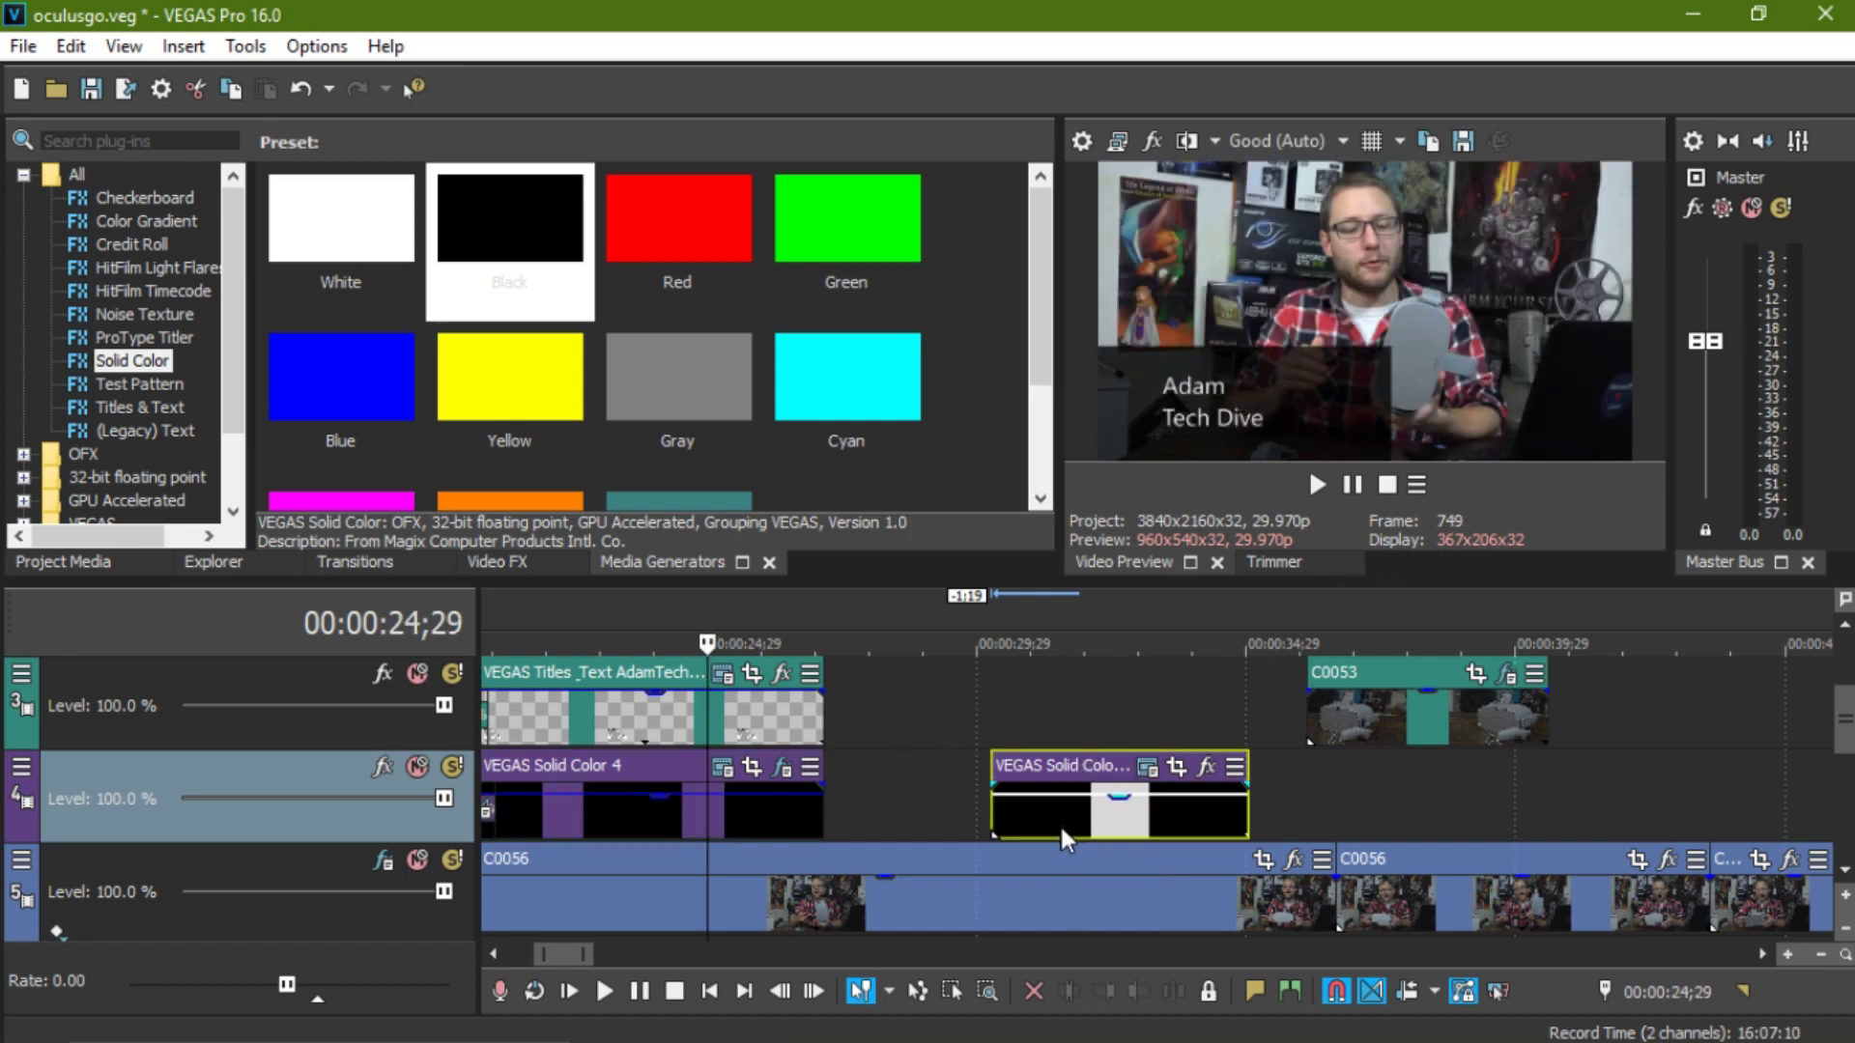
- Use Pan/Crop to shrink Solid Color 11 into a strip near the frame bottom (7,158.1 × 4,026.4)
left_click(1176, 773)
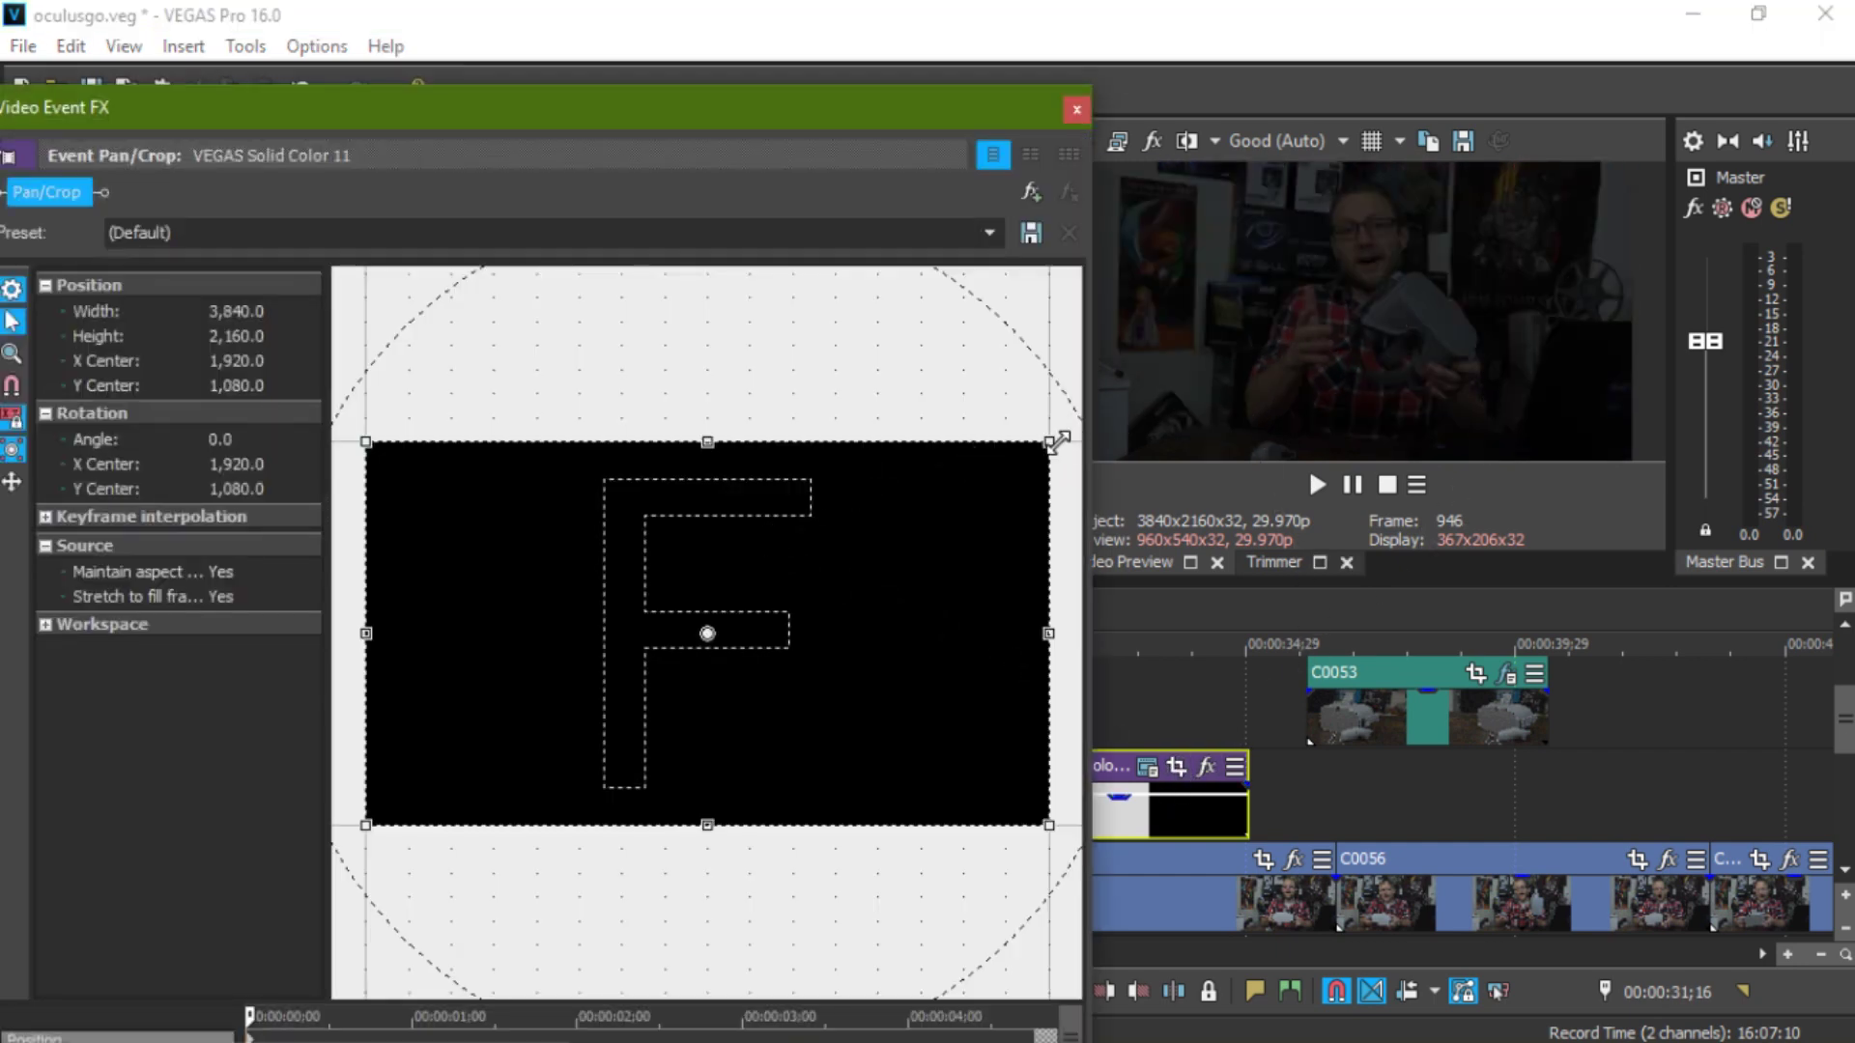
left_click_drag(1051, 444, 1471, 287)
left_click_drag(744, 667, 1105, 373)
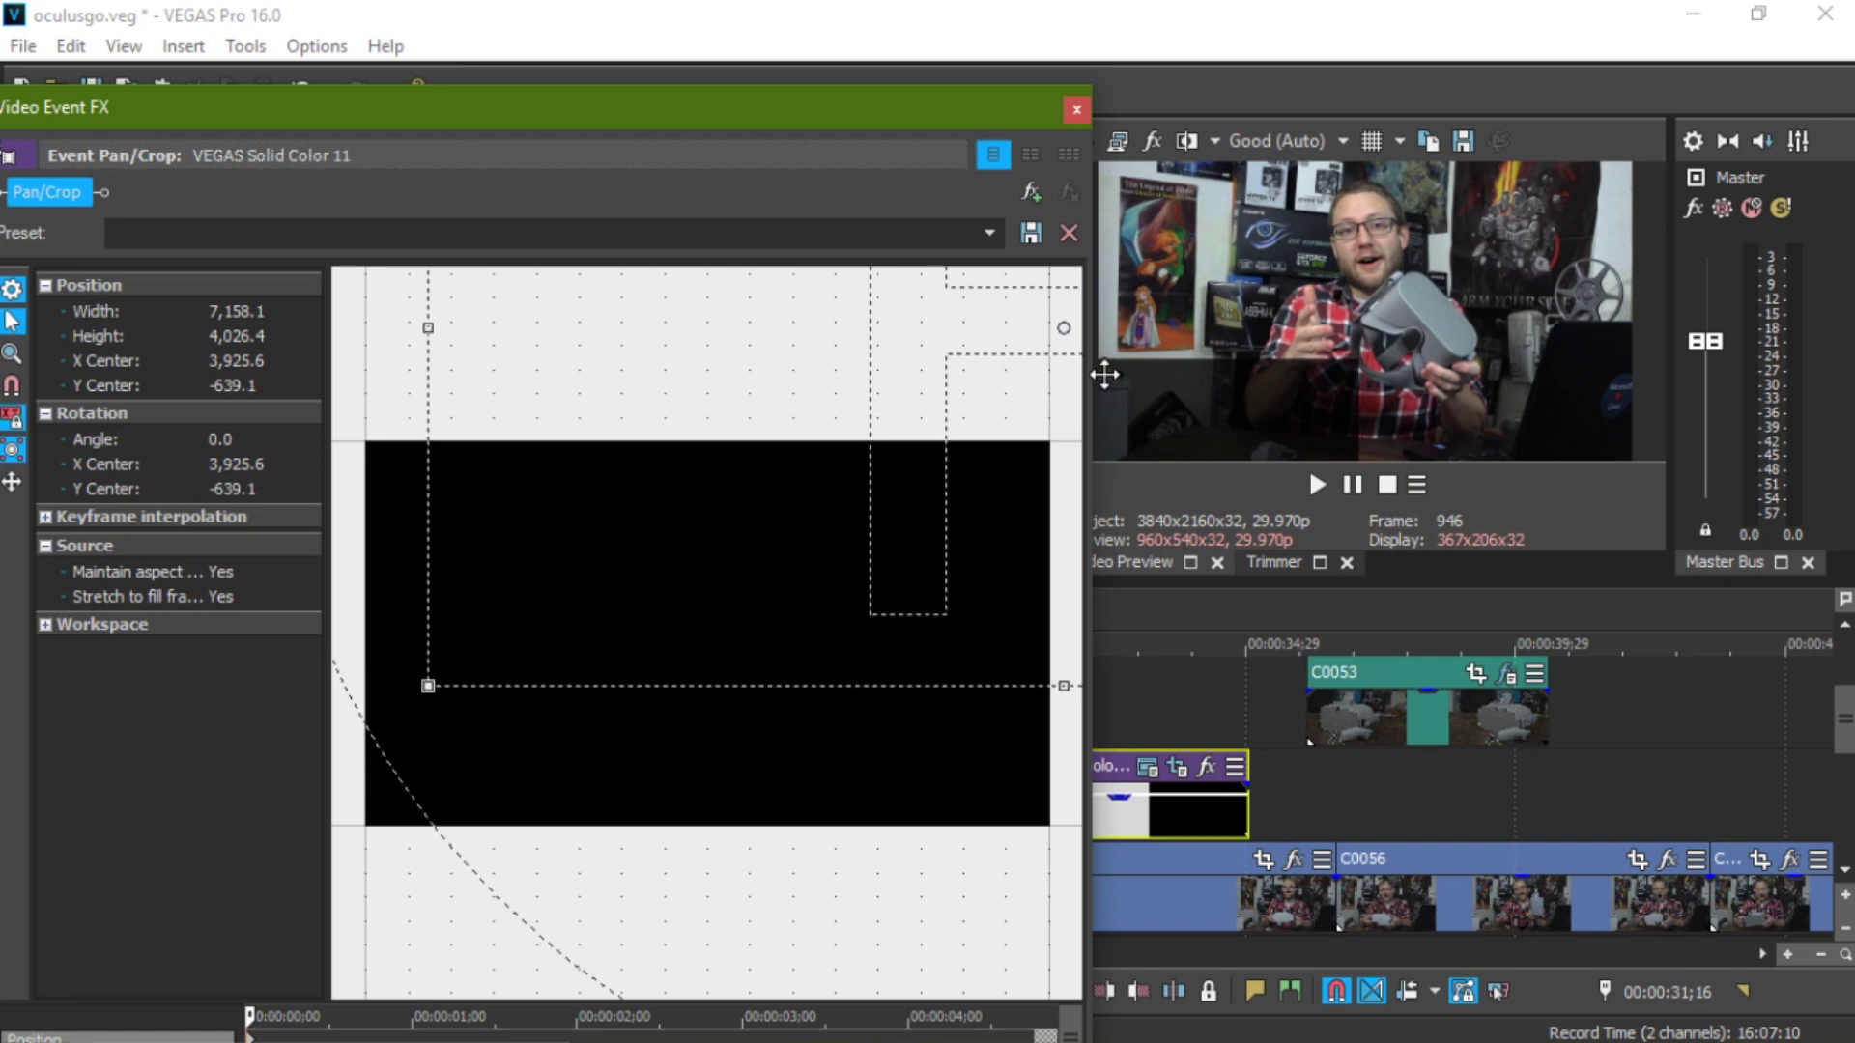
left_click(1076, 112)
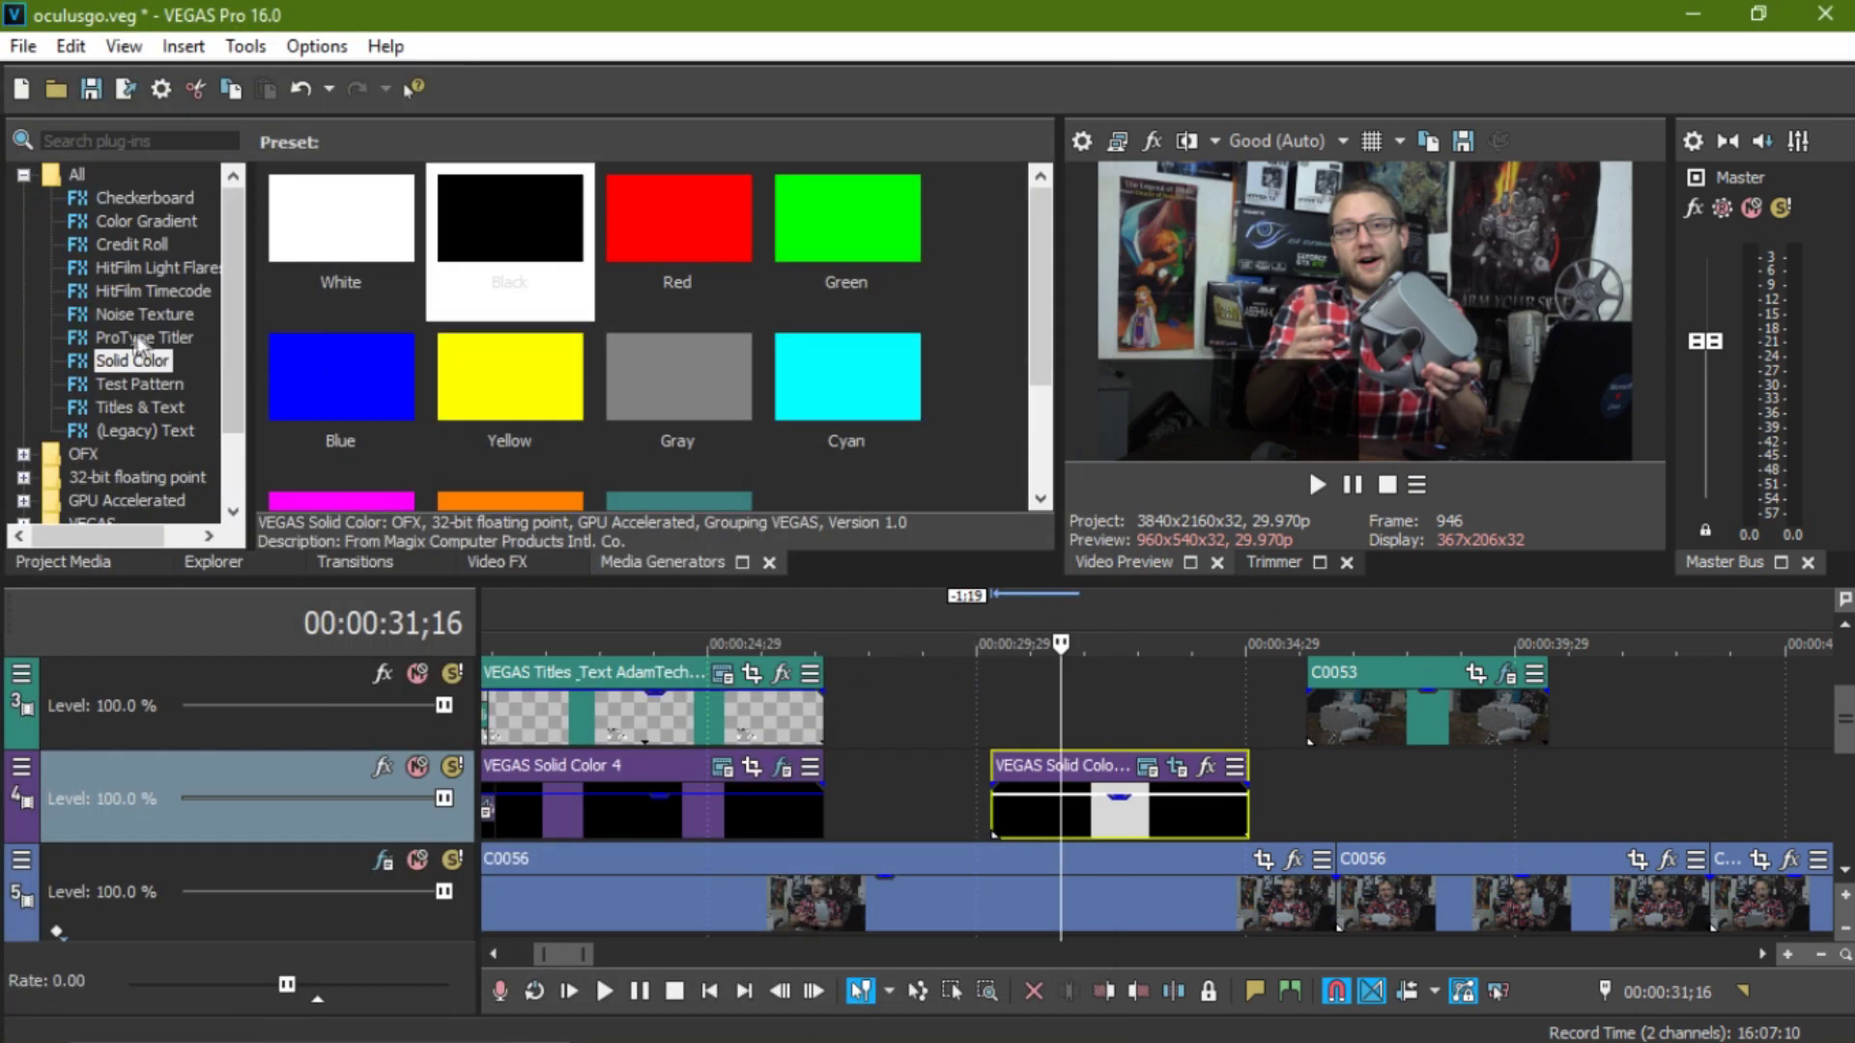
- Place the Default 'Sample Text' title on track 3 and trim it to match the black bar
left_click(136, 407)
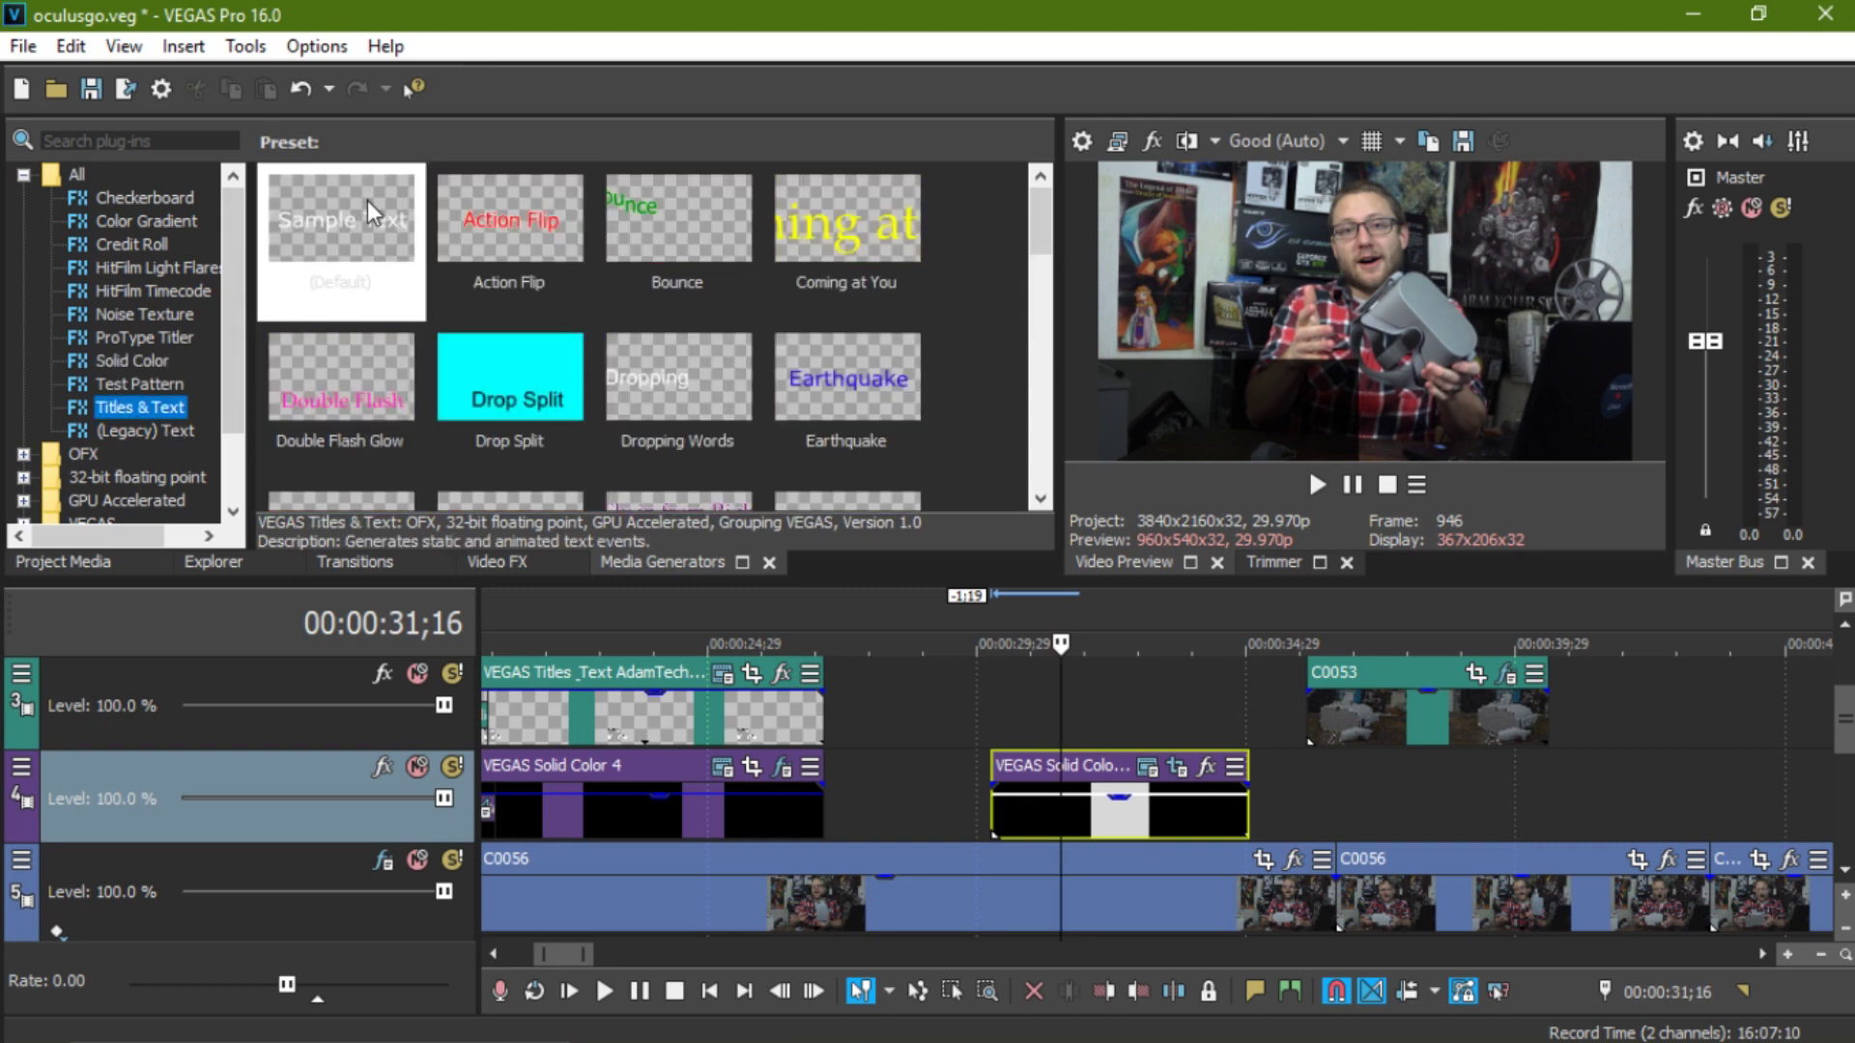
left_click_drag(372, 212, 1011, 688)
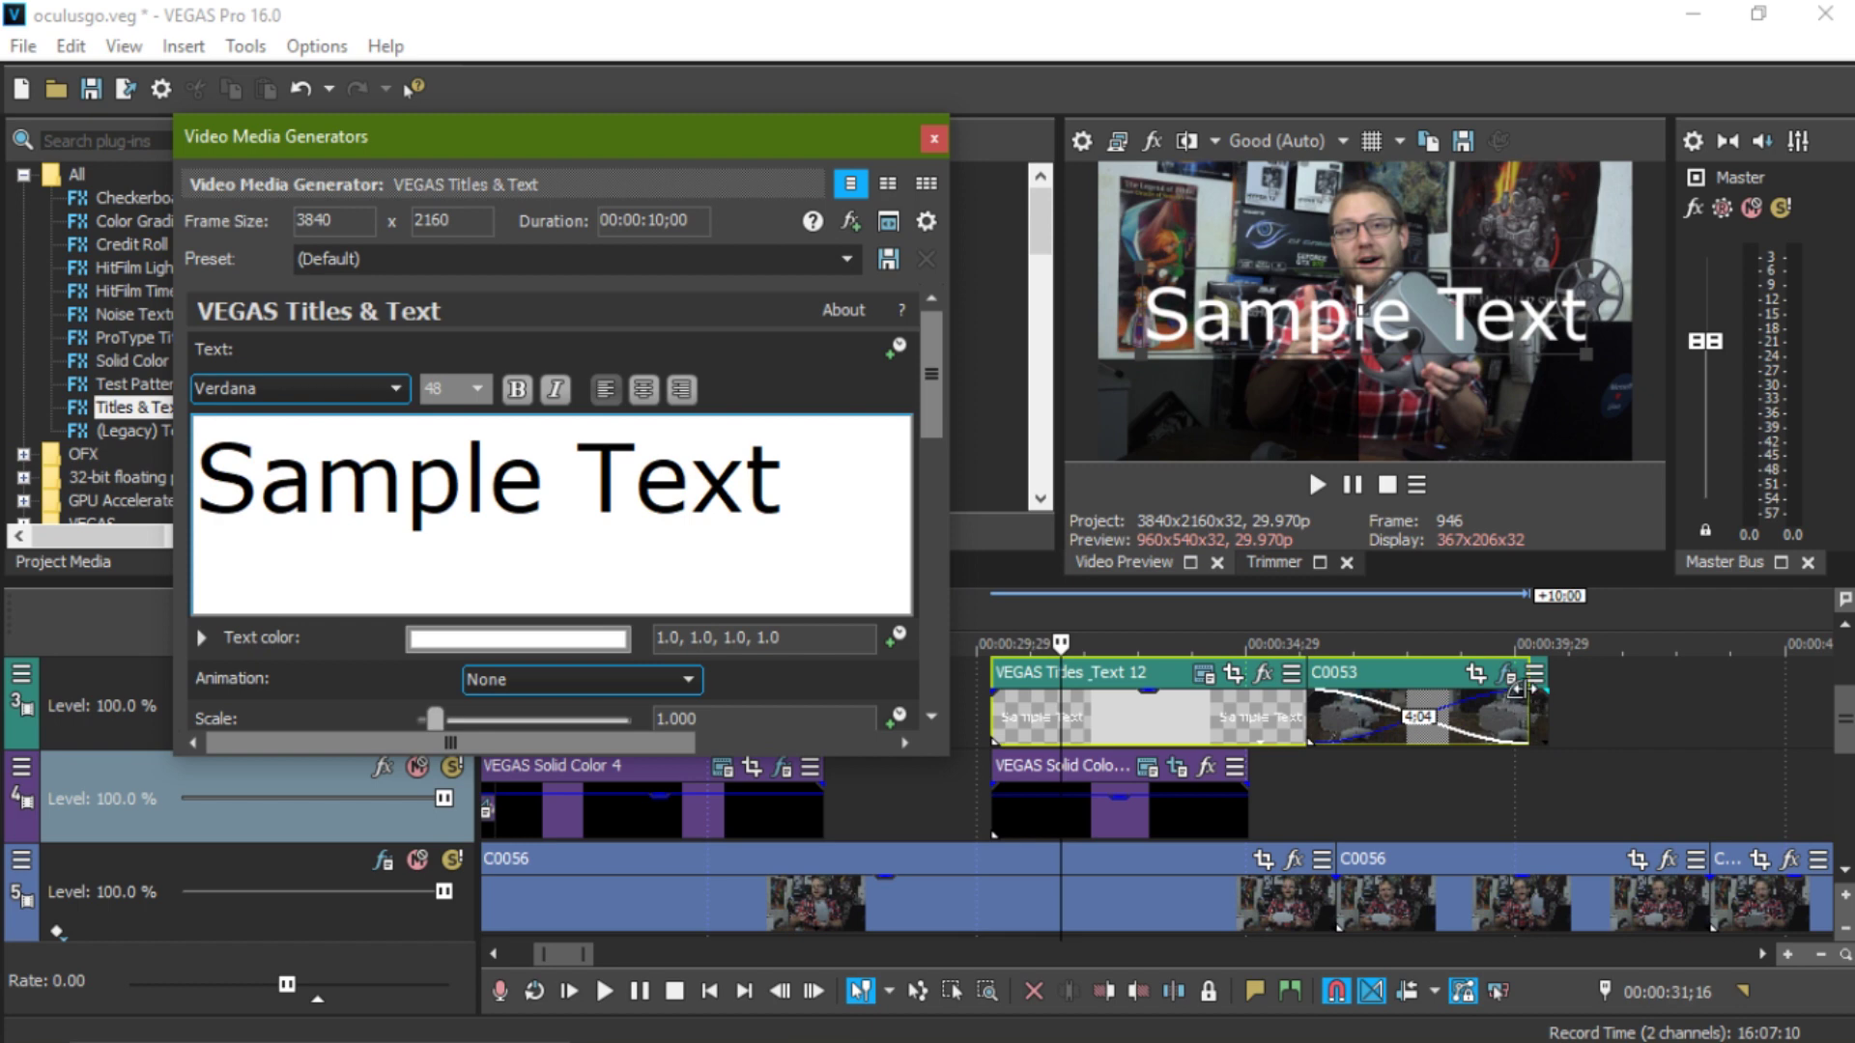
left_click_drag(1119, 720, 966, 726)
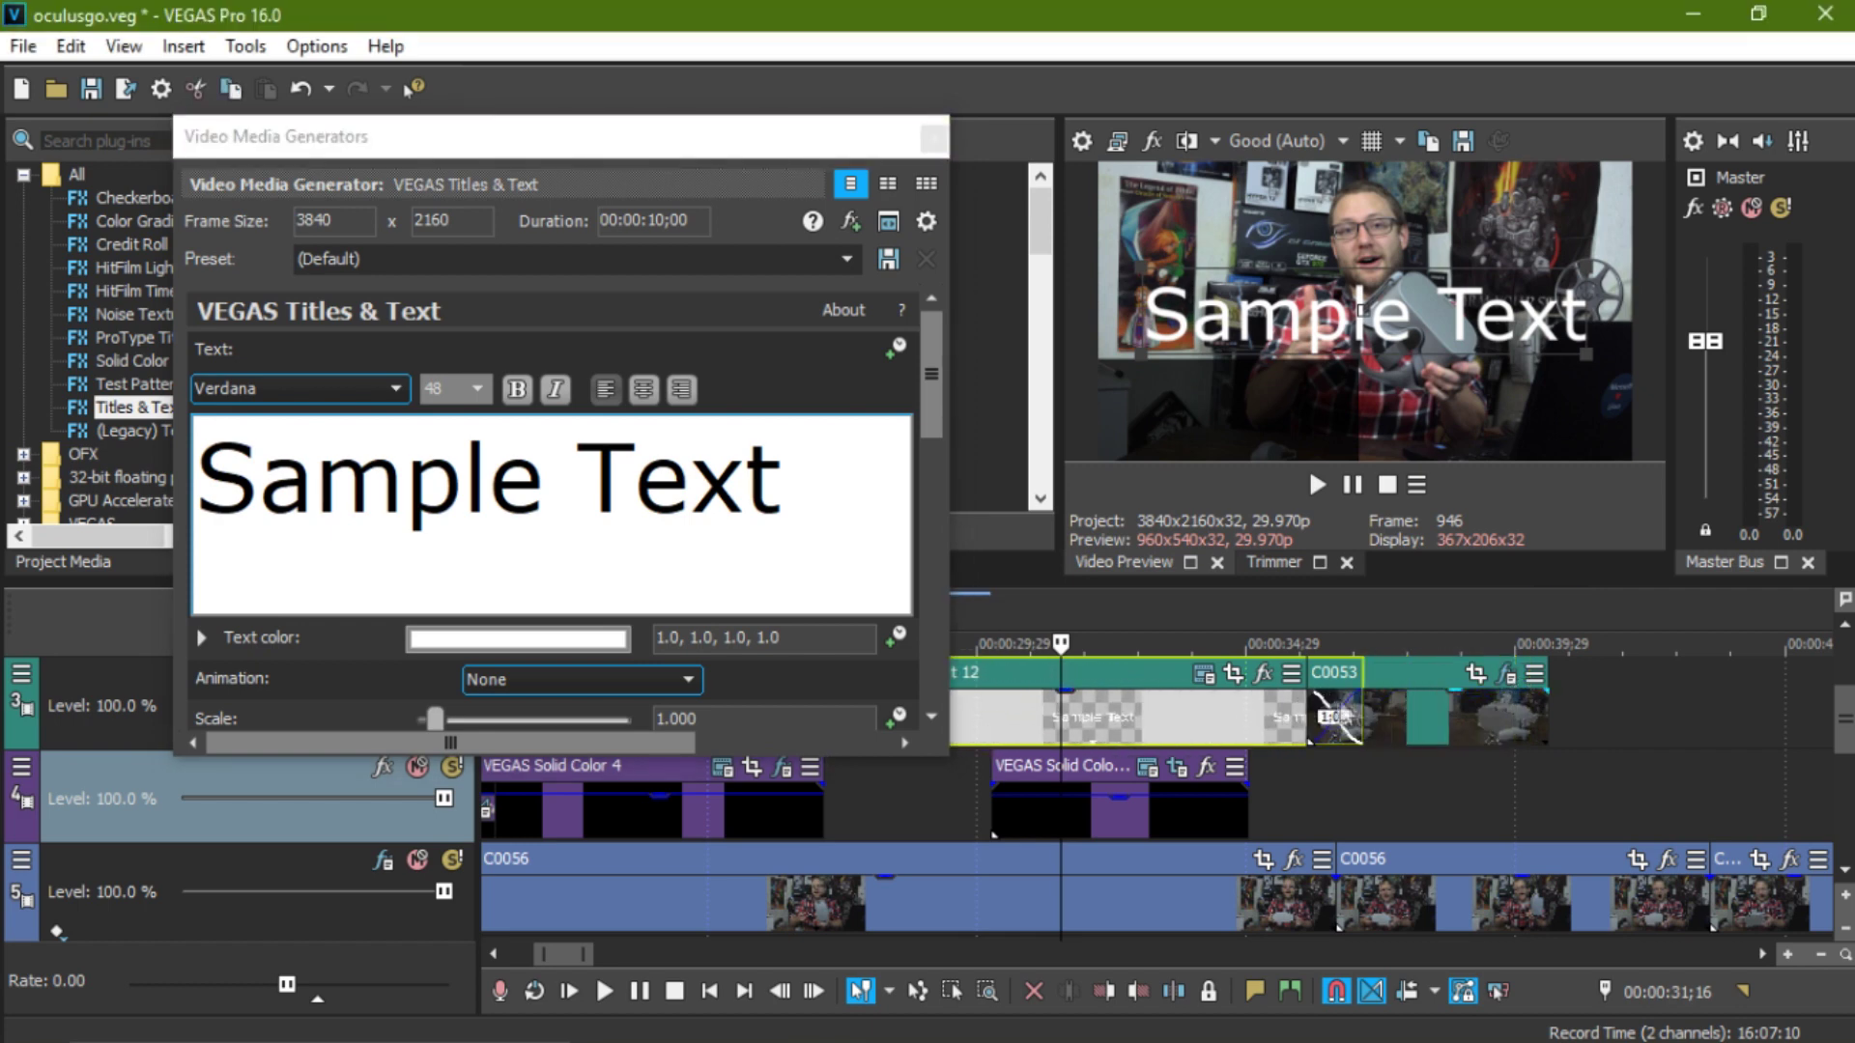
left_click_drag(1360, 702, 1266, 692)
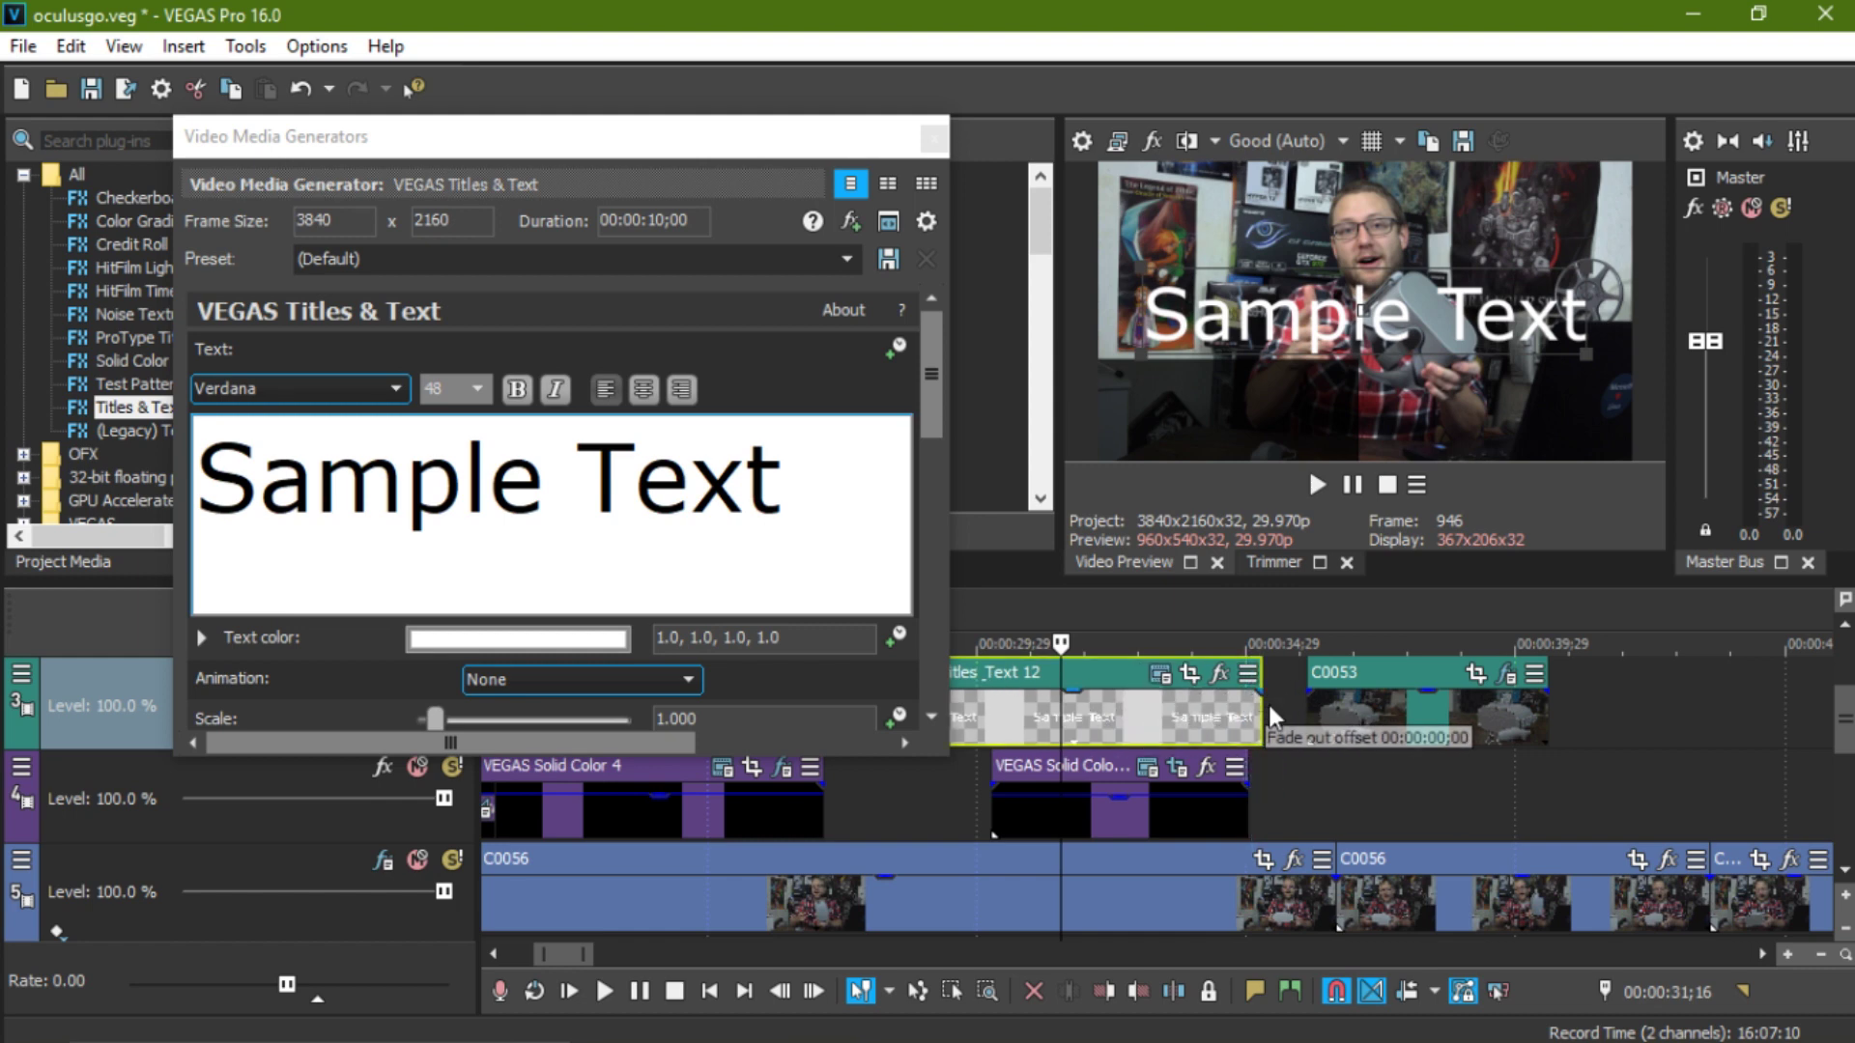
left_click_drag(1270, 708, 1120, 725)
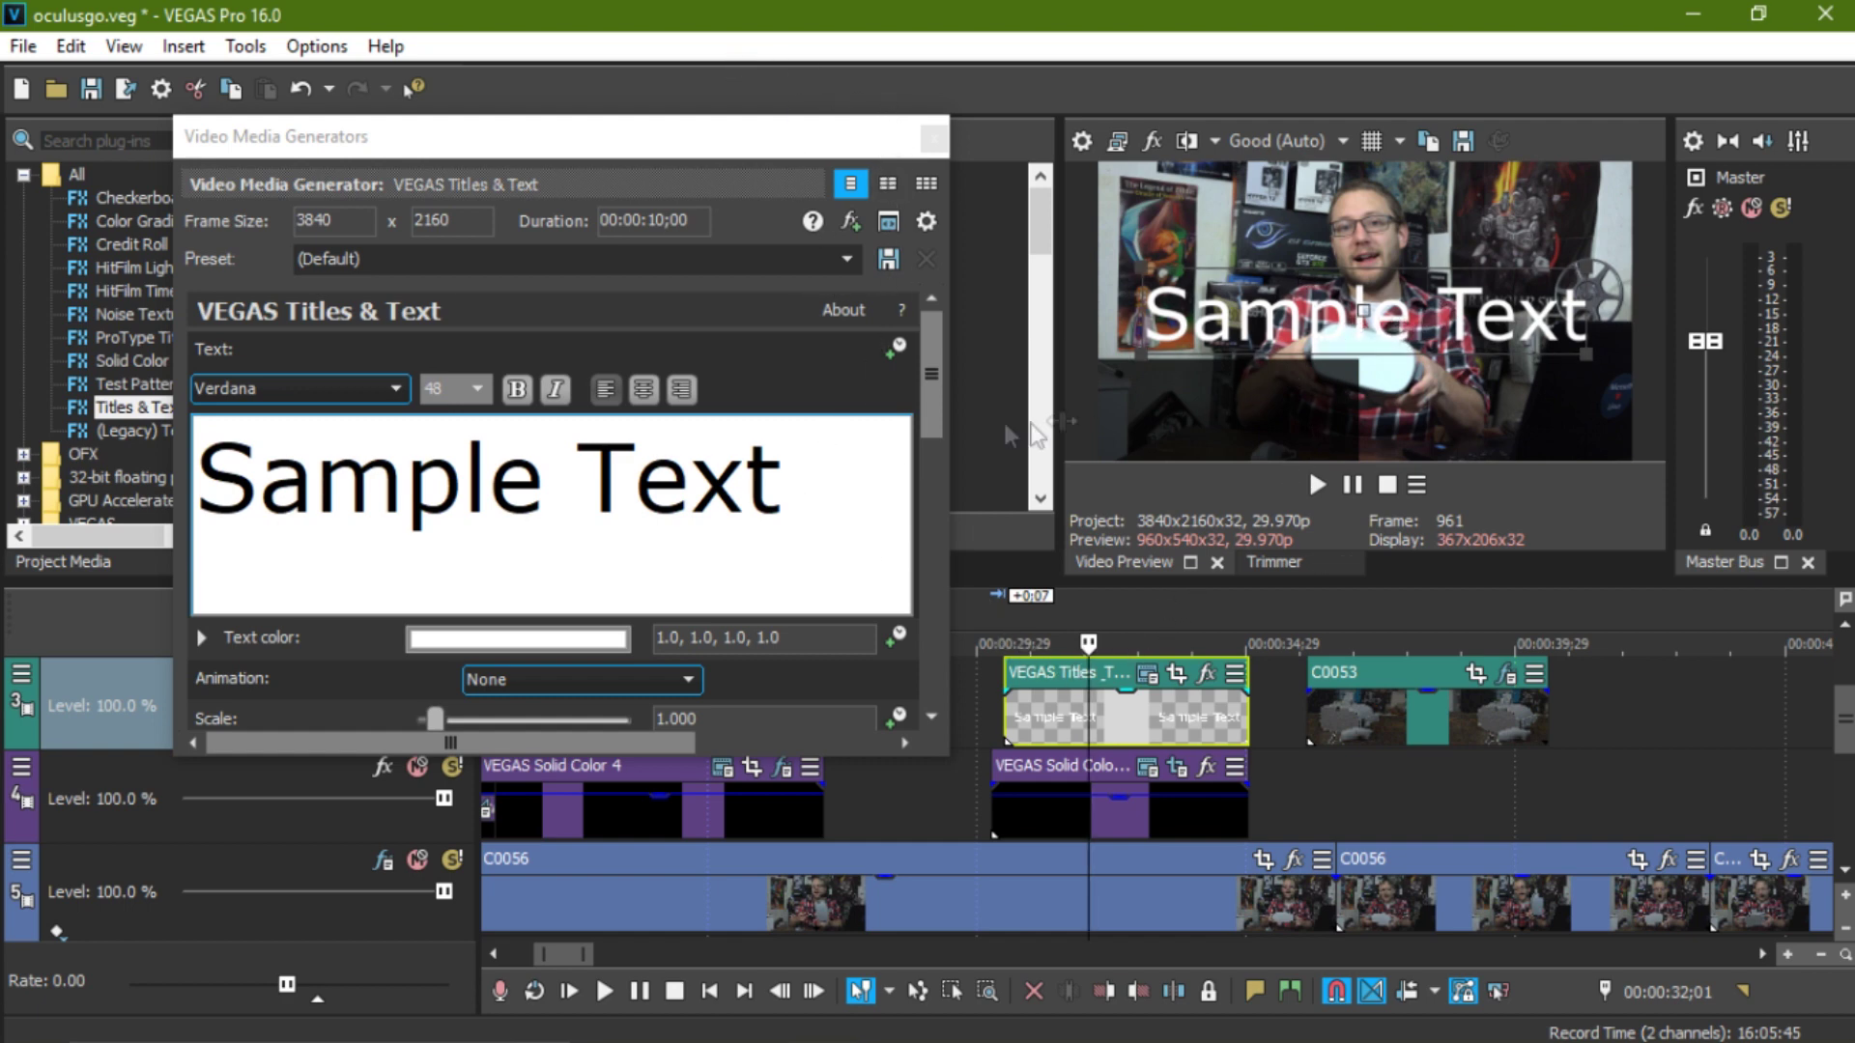
left_click(793, 452)
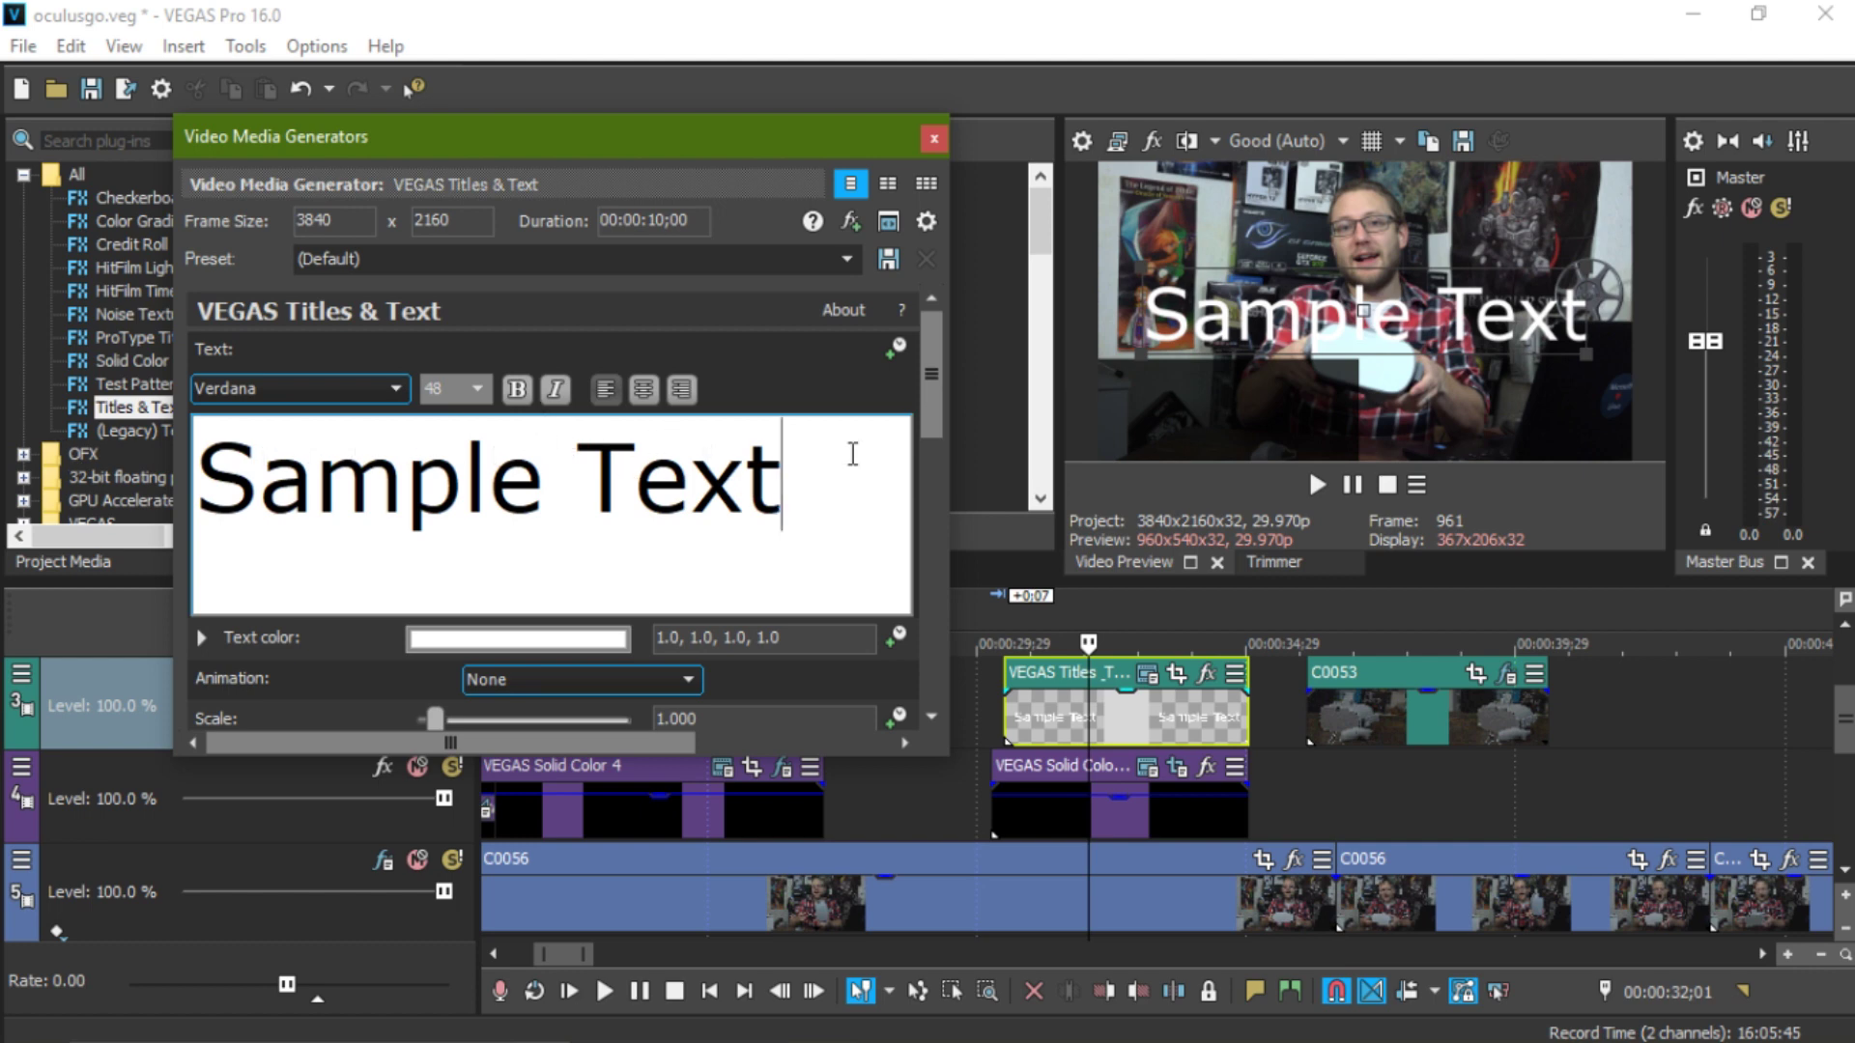
- Set the Sample Text size to 20 and move it lower and left in the frame
key("ctrl+a")
left_click(478, 388)
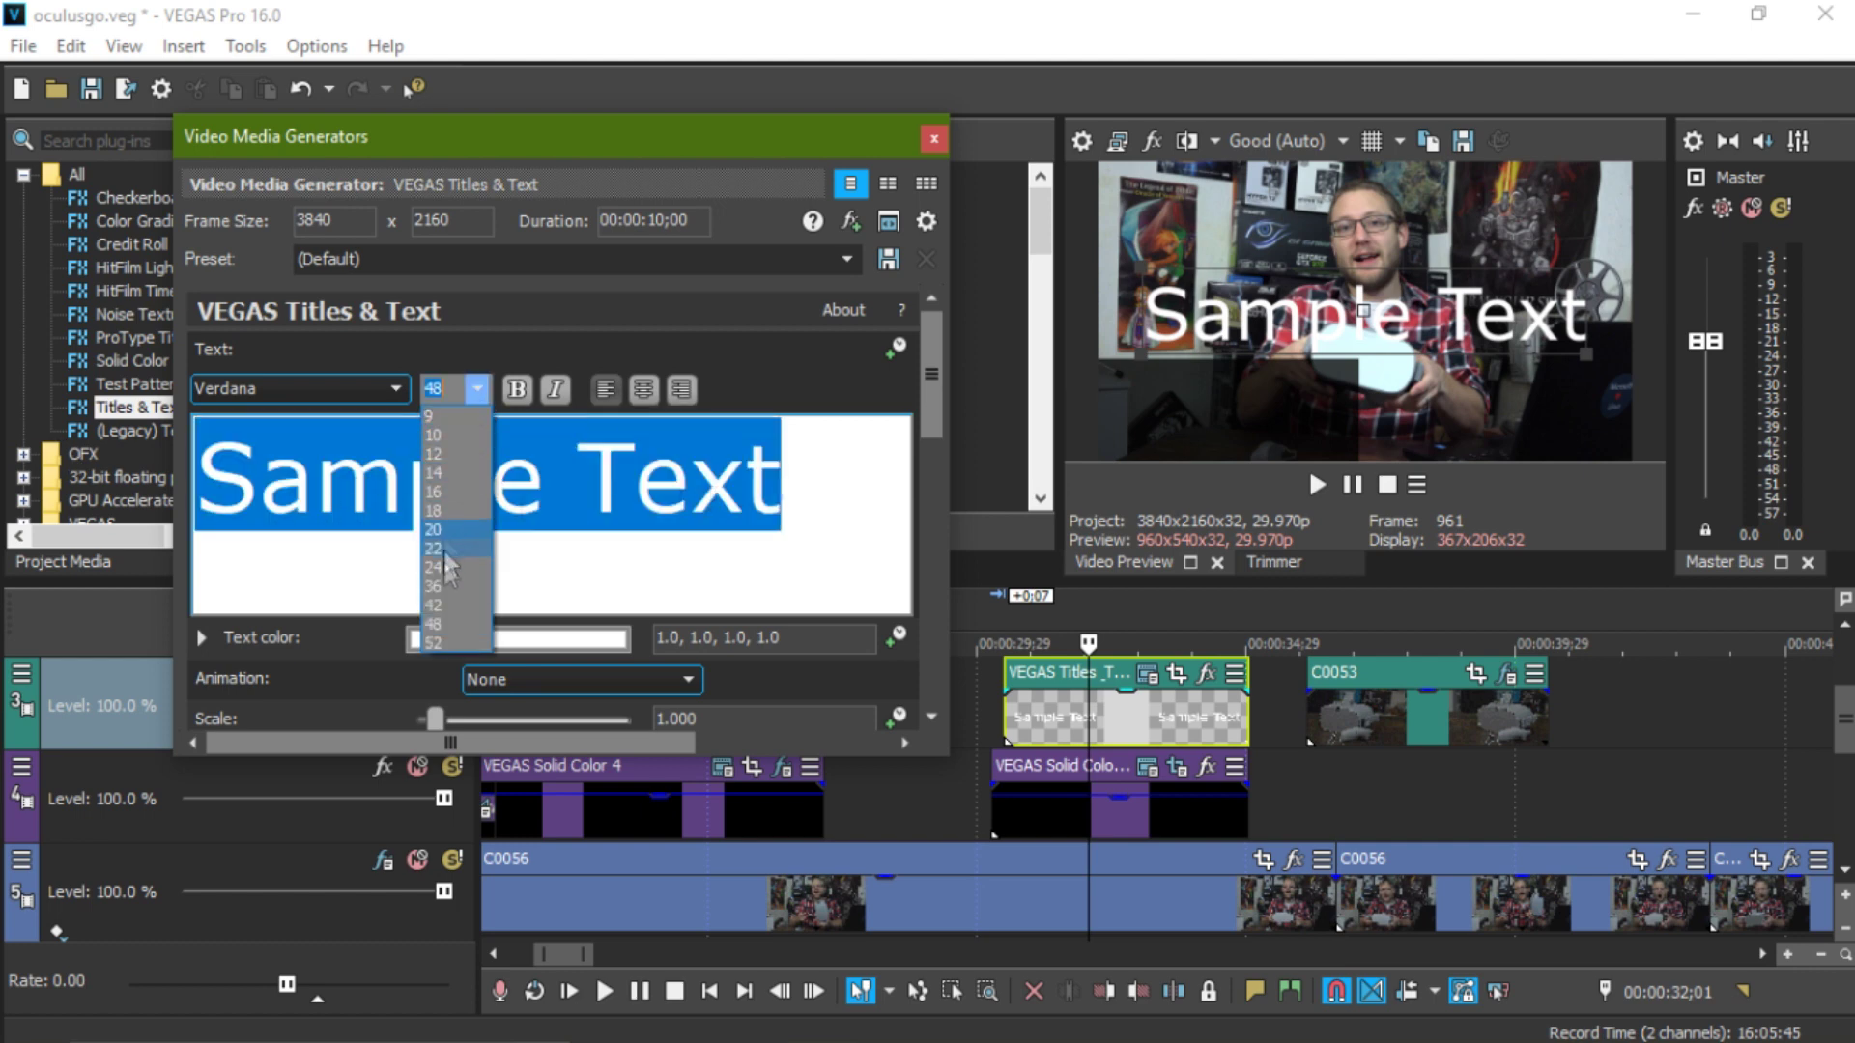
left_click(443, 586)
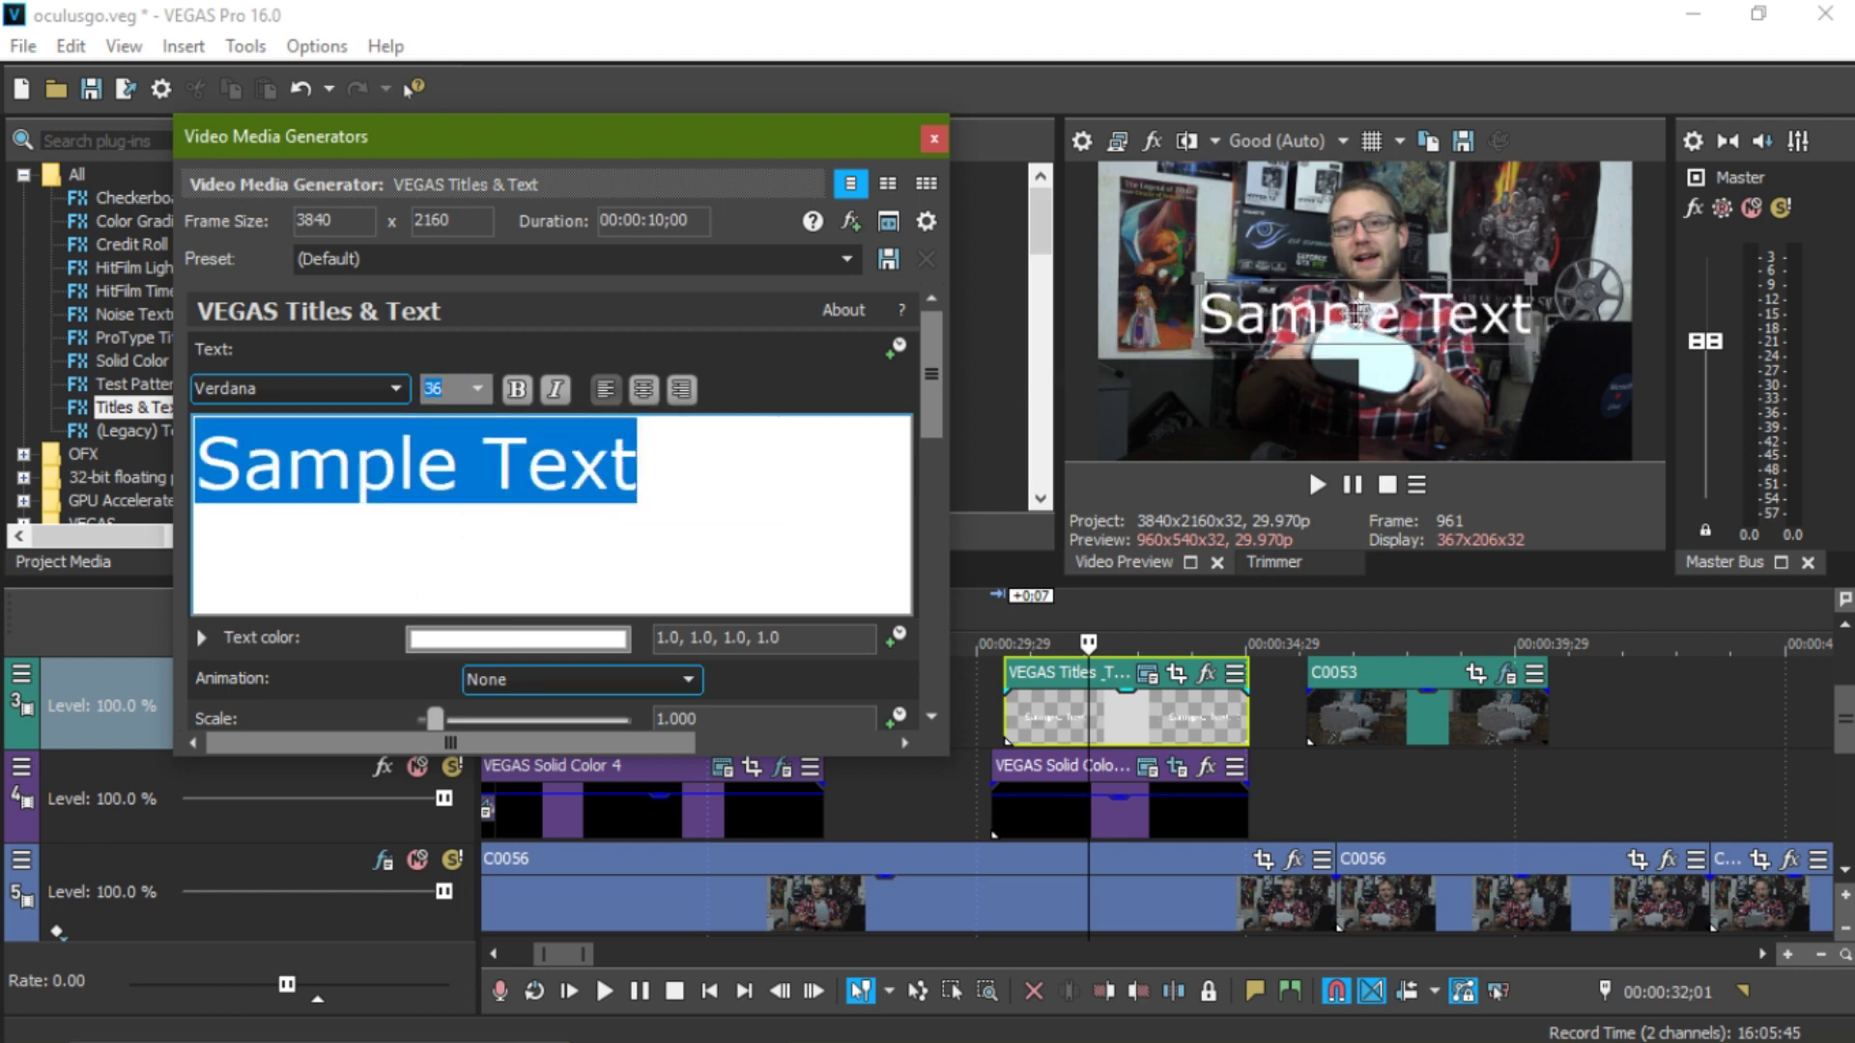
left_click(1169, 363)
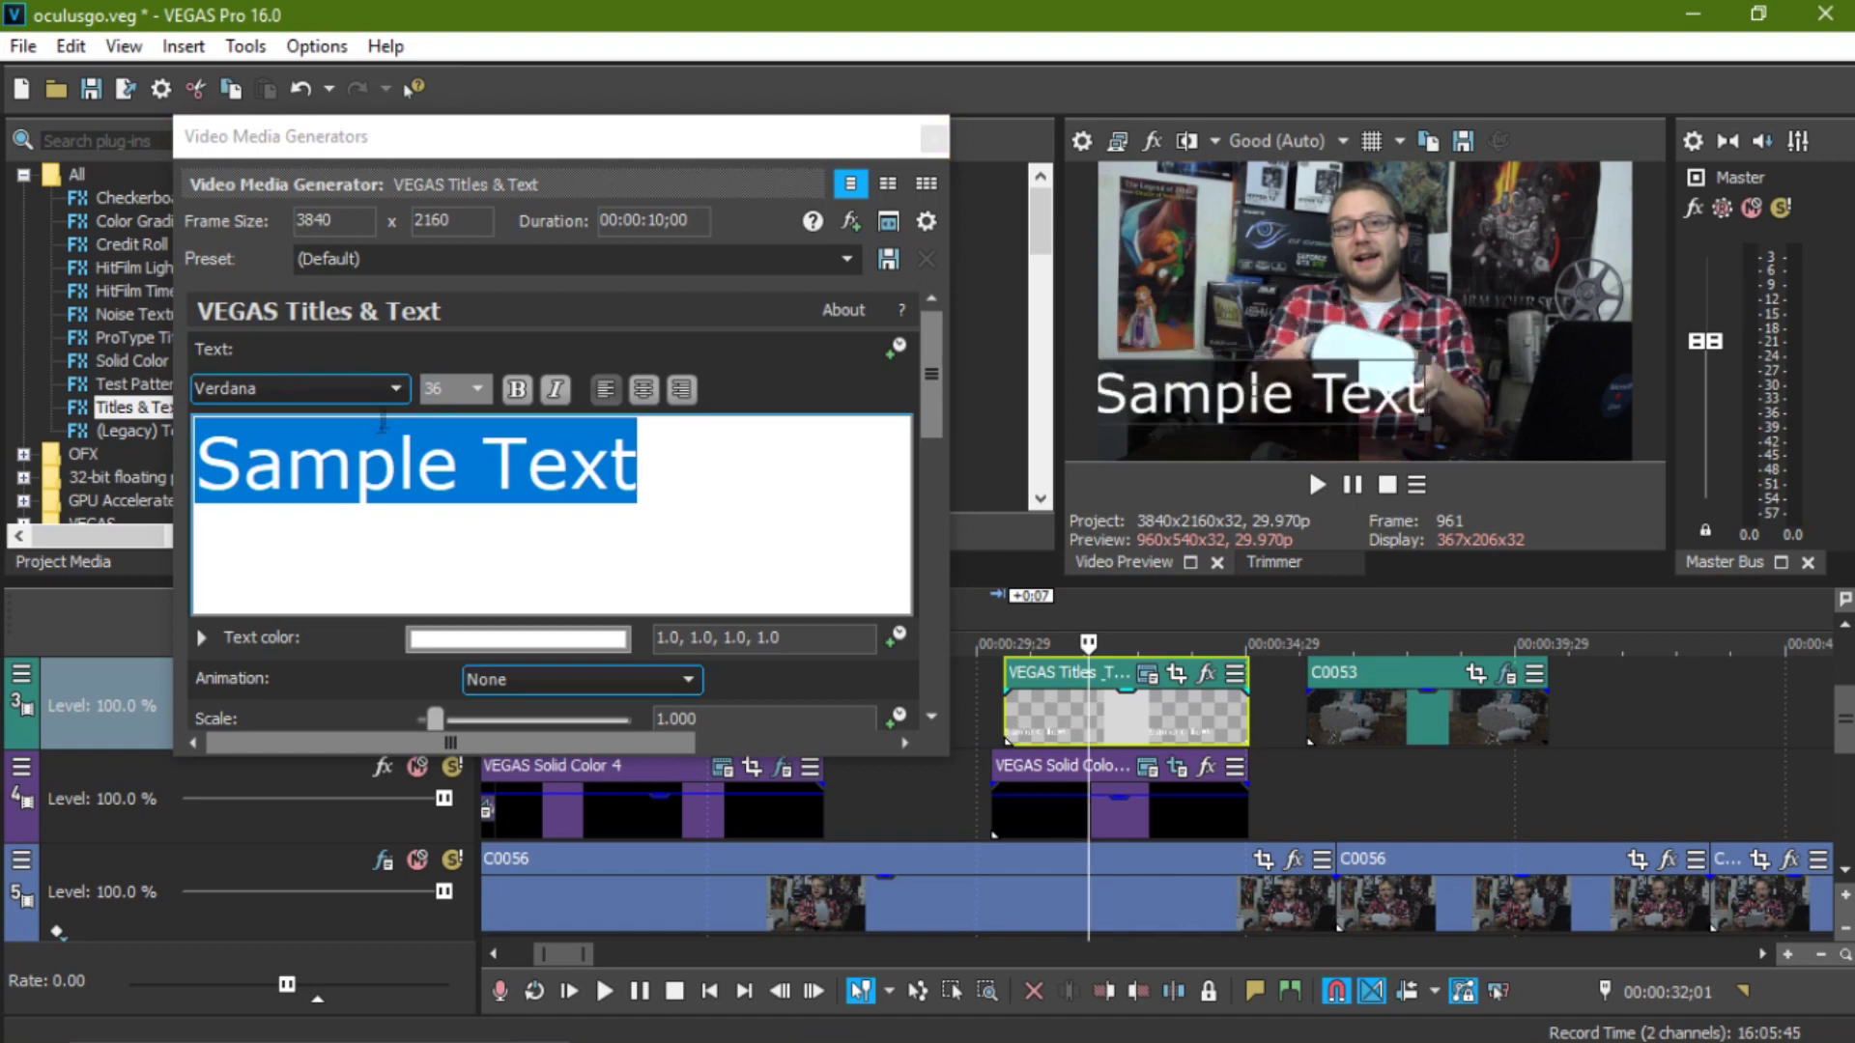
left_click(478, 388)
left_click(470, 513)
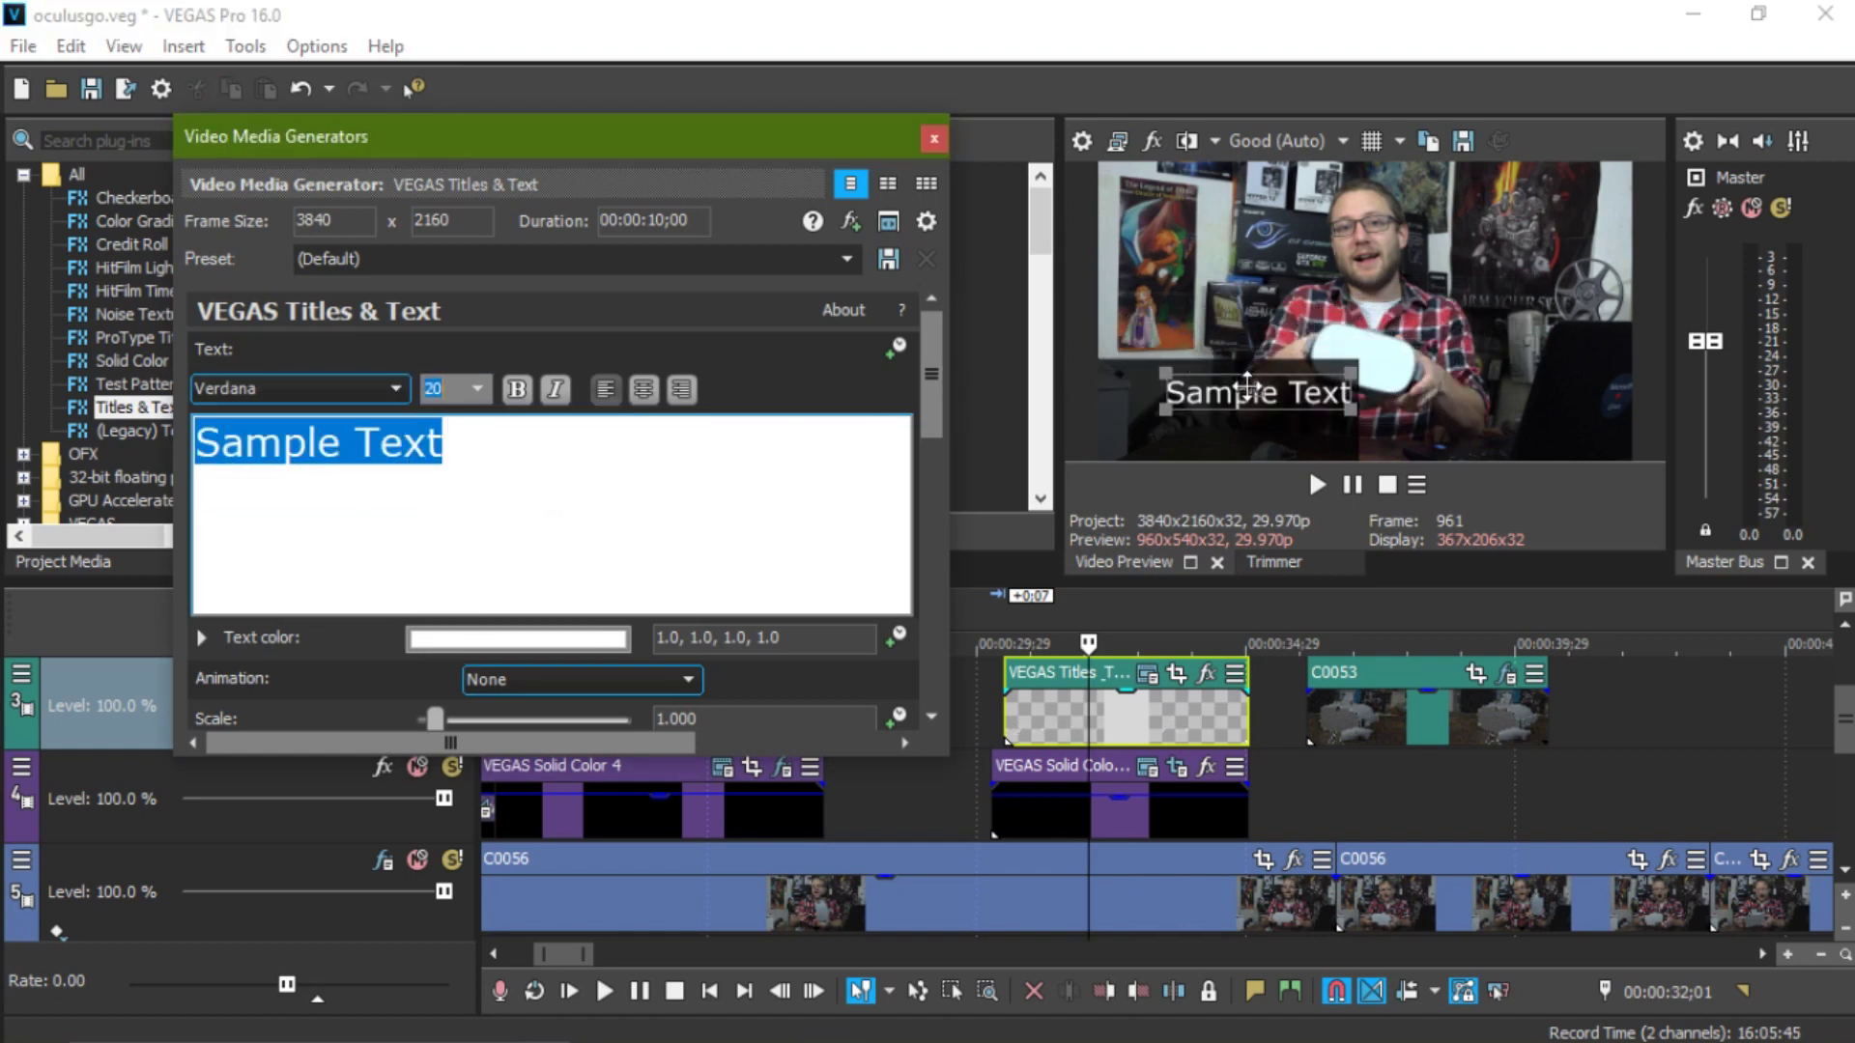
left_click_drag(1246, 388, 1210, 404)
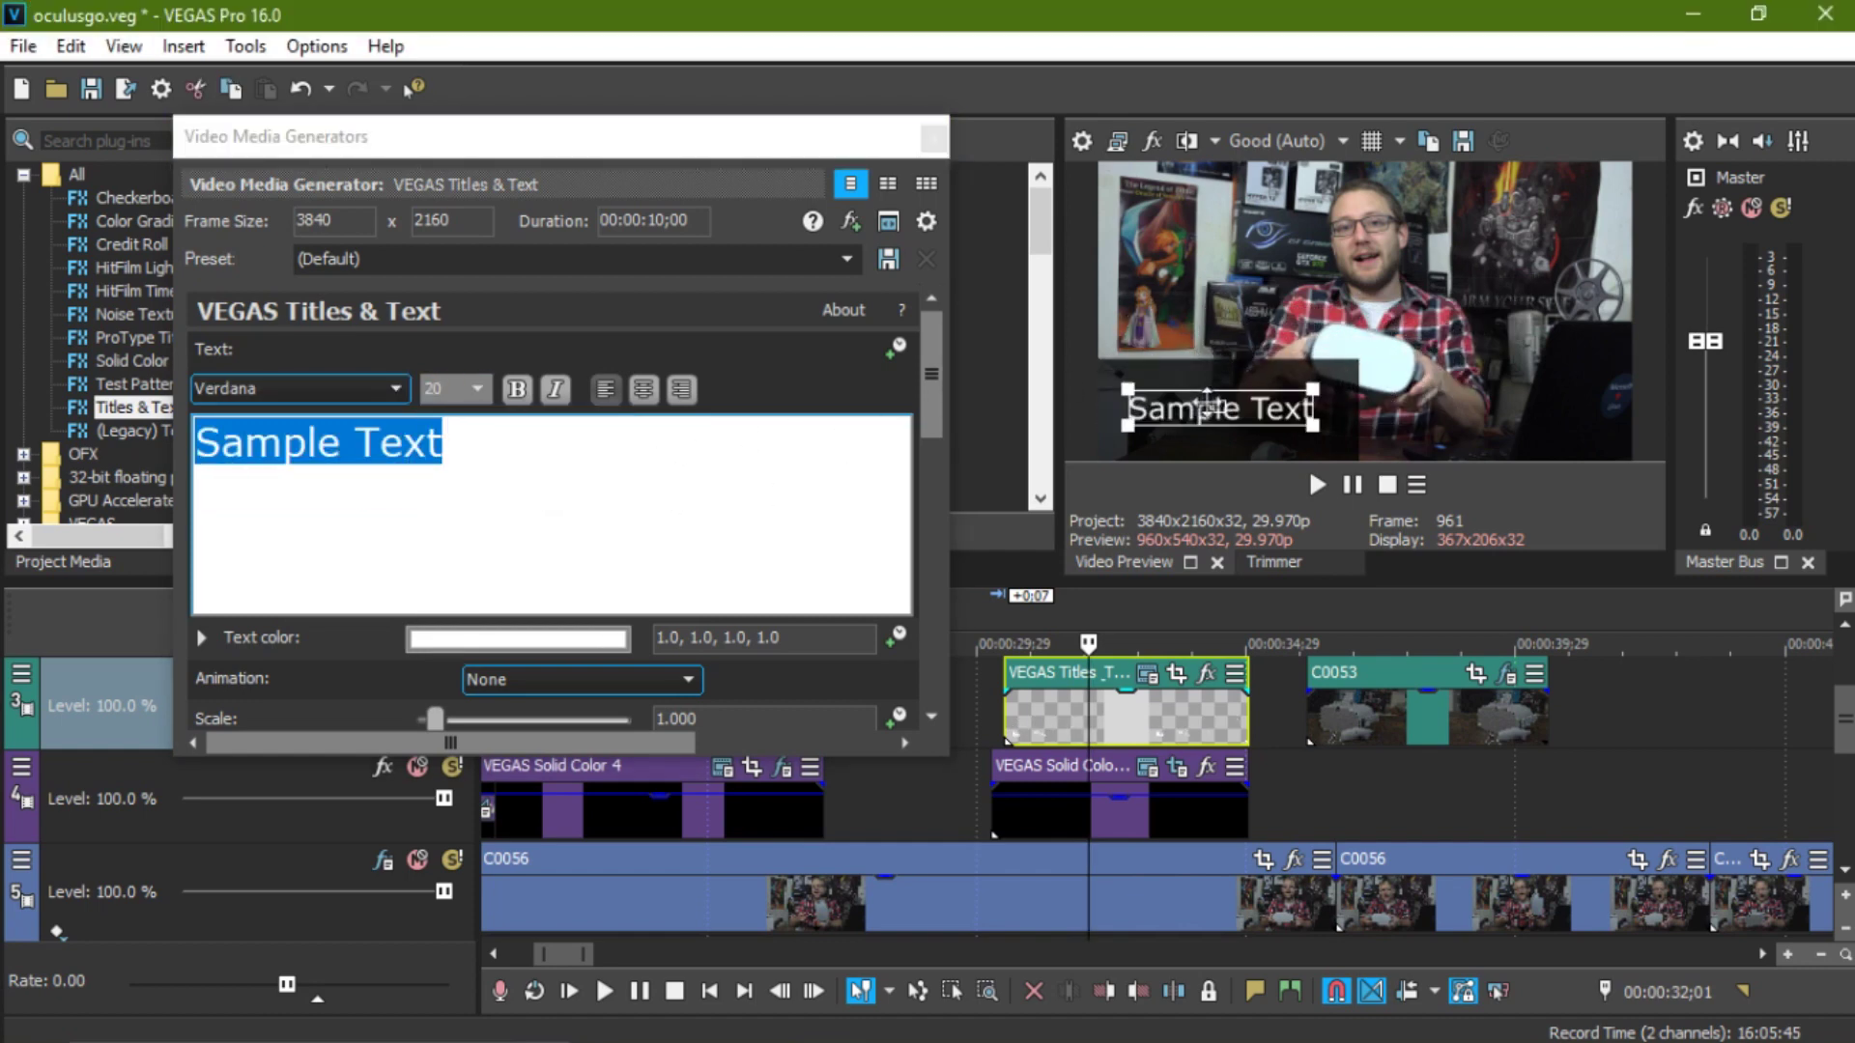
- Change the title font to X-Files, trying Sitka Subheading first, and close the editor
left_click(395, 388)
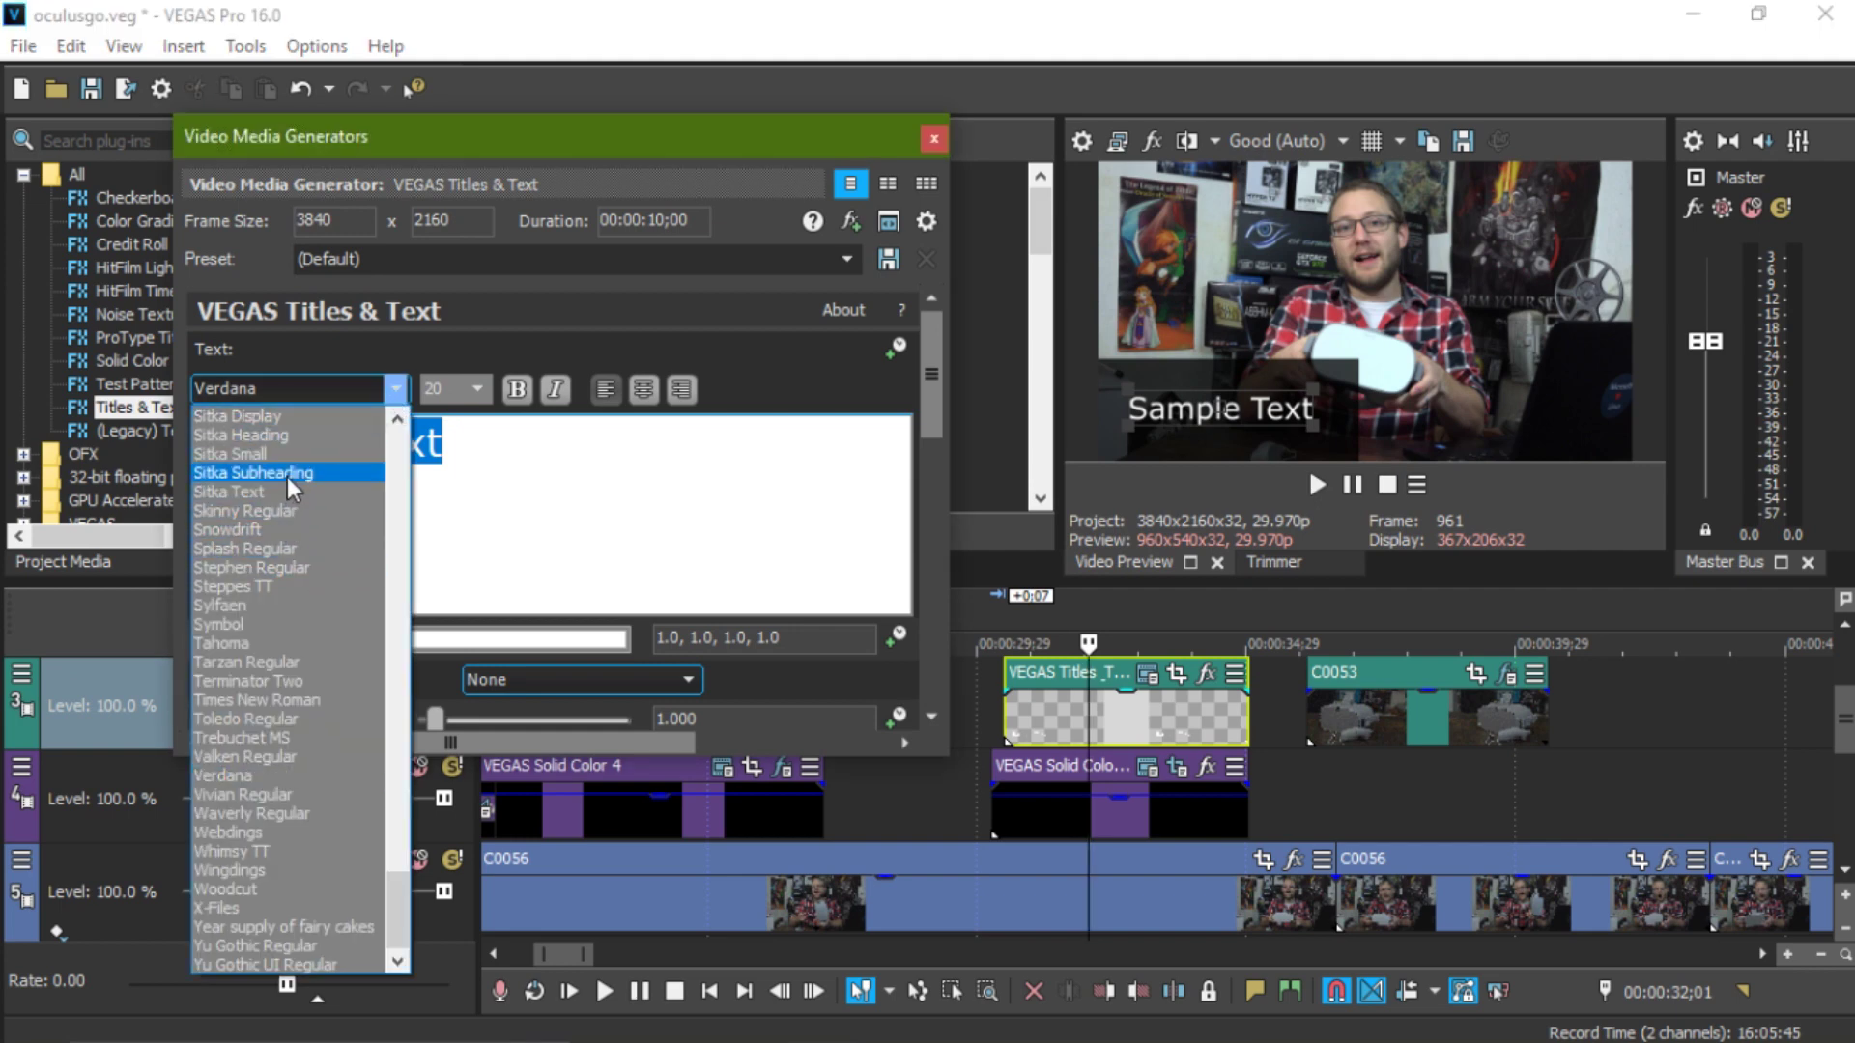
left_click(290, 479)
left_click(395, 389)
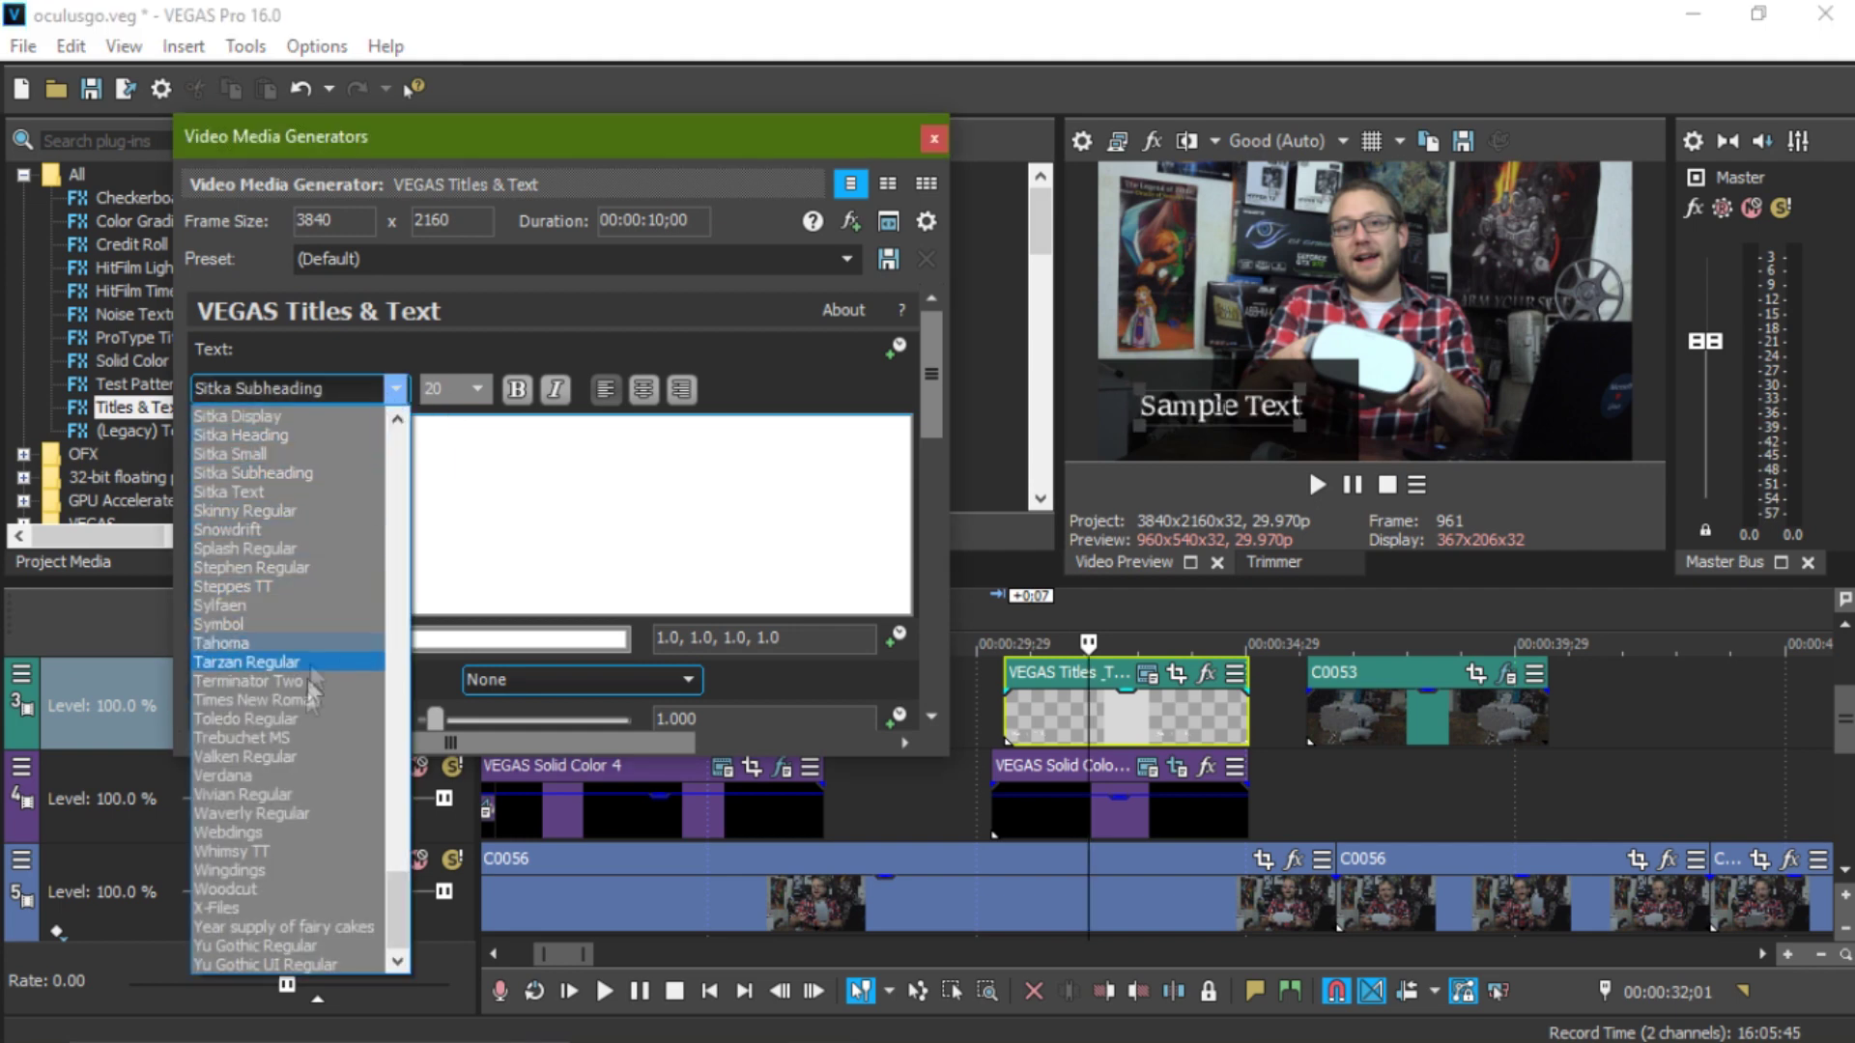
left_click(241, 908)
mouse_move(1157, 425)
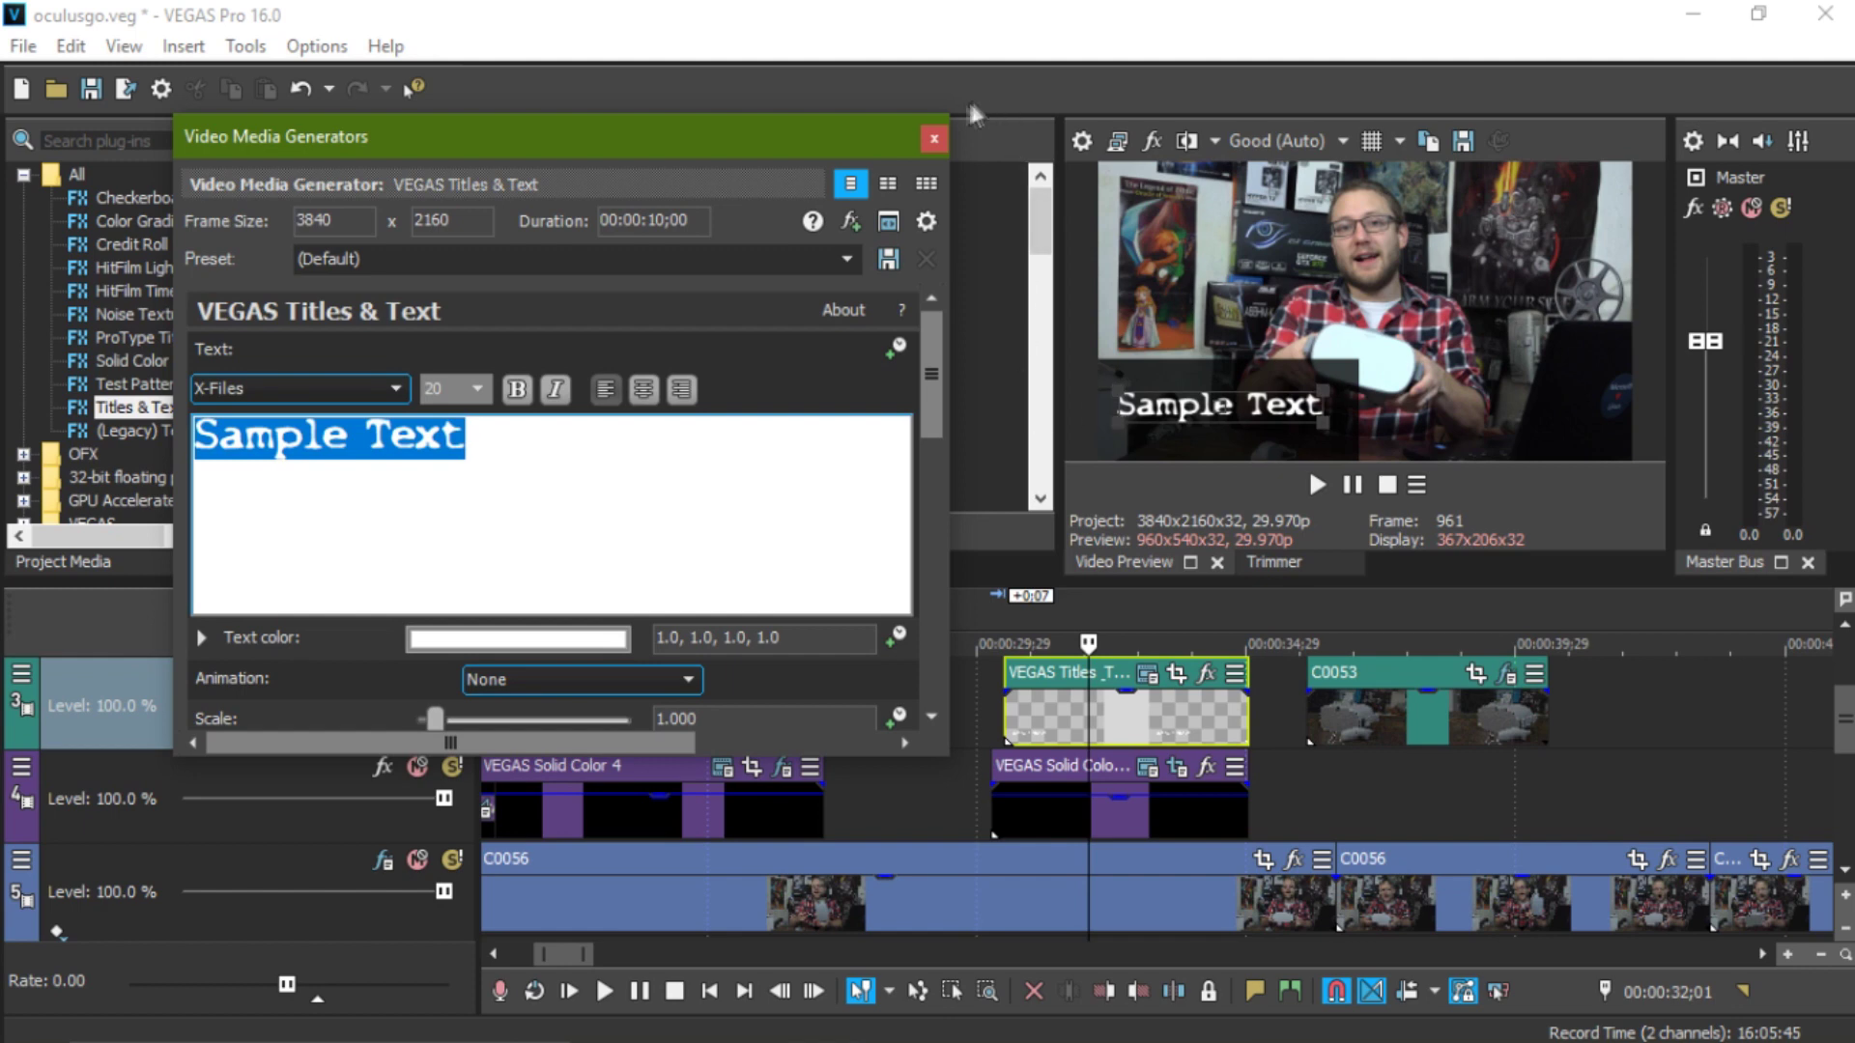
left_click(933, 141)
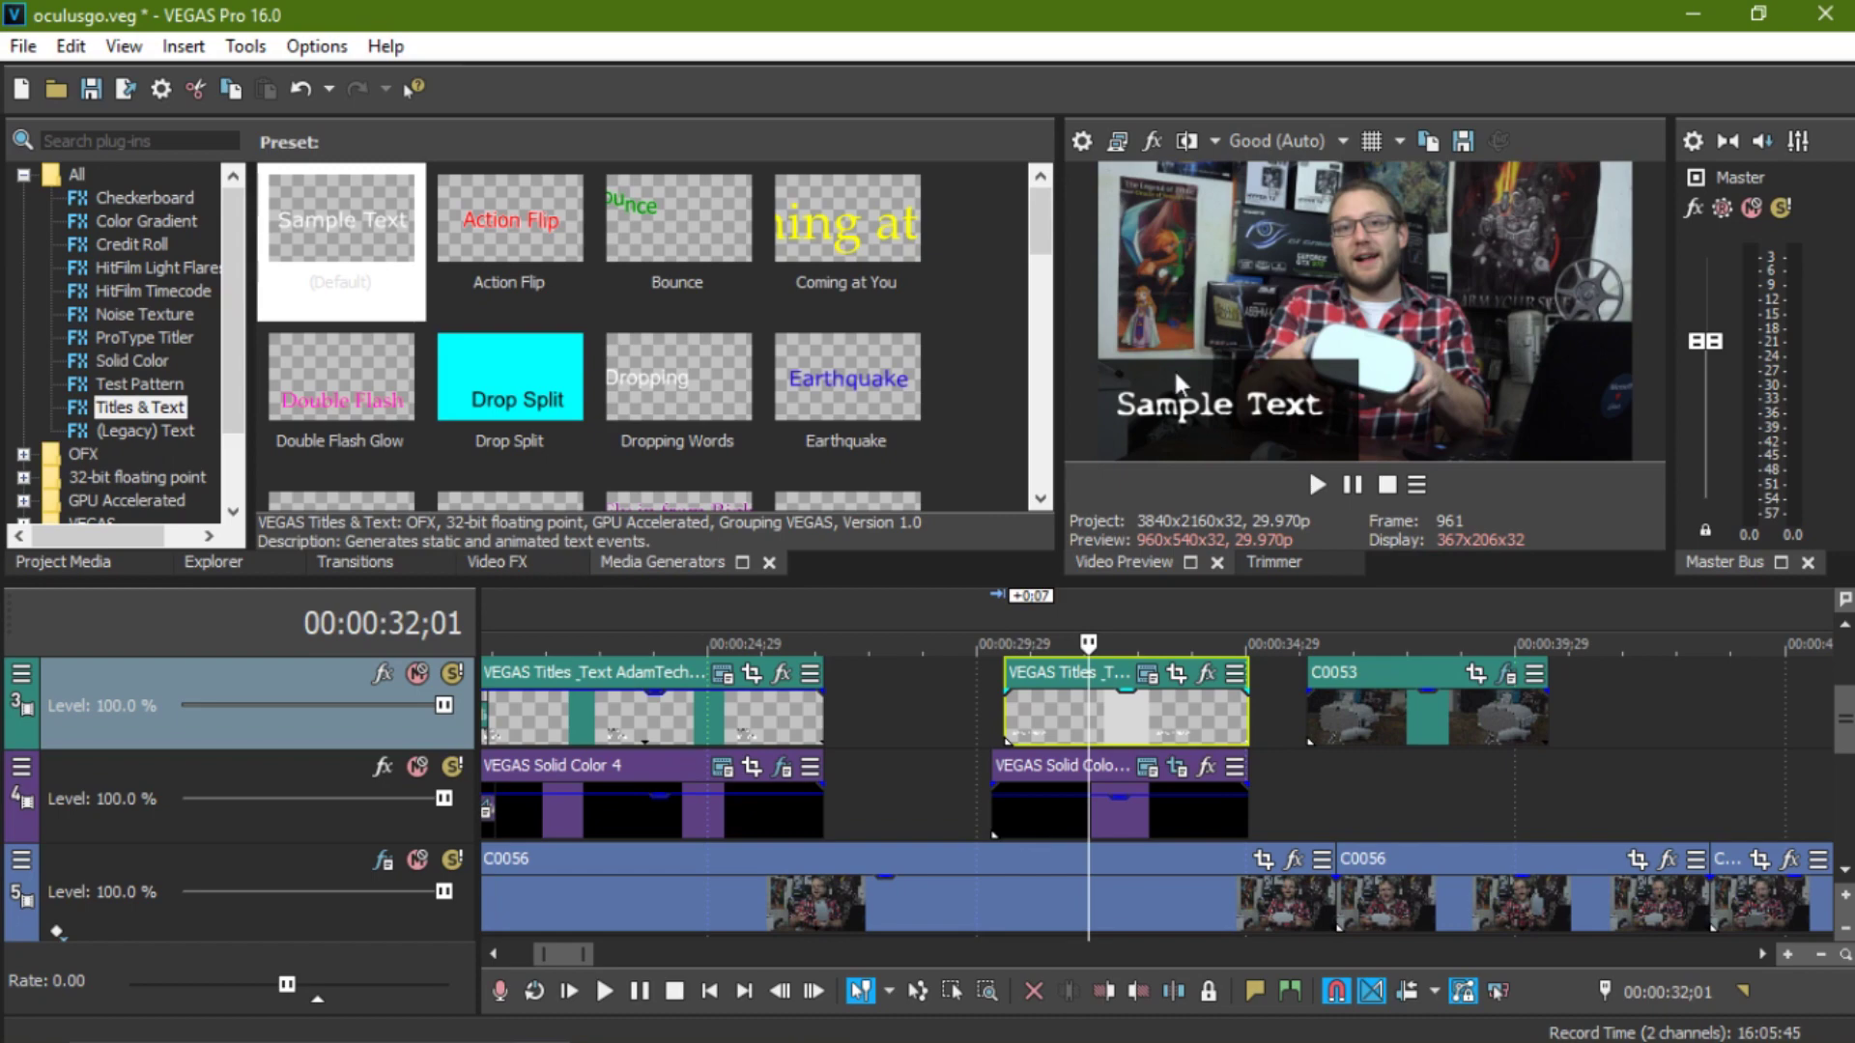
- Zoom out and play back the earlier lower-third title for comparison
scroll(860, 775, "down", 5)
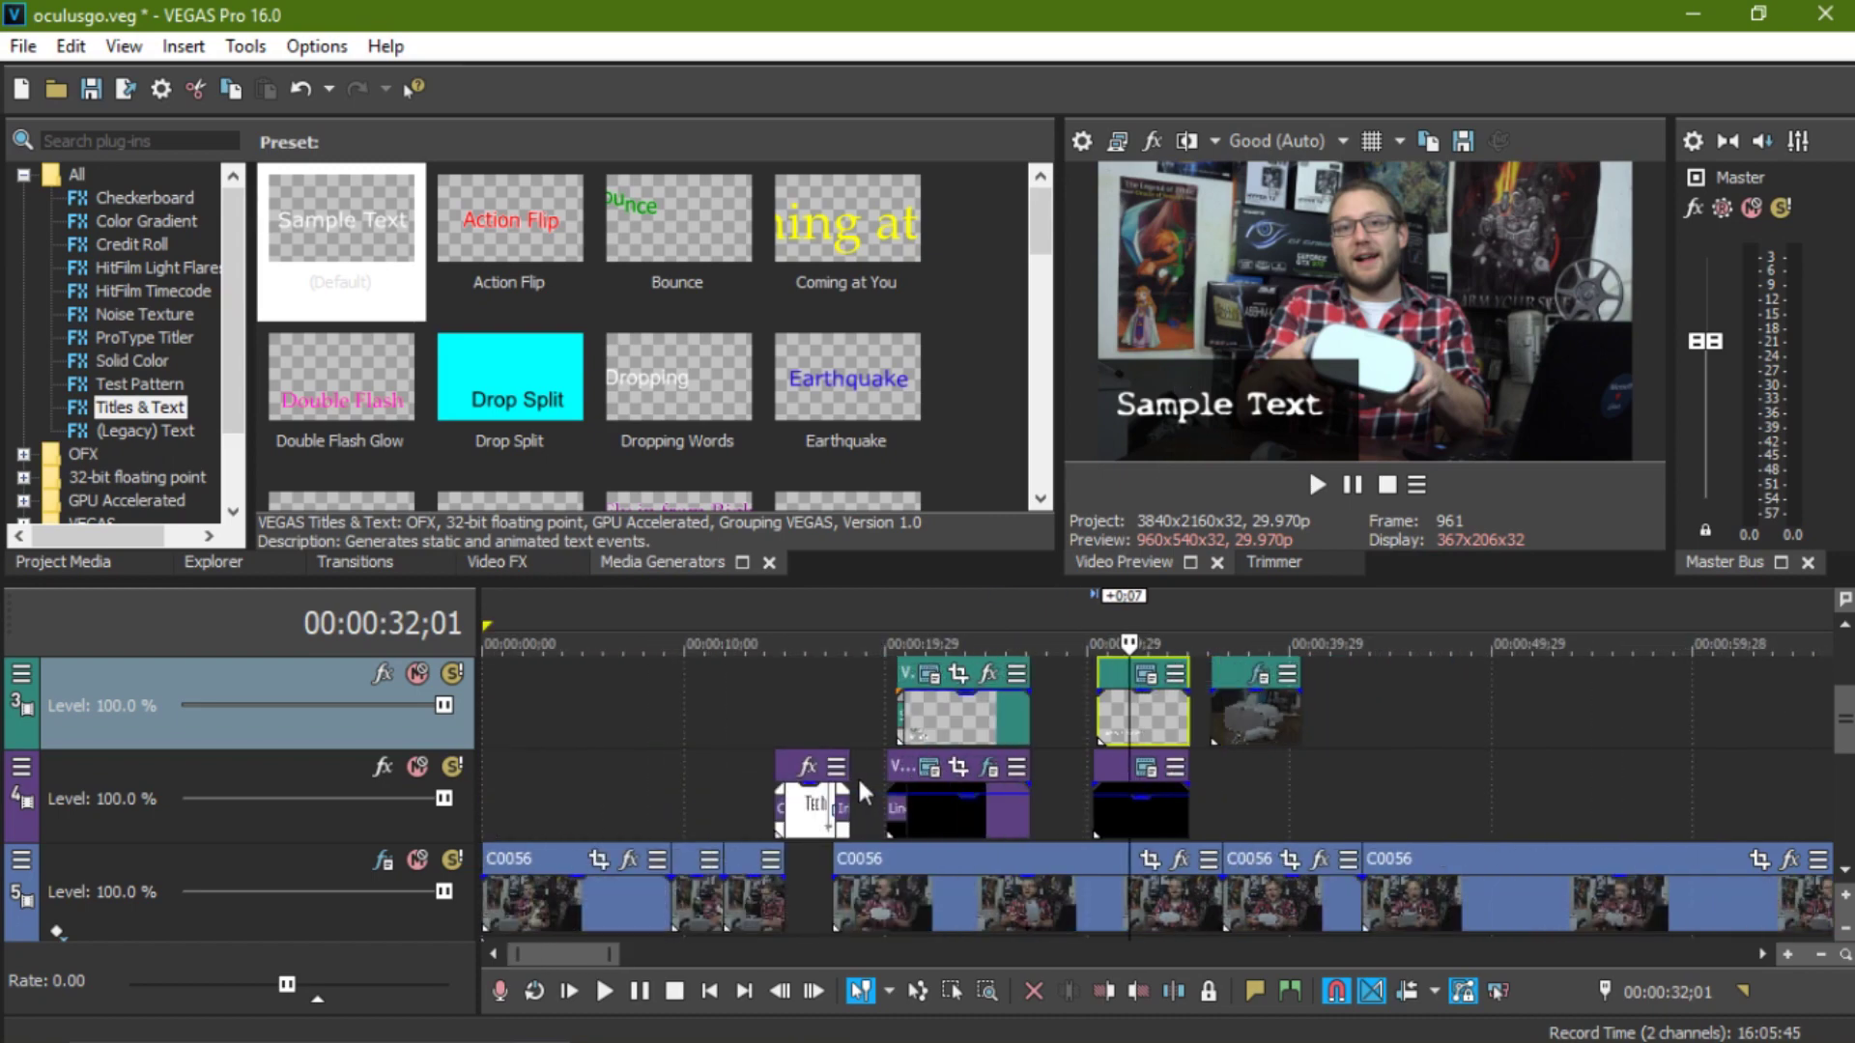
left_click(883, 726)
left_click(874, 715)
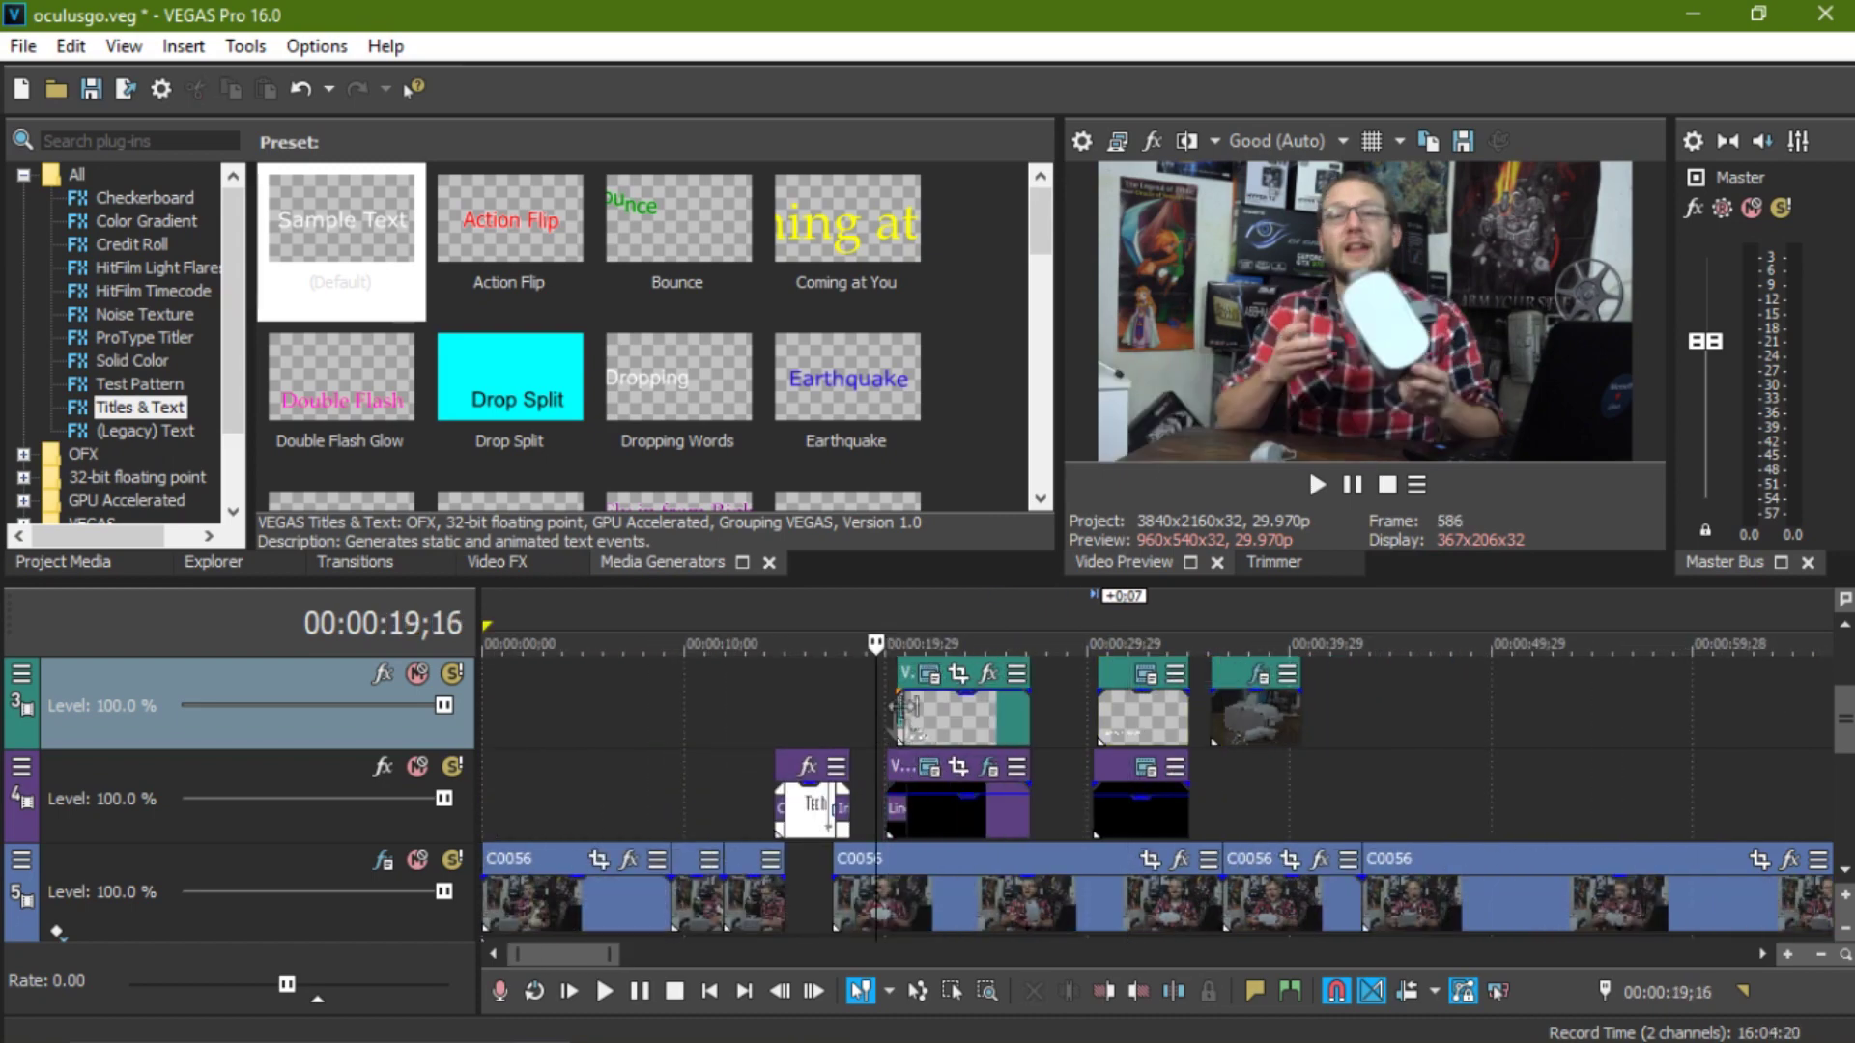
left_click(1317, 485)
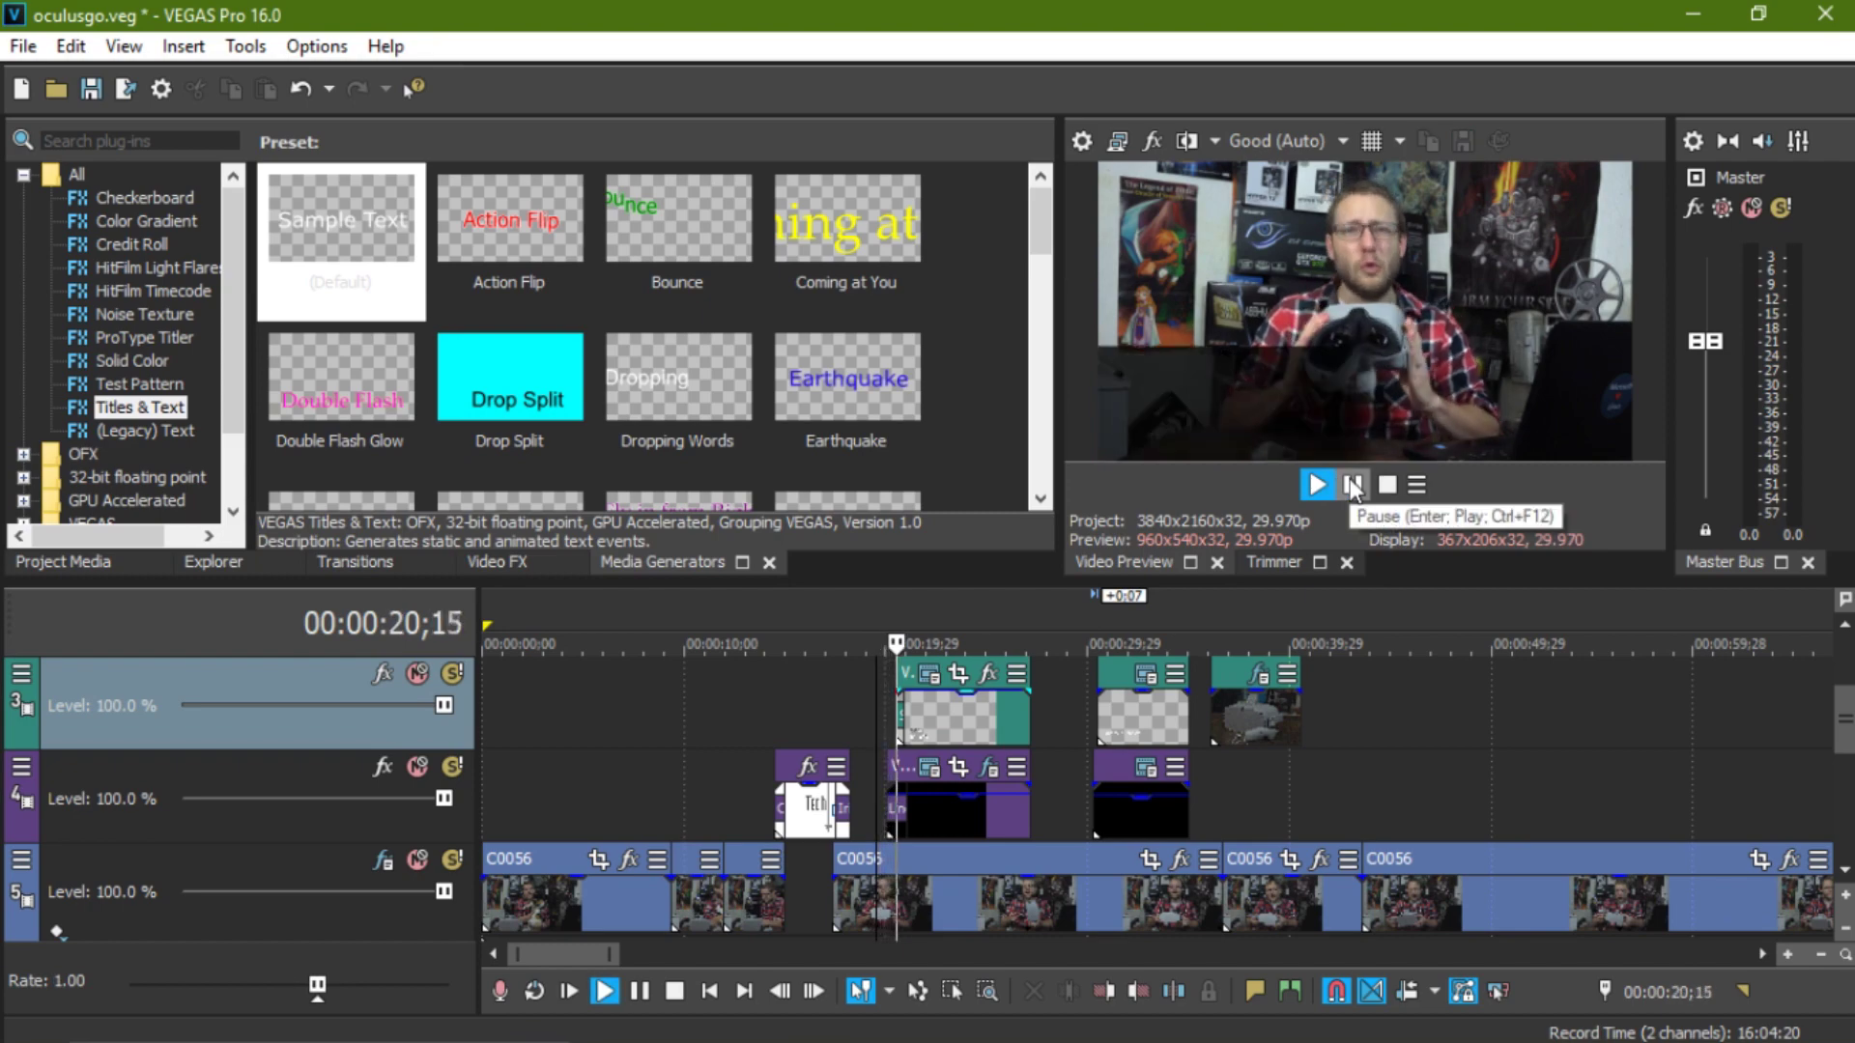
left_click(1350, 483)
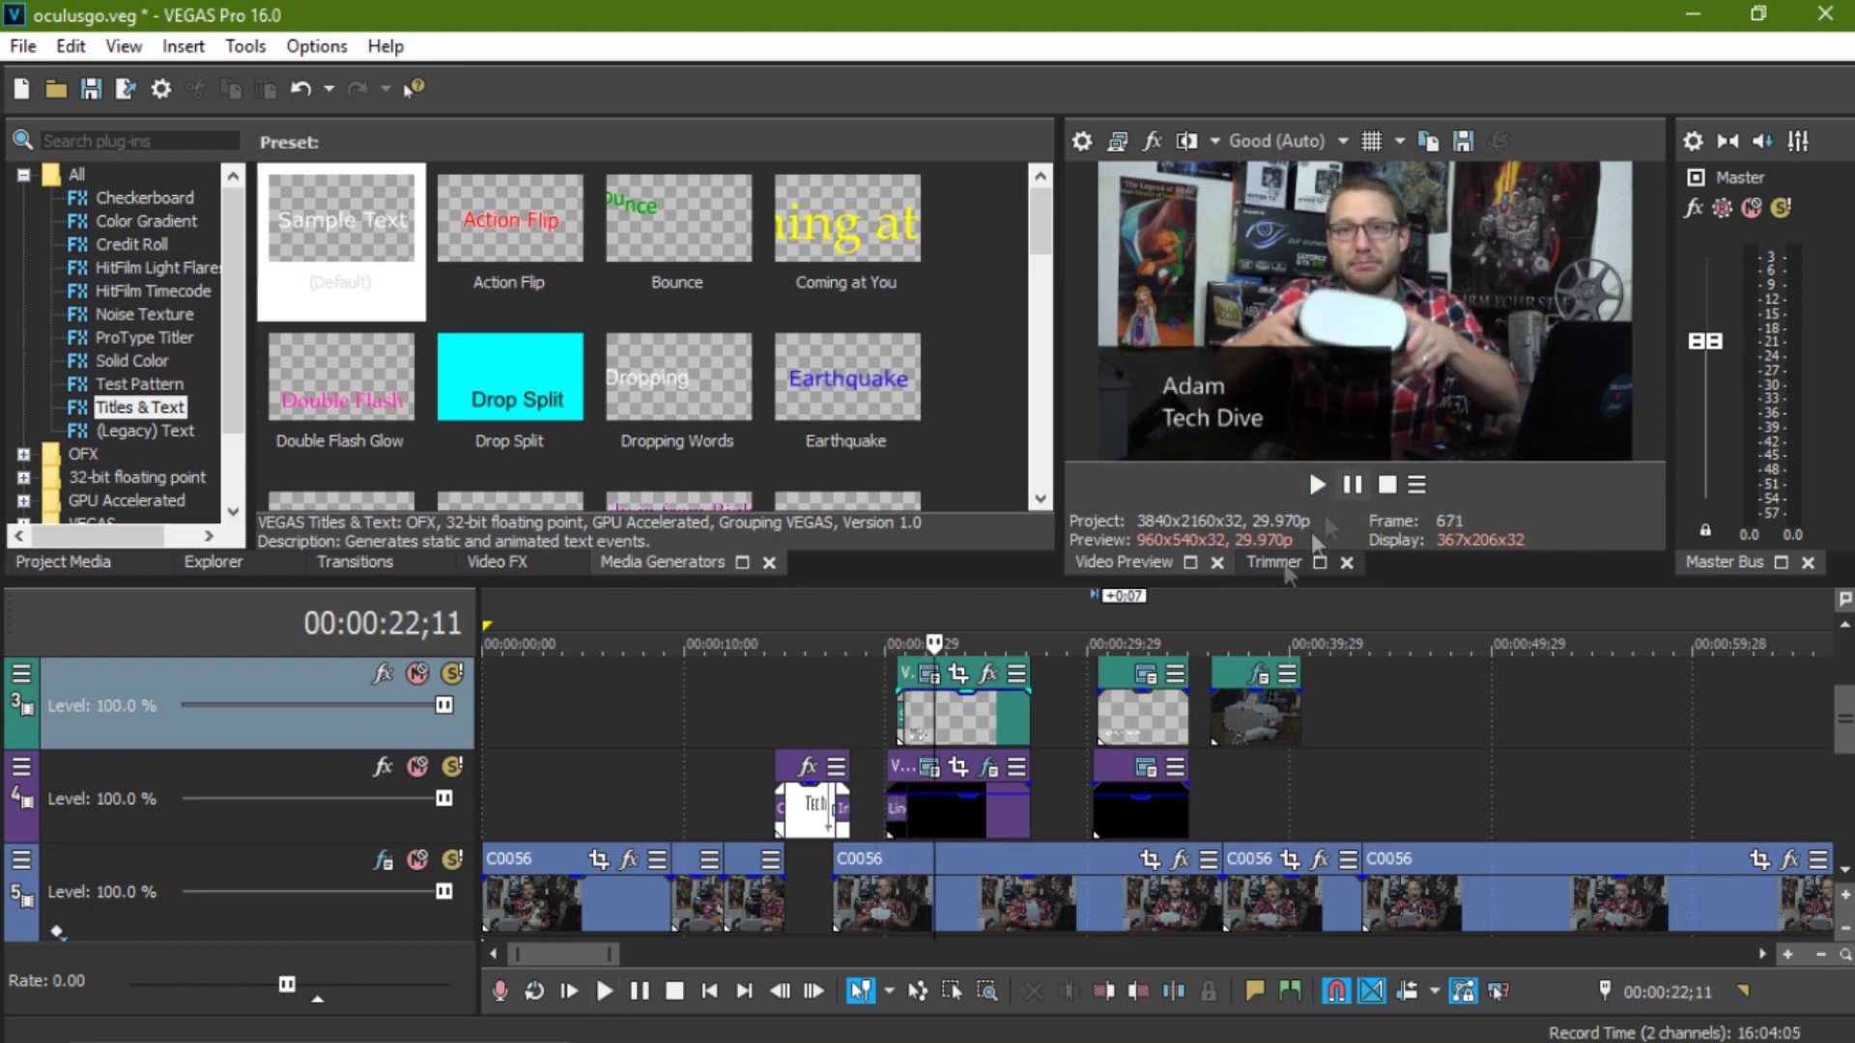
- Return to the Sample Text title at 30;07, zoom in, and bring up the Transitions list
left_click(1093, 717)
scroll(1092, 717, "up", 5)
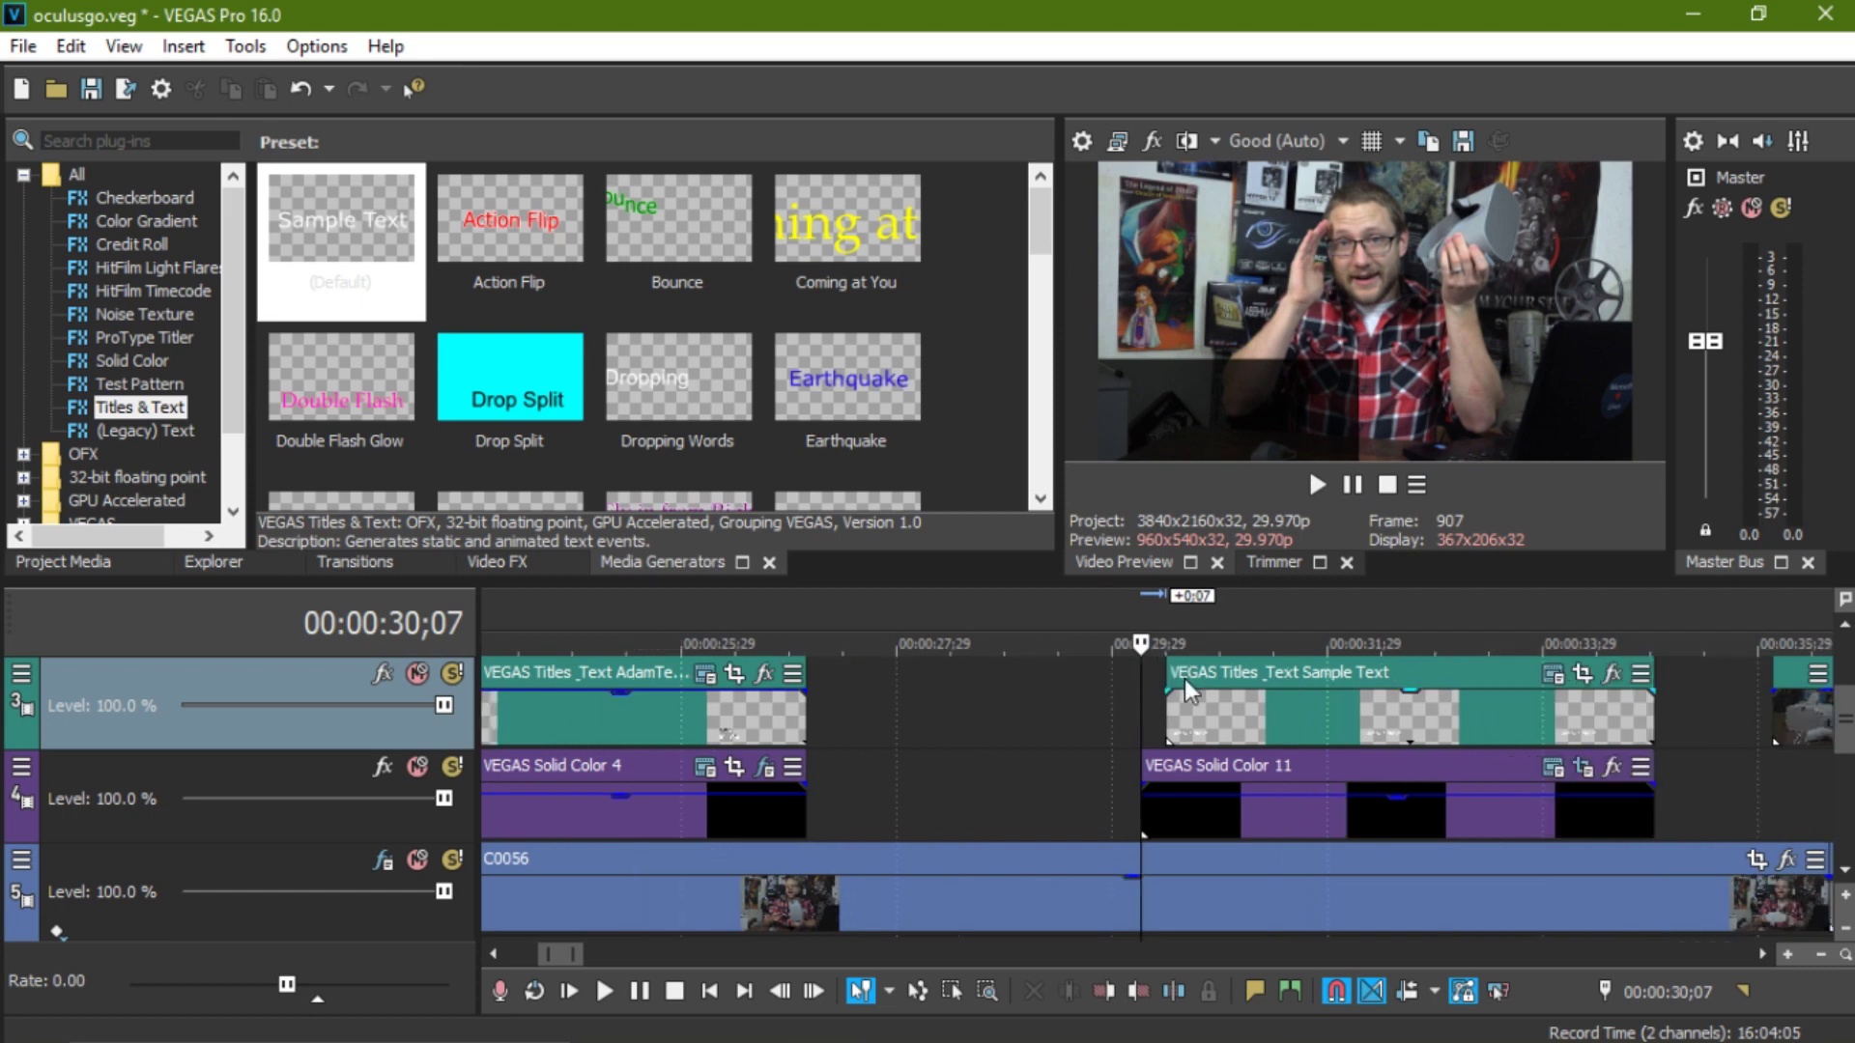
left_click(343, 565)
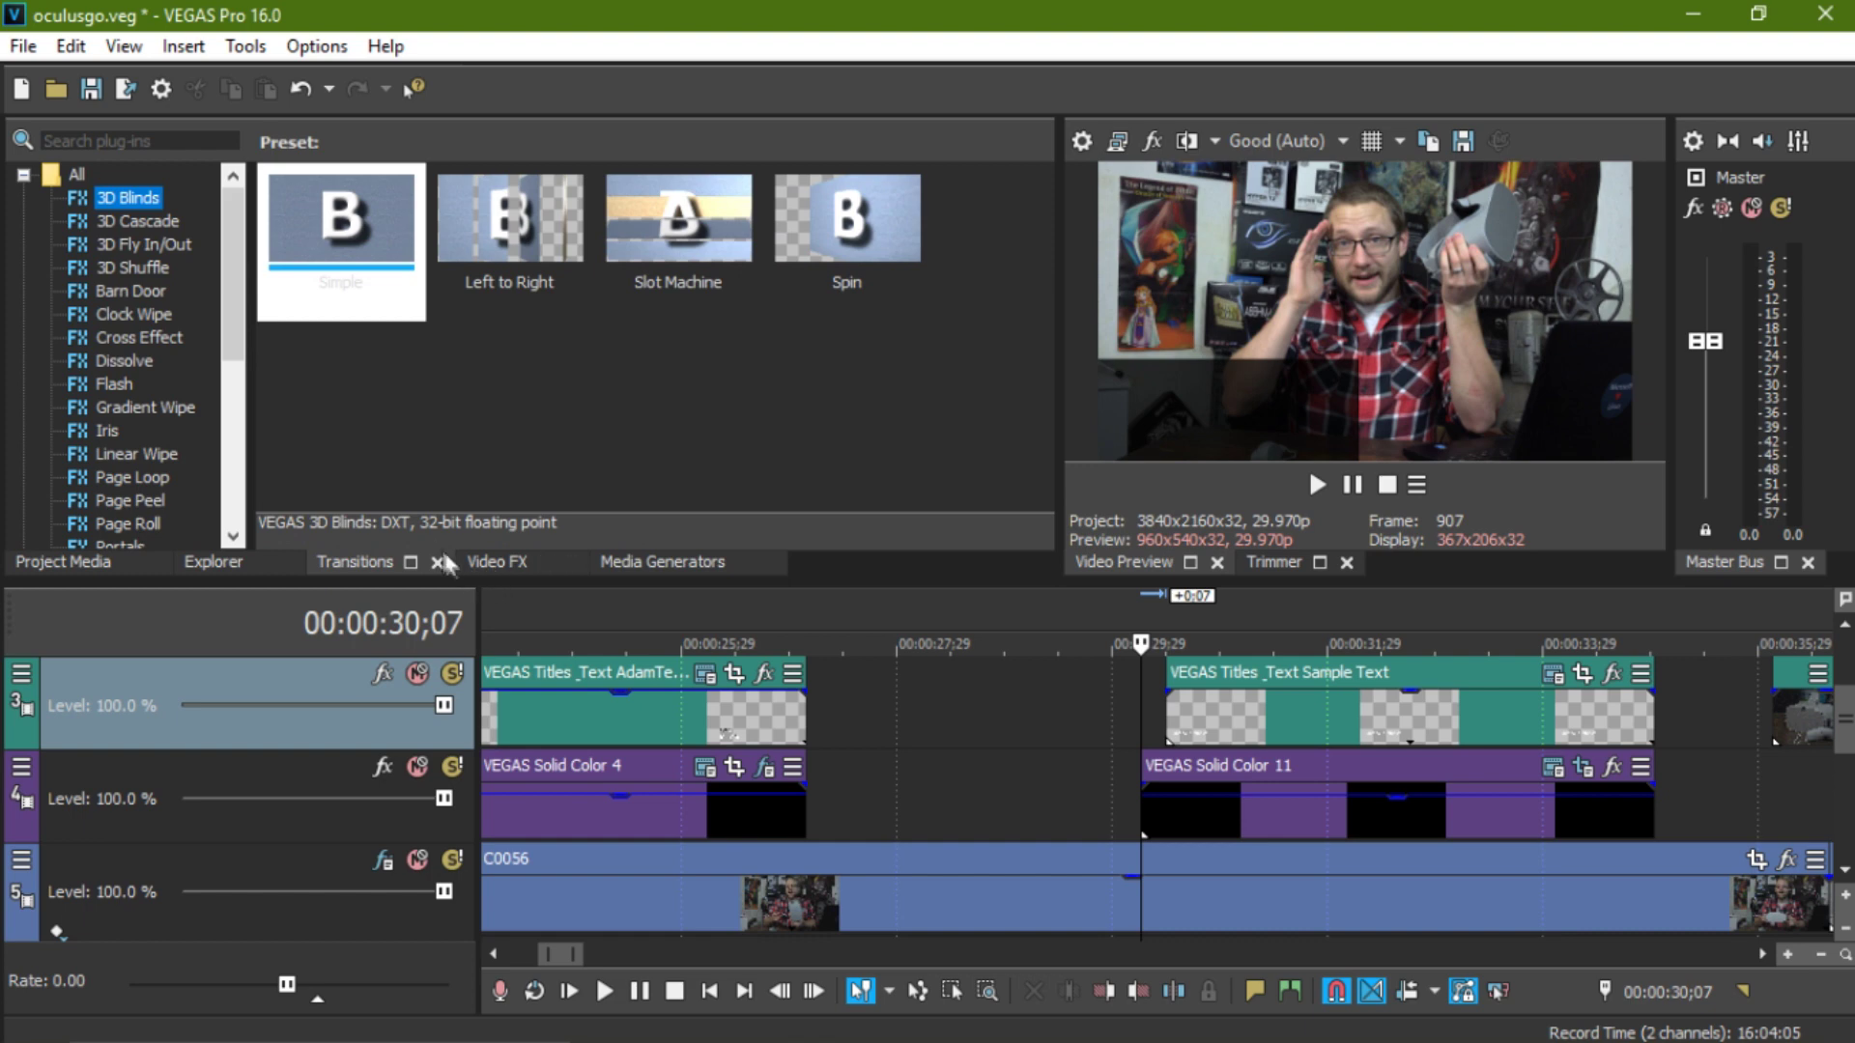
- Add a fade-in to the Solid Color 11 bar and apply the Portals 'Mondrian' transition
left_click_drag(240, 302, 235, 392)
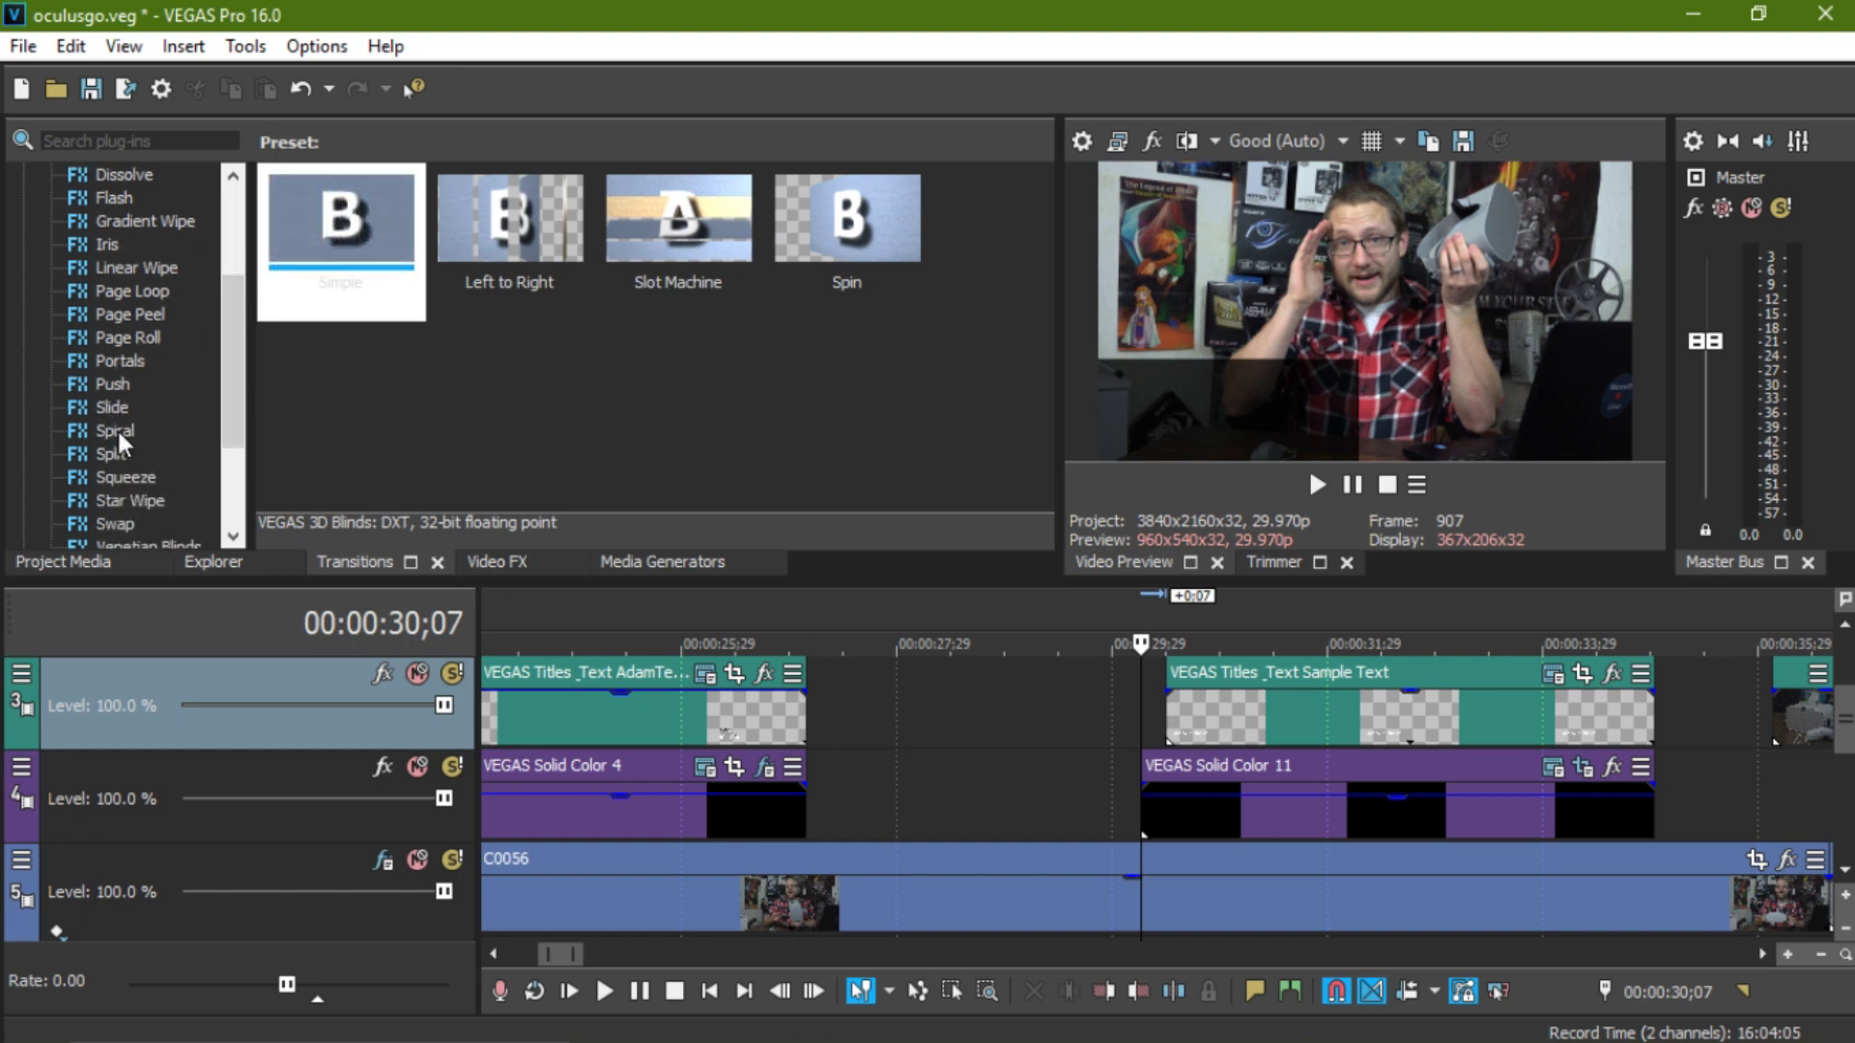
left_click(118, 432)
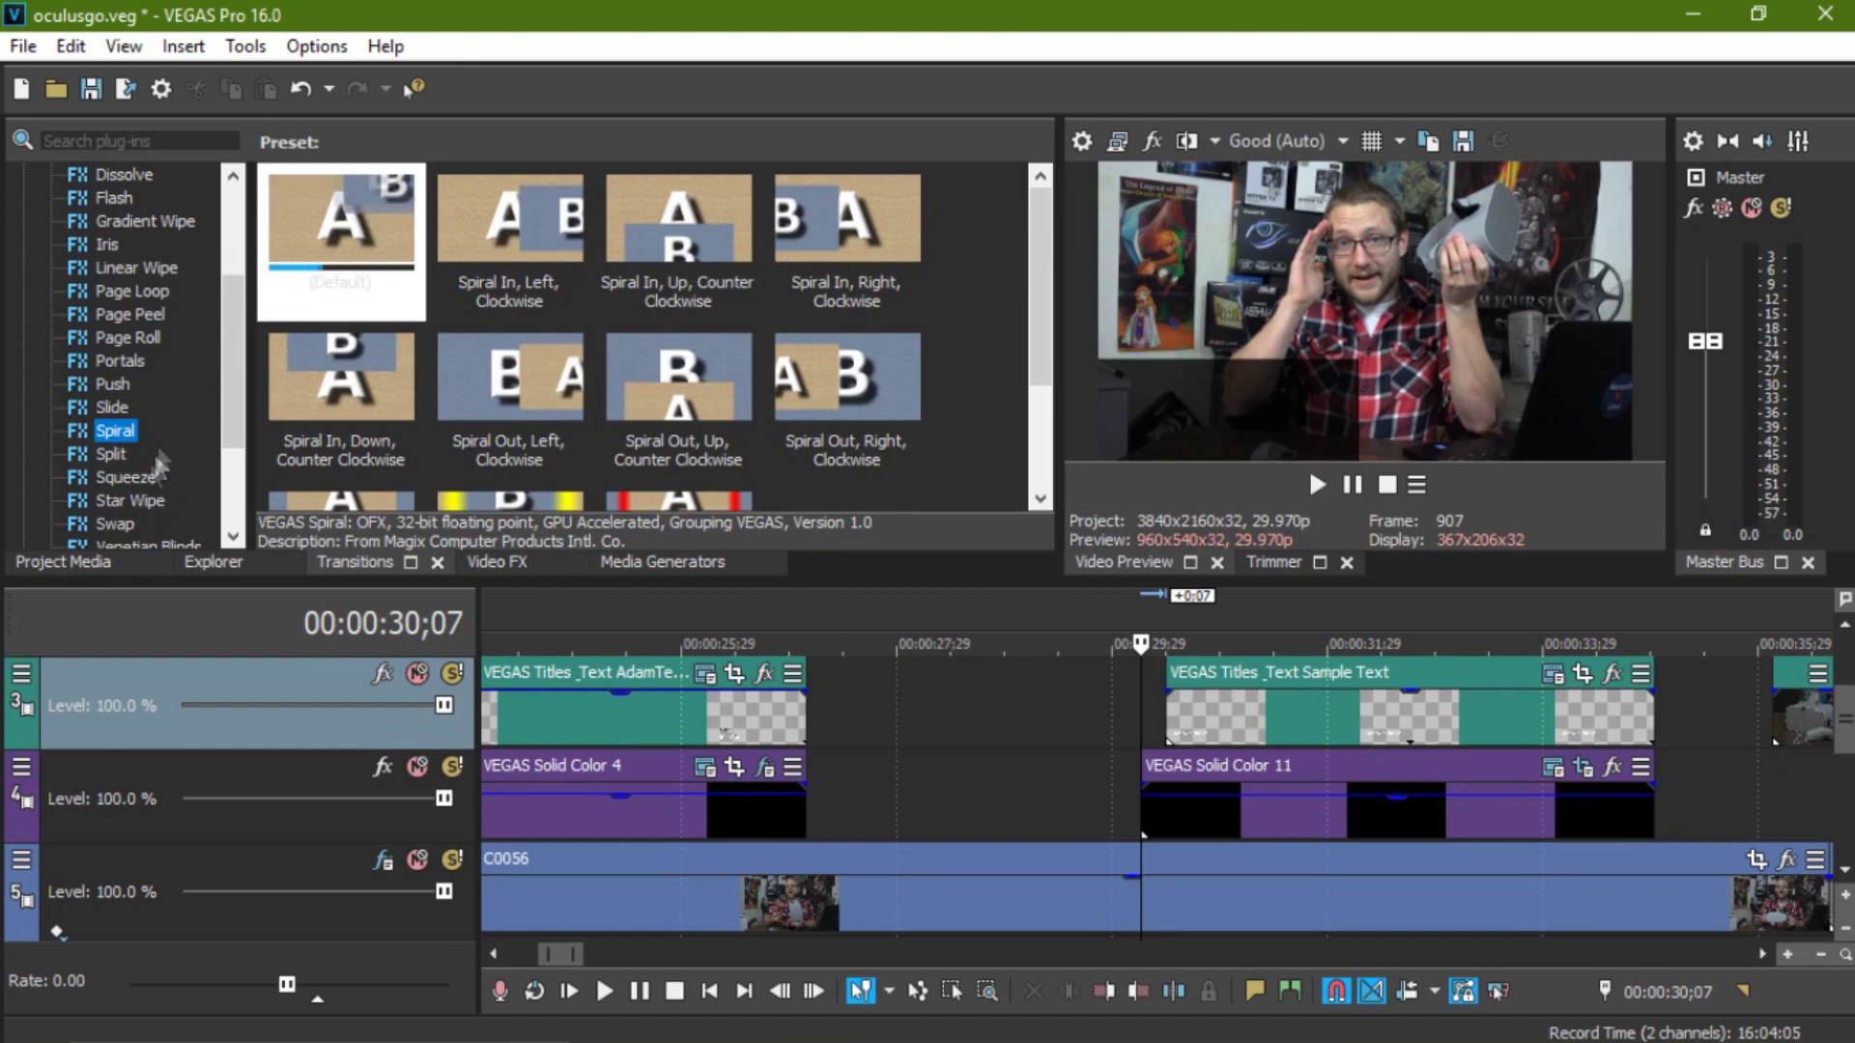
left_click(136, 362)
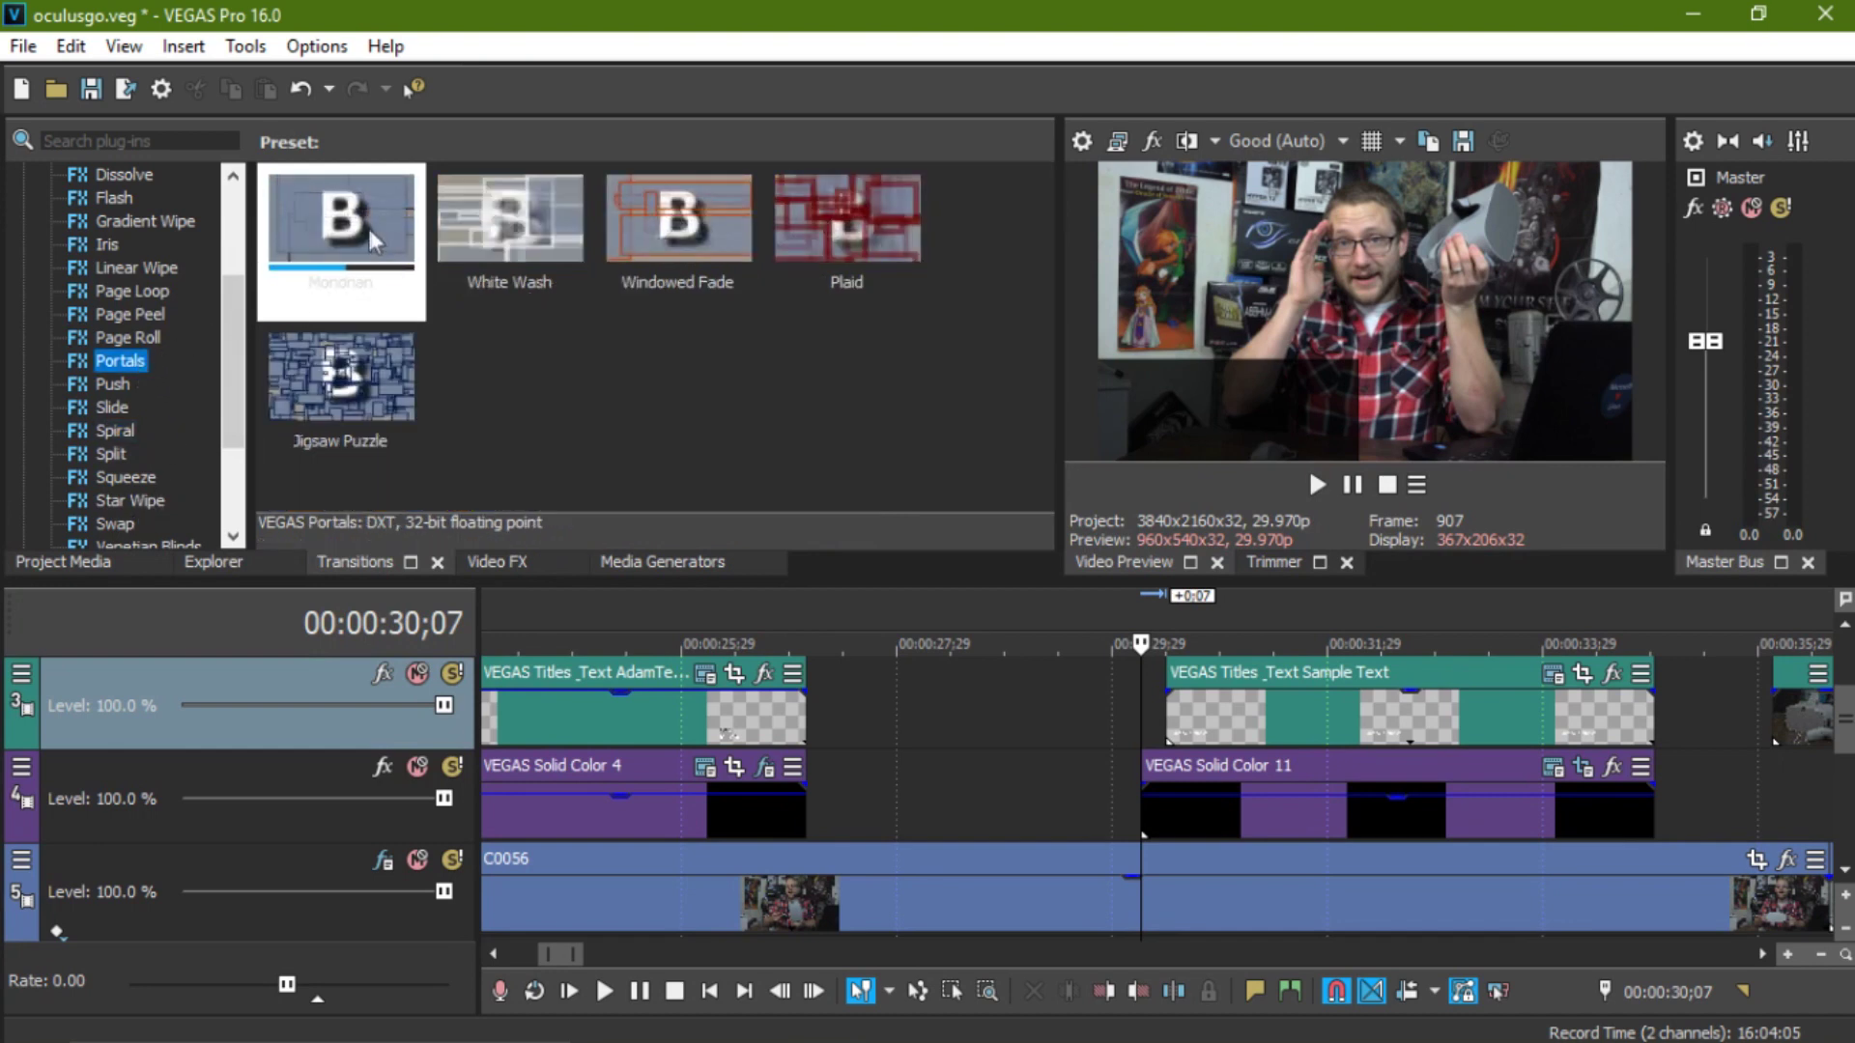
left_click(367, 253)
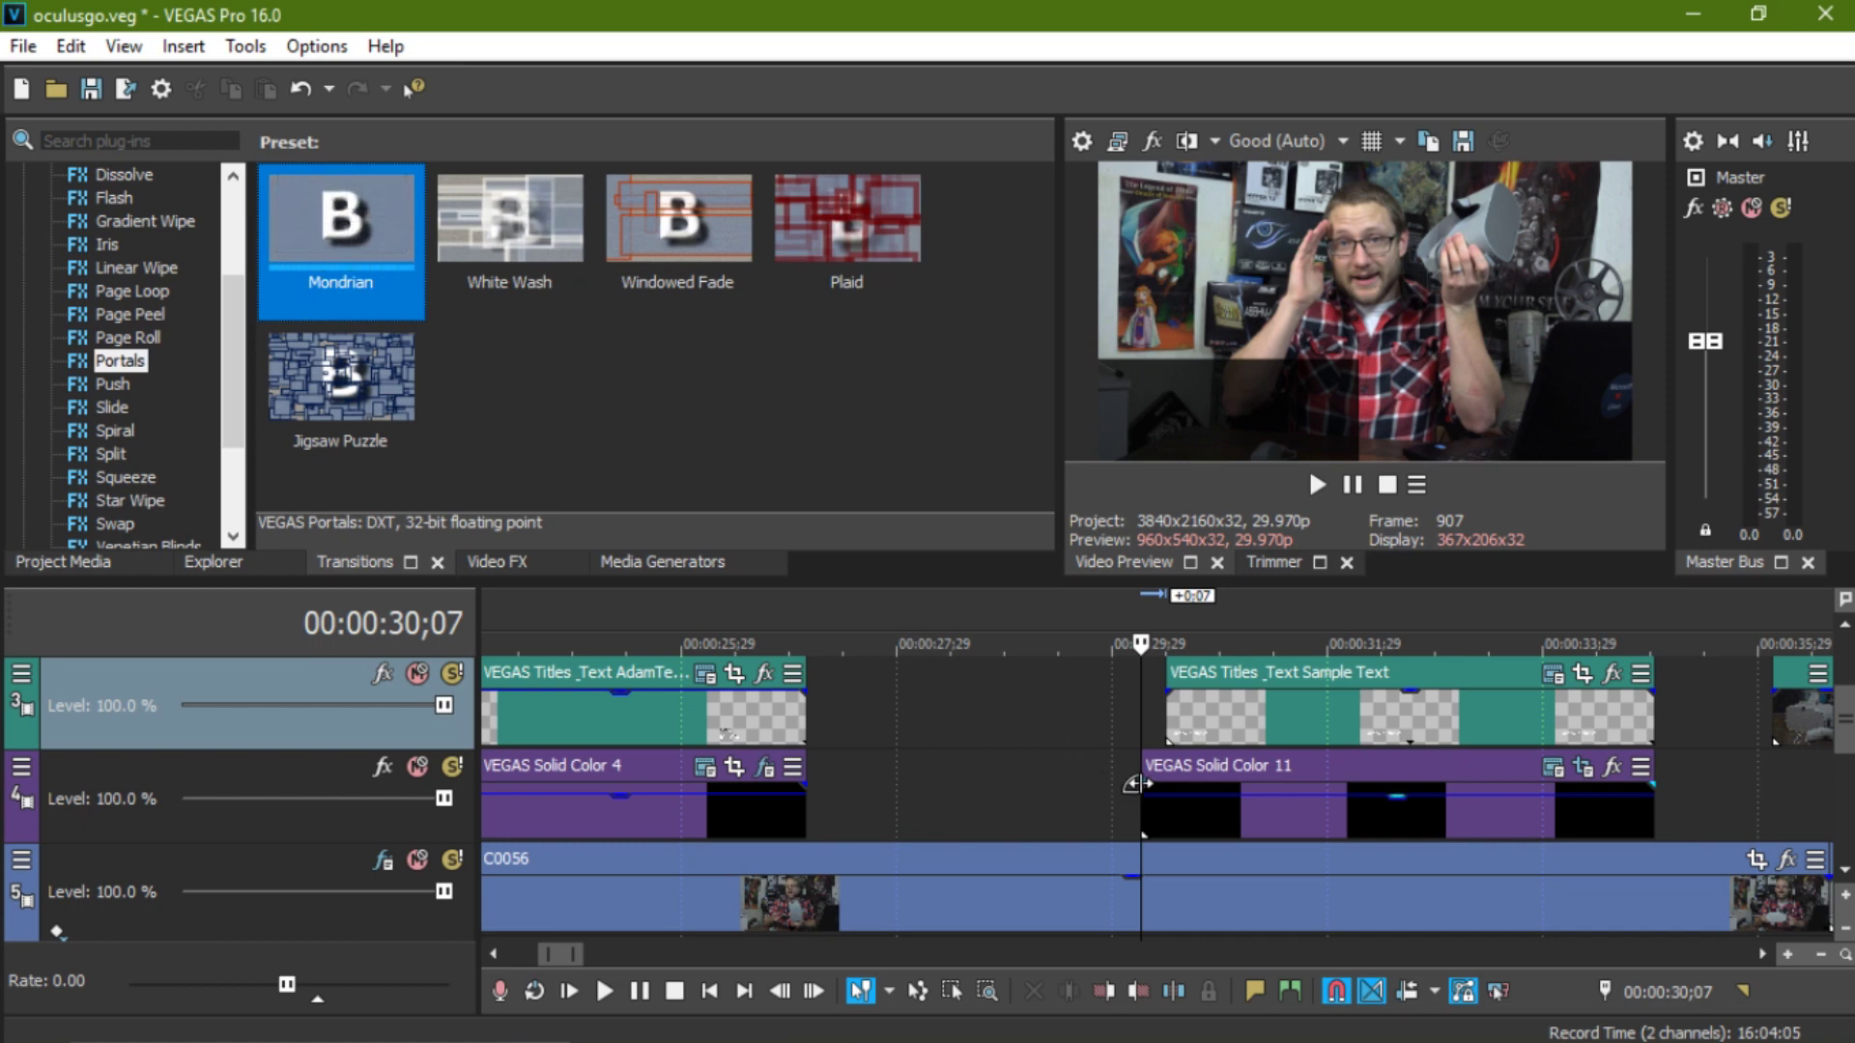
left_click_drag(1132, 785, 1177, 781)
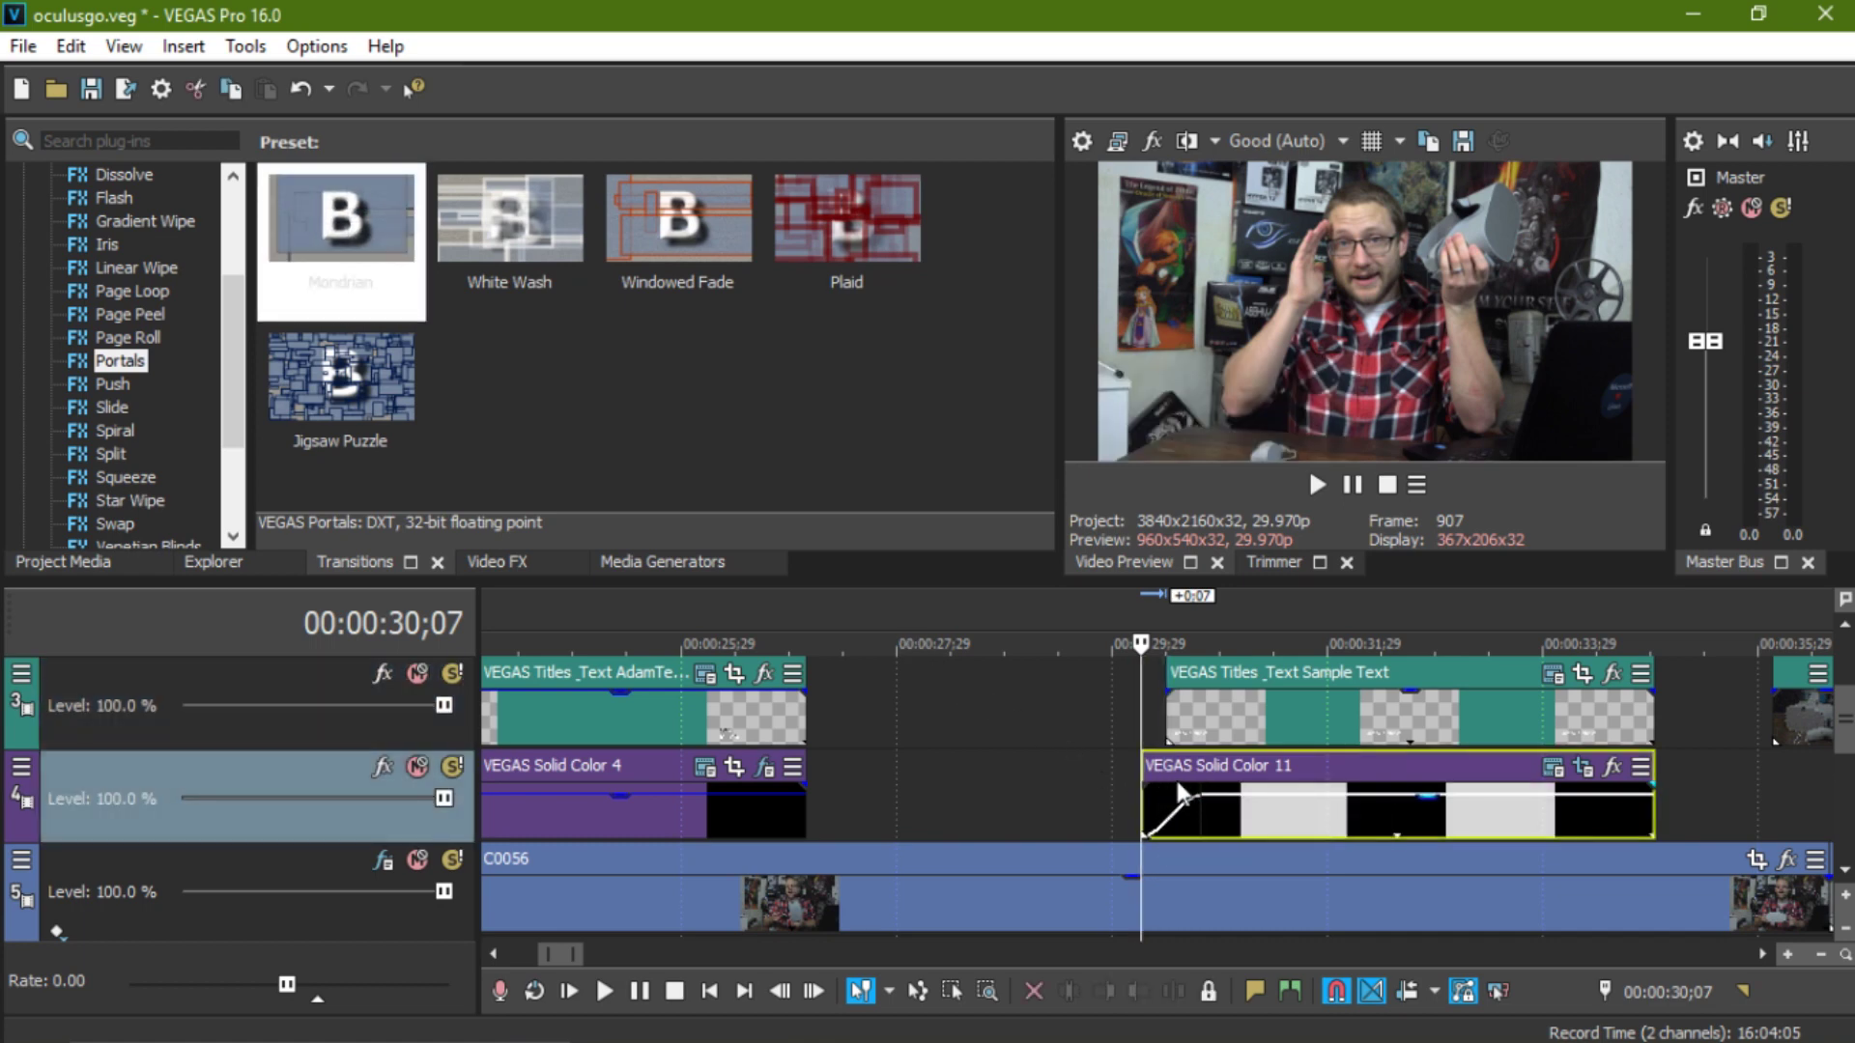
left_click_drag(577, 266, 1167, 810)
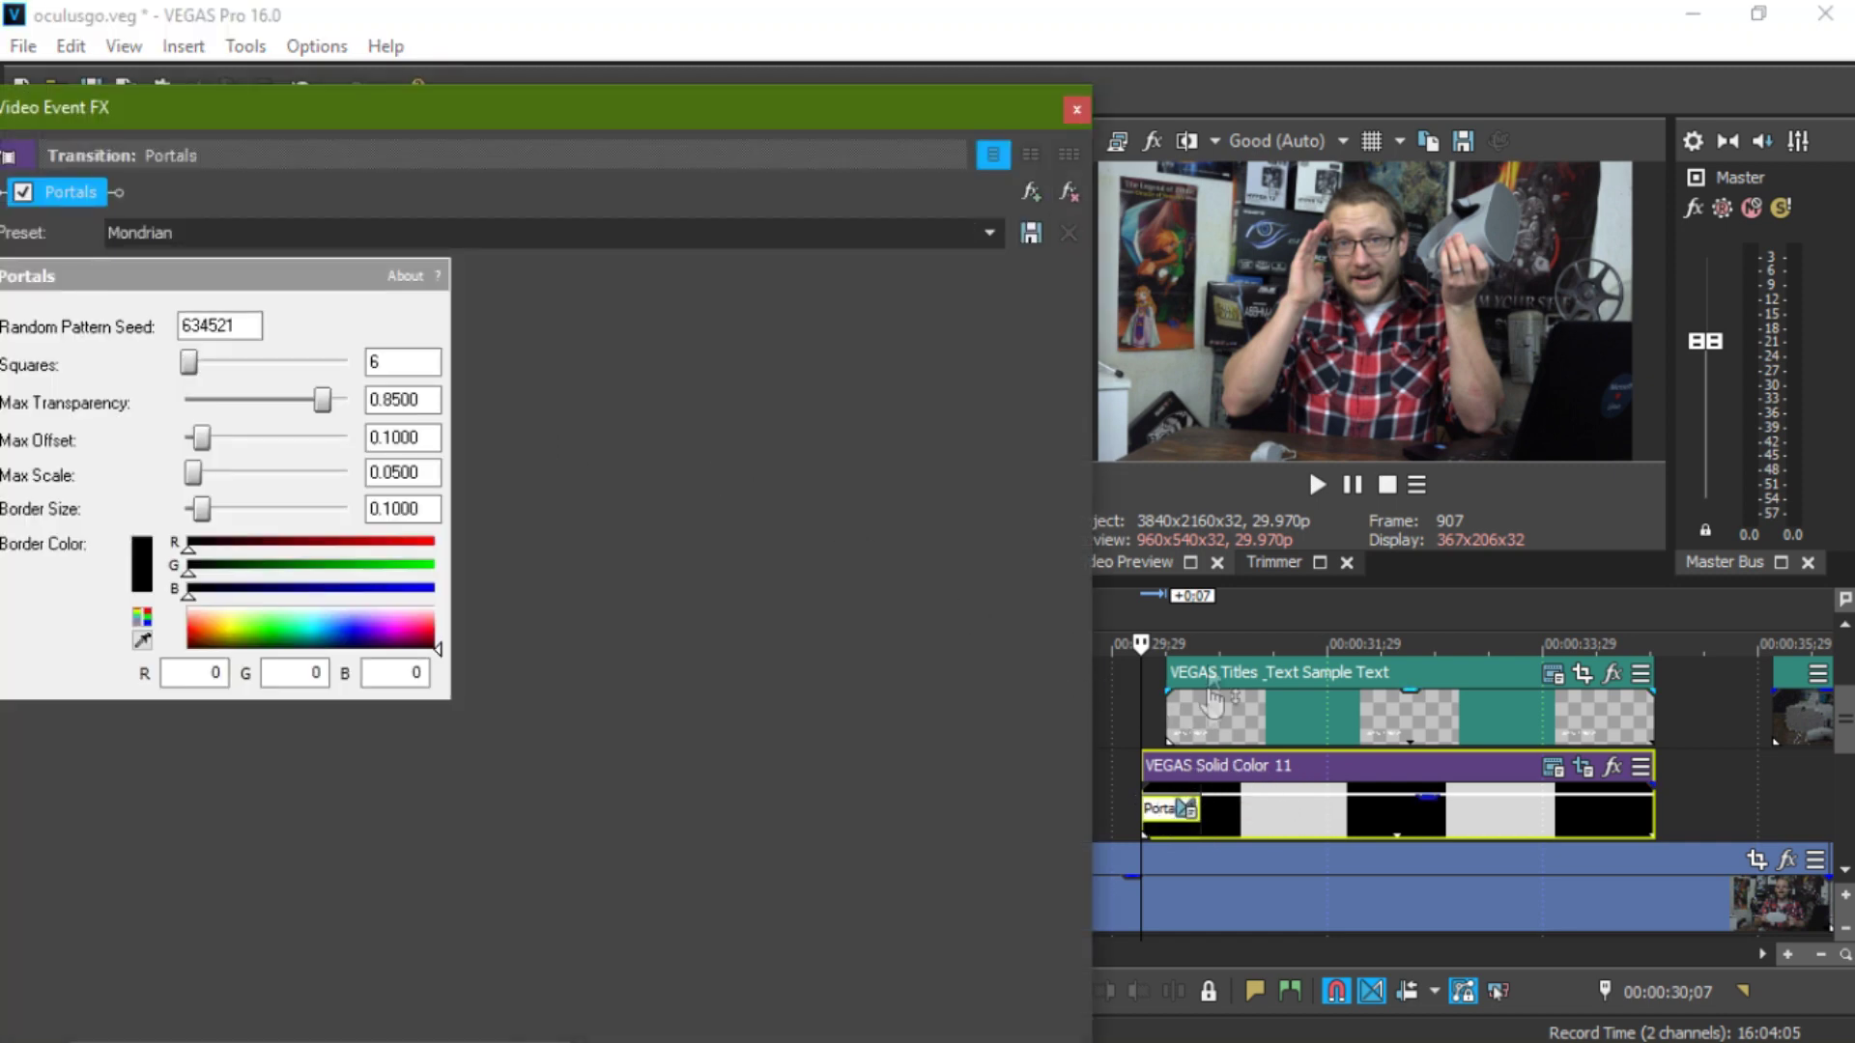
- Preview the new Portals Mondrian transition on the black bar
left_click(1333, 484)
left_click(1319, 484)
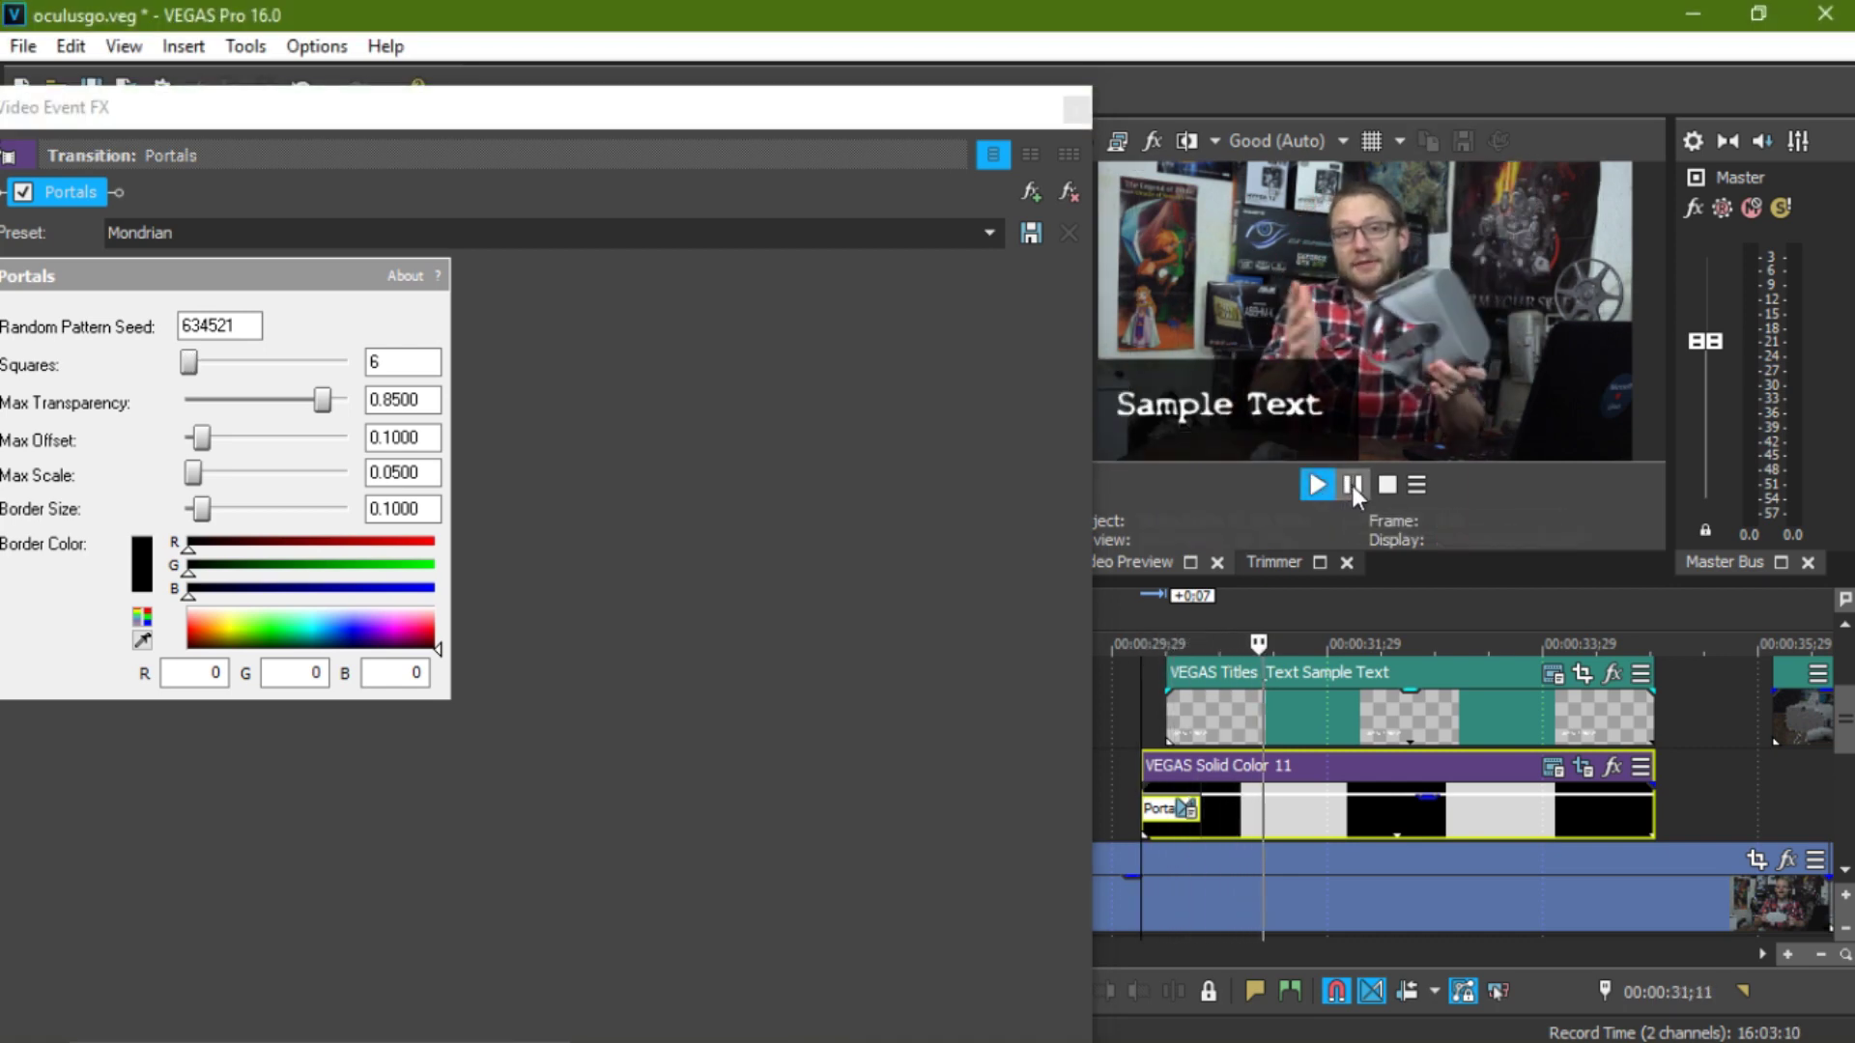
left_click(1352, 485)
- Replay the transition, then trim the Sample Text start slightly later and close Video Event FX
left_click(1134, 723)
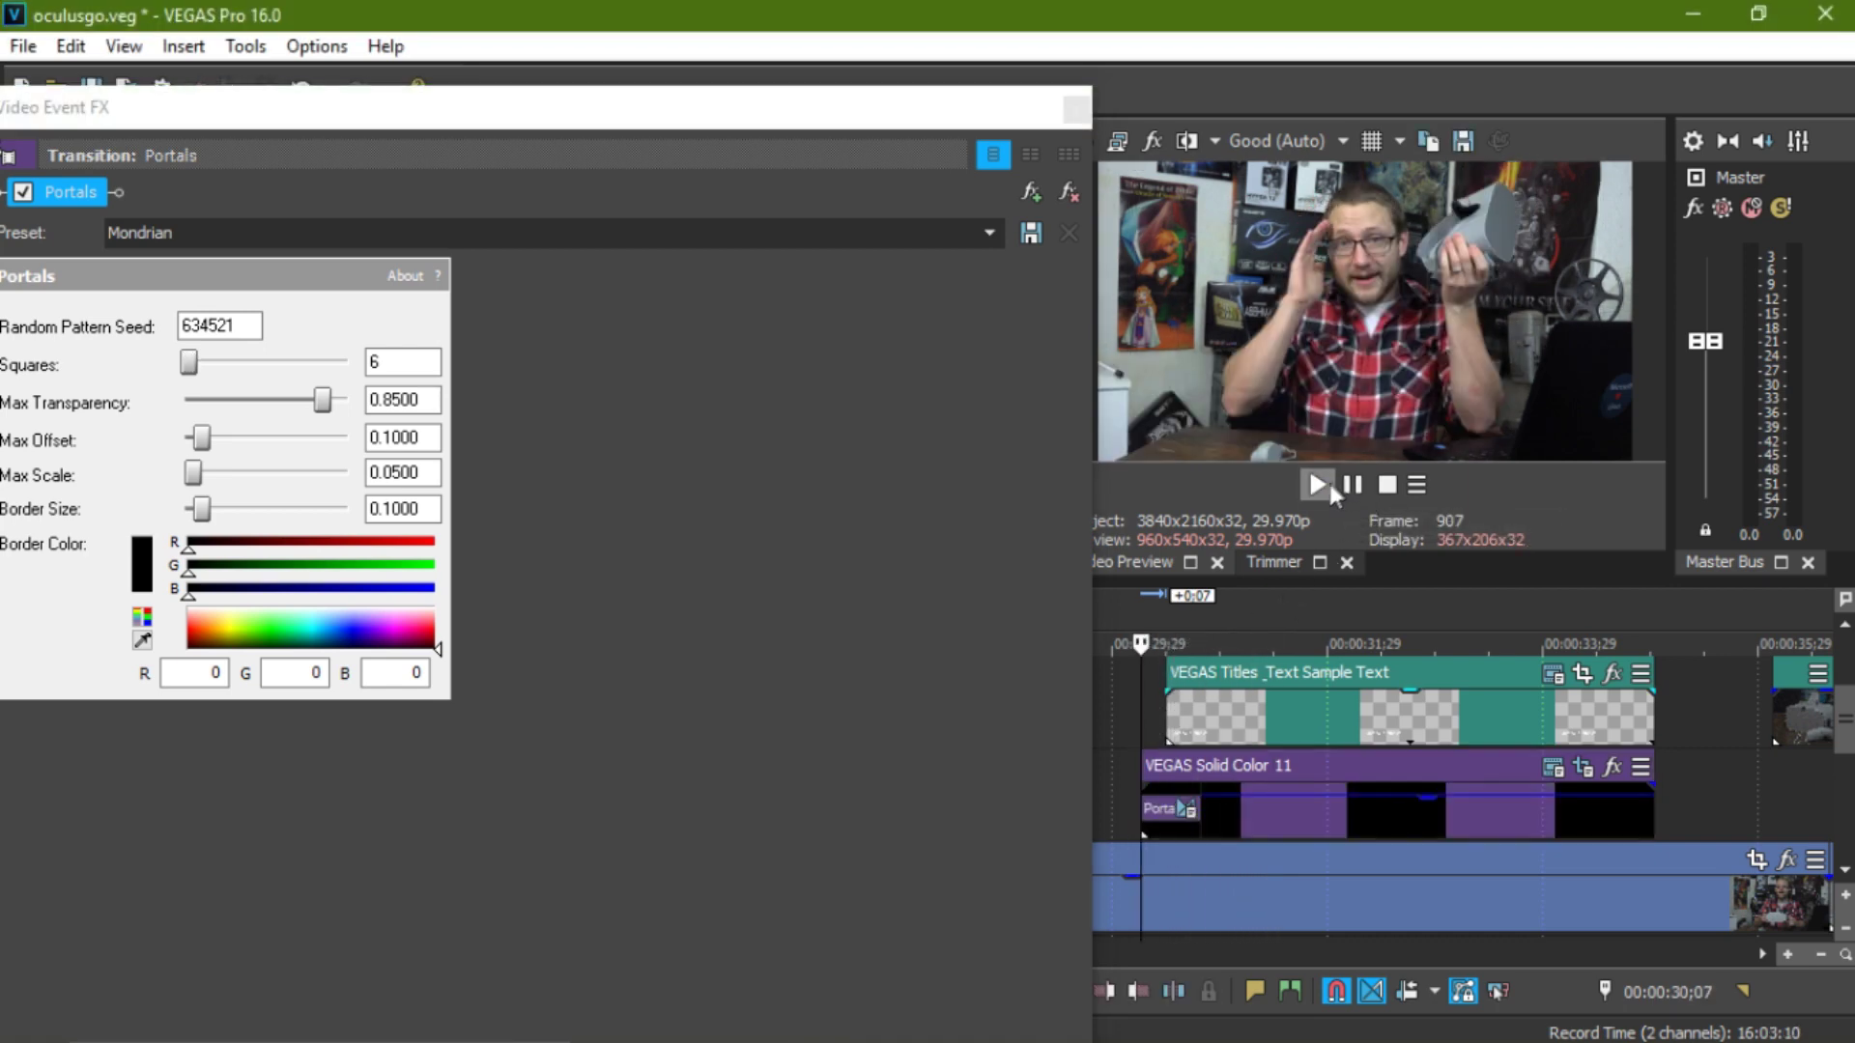
left_click(1317, 484)
left_click(1352, 486)
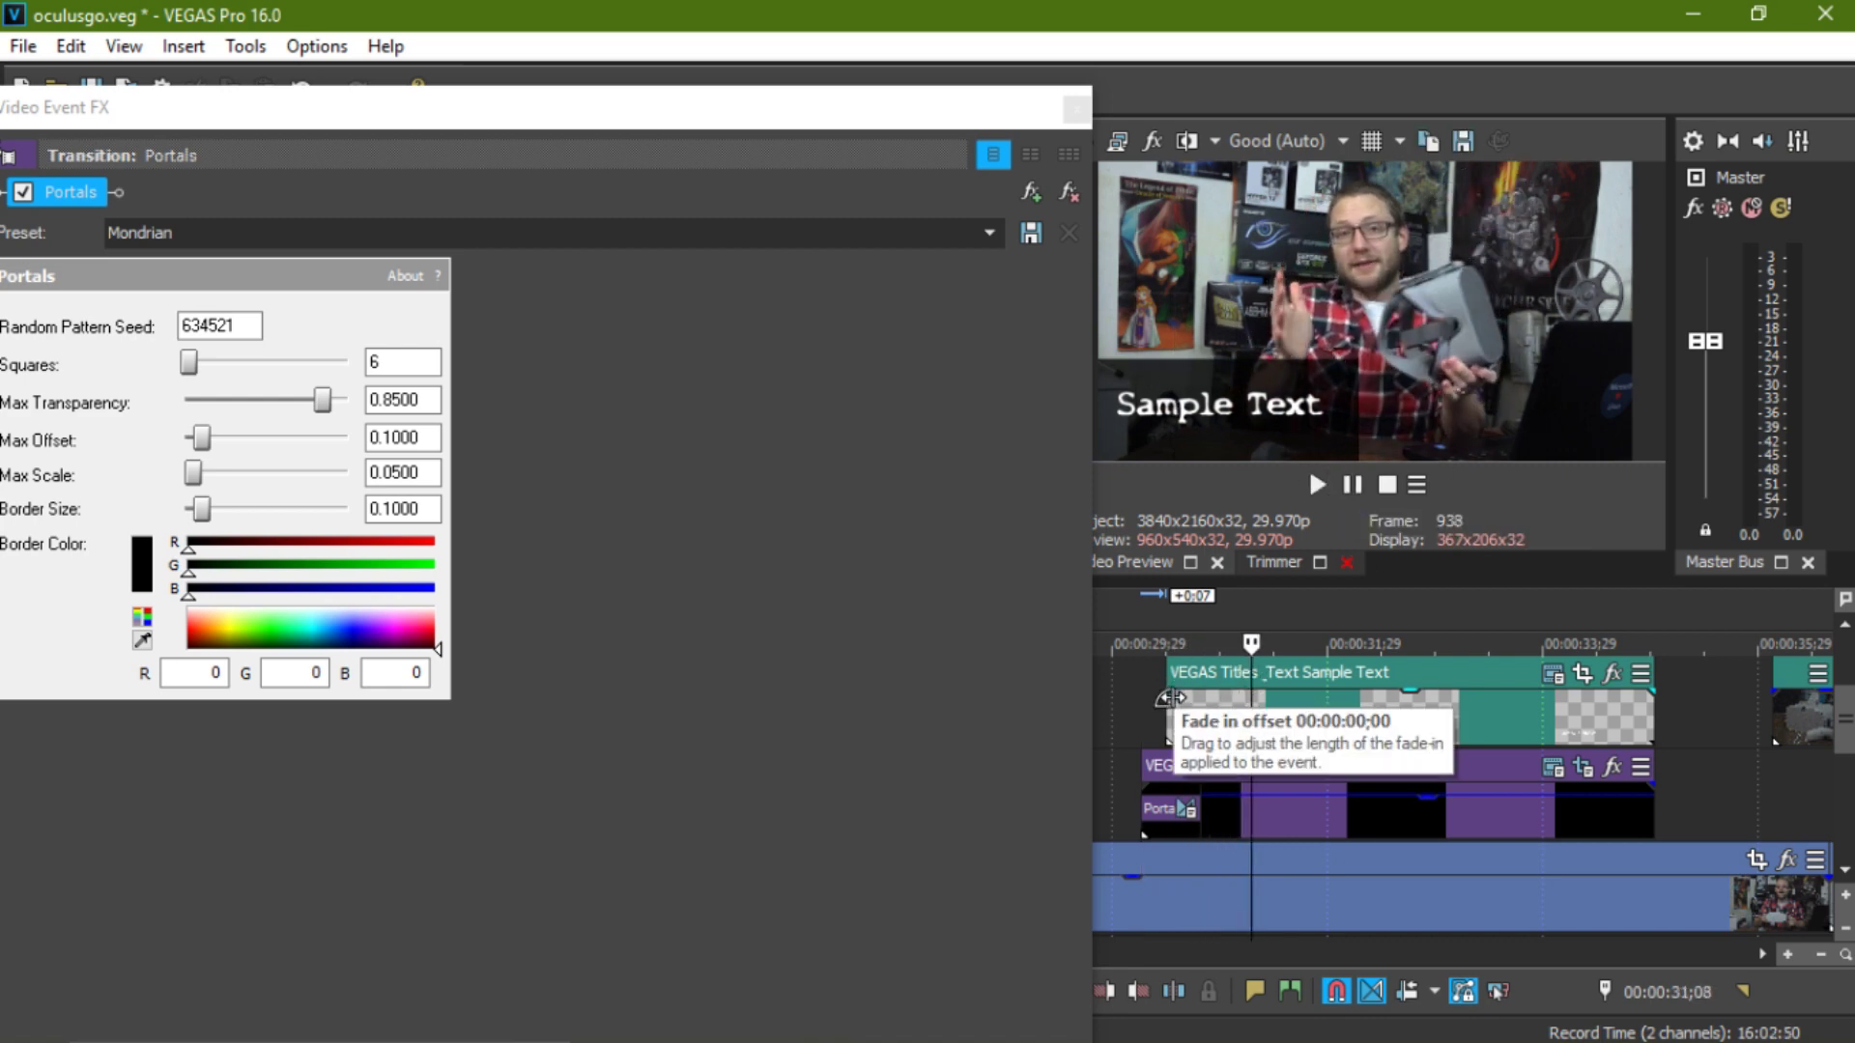
left_click_drag(1171, 716, 1256, 690)
left_click(1078, 109)
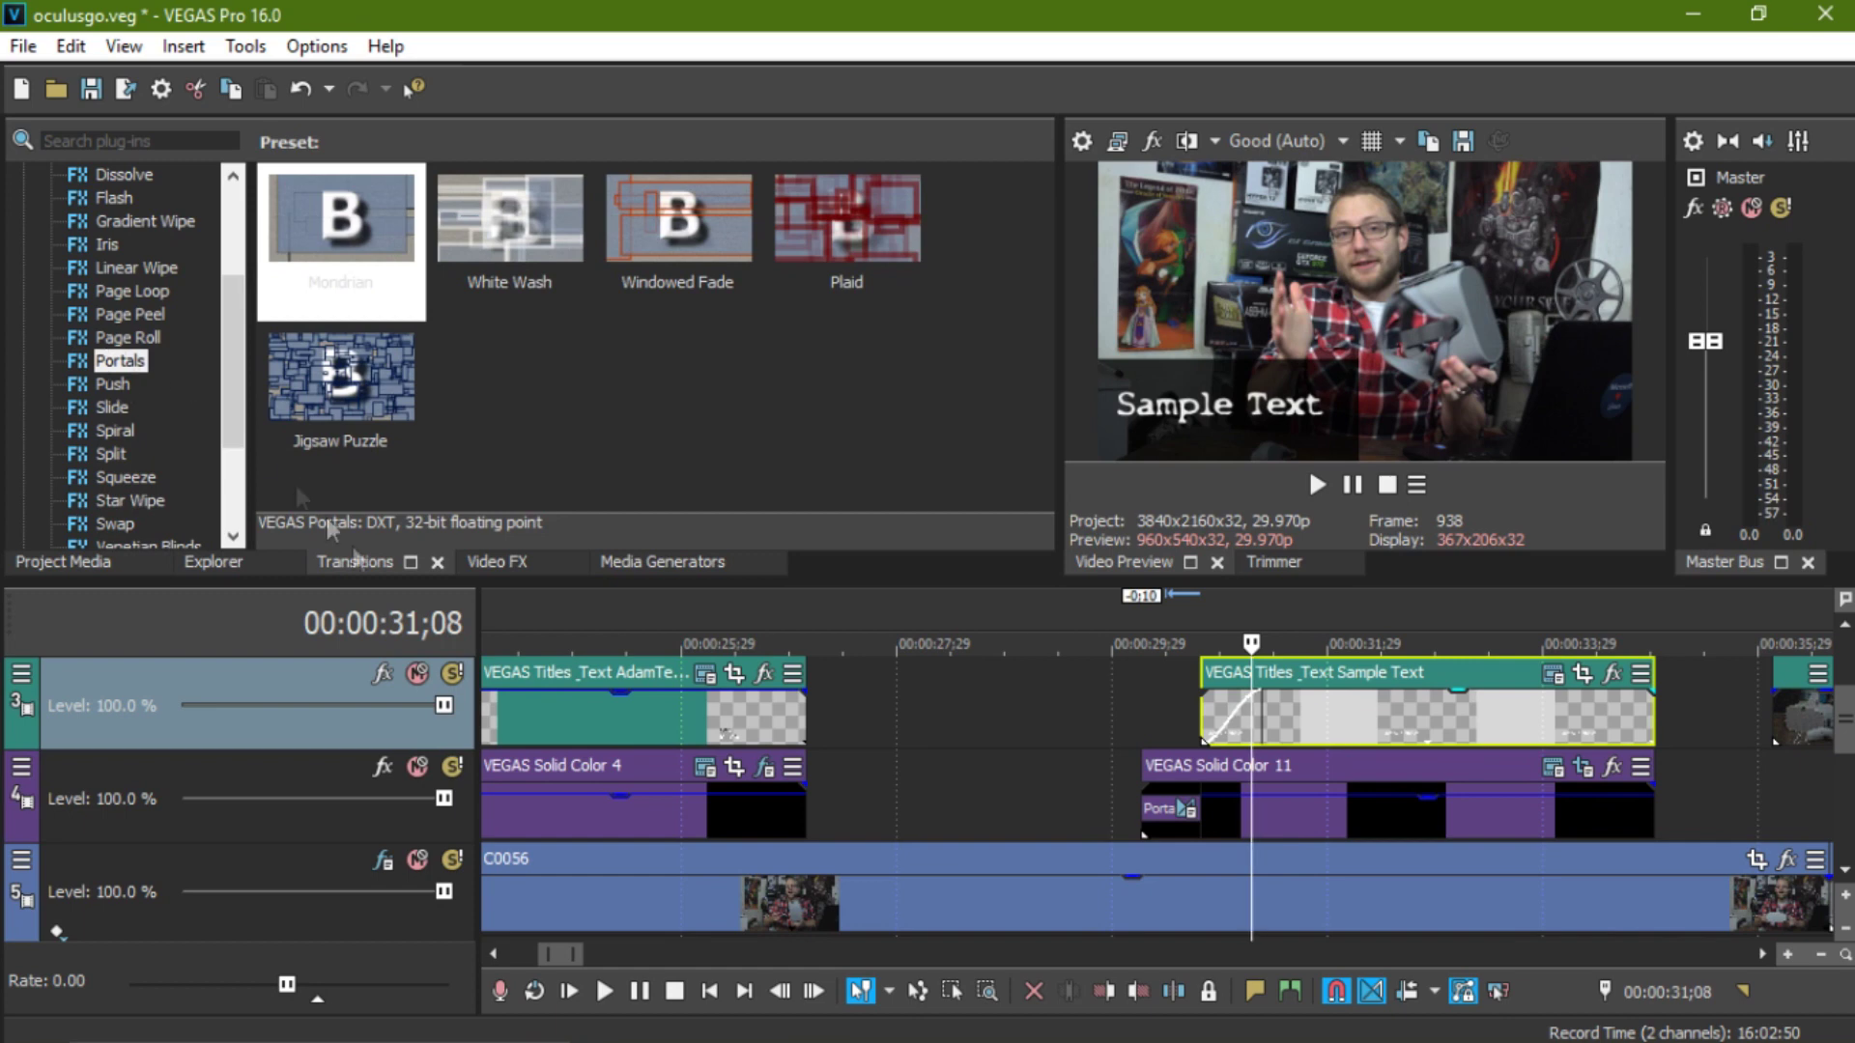
scroll(704, 804, "down", 1)
scroll(705, 808, "down", 1)
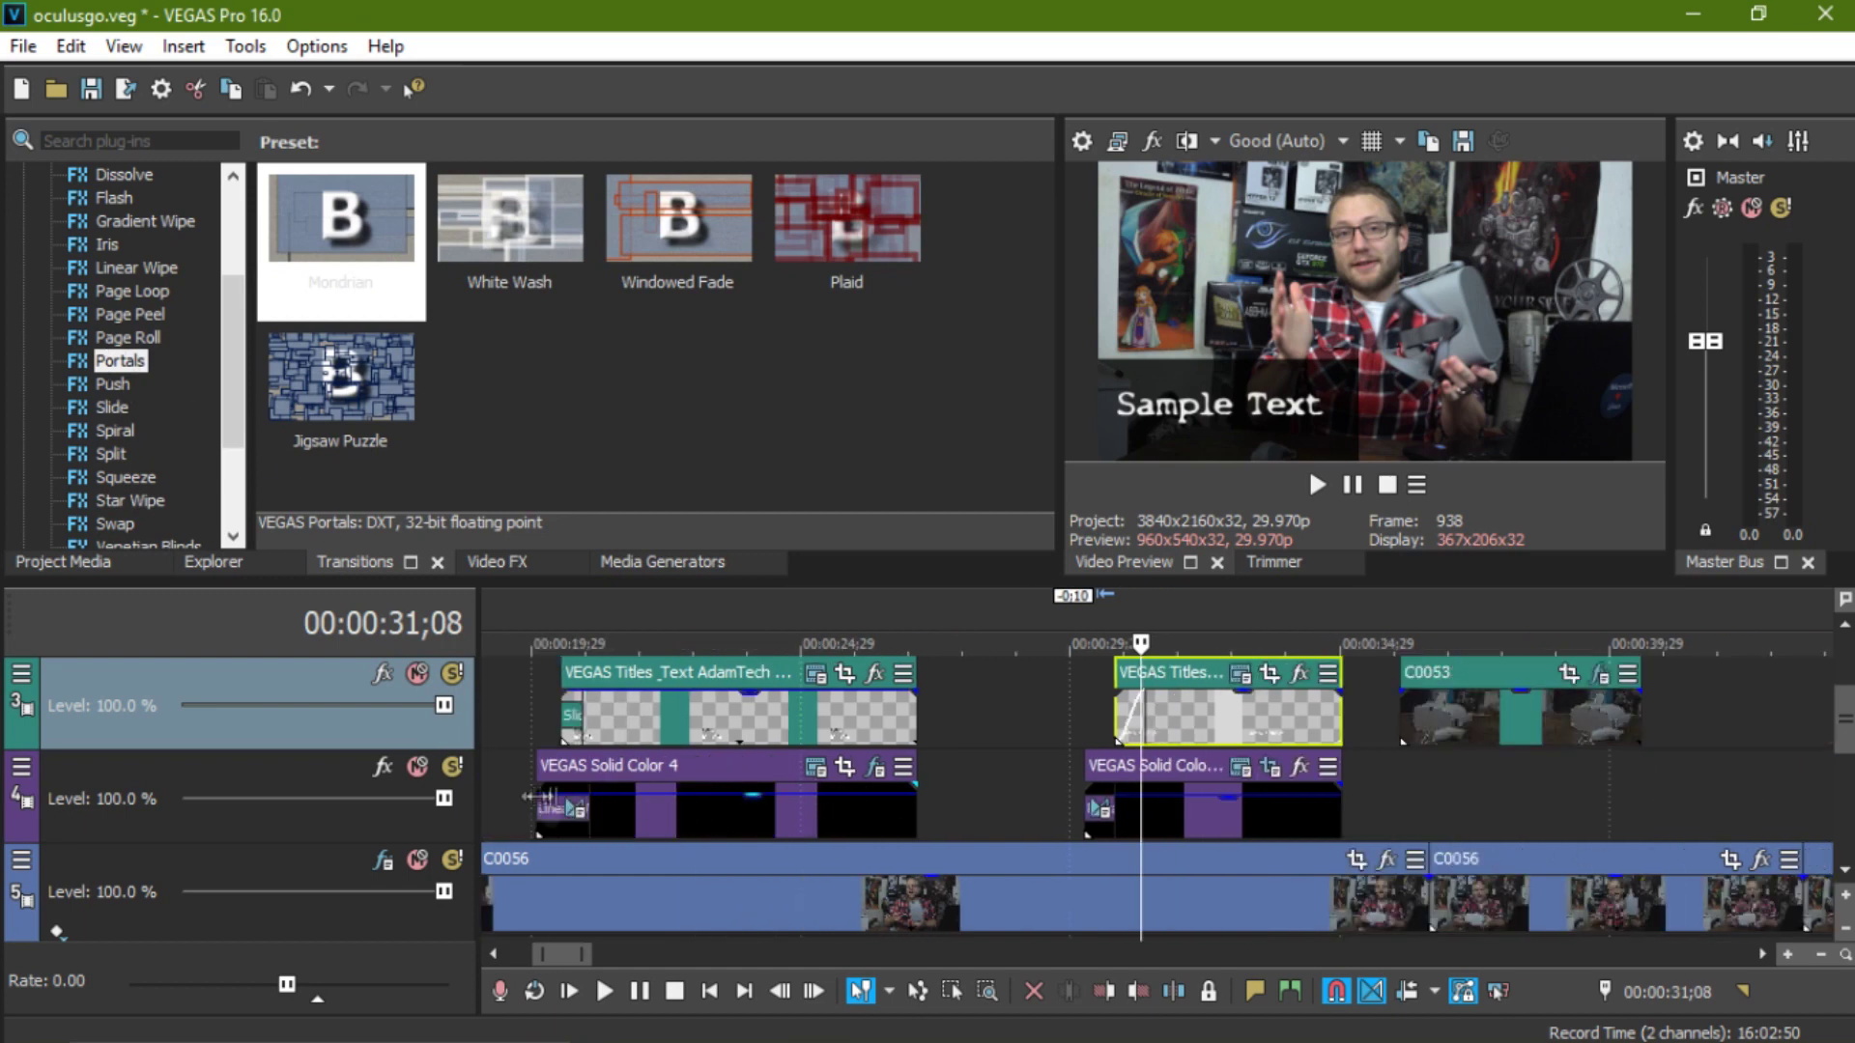
left_click(512, 728)
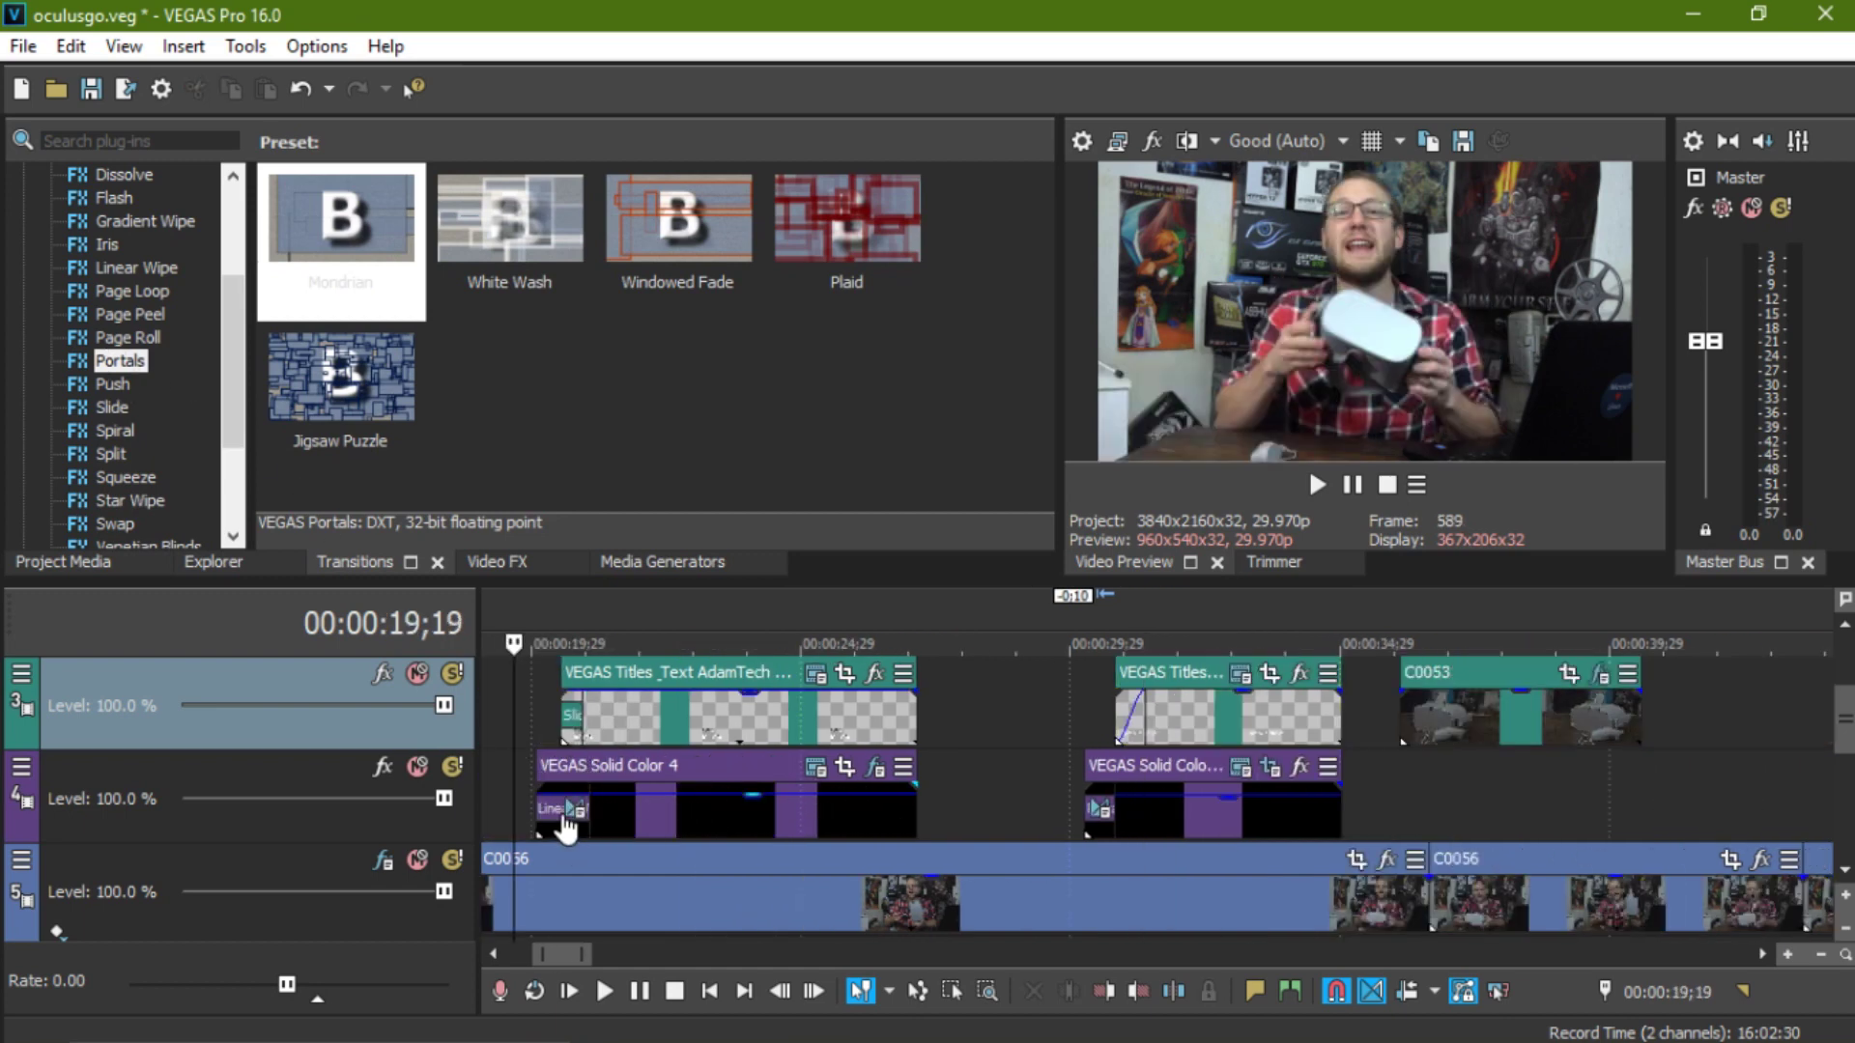
scroll(711, 762, "up", 2)
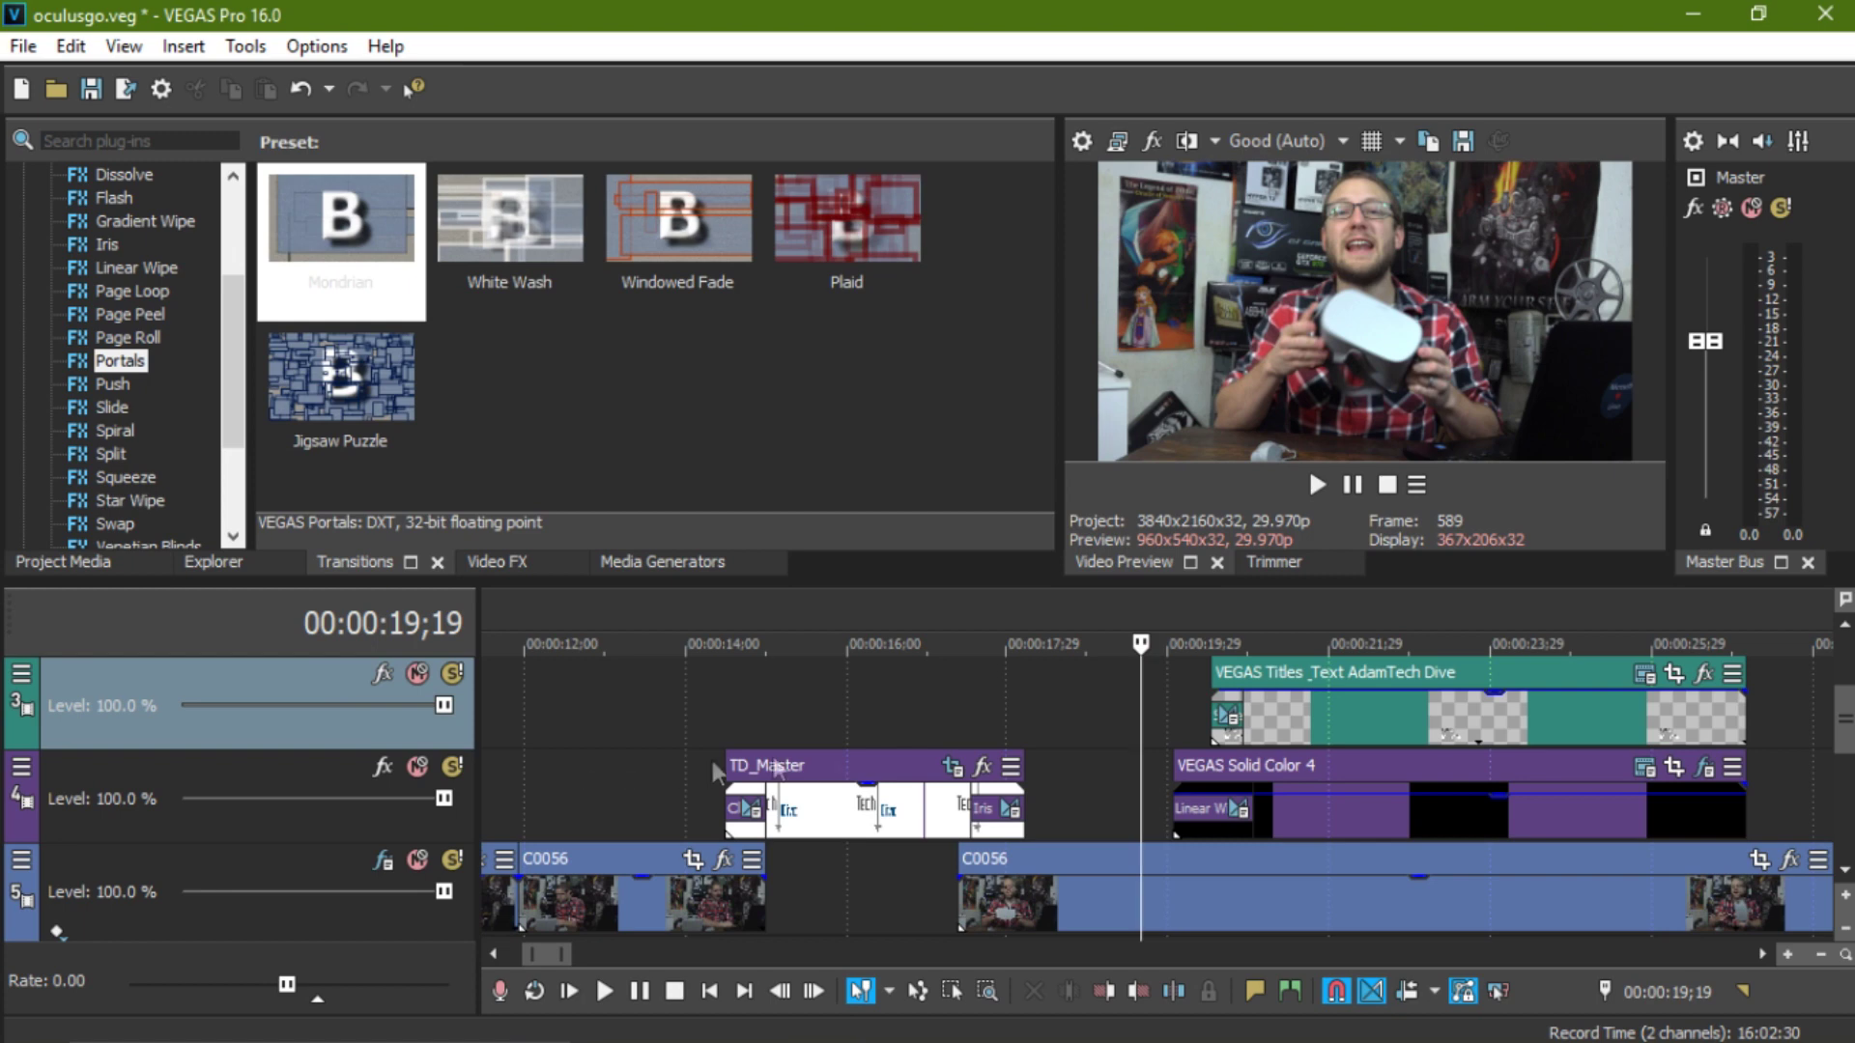
left_click(1174, 717)
left_click(1316, 484)
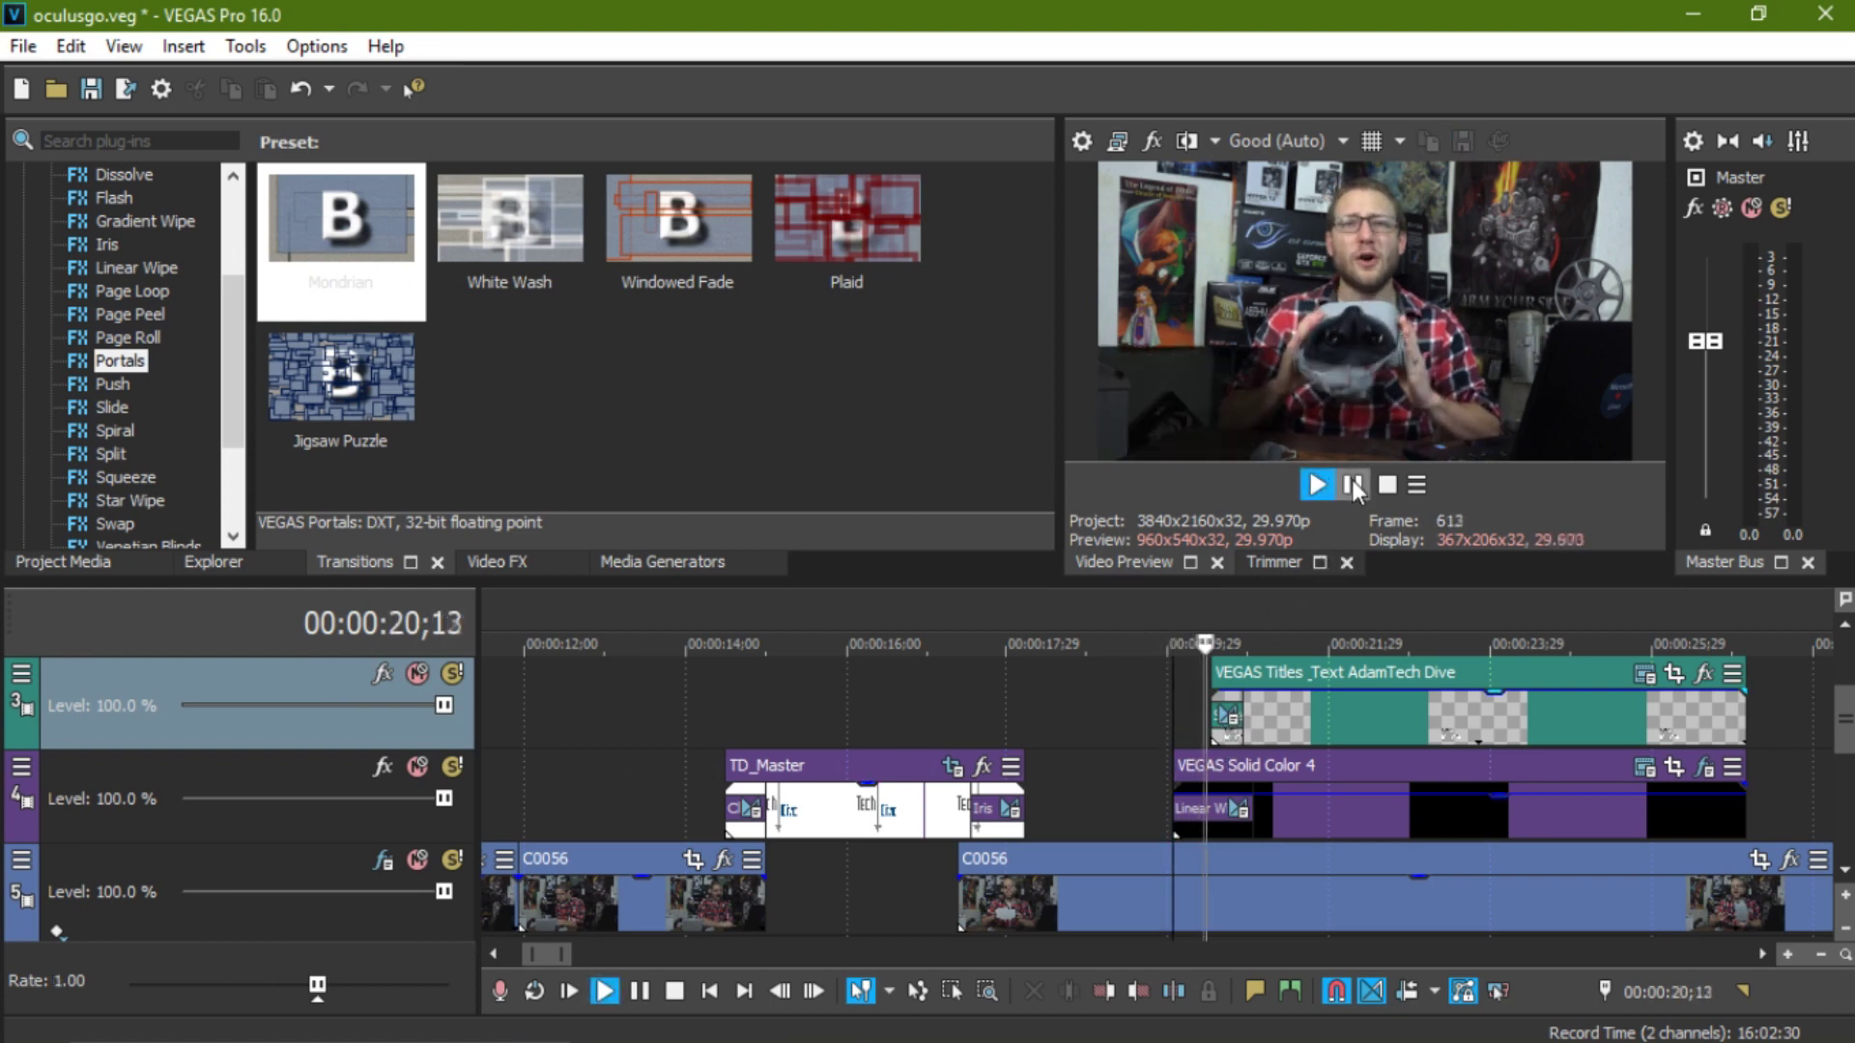
left_click(1353, 483)
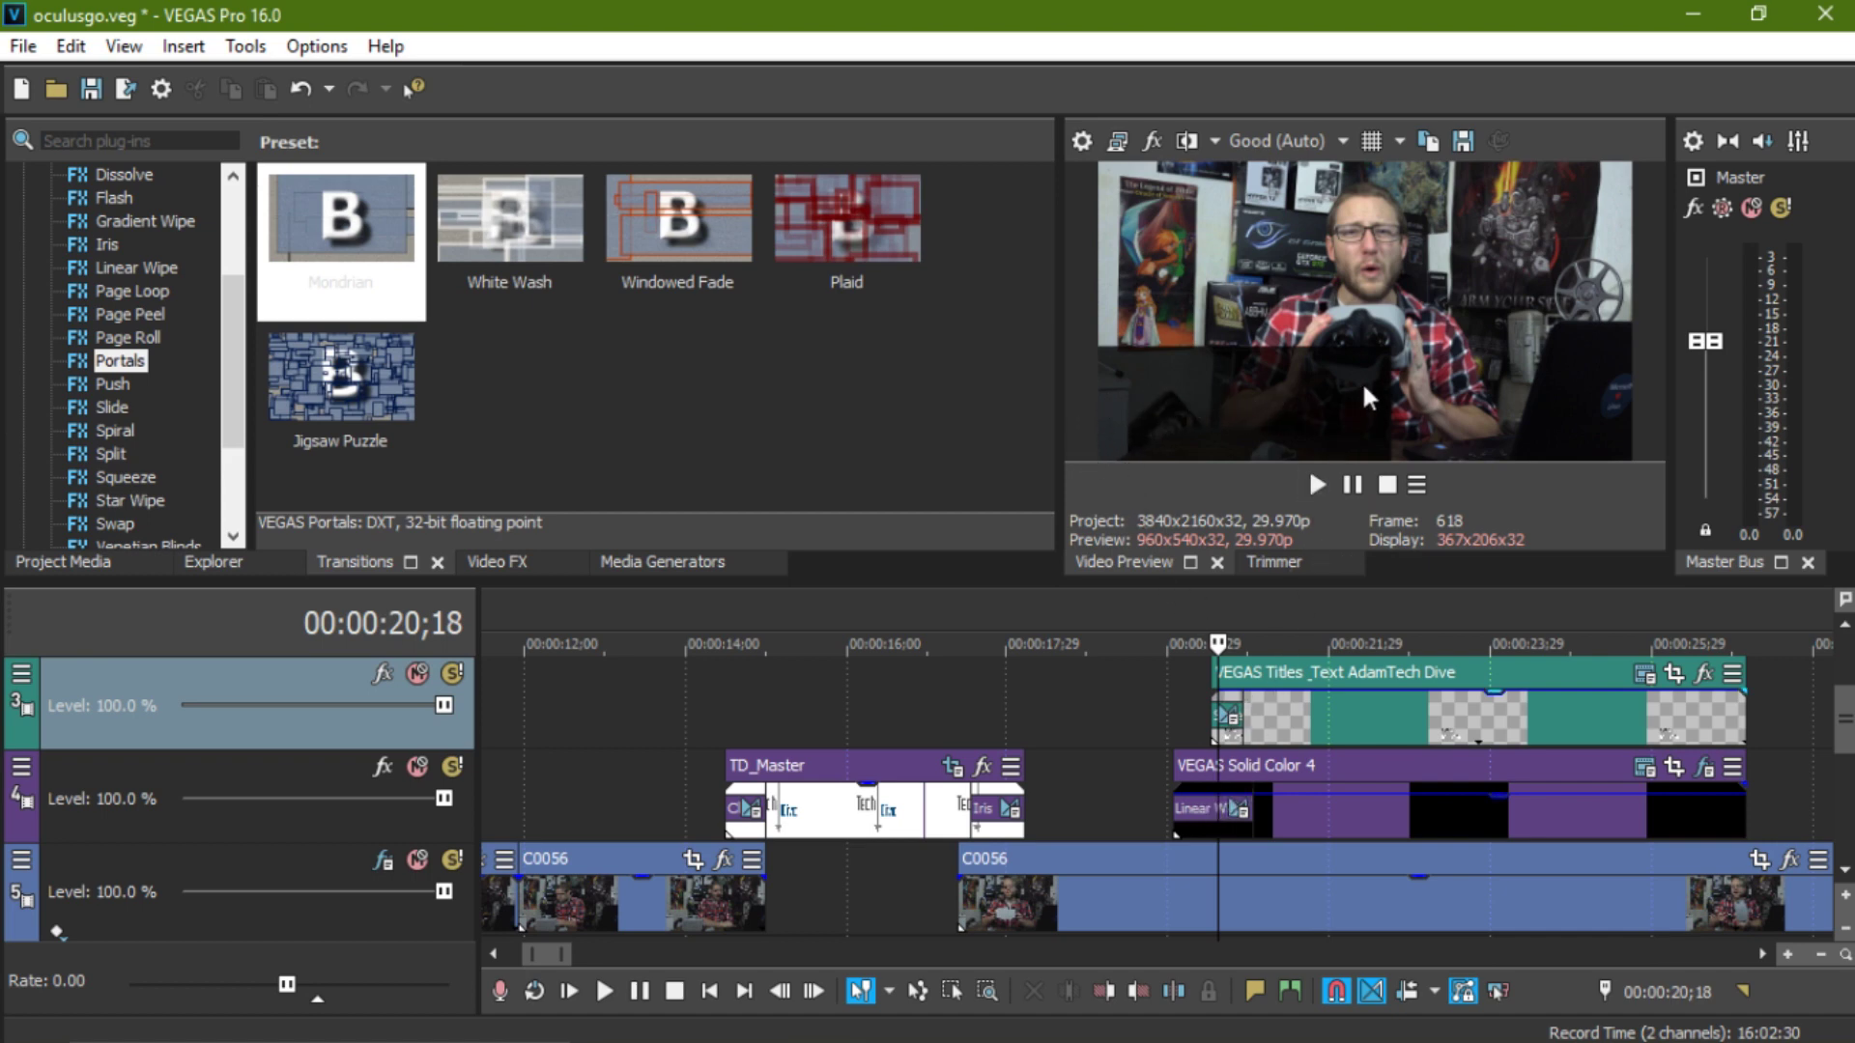
left_click(1319, 484)
left_click(1350, 483)
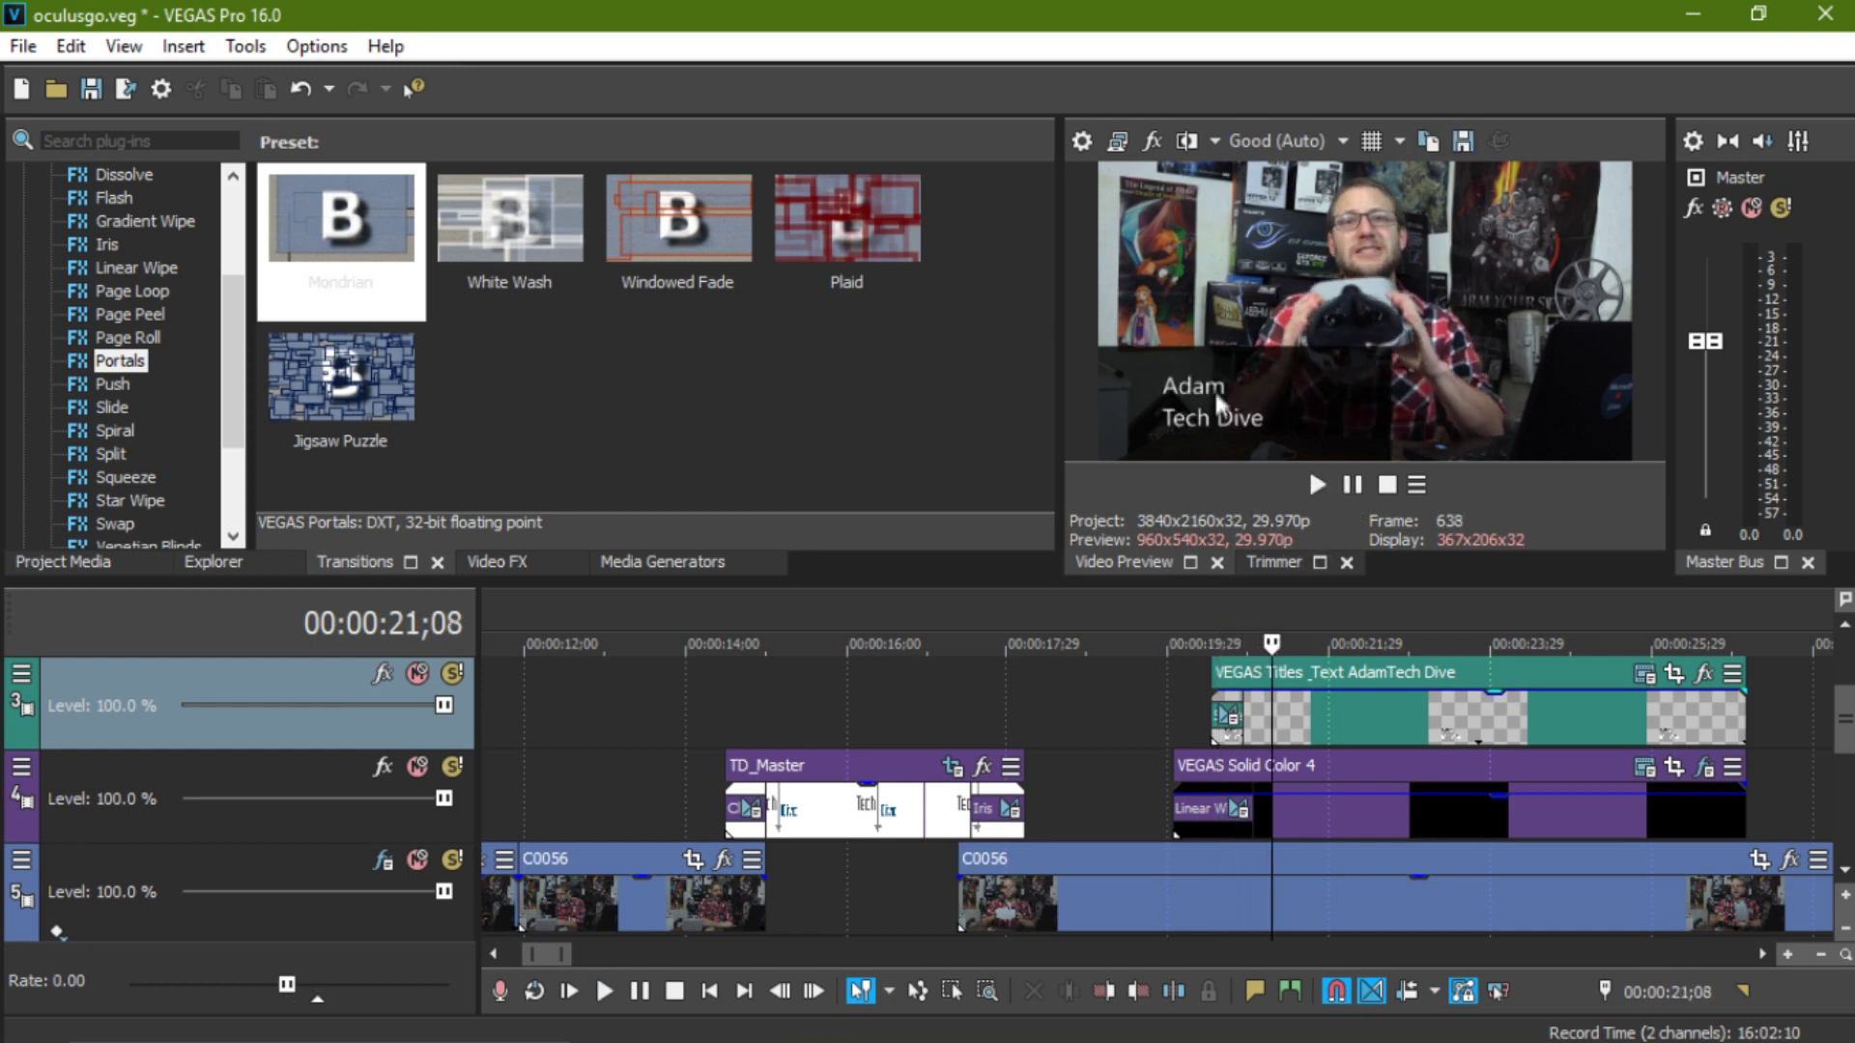
scroll(1221, 677, "down", 3)
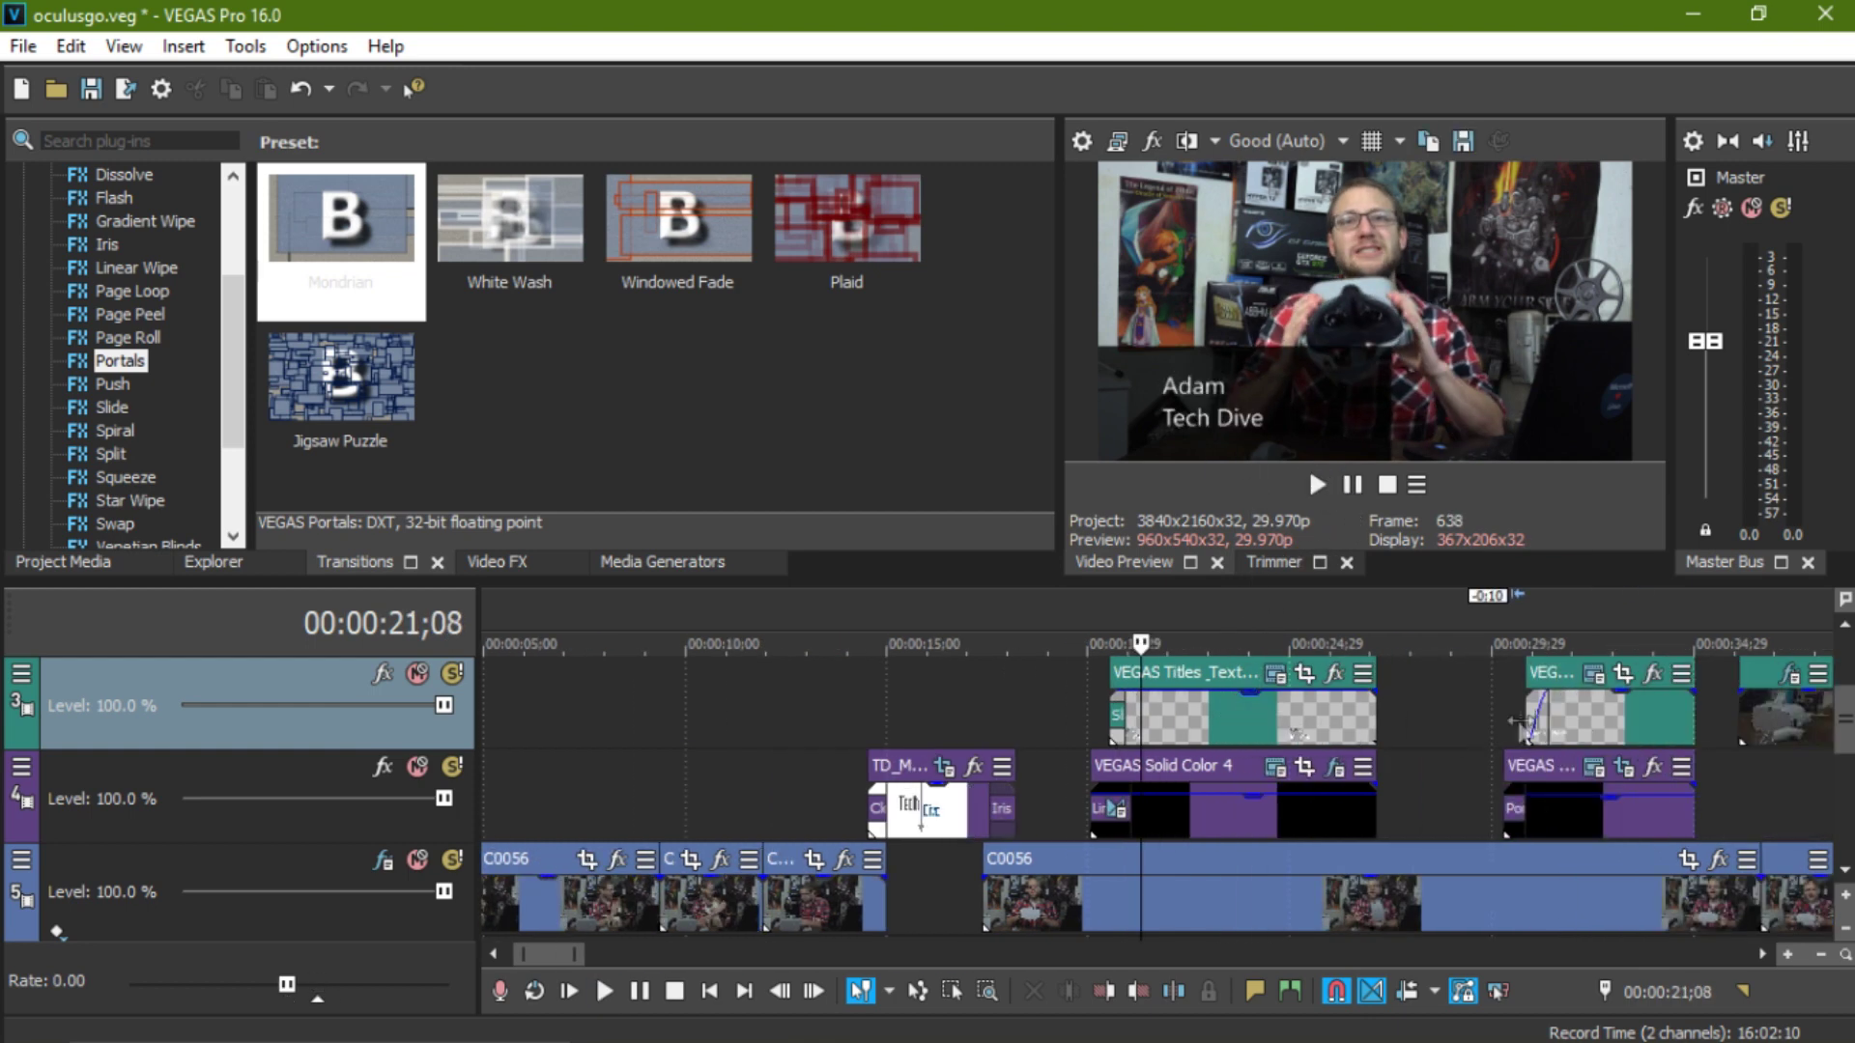
left_click(1522, 723)
- Browse the Slide, Squeeze, Venetian Blinds and Swap transition presets, down to the Swap variants
scroll(1520, 736, "up", 5)
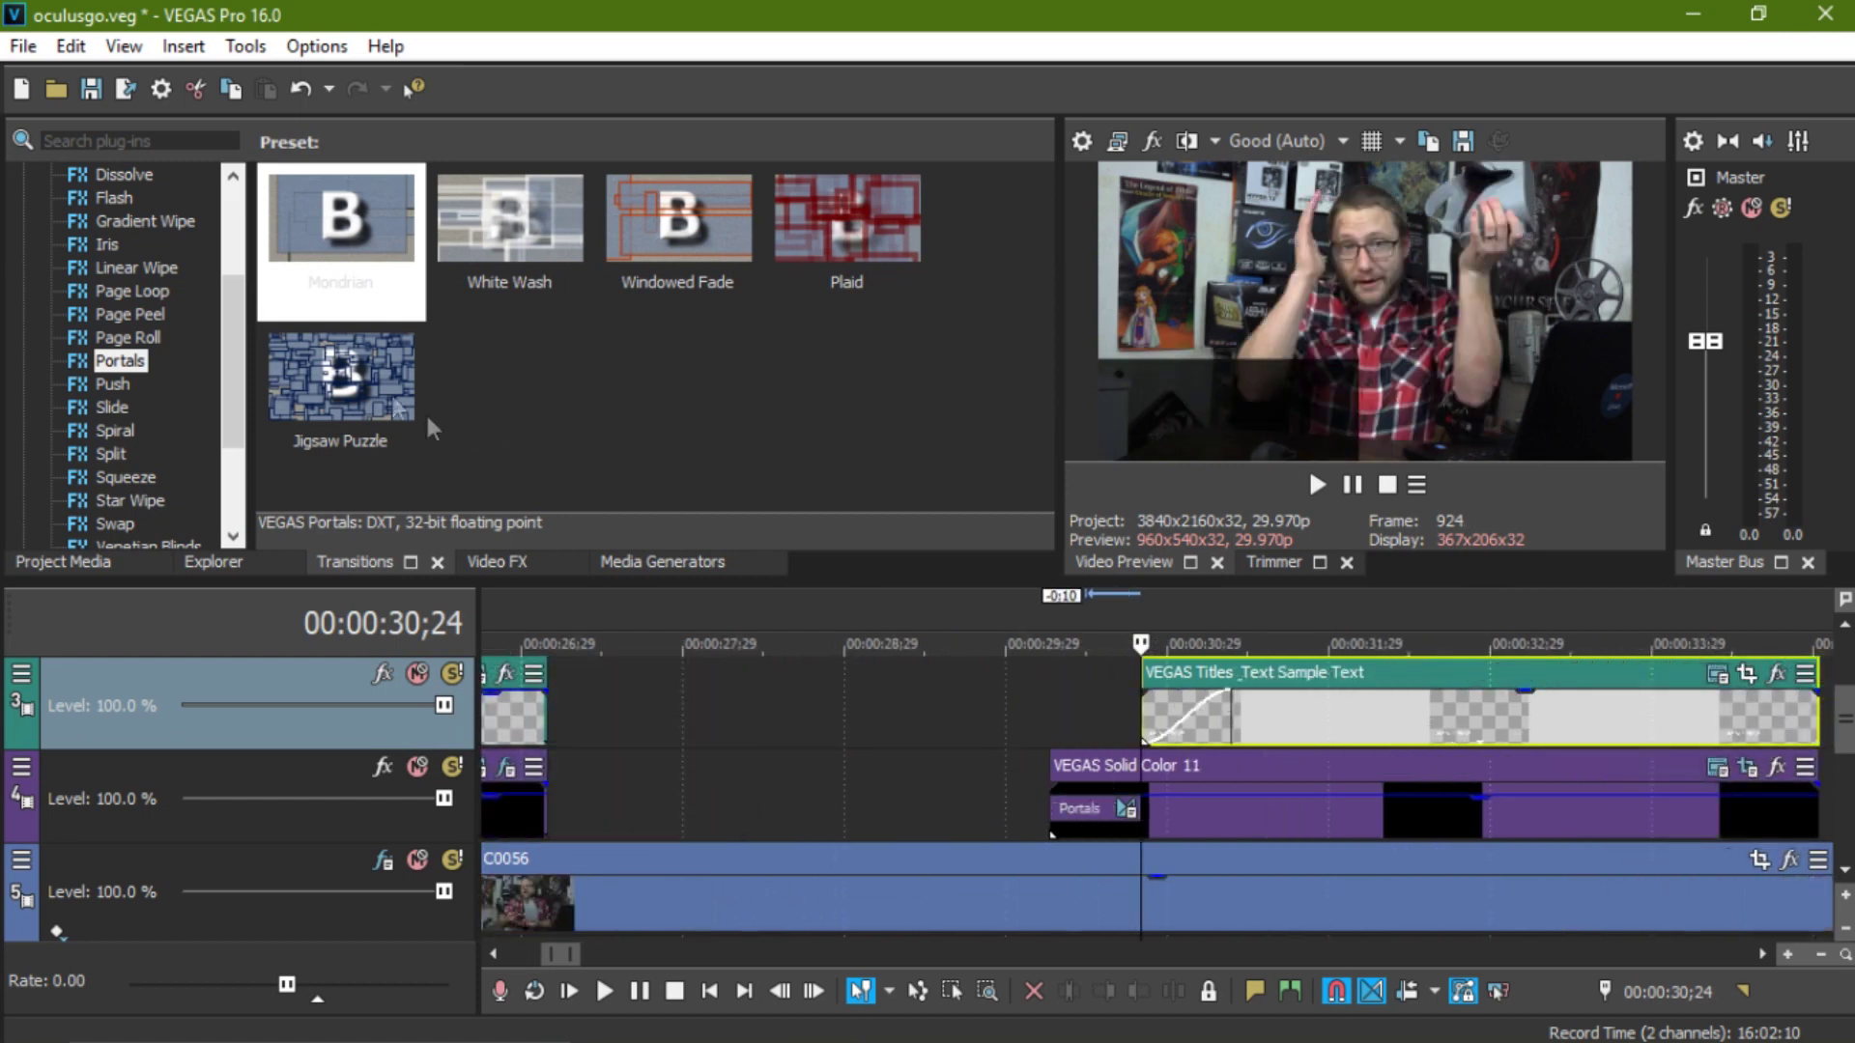
left_click(116, 407)
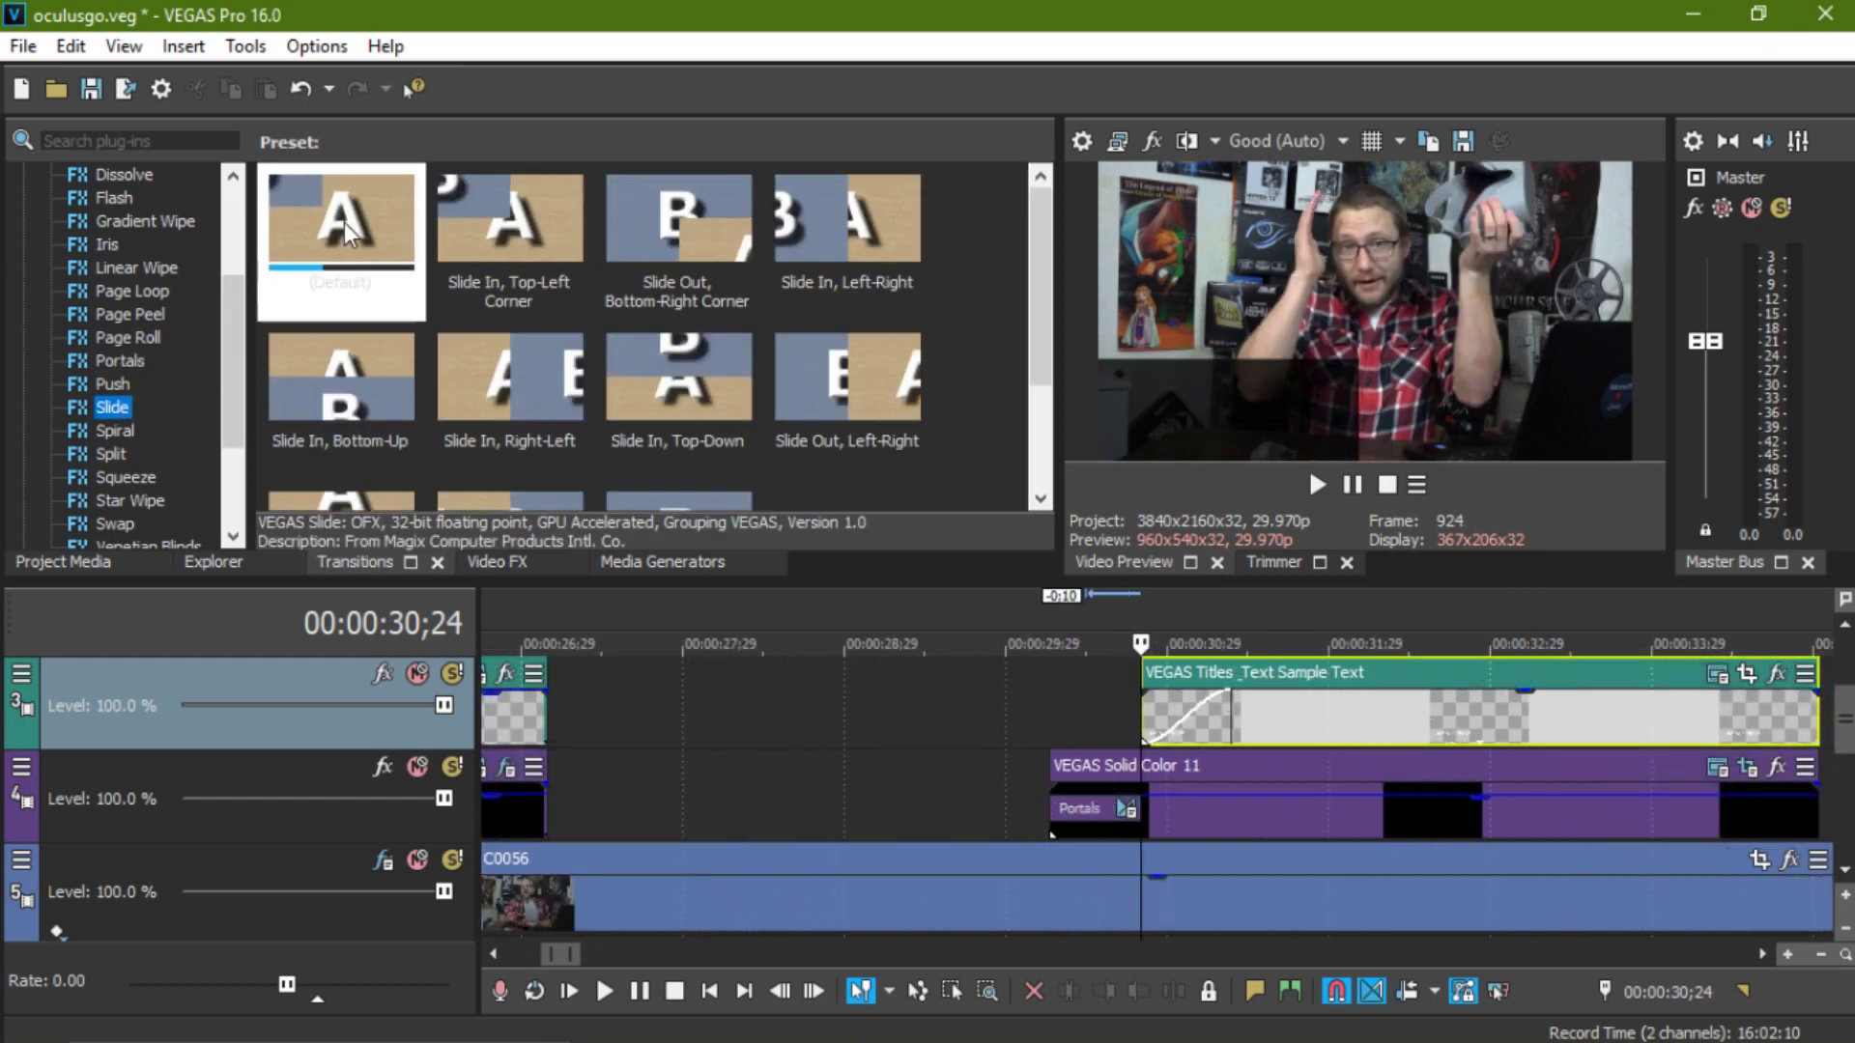
left_click(130, 476)
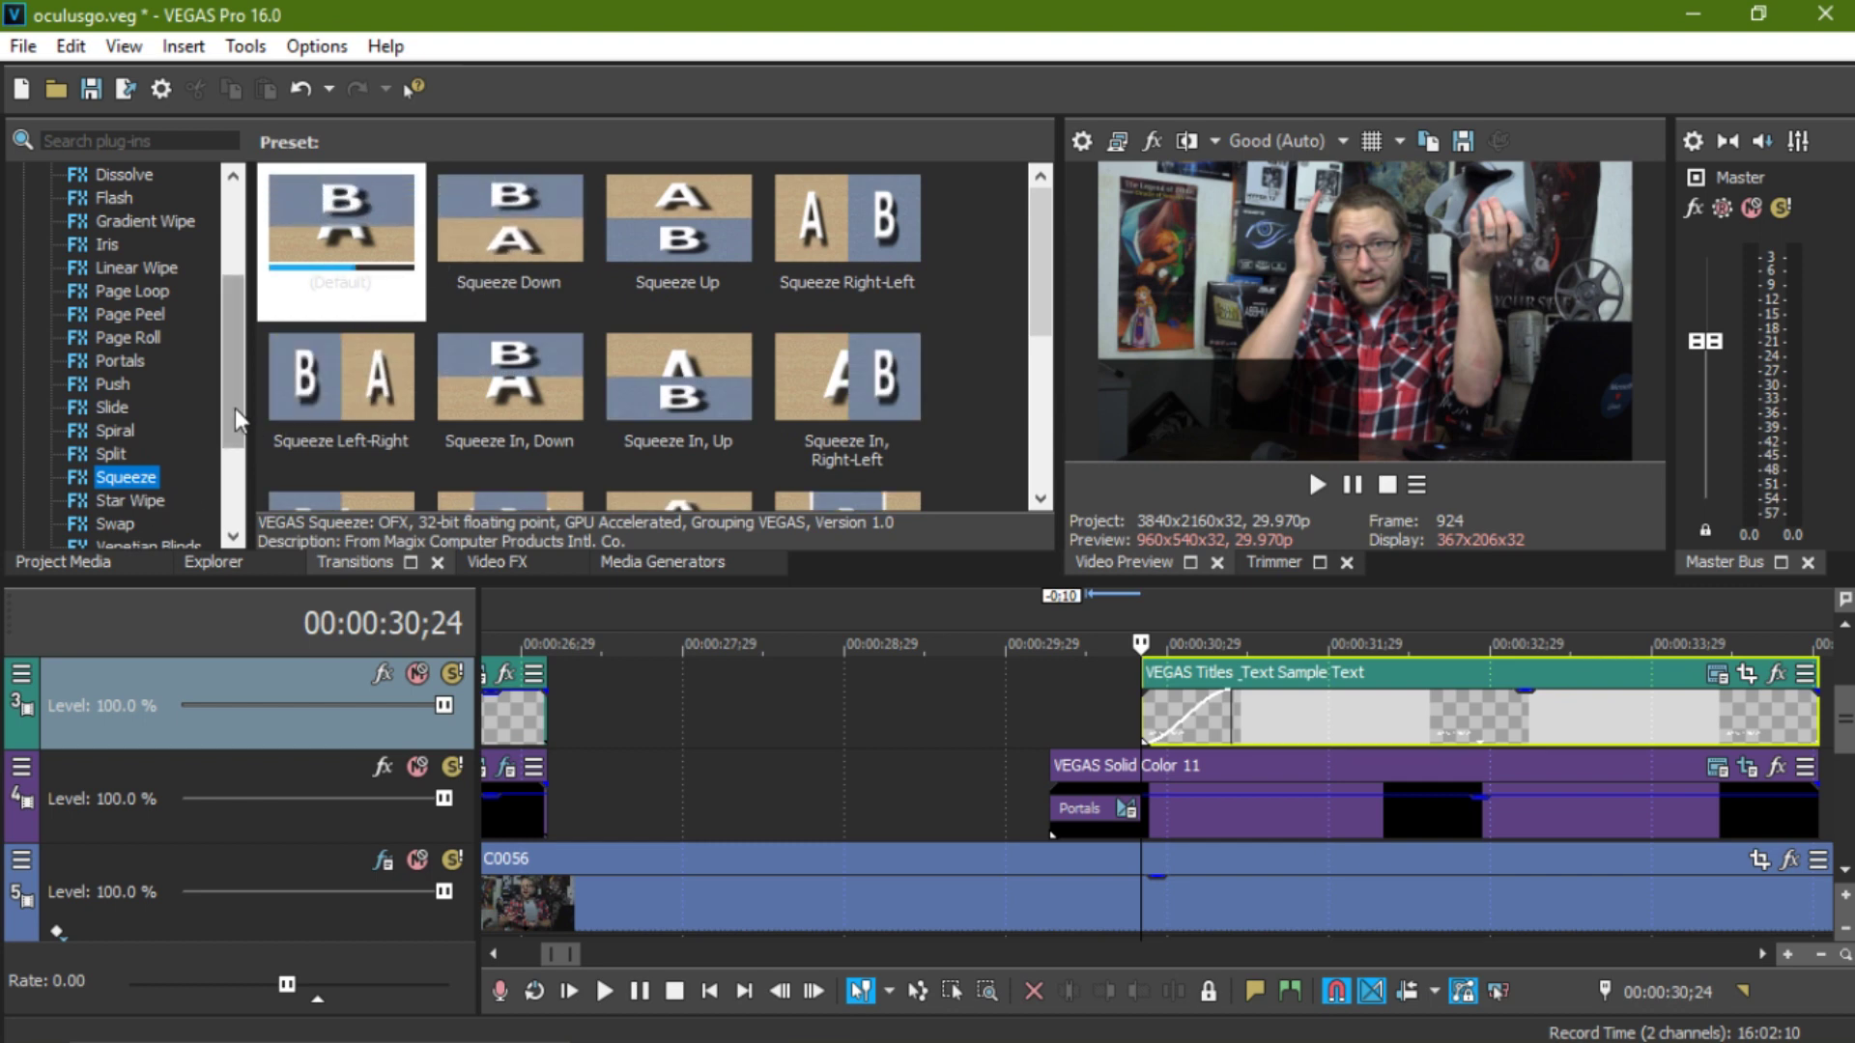
left_click_drag(235, 408, 223, 451)
left_click(137, 451)
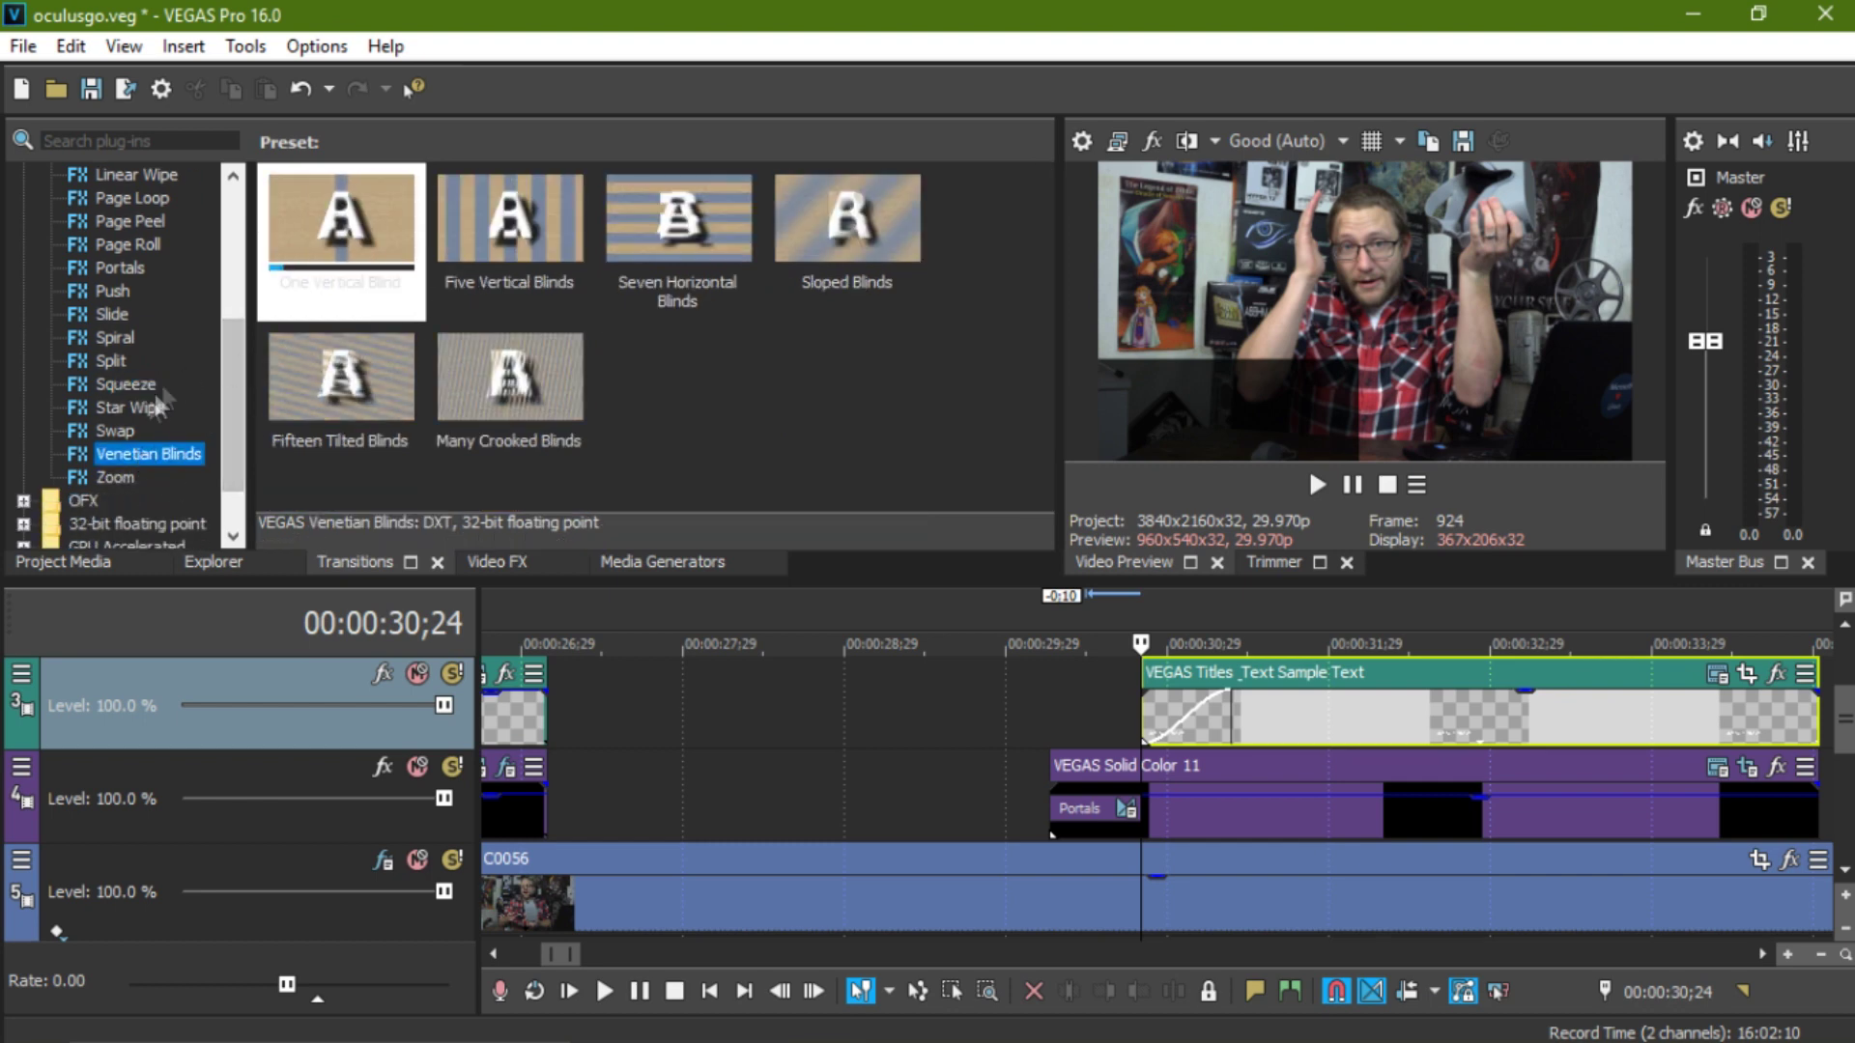
left_click(122, 432)
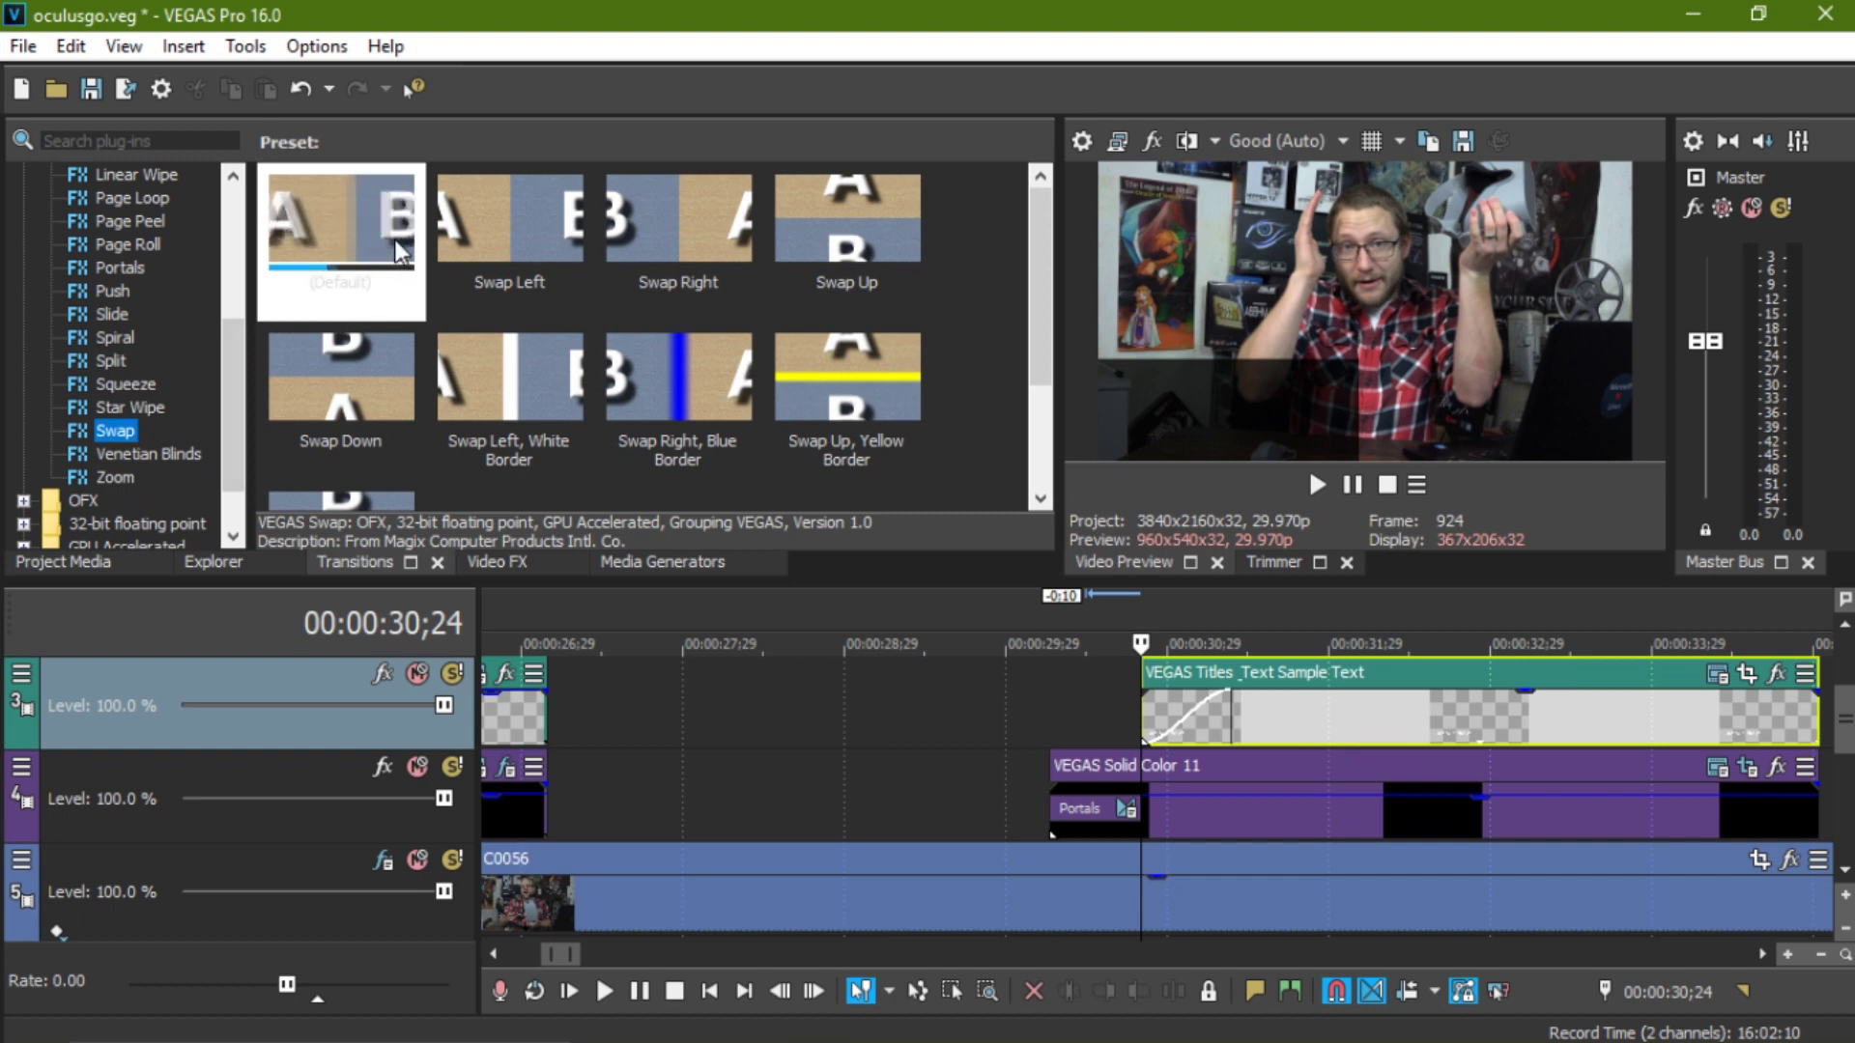
scroll(394, 239, "down", 1)
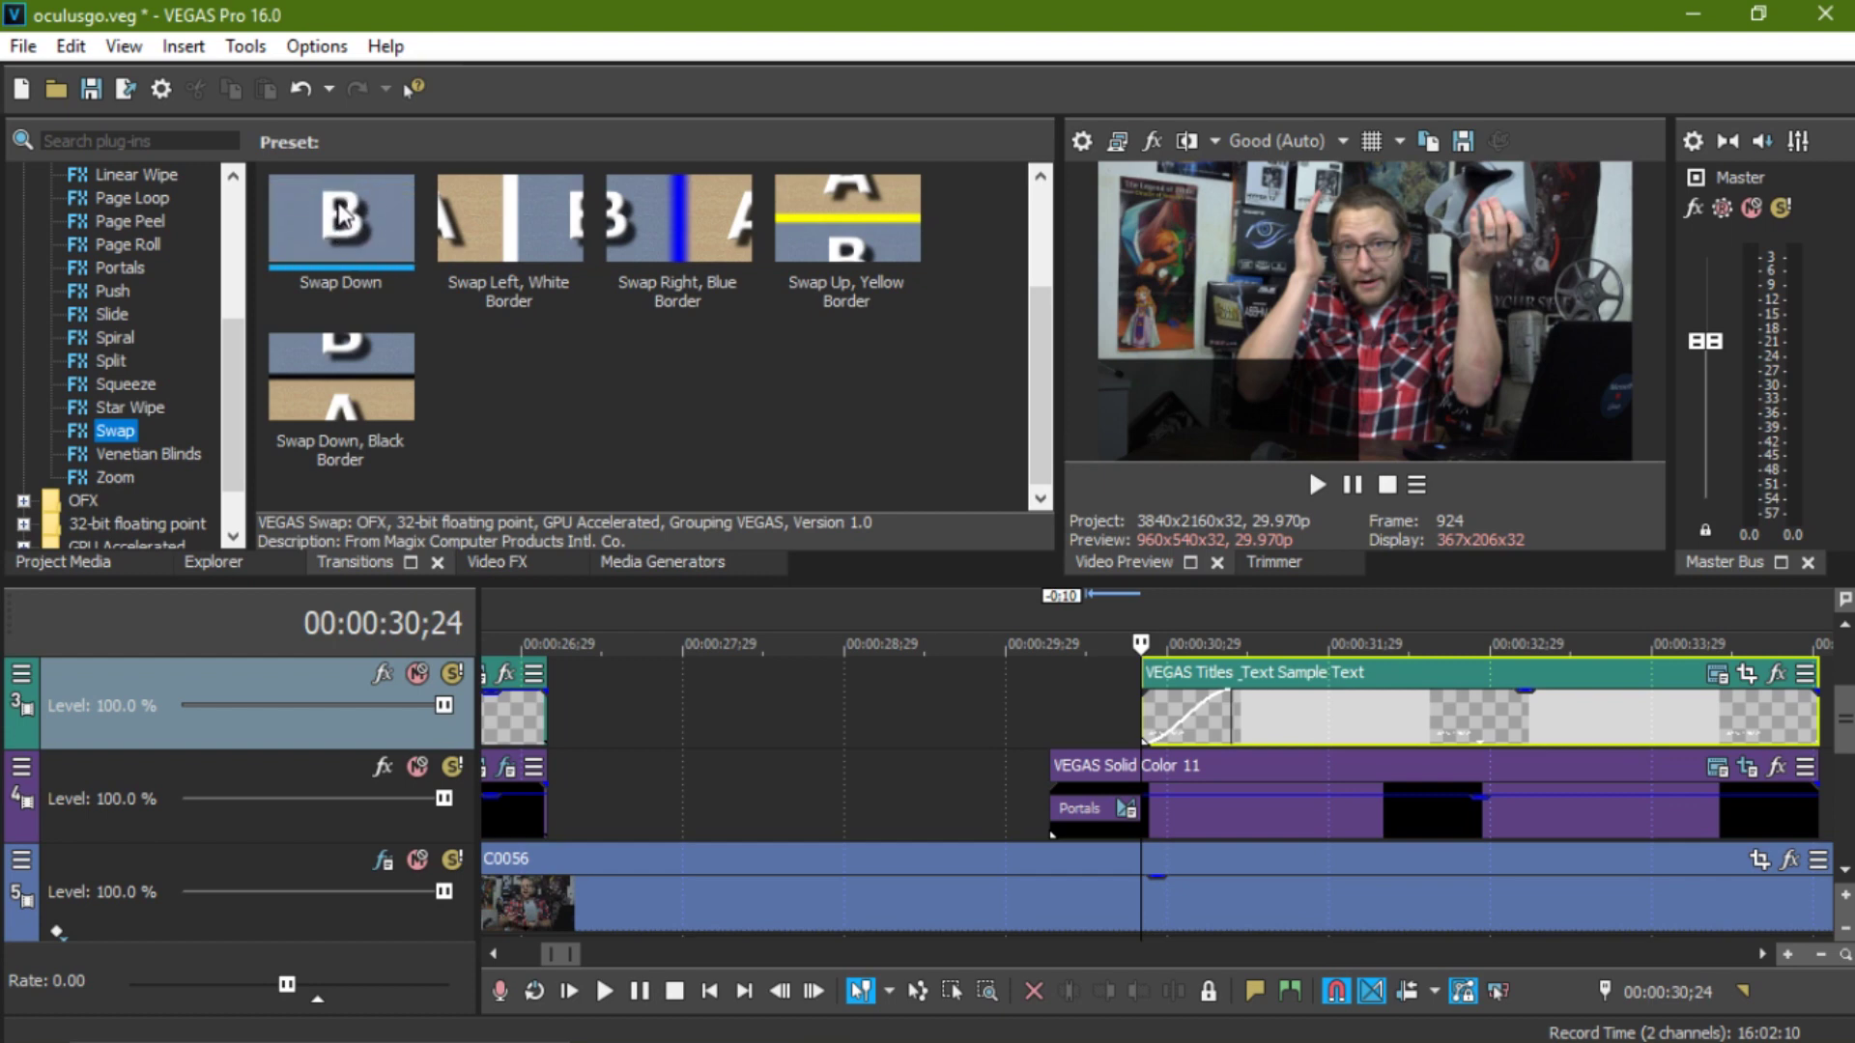
- Drop the Swap Down transition onto the Sample Text title's start and play it back
left_click_drag(338, 200, 1203, 720)
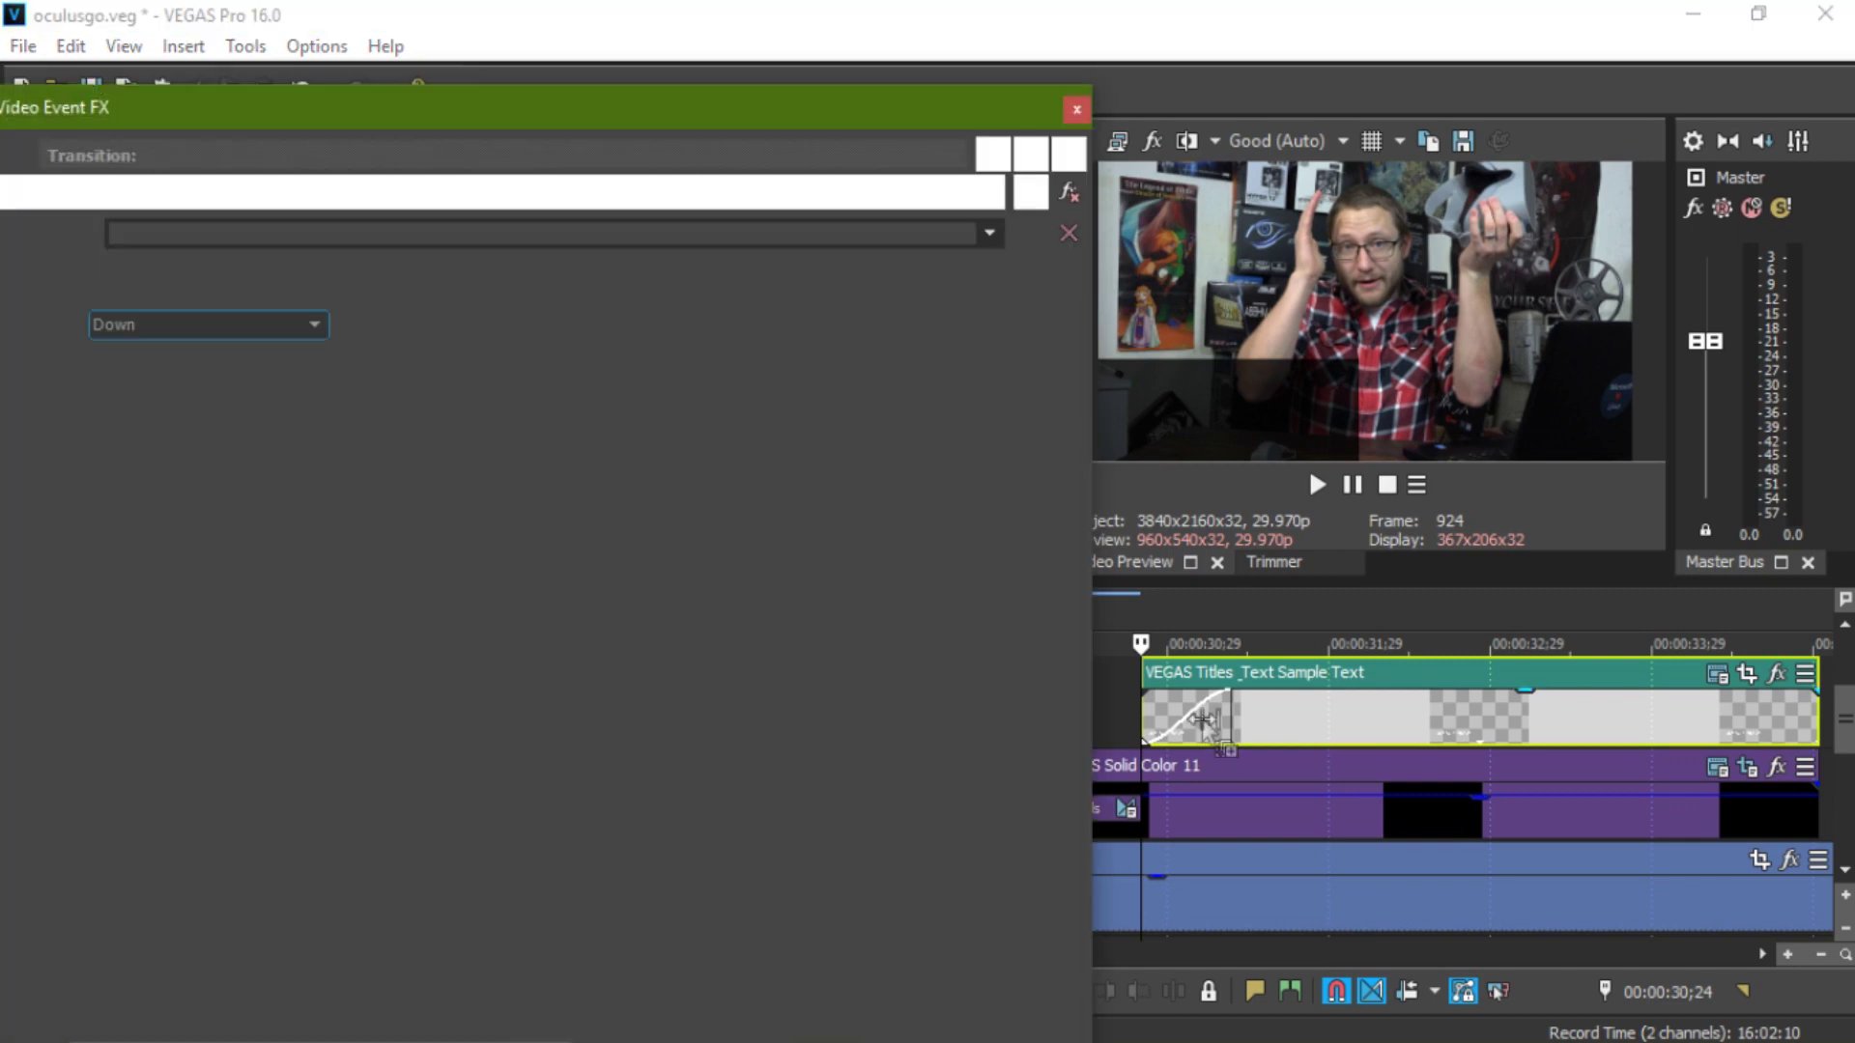
left_click(1076, 109)
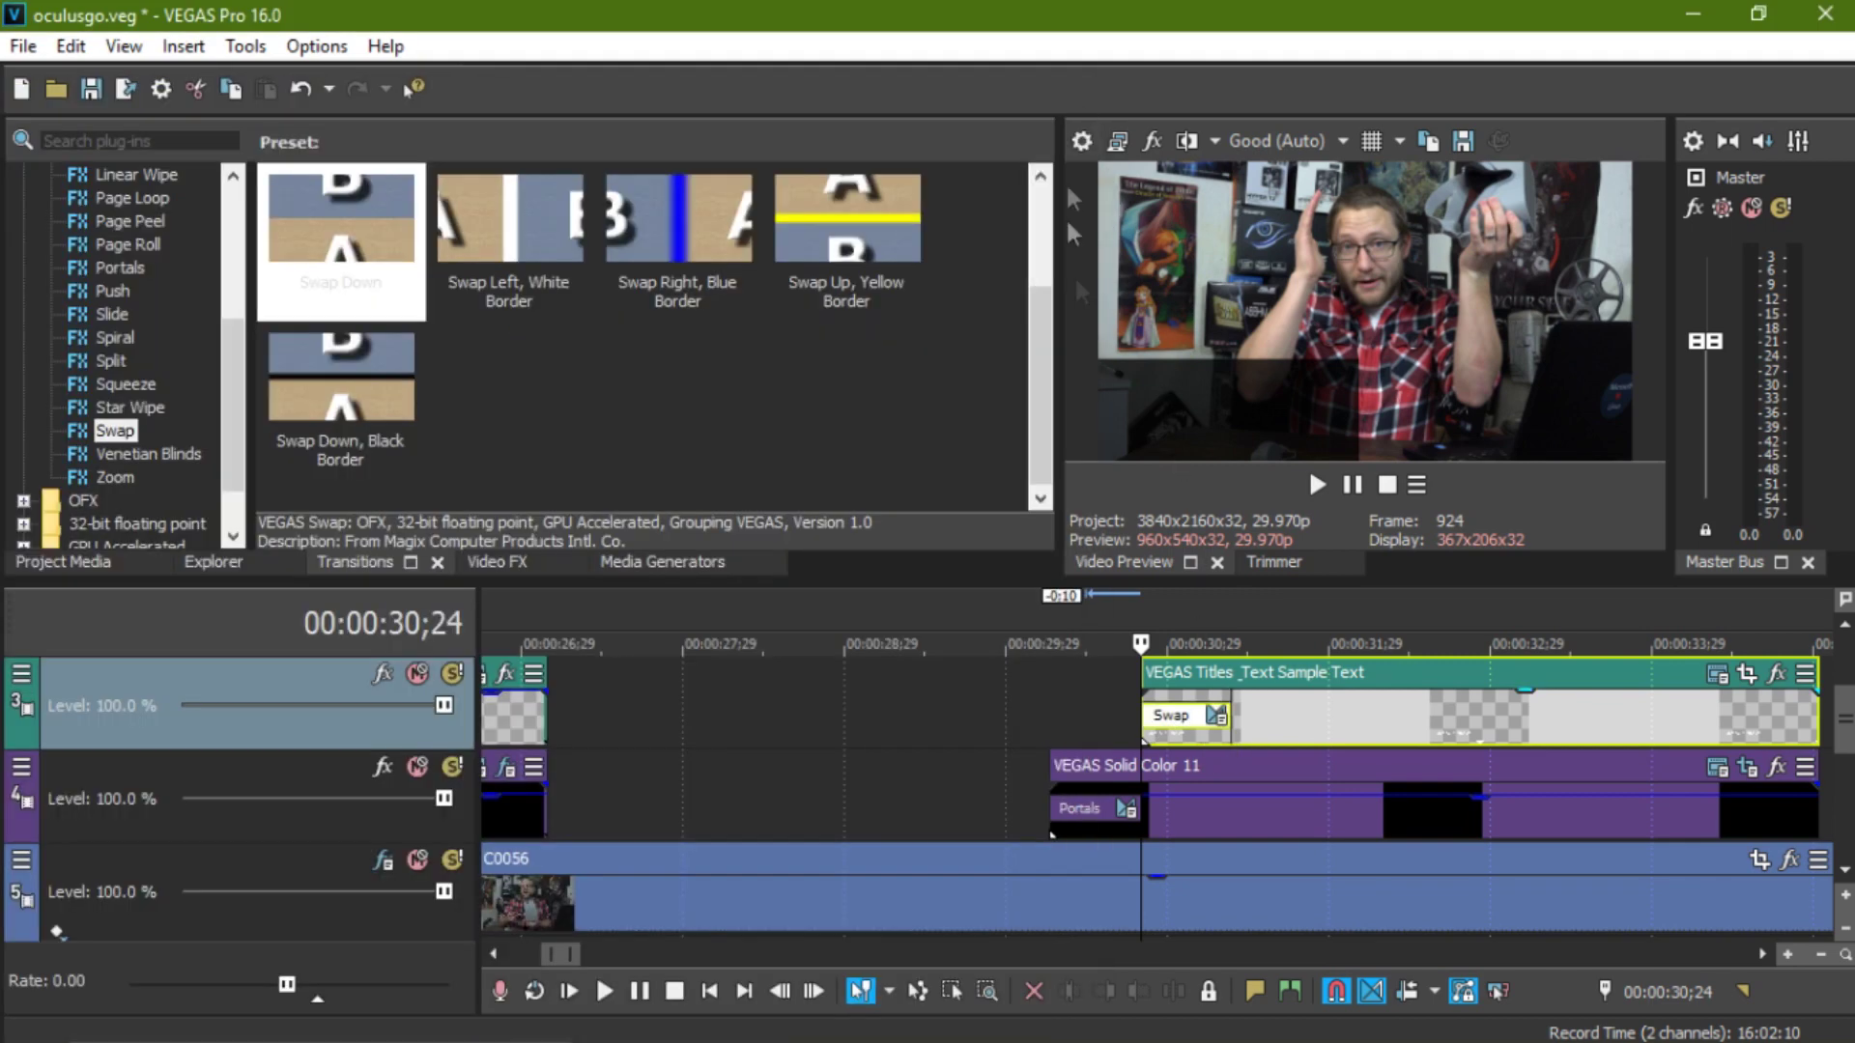
left_click(1060, 690)
left_click(1319, 484)
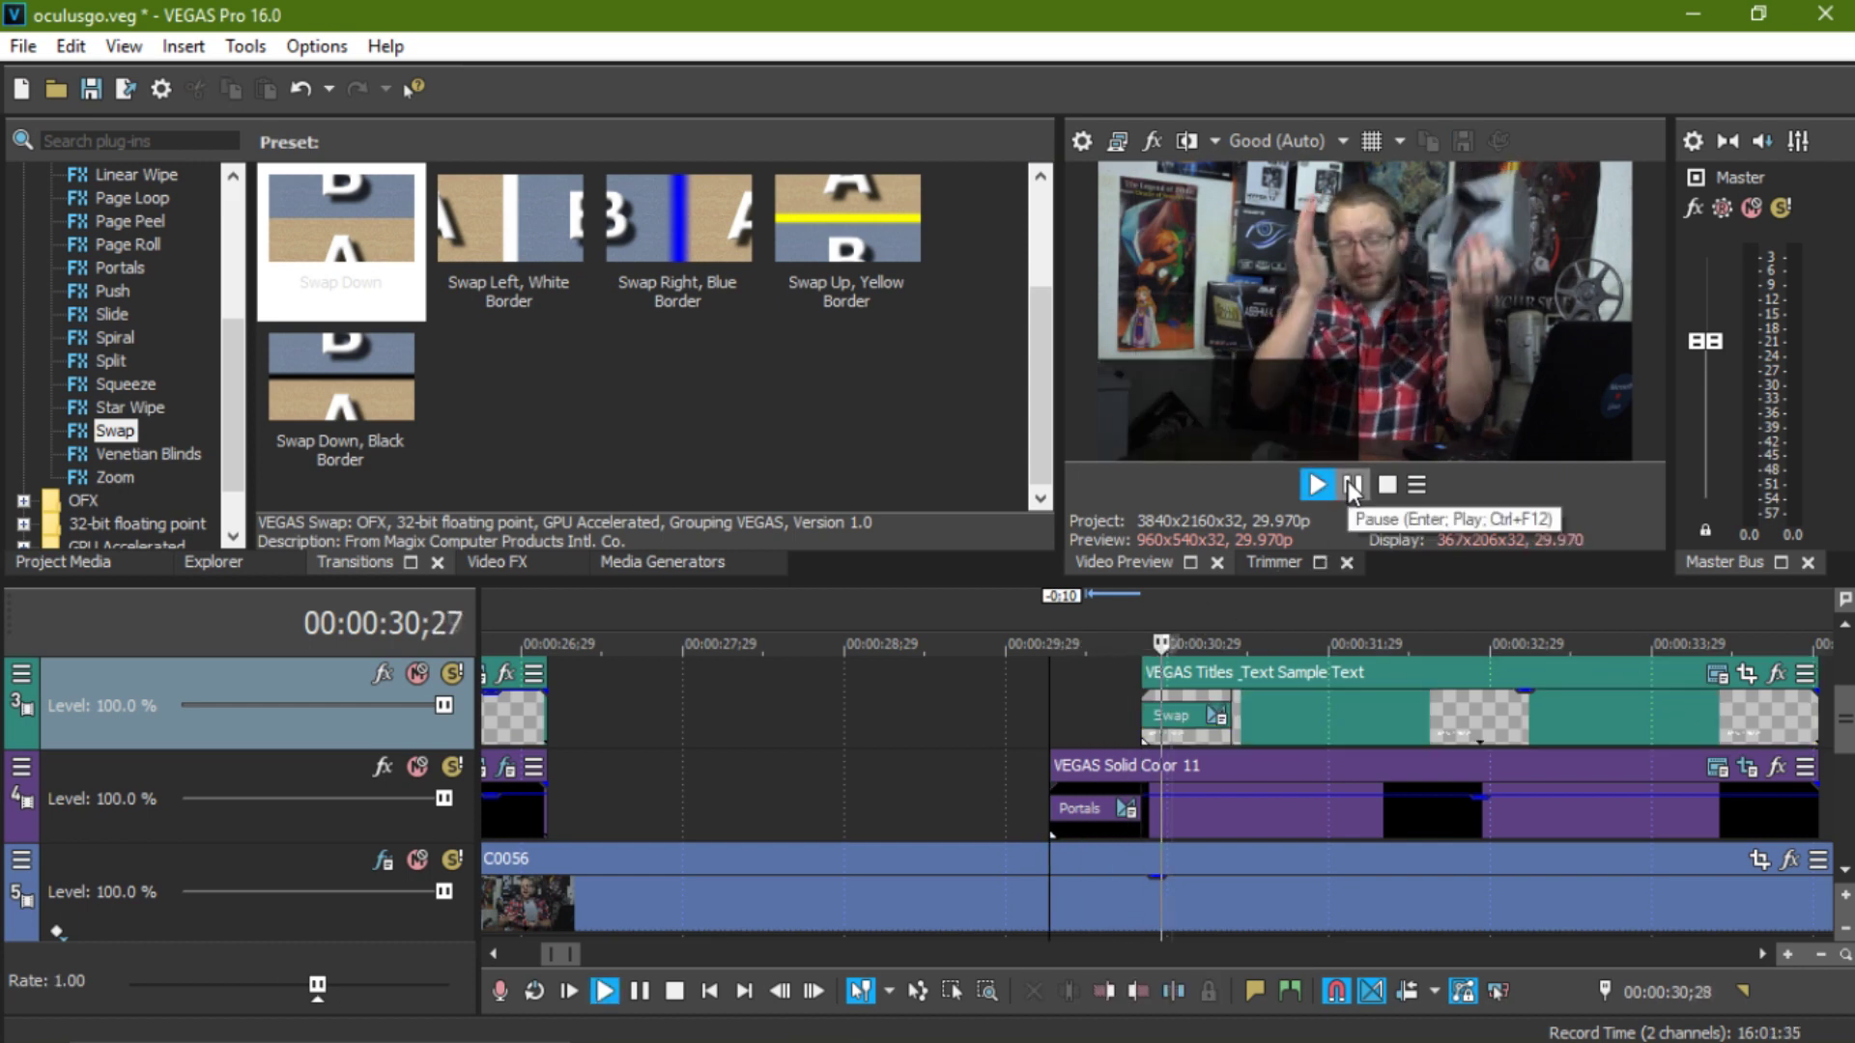
left_click(1351, 484)
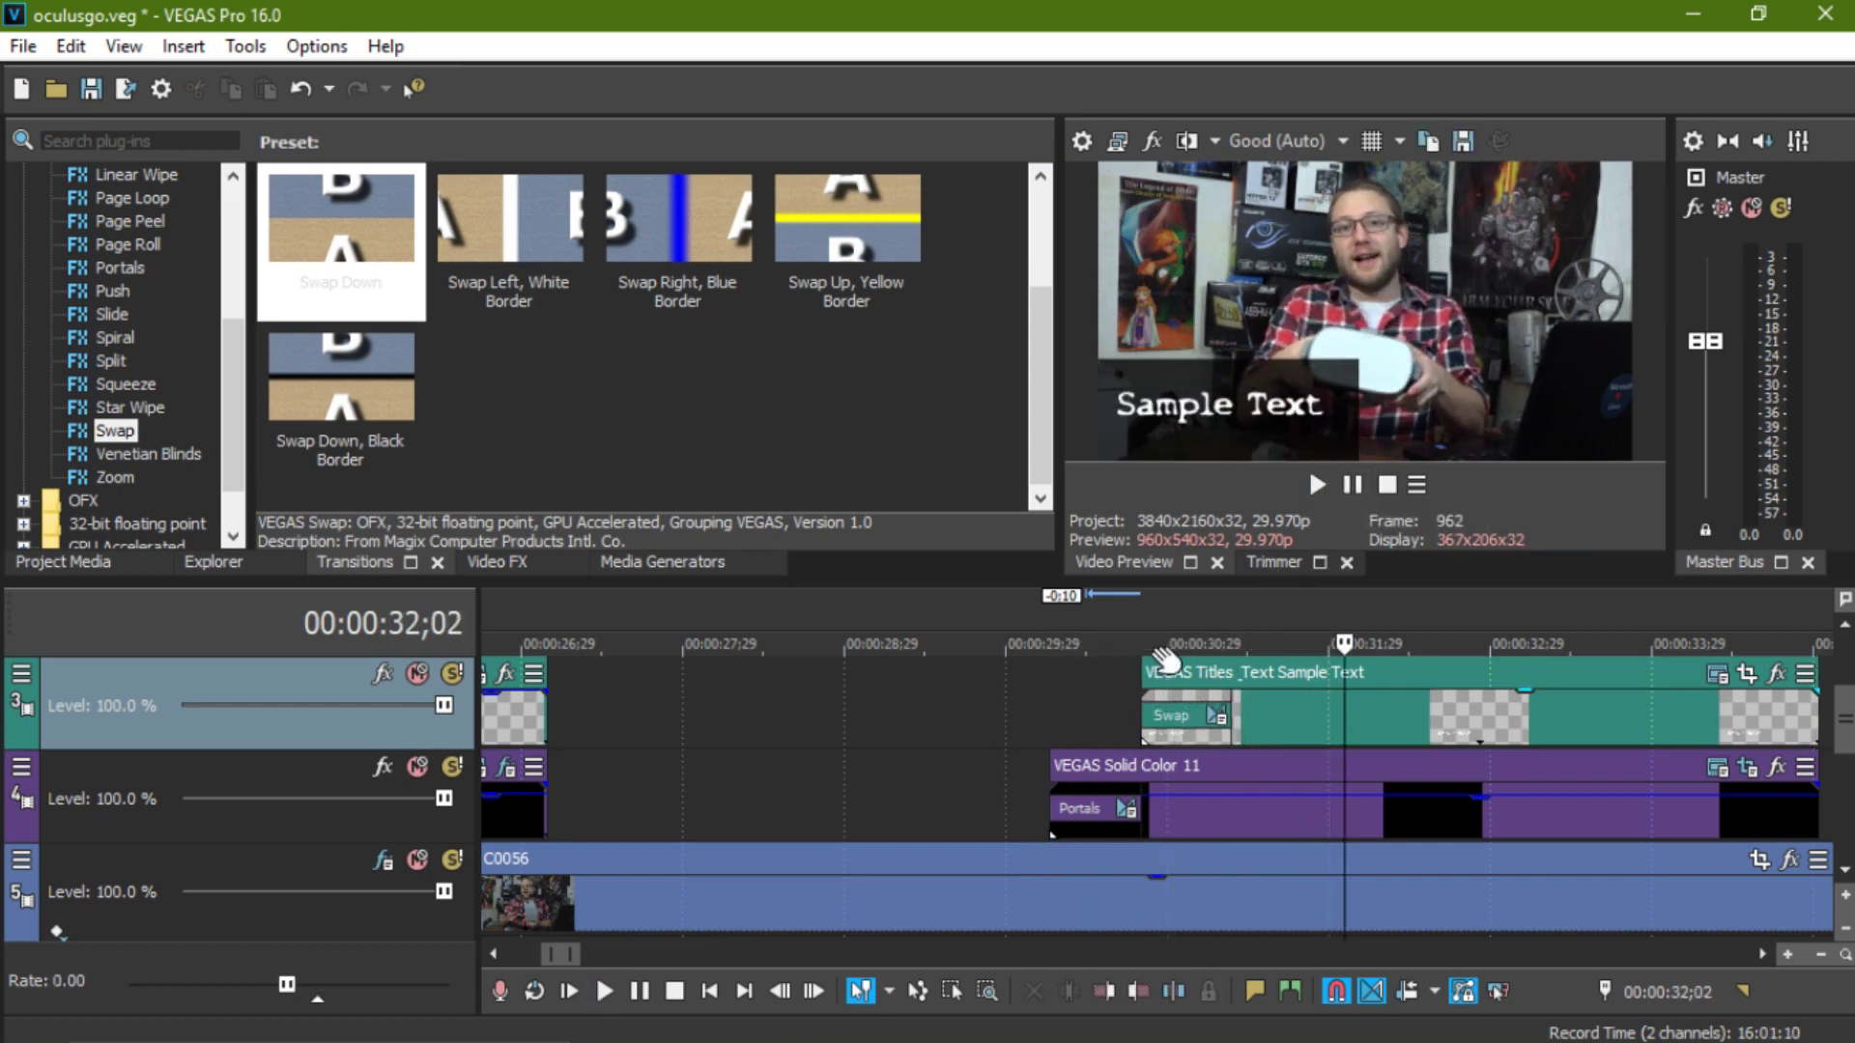
- Replay the Swap transition on the Sample Text title
left_click(1159, 630)
left_click(1319, 485)
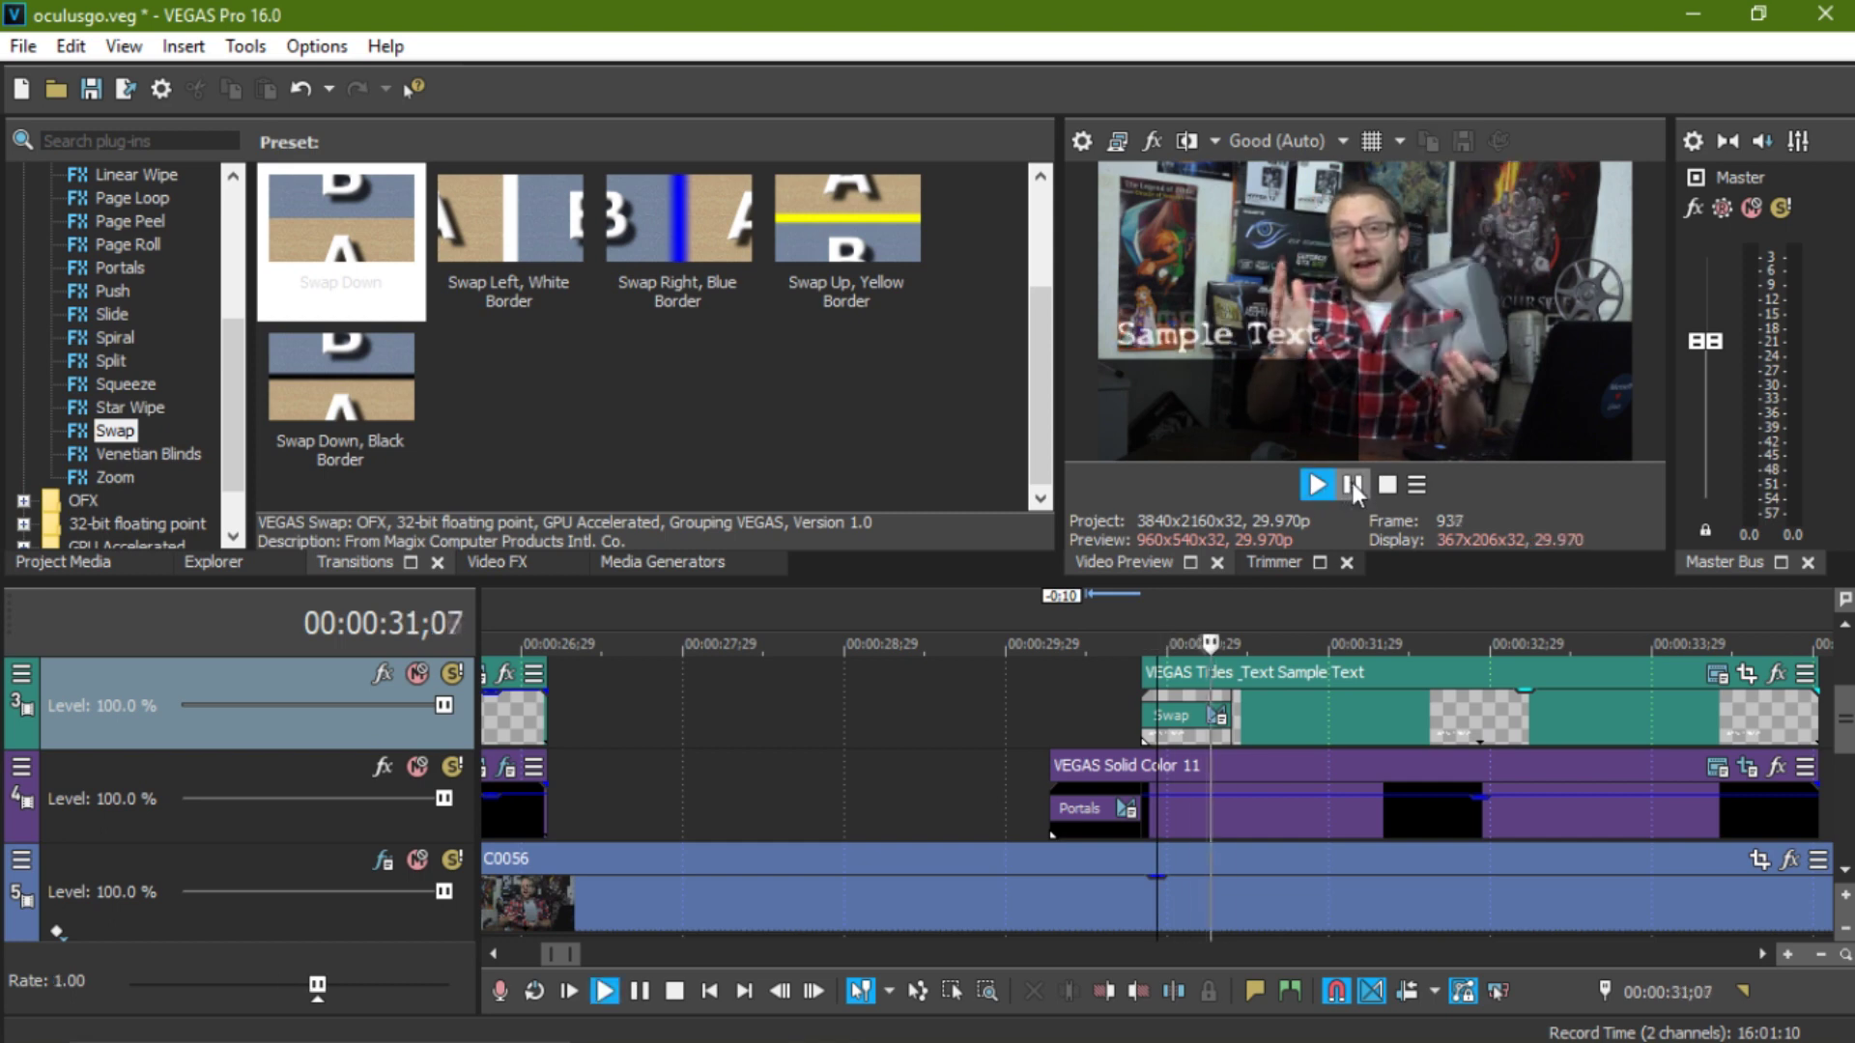
left_click(1356, 483)
scroll(942, 729, "down", 3)
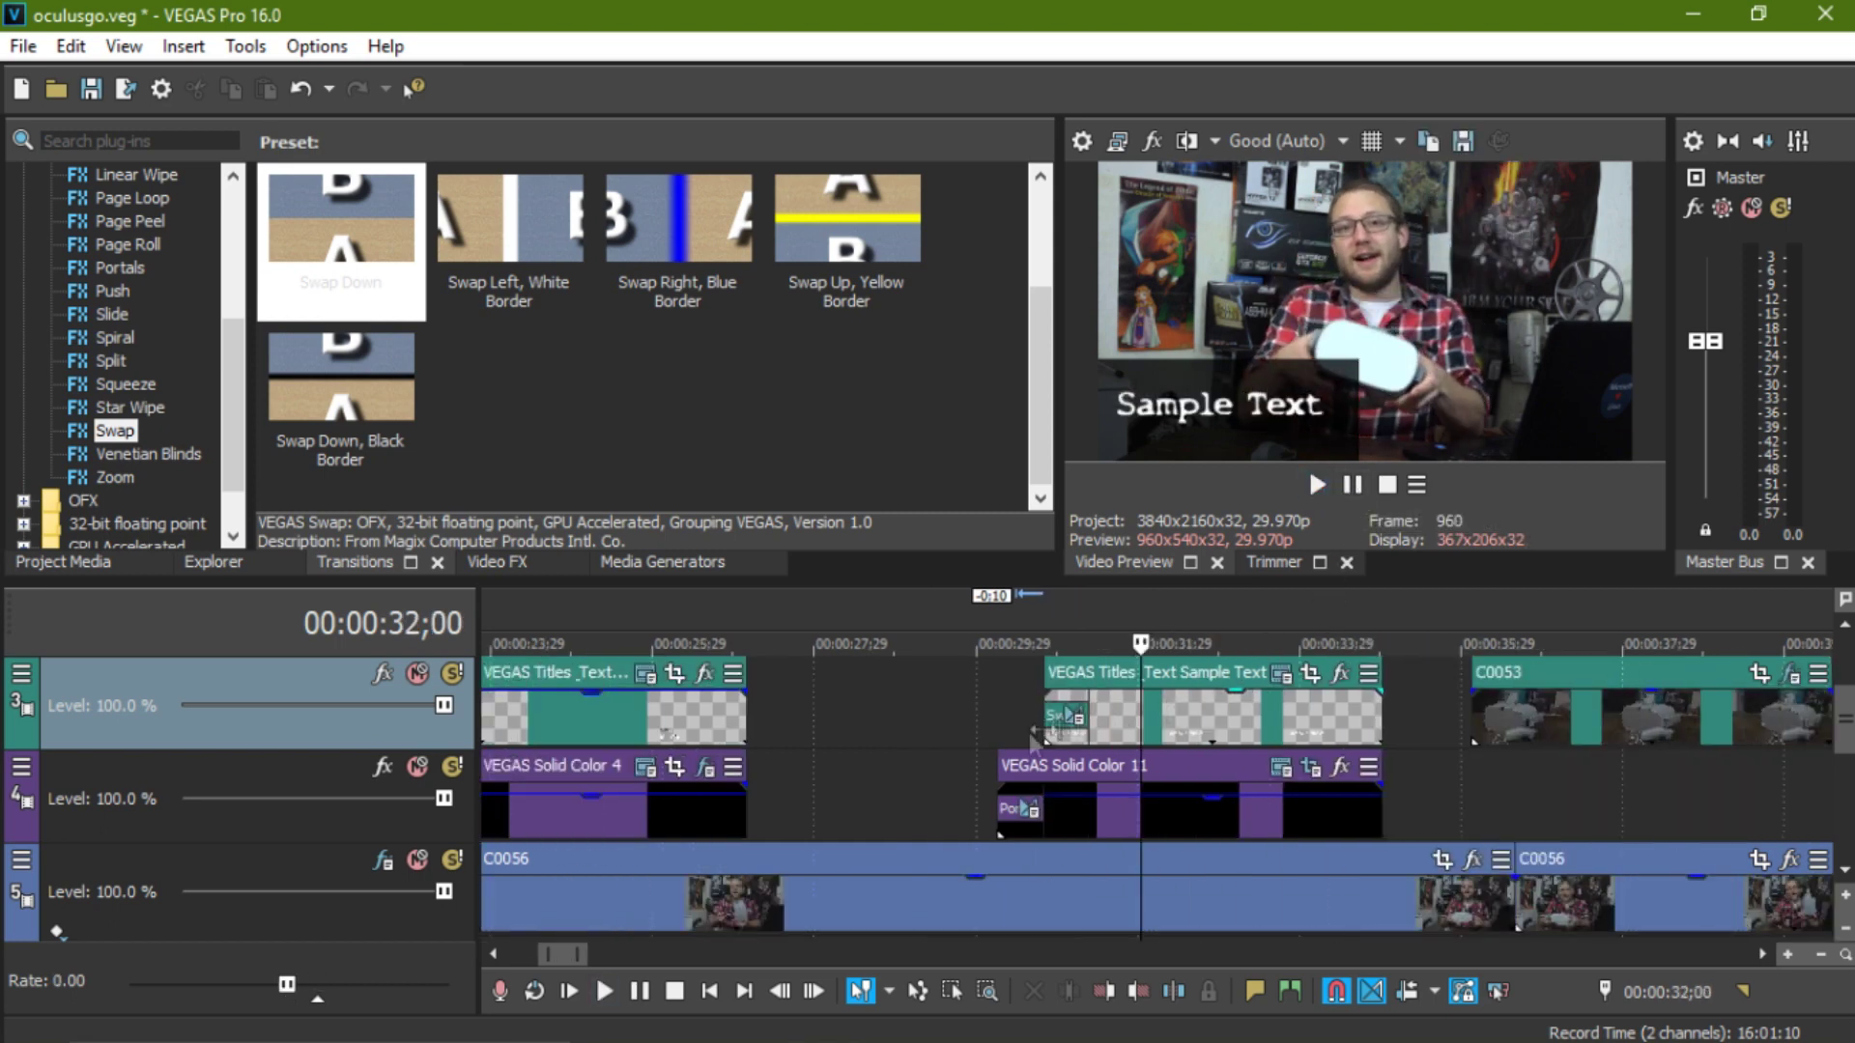
scroll(943, 729, "down", 2)
- Play the earlier lower-third title around 20 seconds, then replay into the Sample Text title
left_click(655, 628)
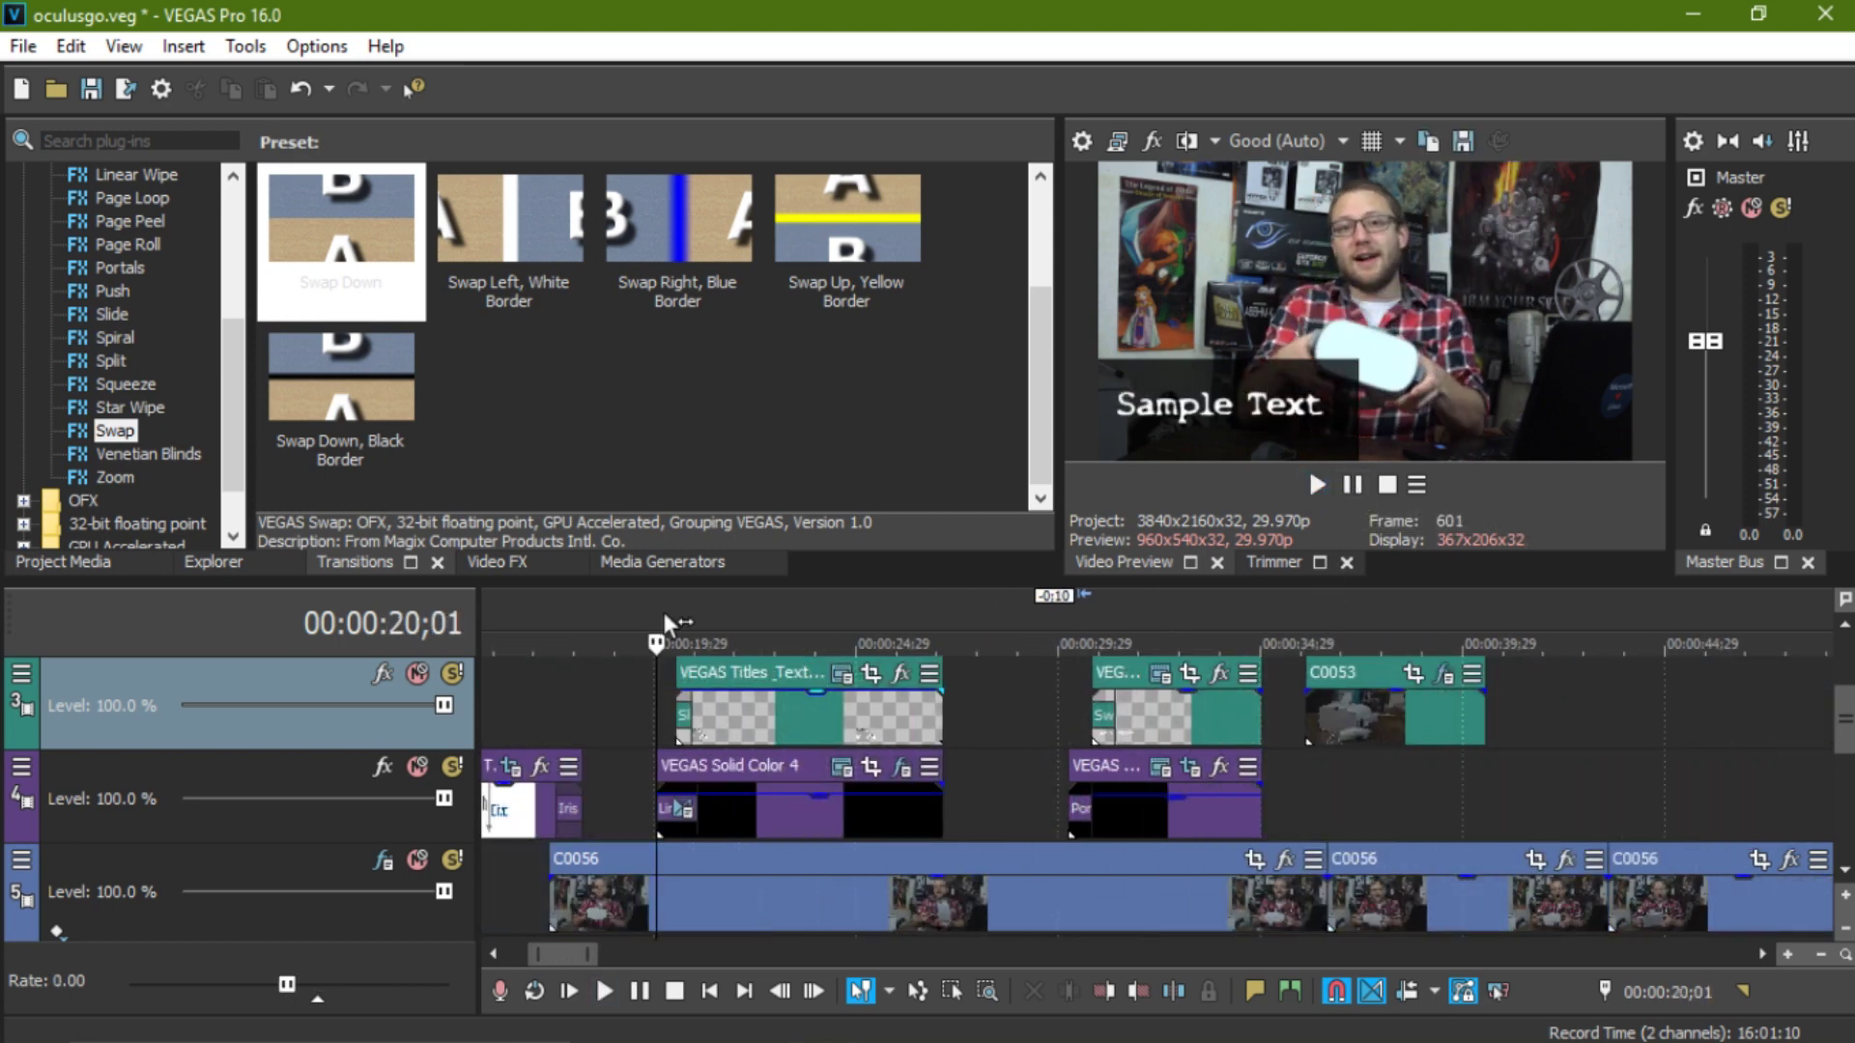
left_click(1355, 488)
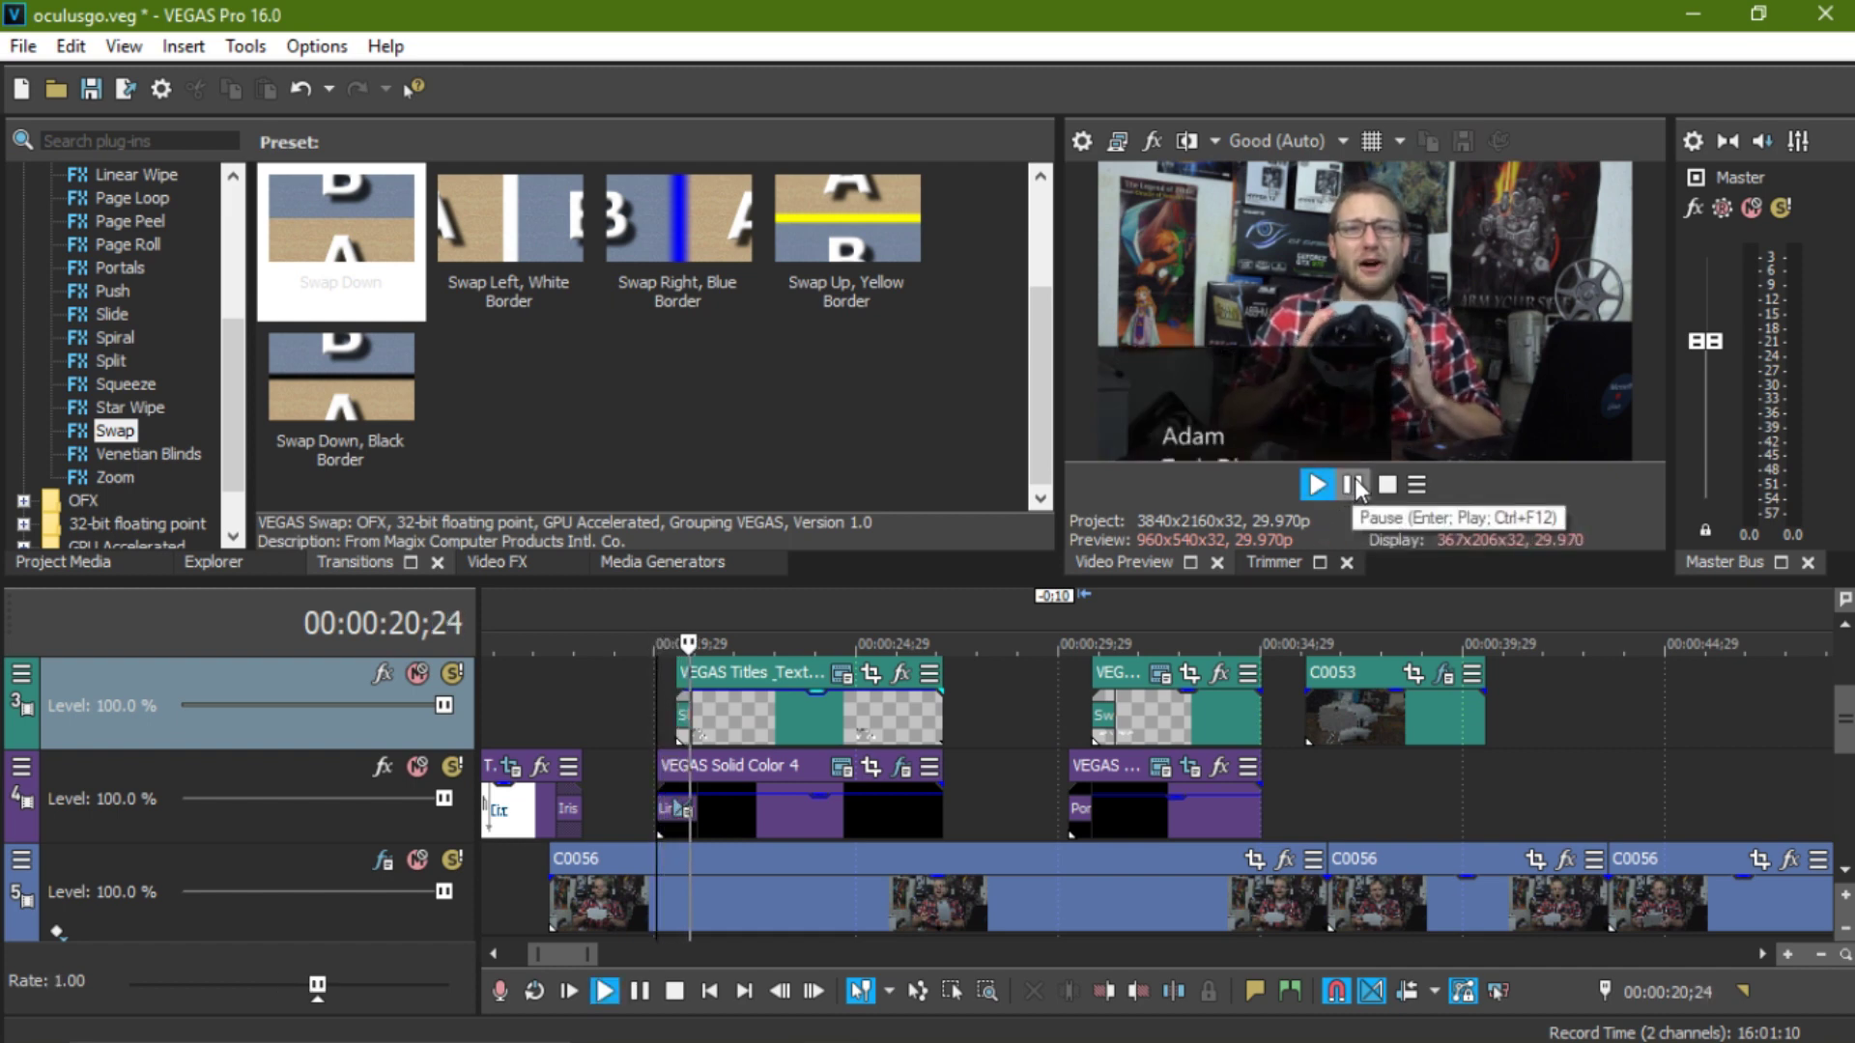
left_click(1081, 618)
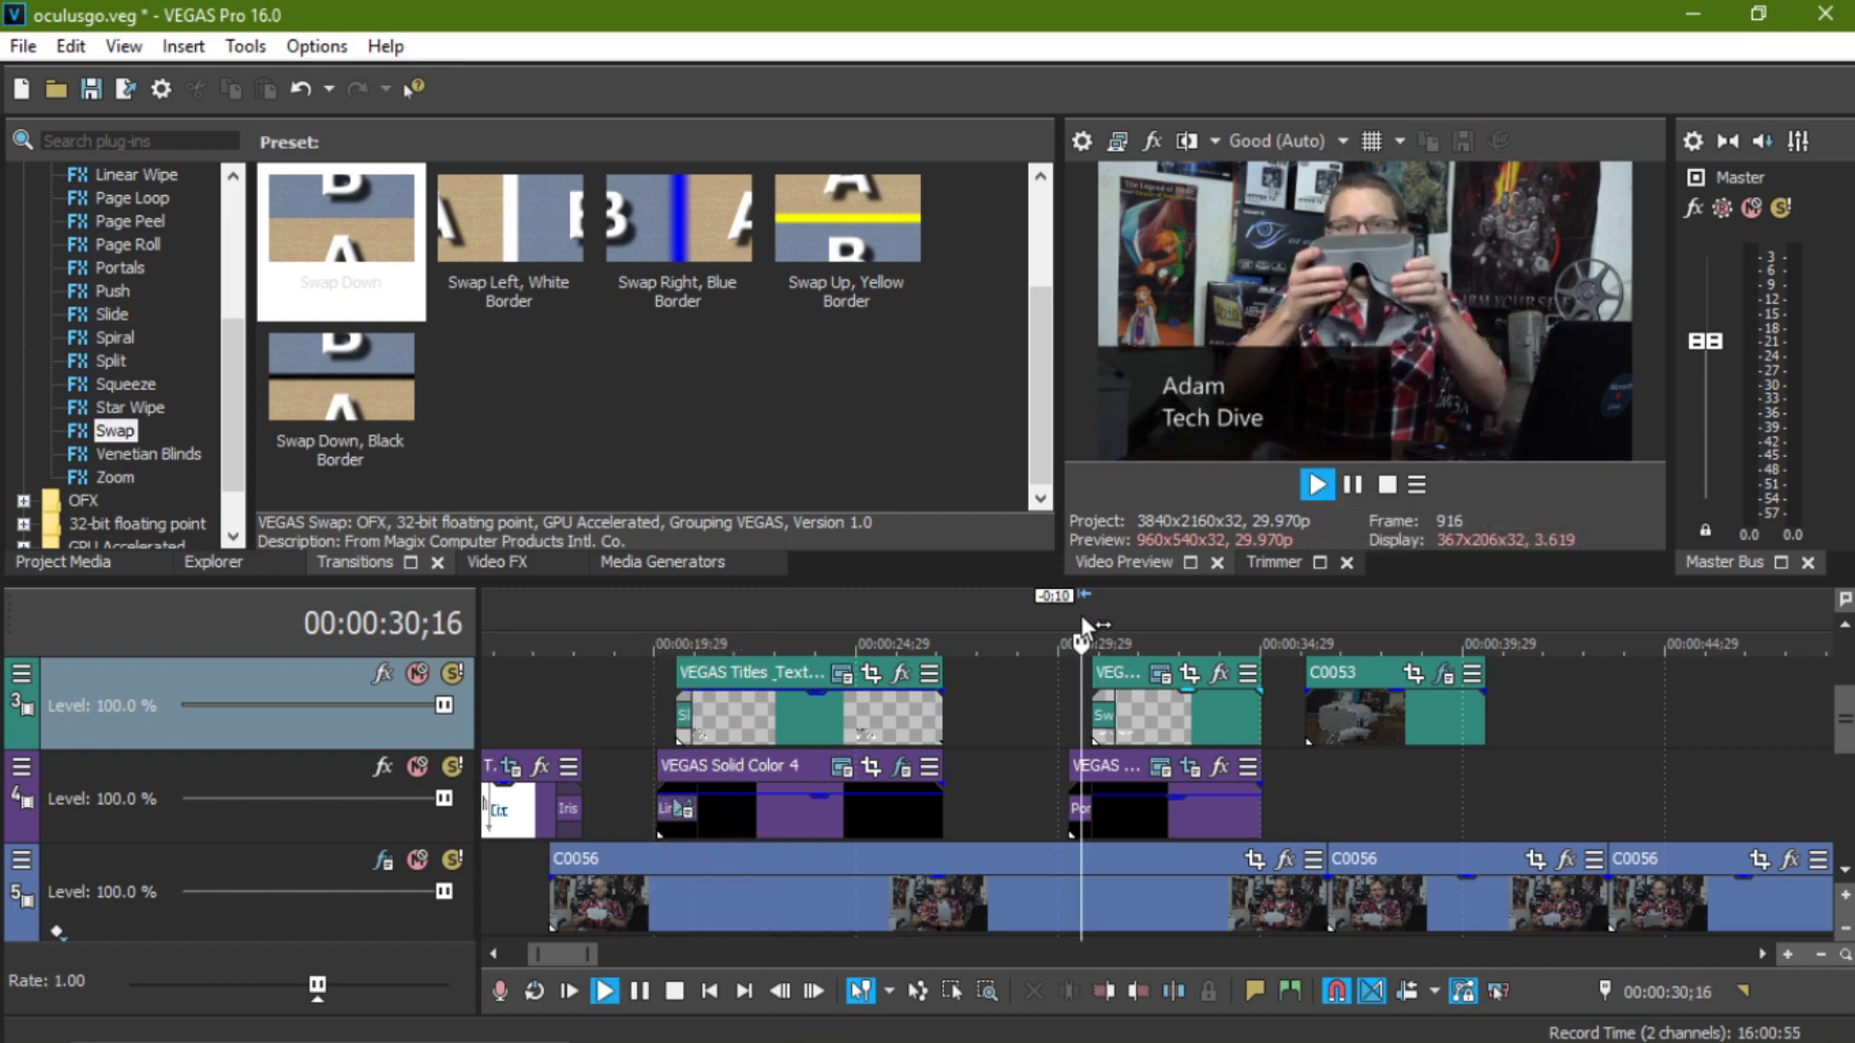
left_click(1068, 599)
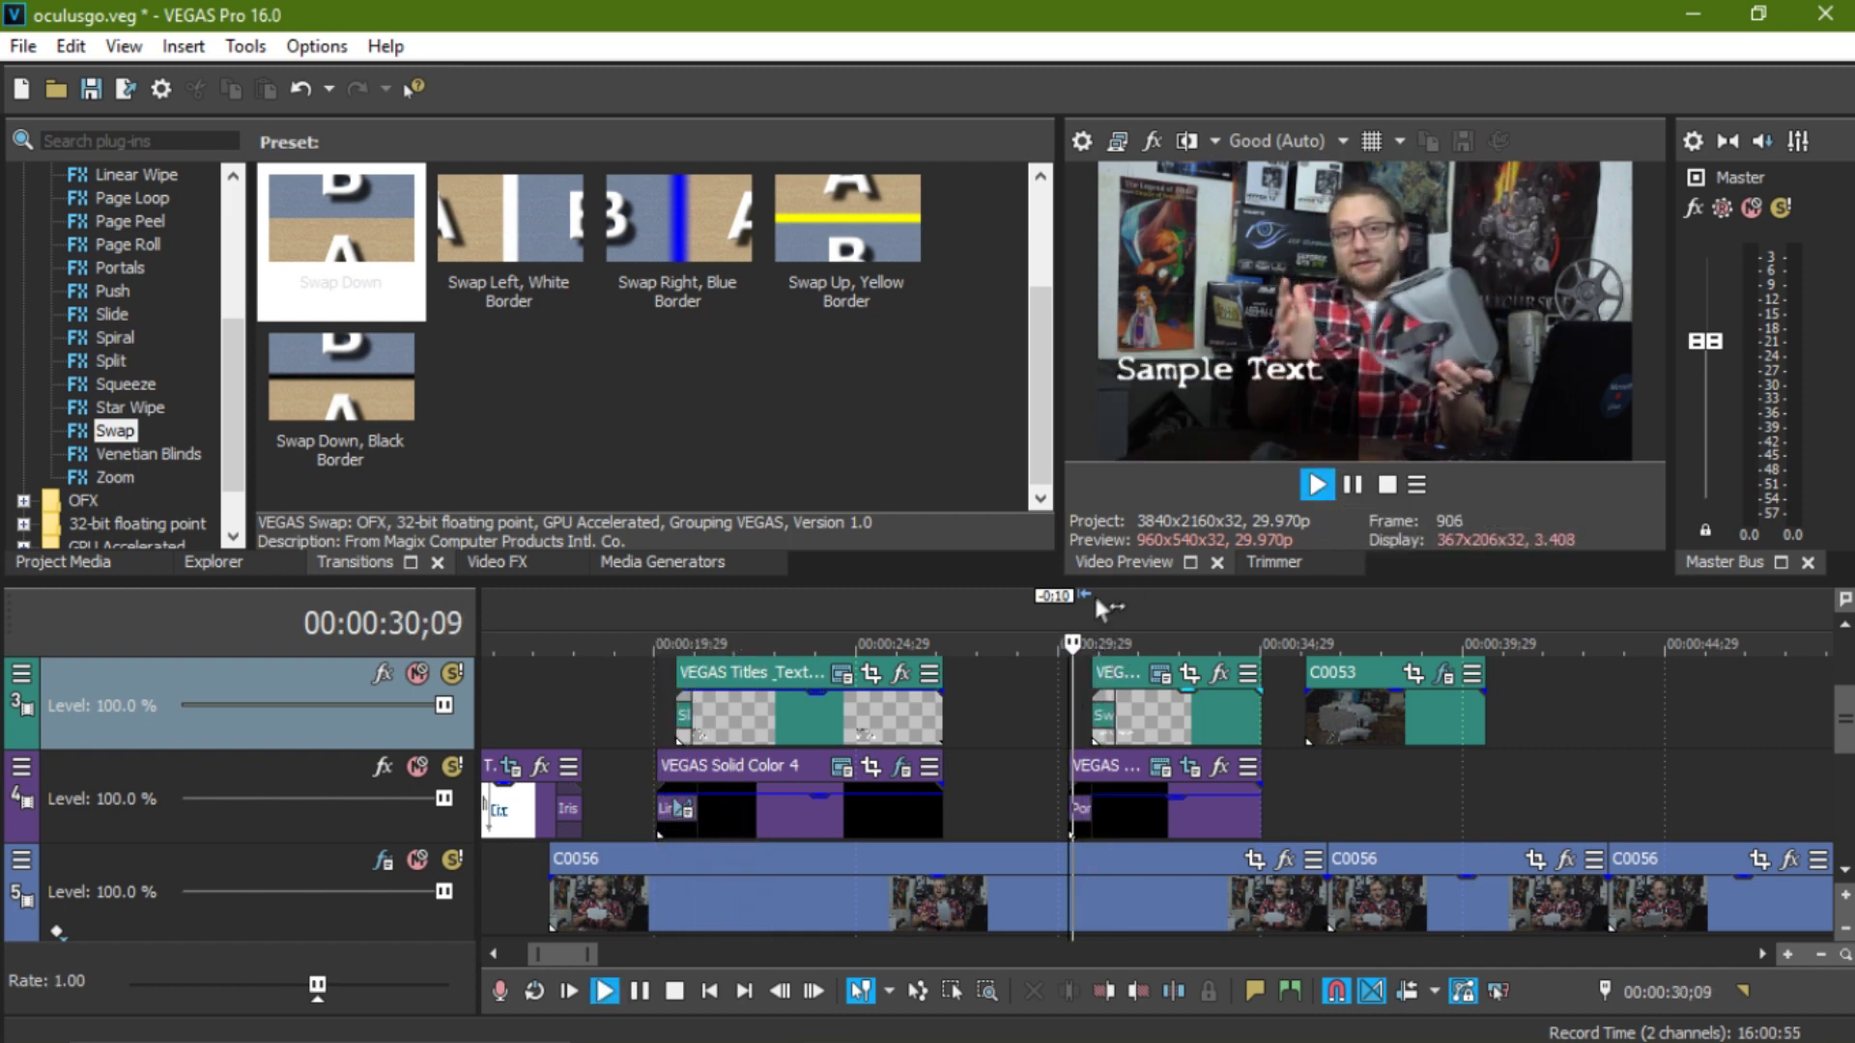
left_click(1352, 484)
- Watch the Swap transition once more and select the Sample Text title event
left_click(1047, 618)
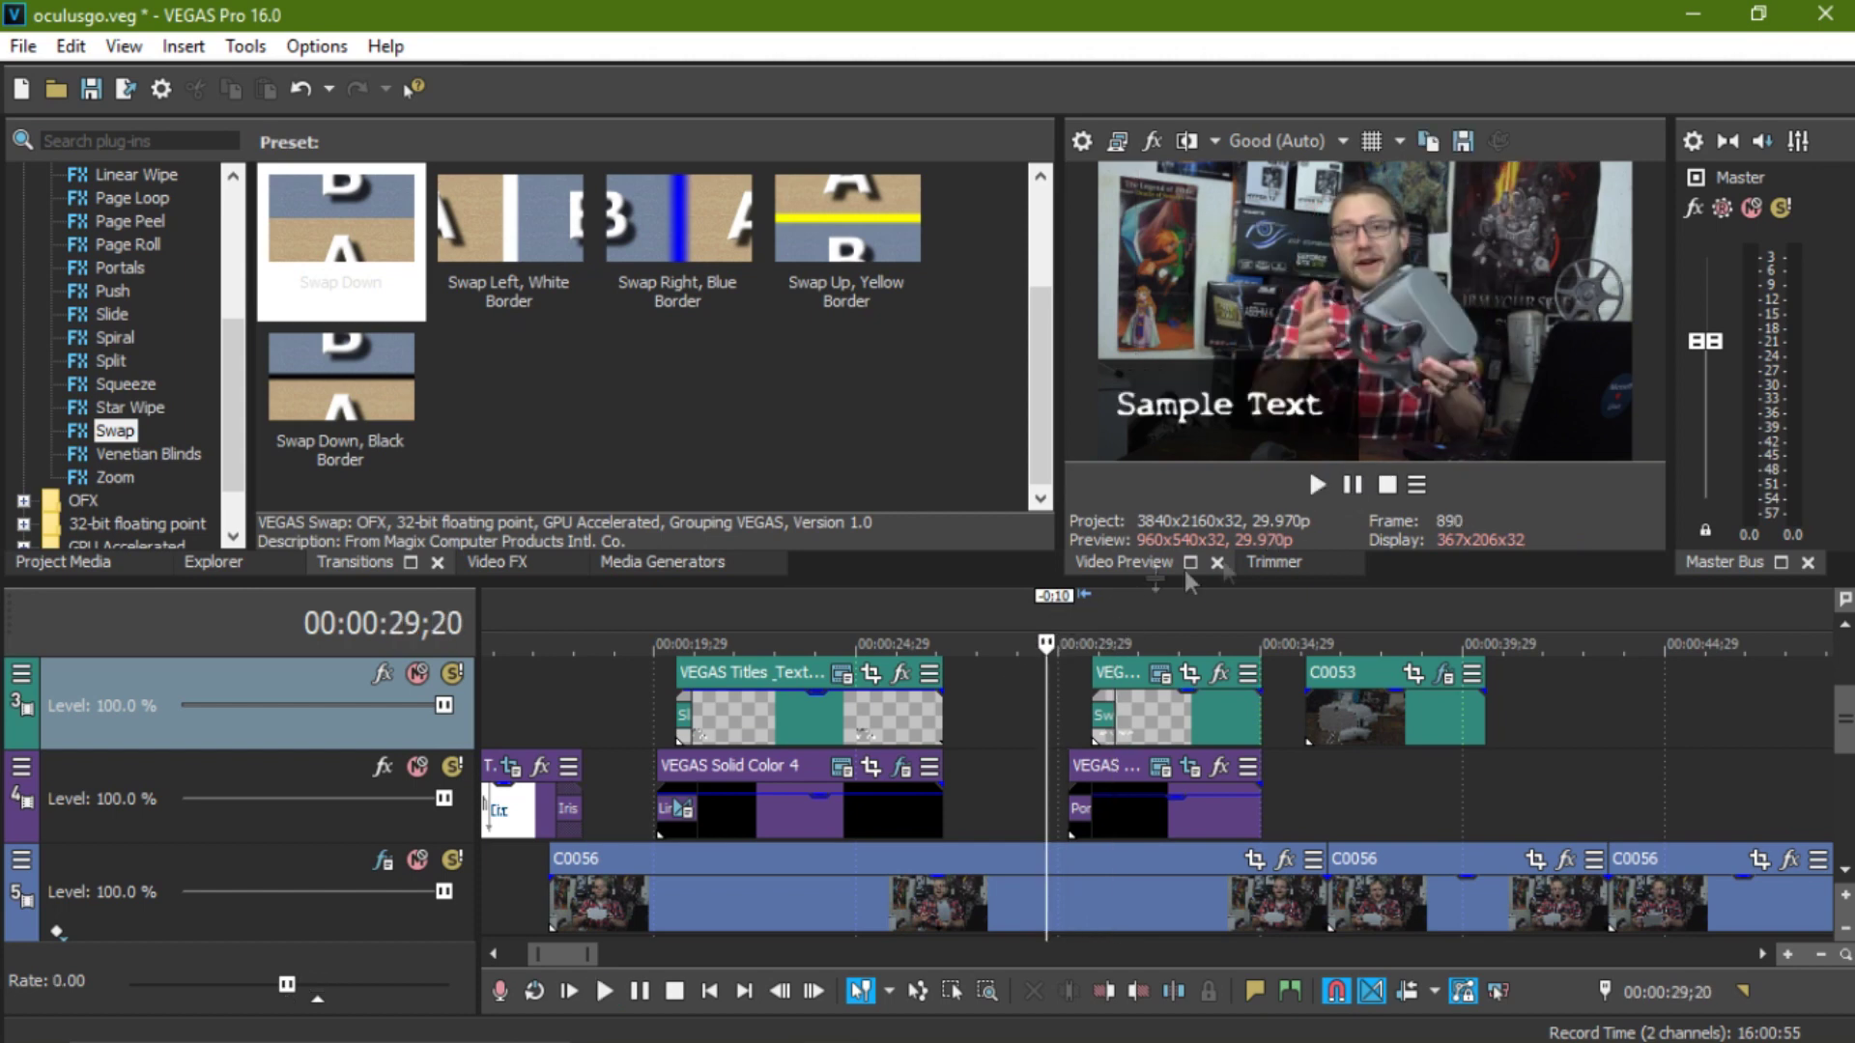
left_click(1316, 484)
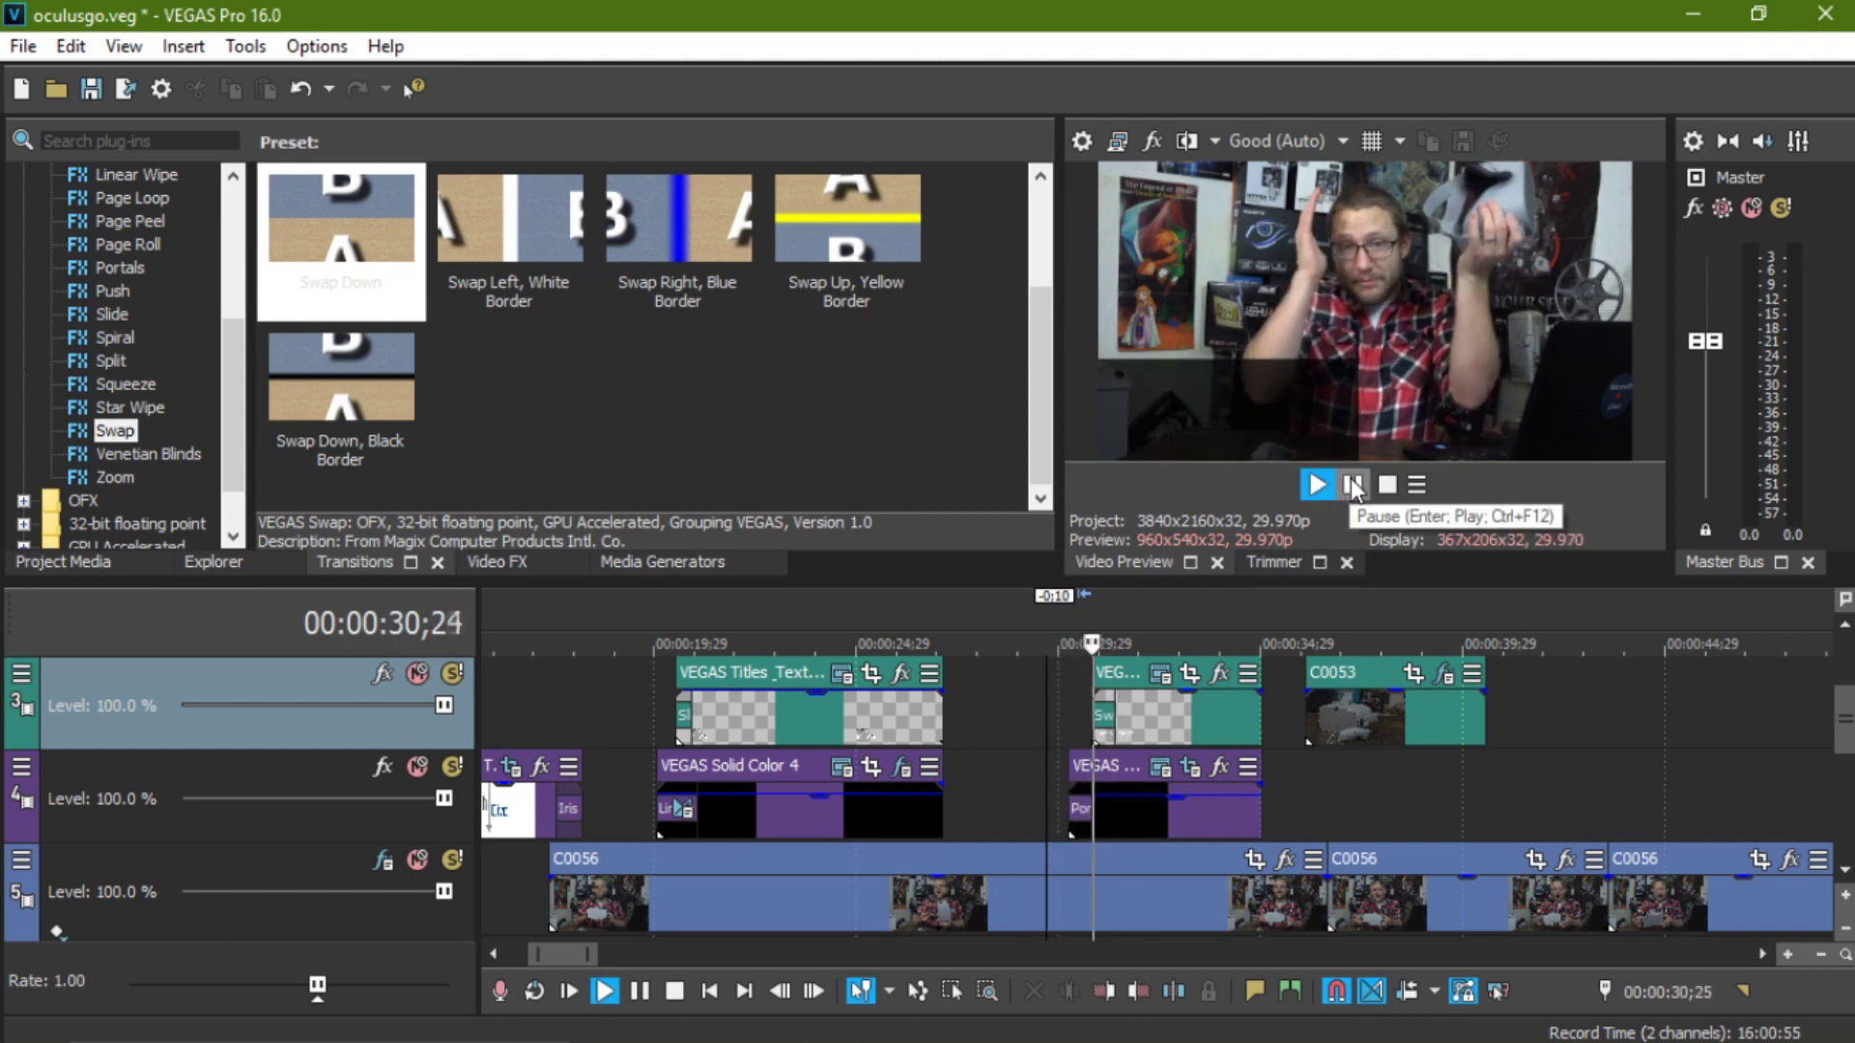
left_click(1352, 484)
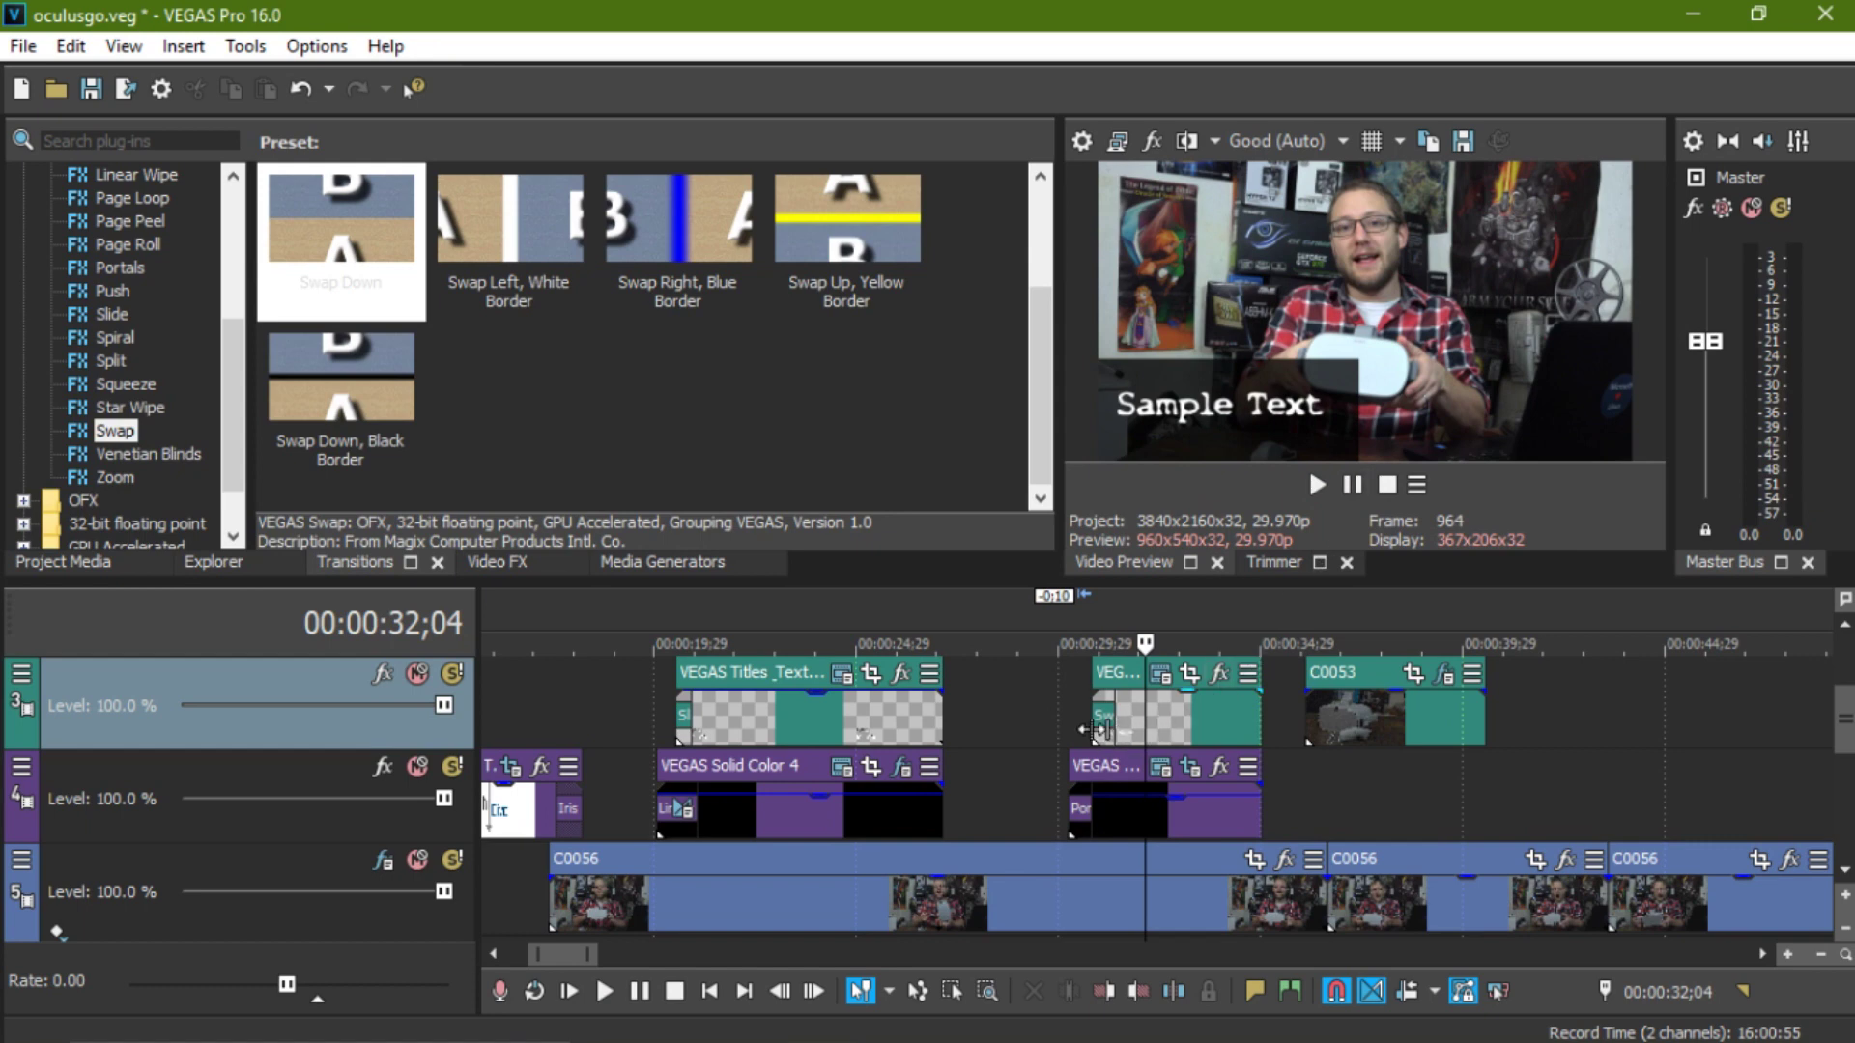
left_click(1097, 726)
scroll(1246, 725, "up", 5)
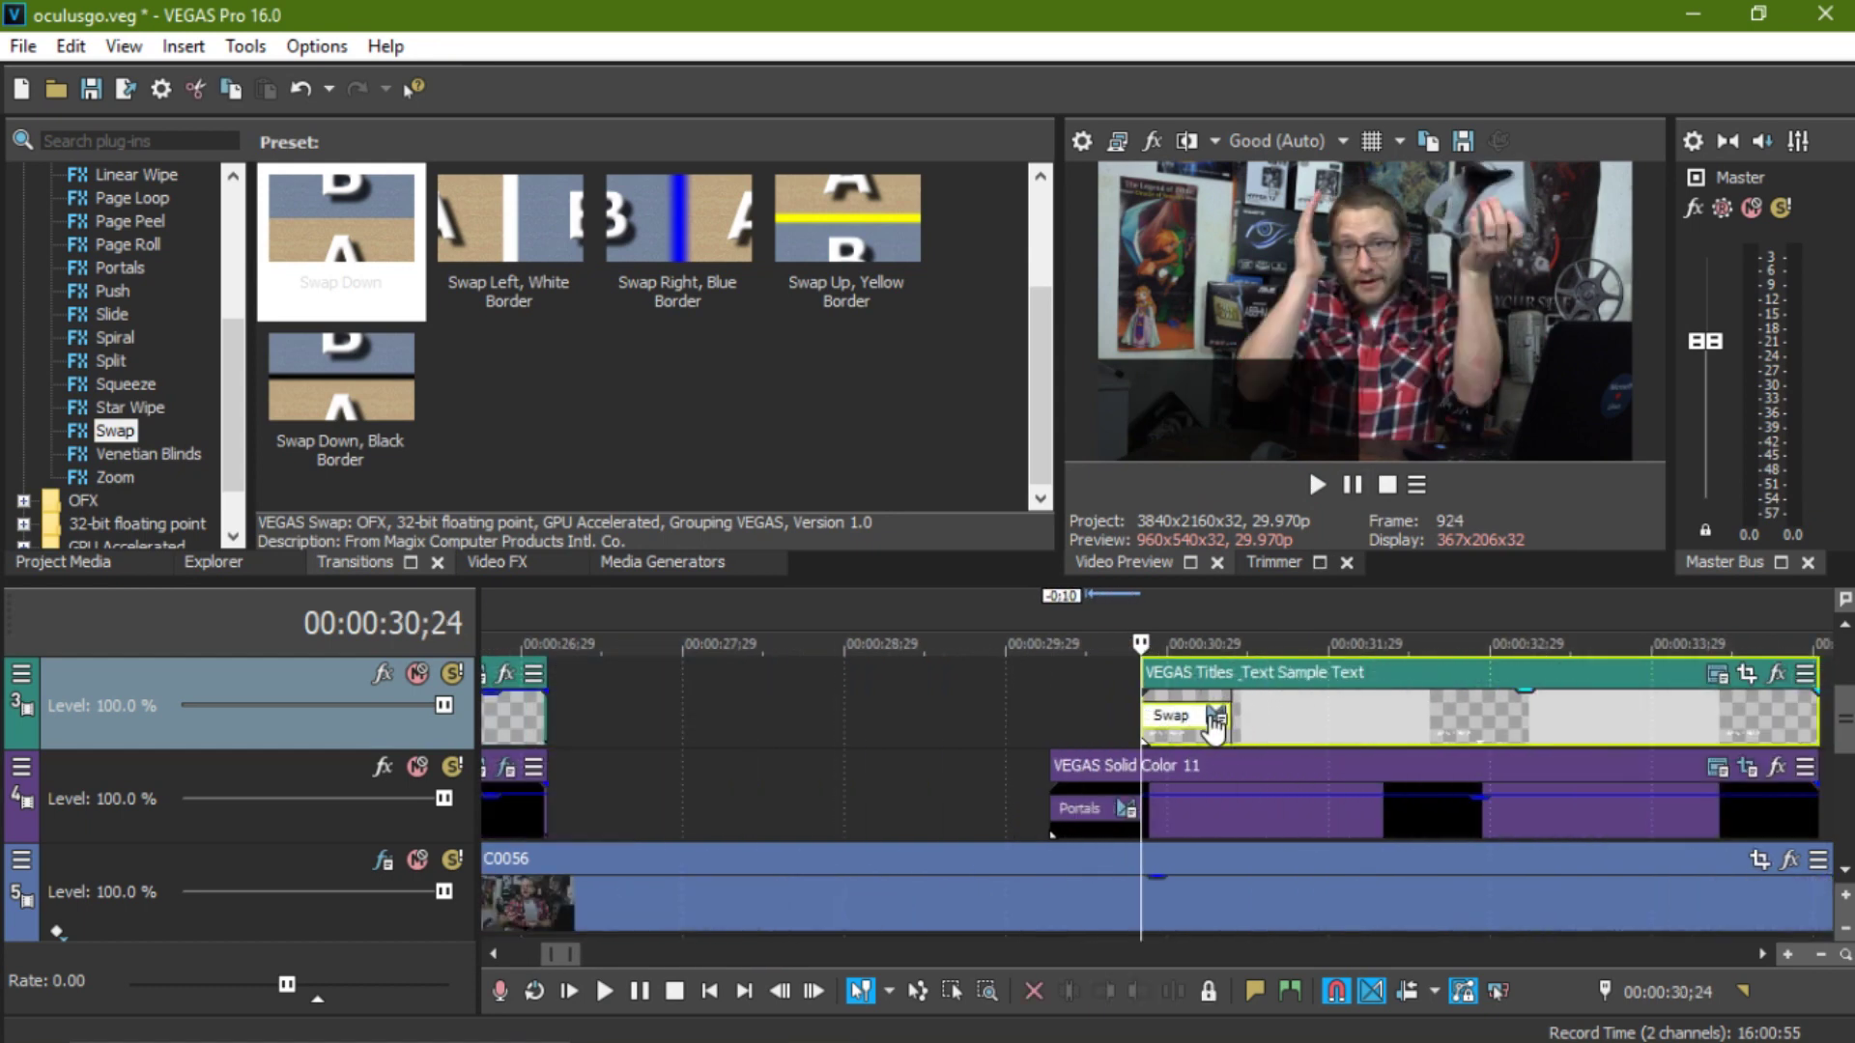
- Remove the Swap transition from the Sample Text title and play back its plain fade-in
left_click(1213, 723)
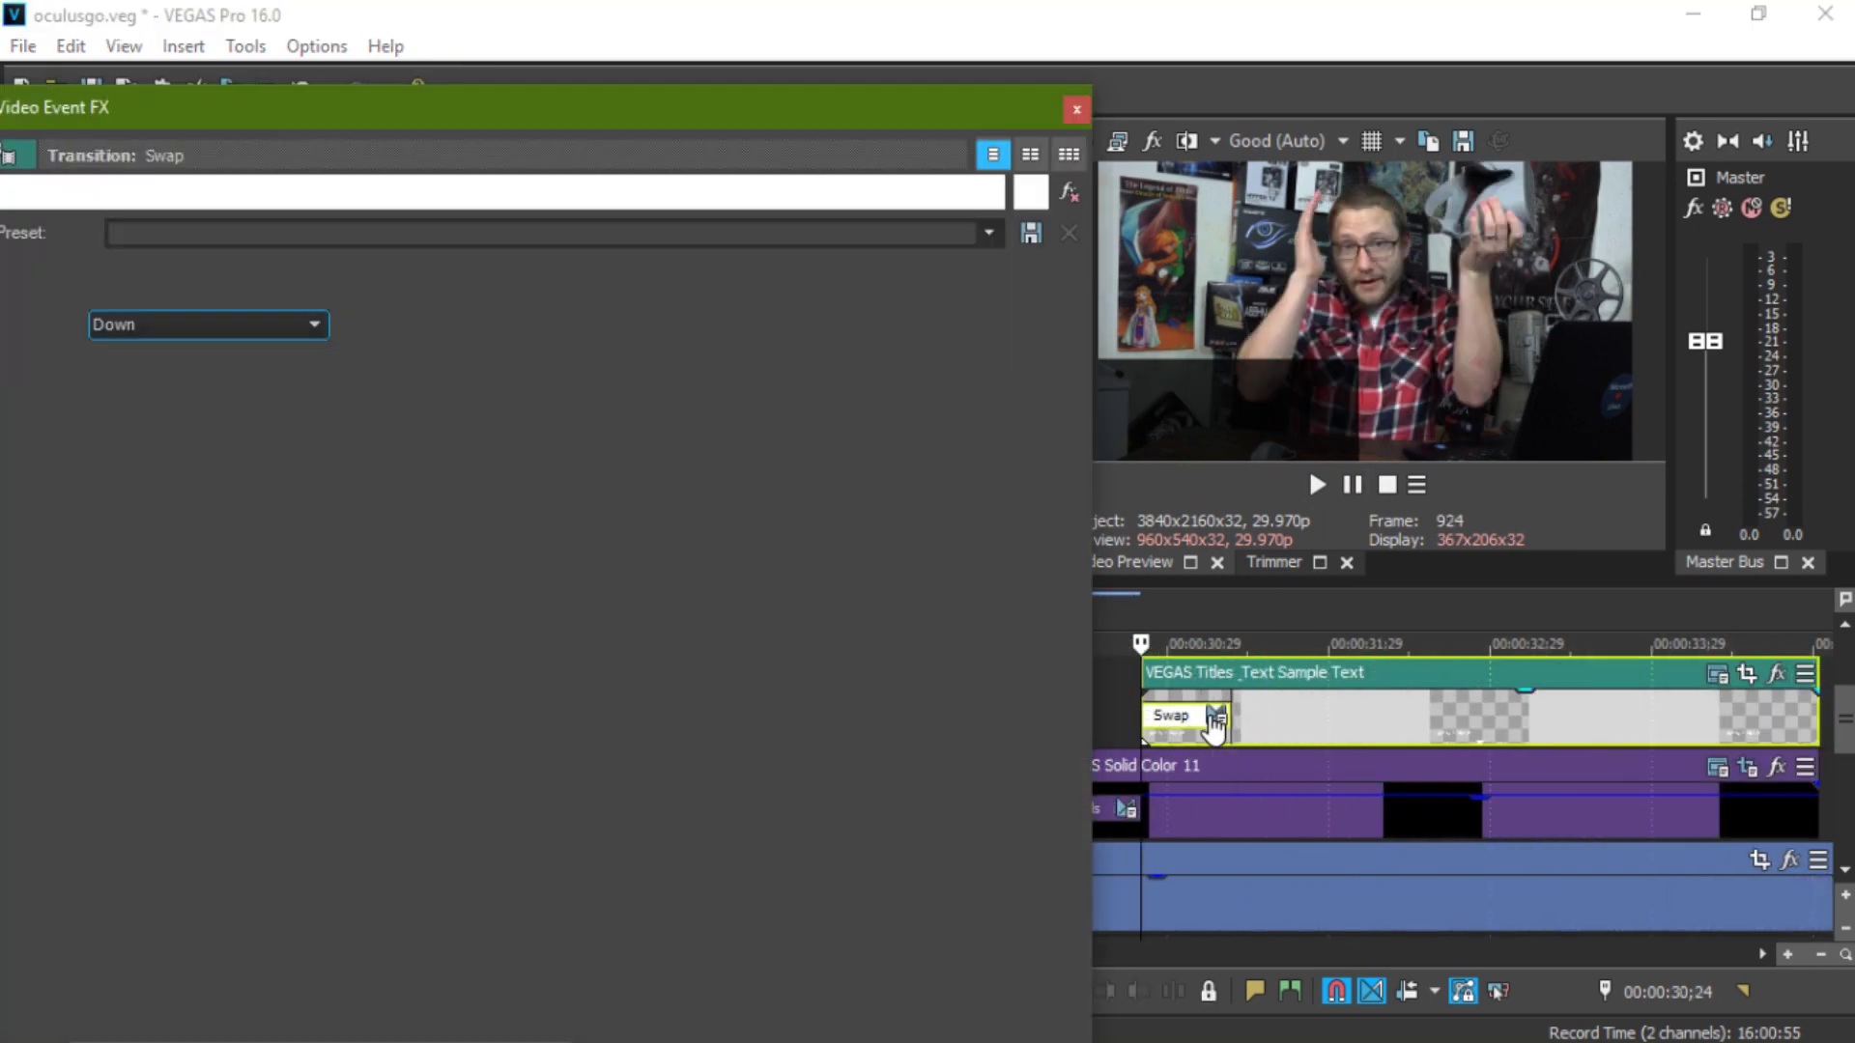
left_click(1076, 192)
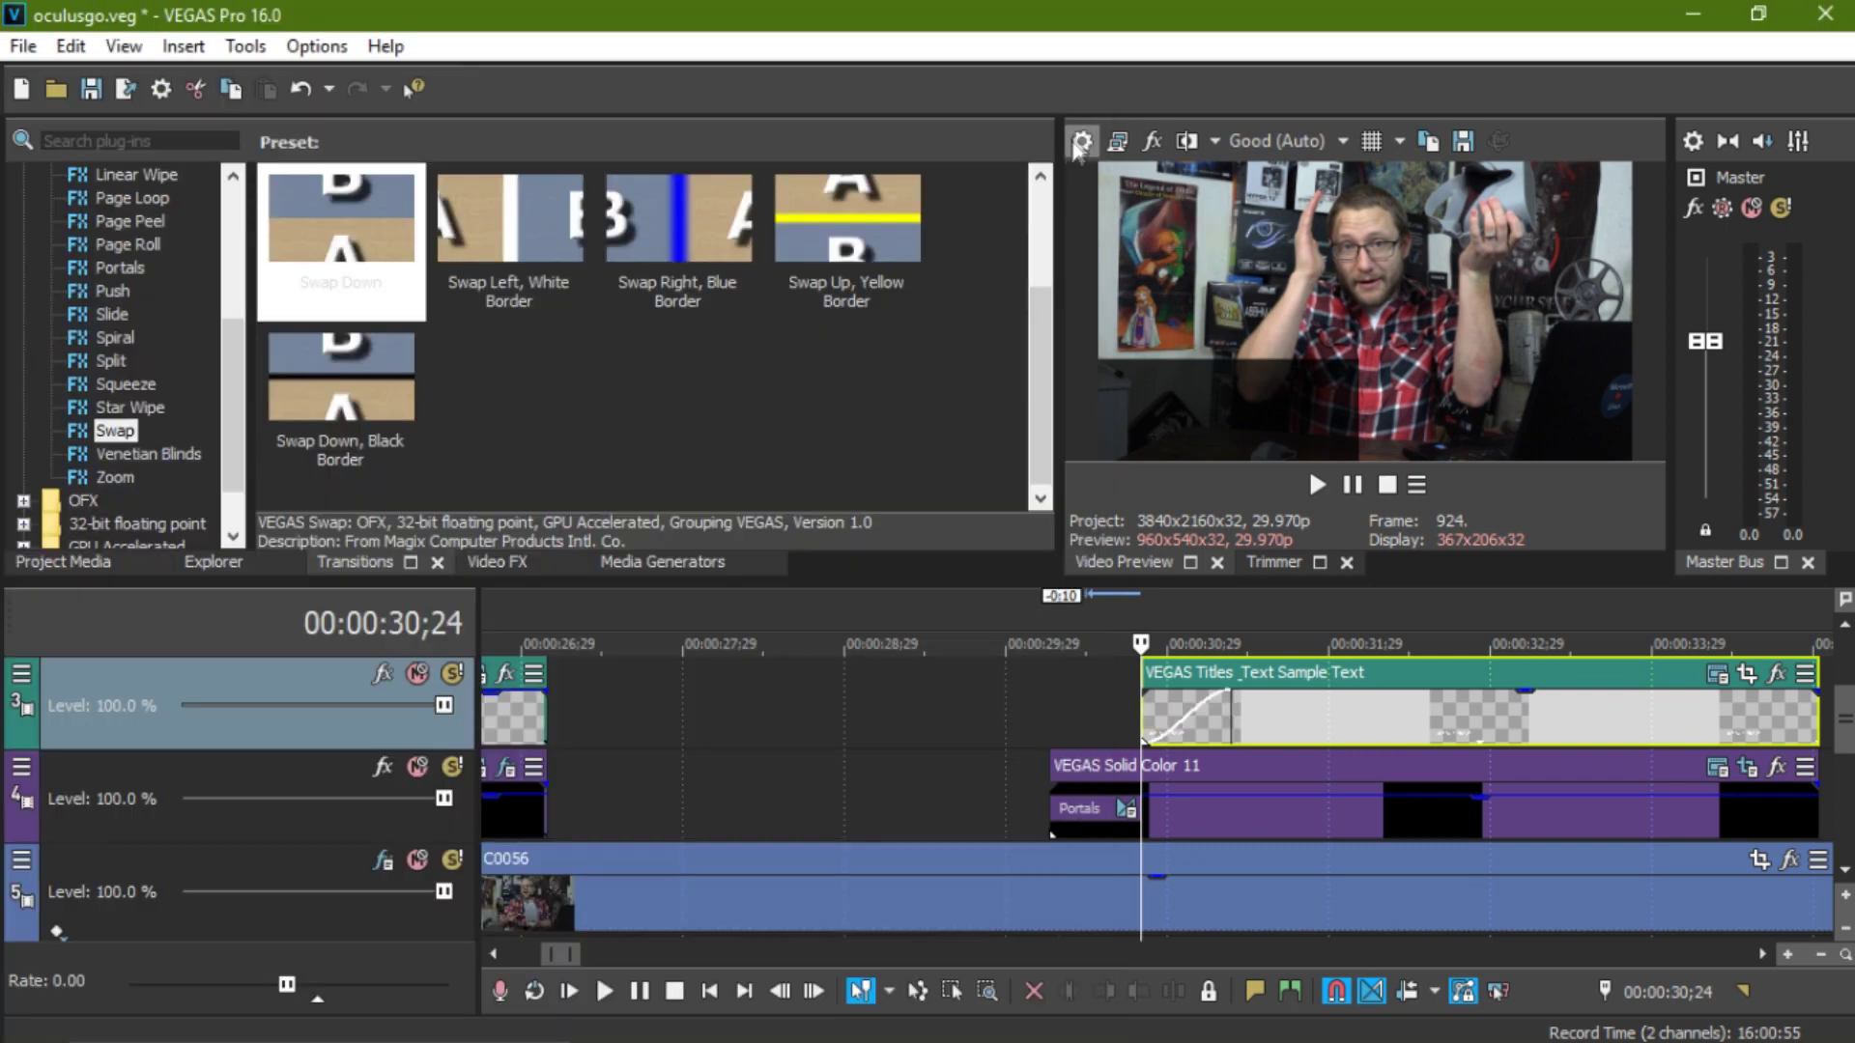
left_click(1169, 737)
left_click(1053, 698)
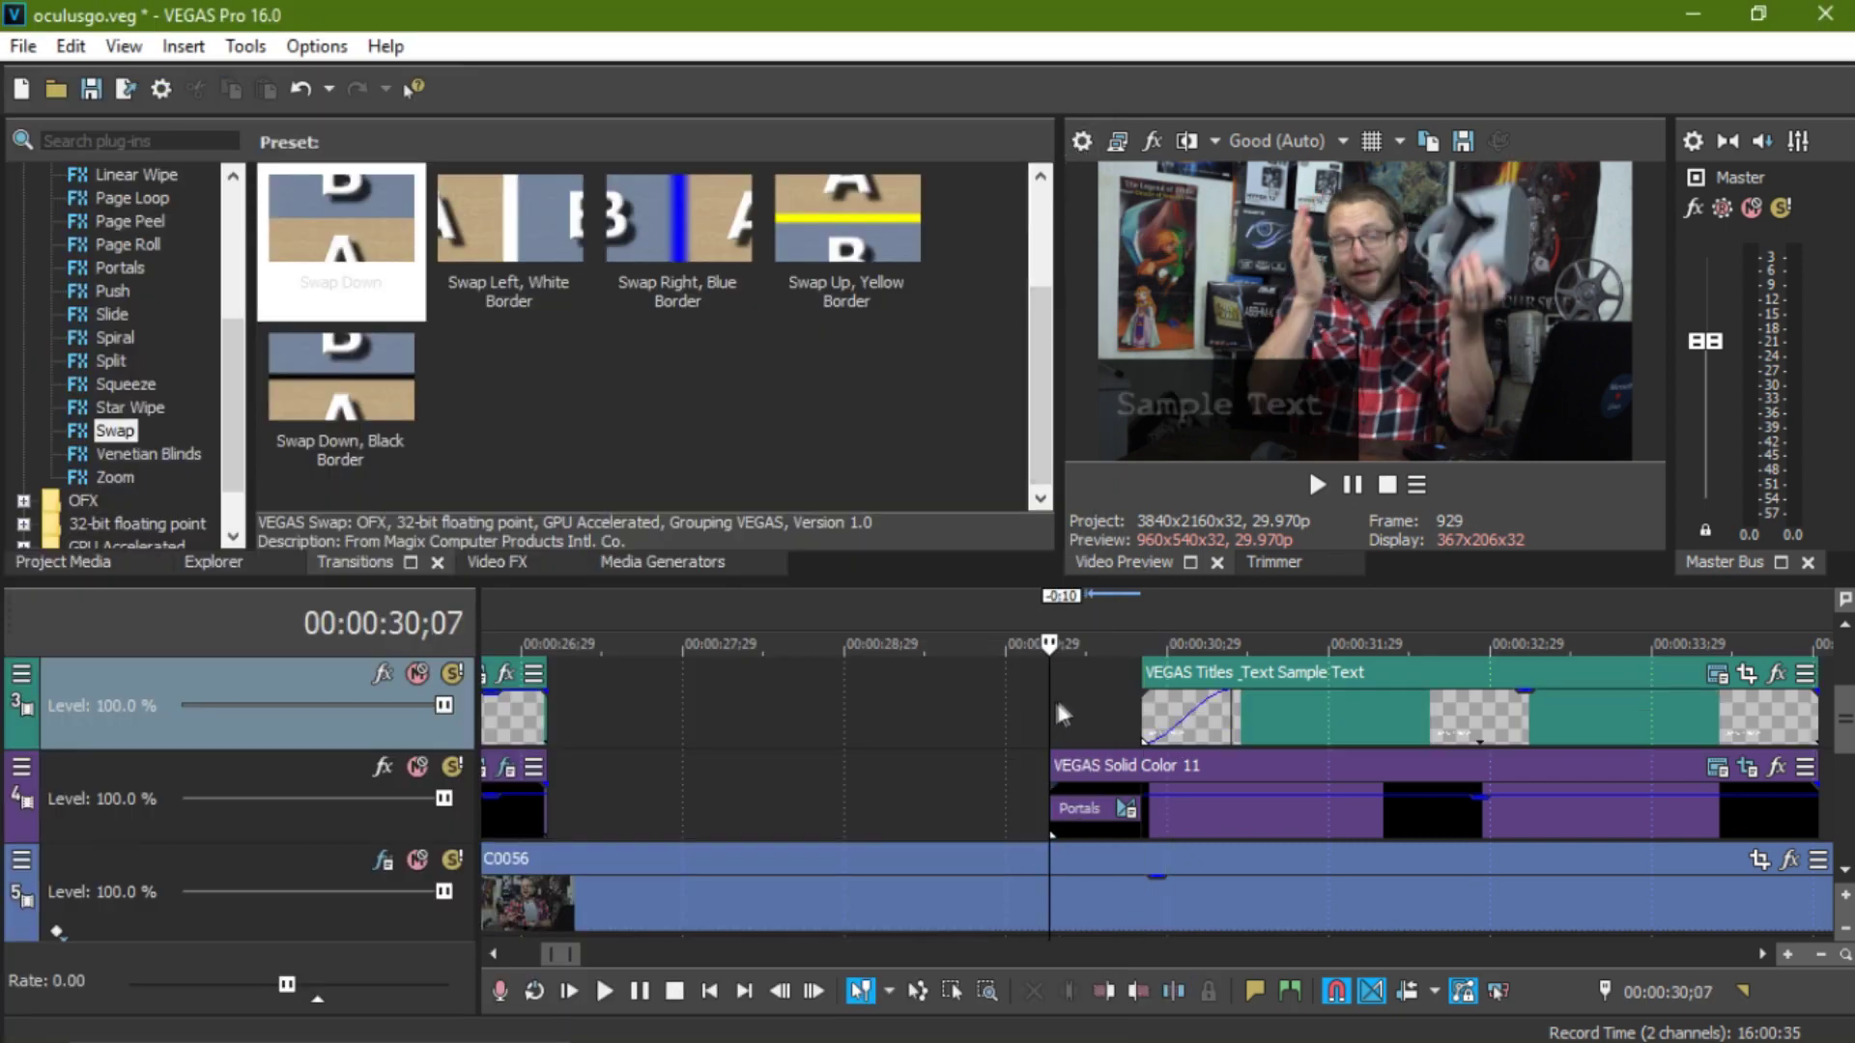
left_click(1331, 486)
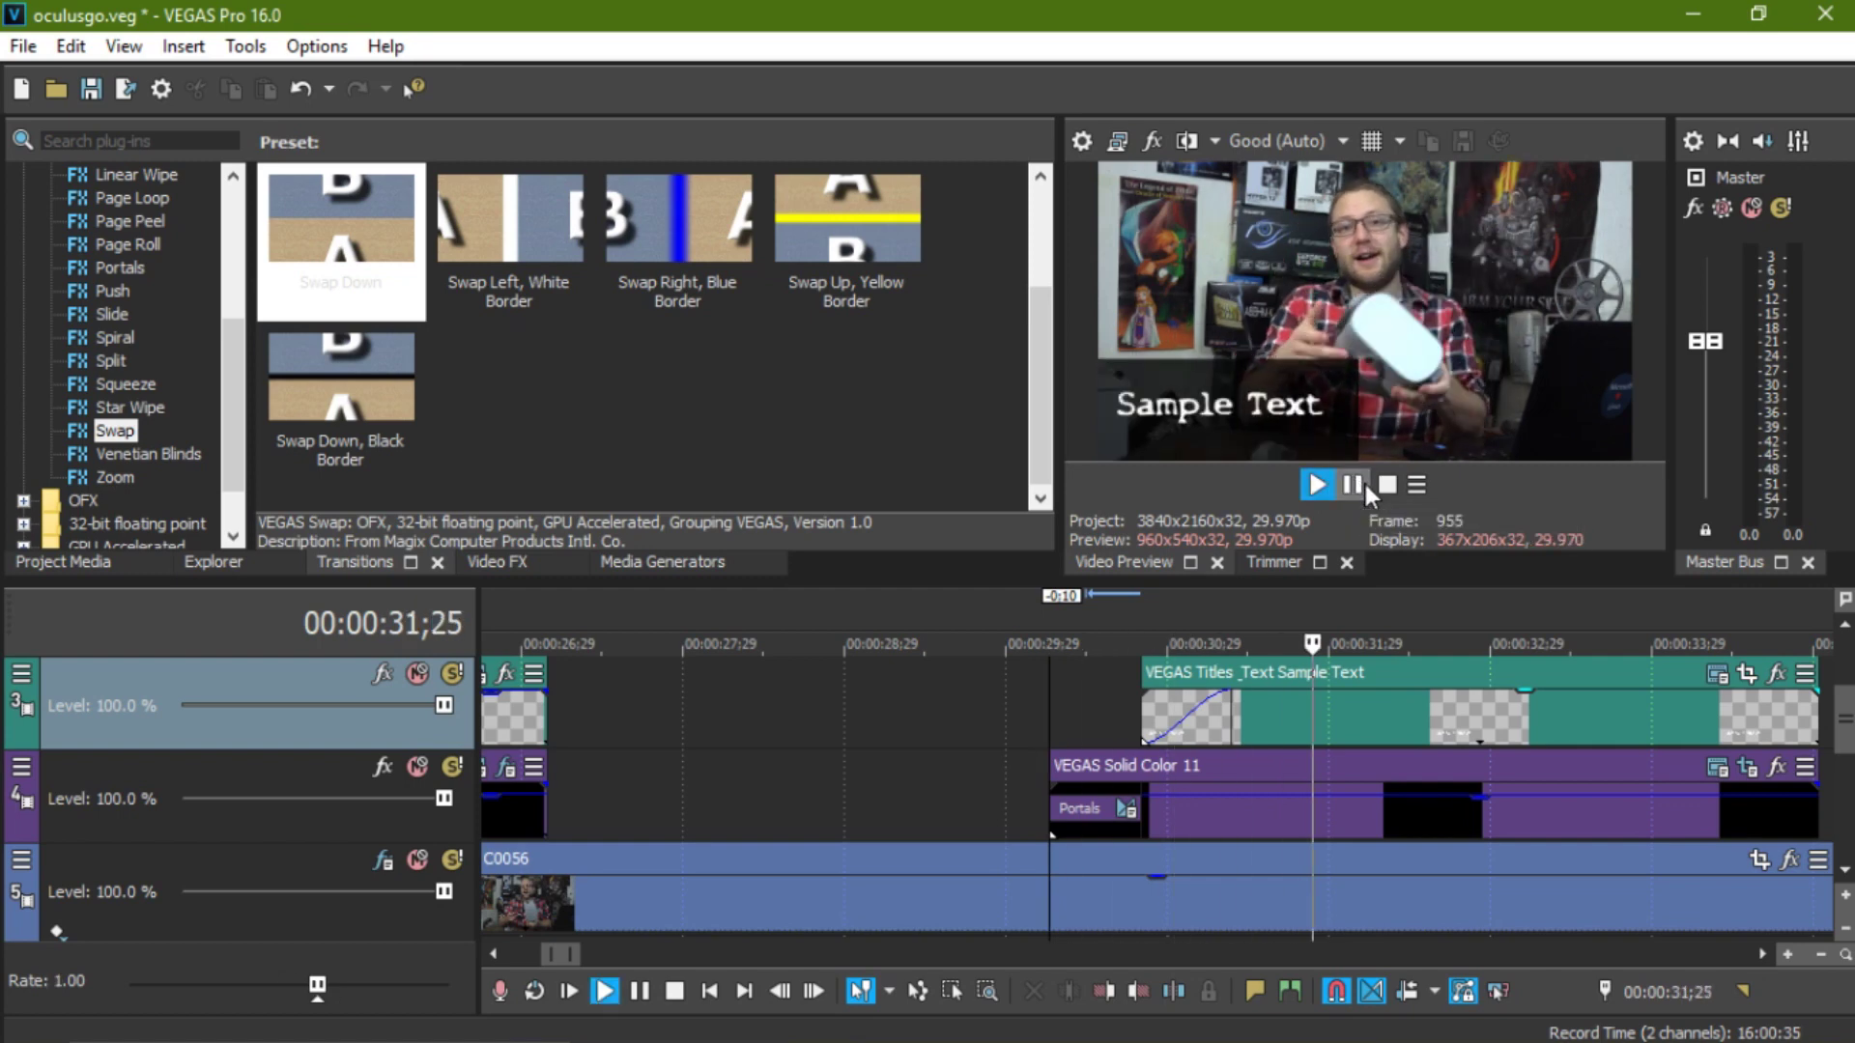
left_click(1362, 486)
left_click_drag(226, 355, 235, 293)
- Drag the Iris (Default) preset onto the Sample Text title's start and close its settings
left_click(108, 291)
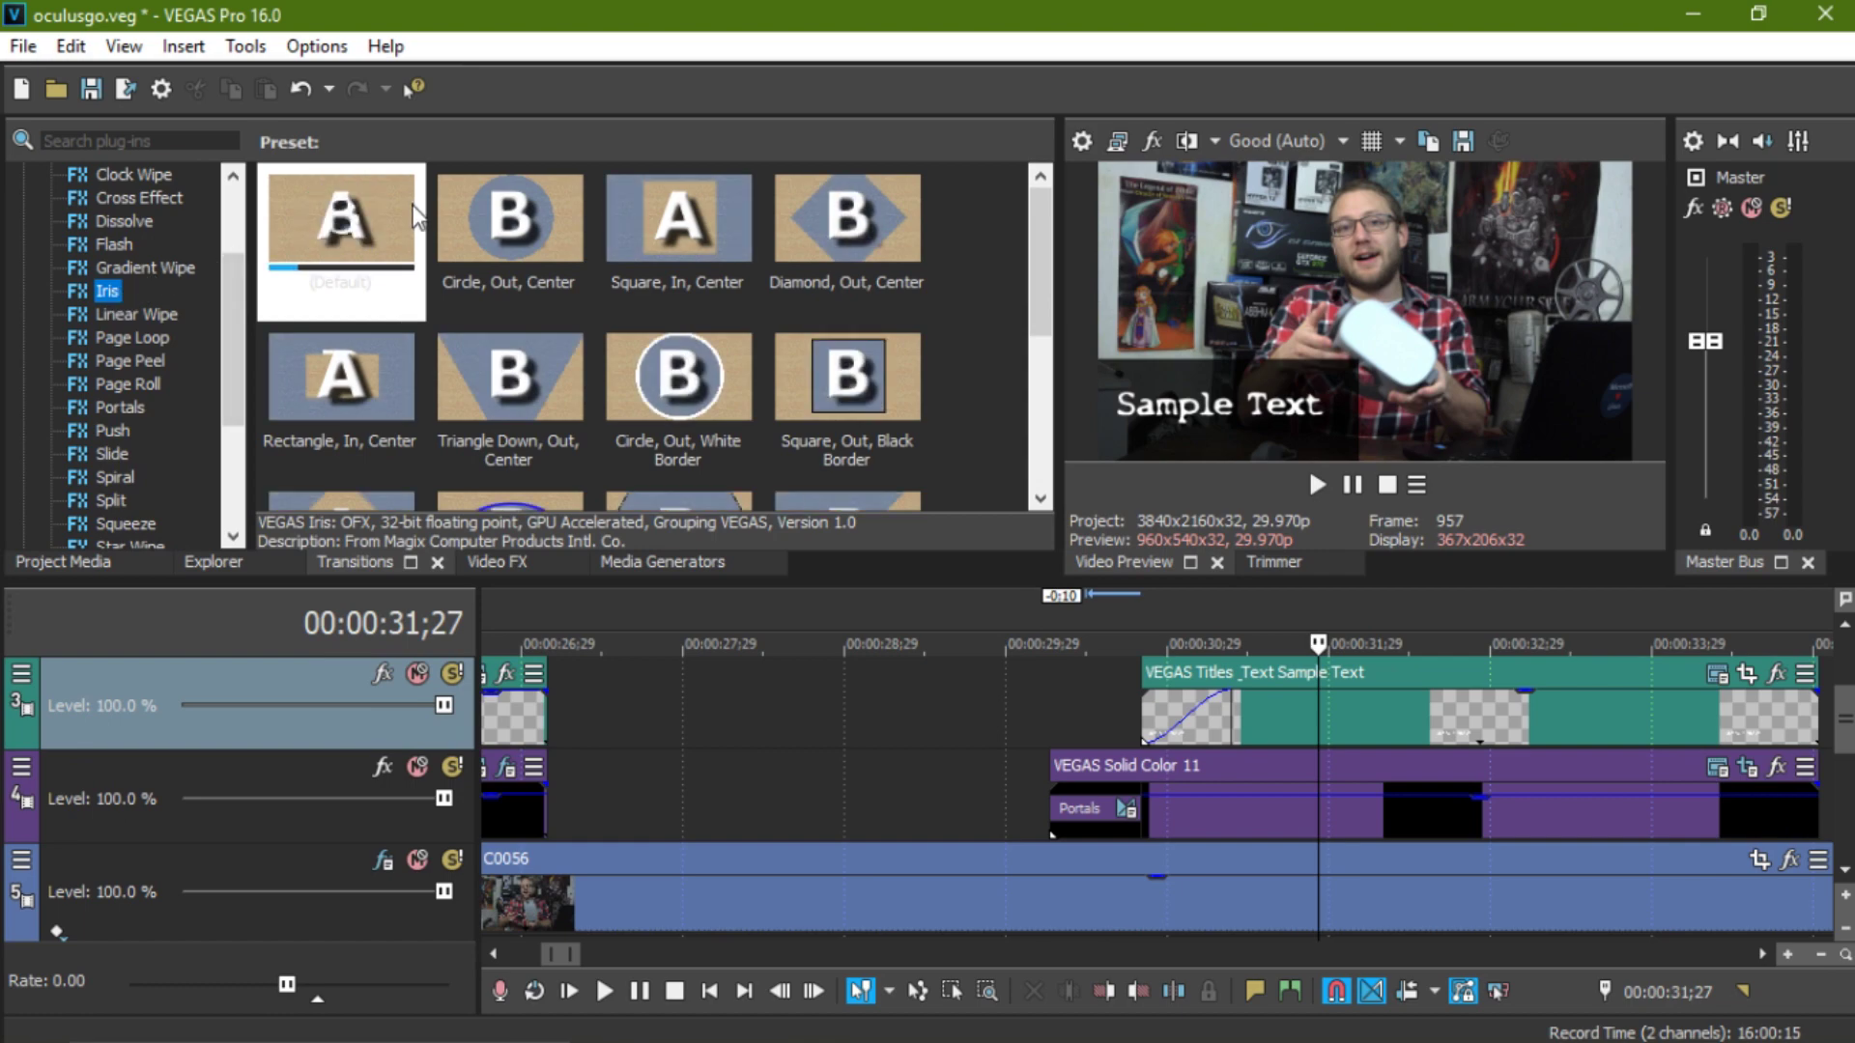
left_click_drag(340, 232, 1202, 728)
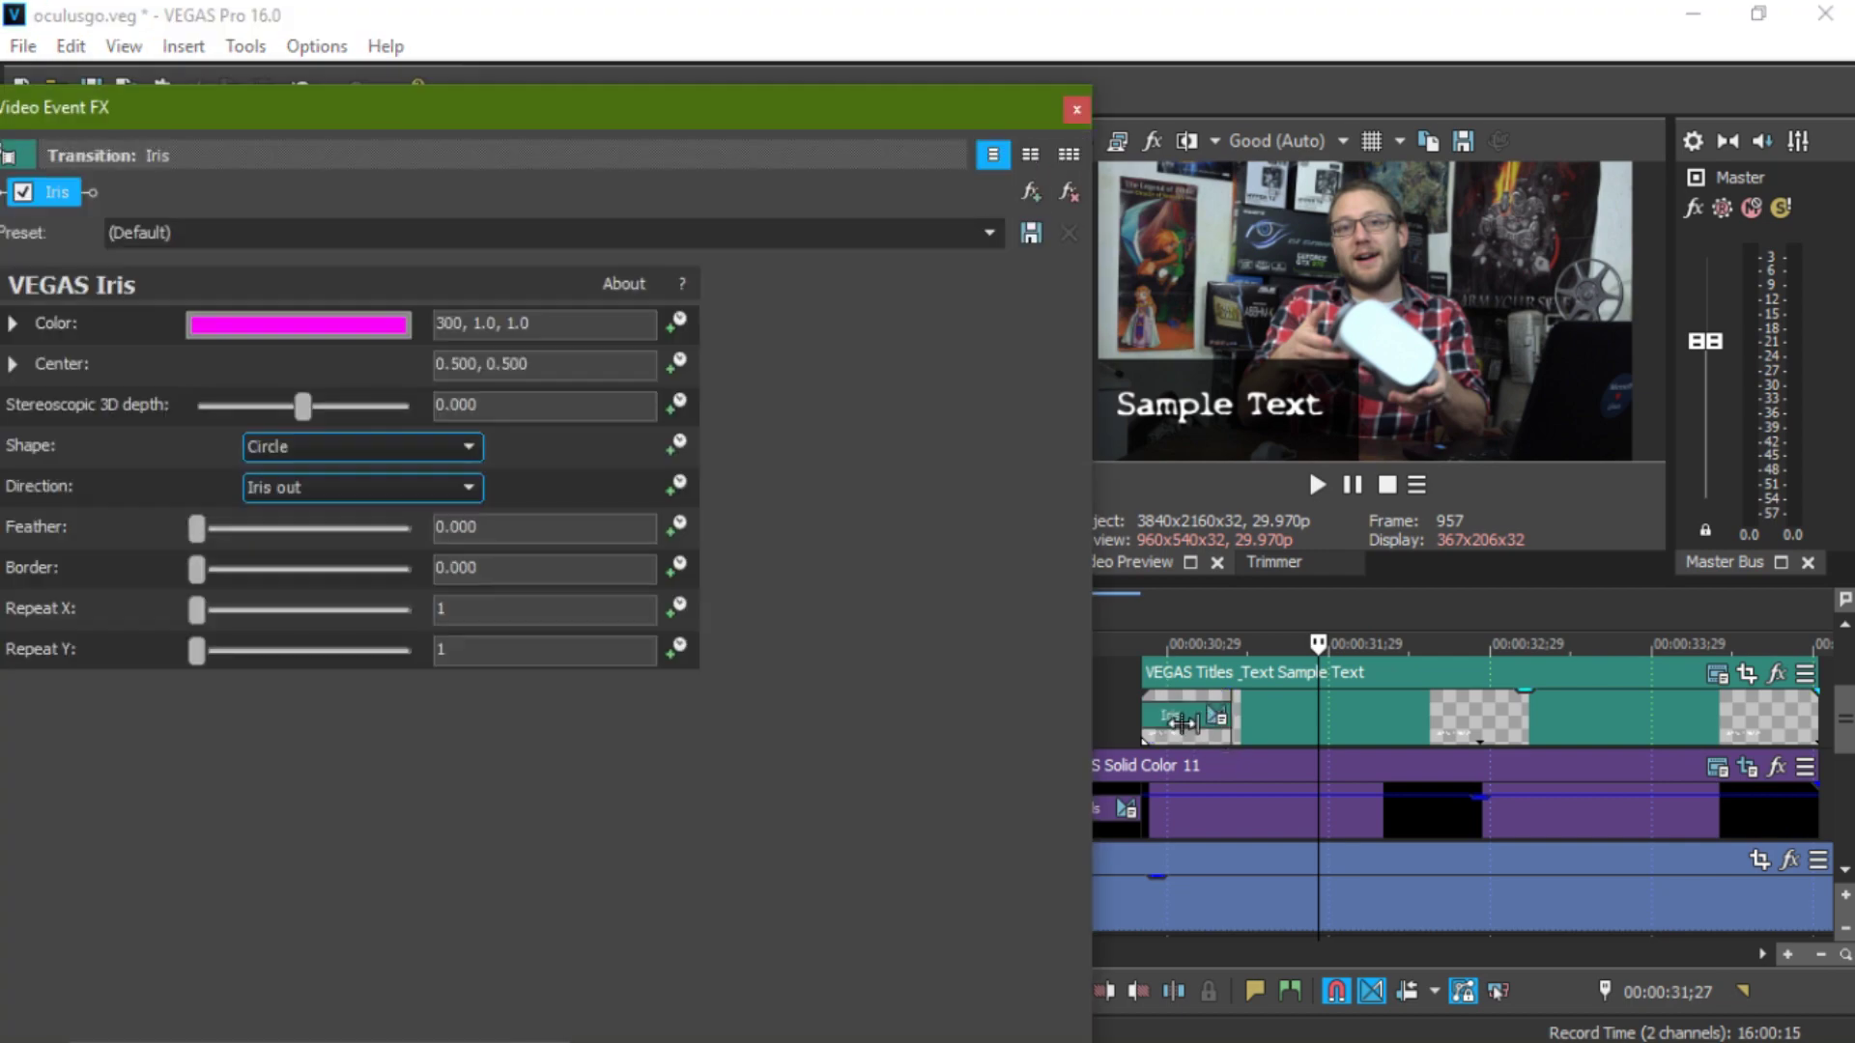
left_click(1074, 107)
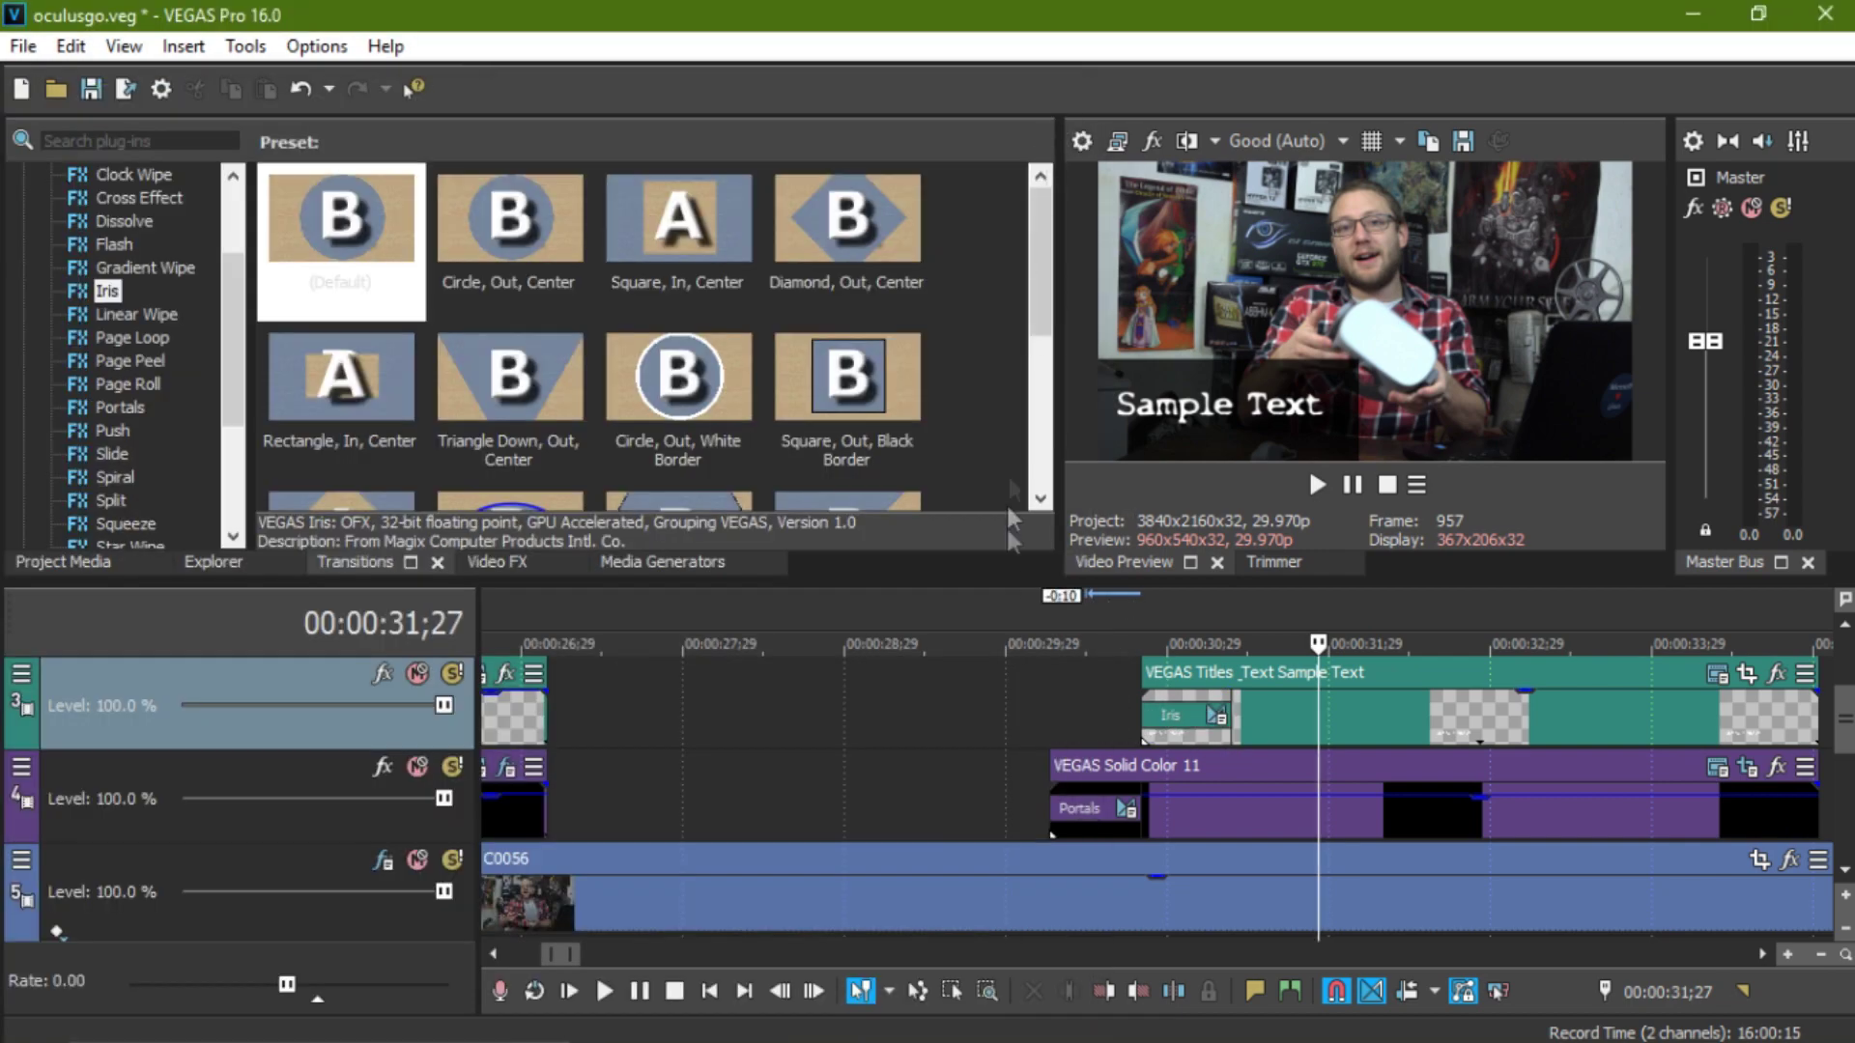
left_click(1065, 693)
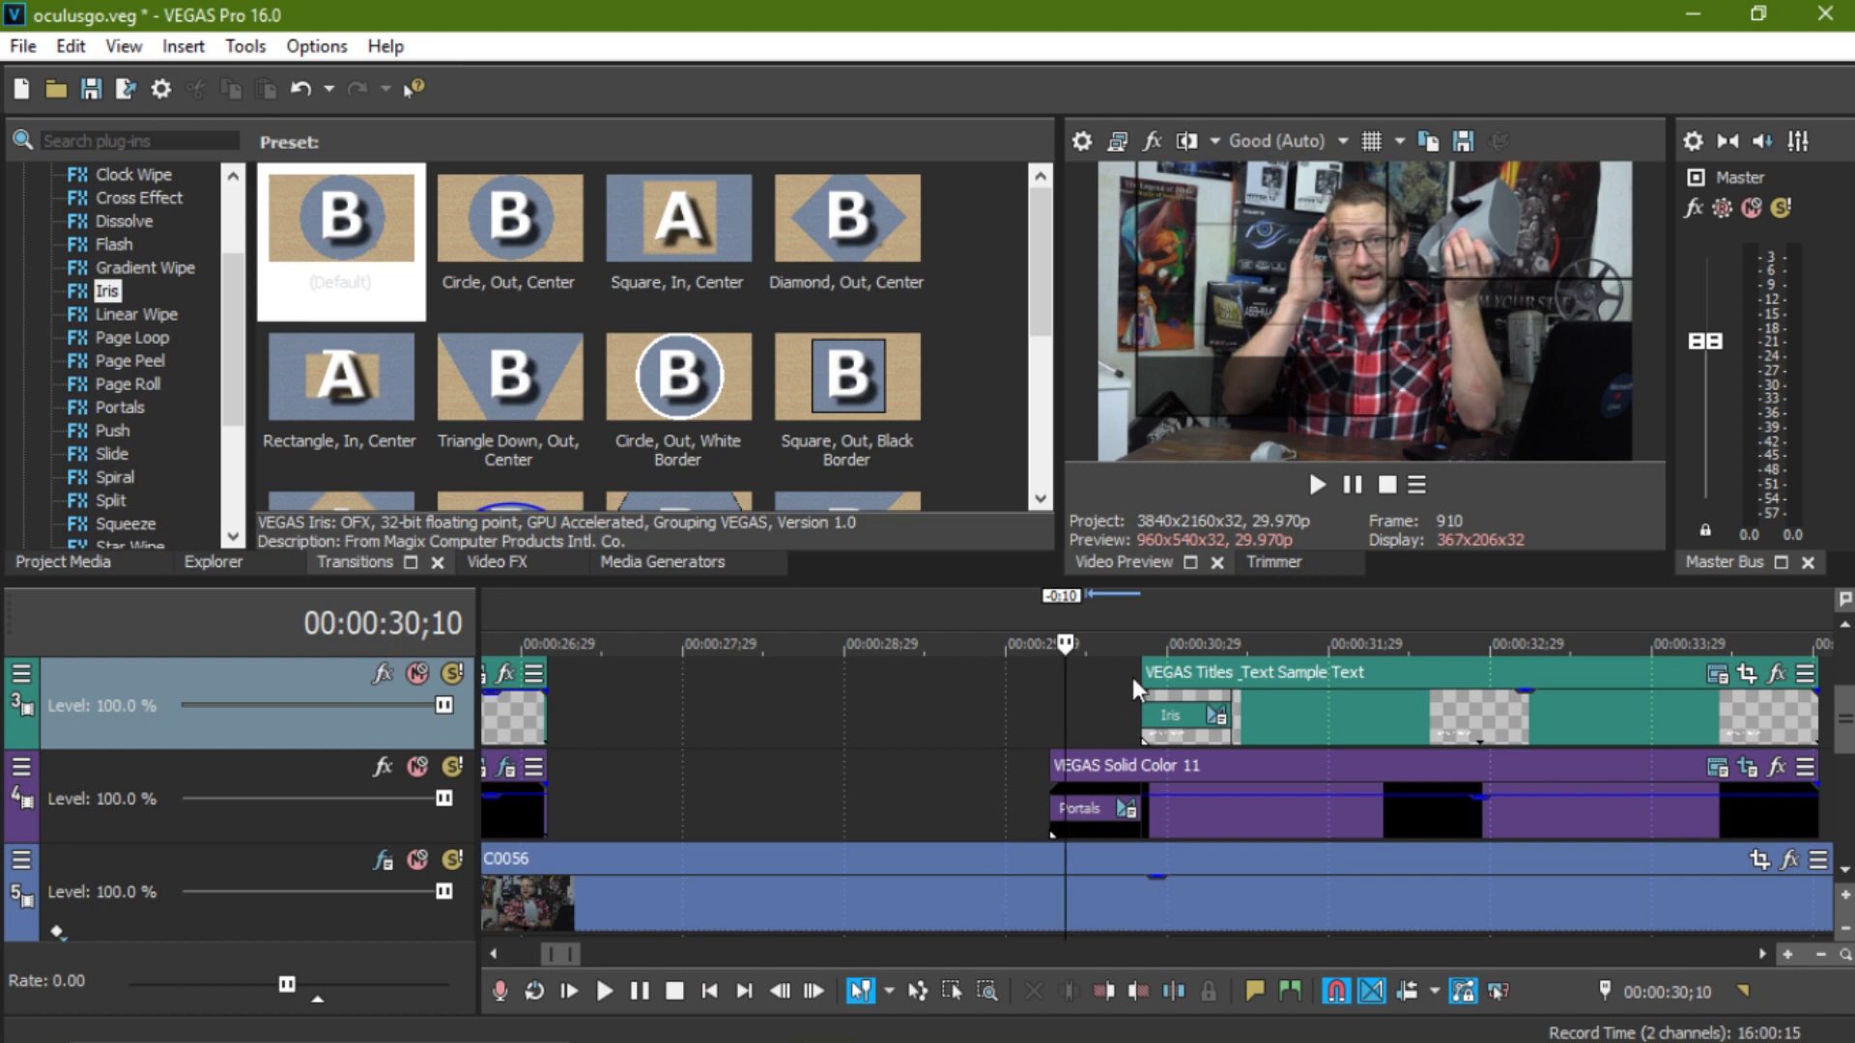
left_click(1049, 725)
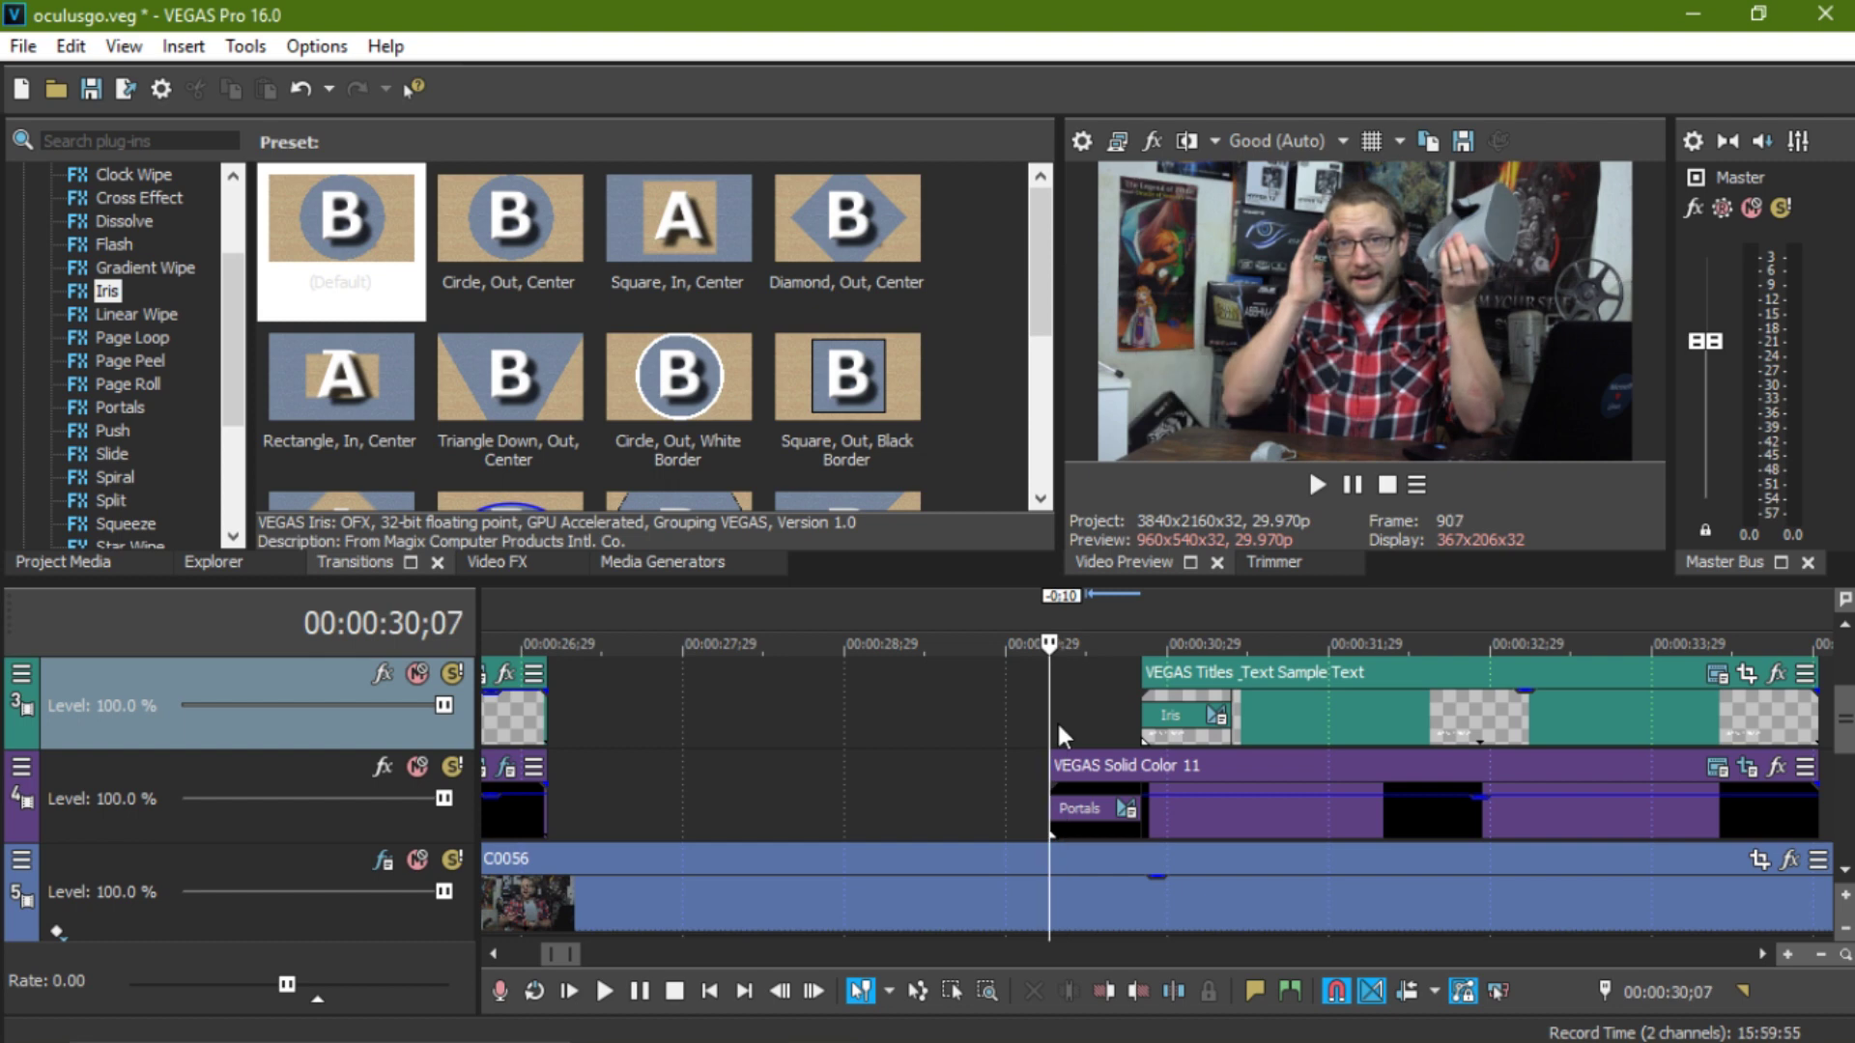
left_click(1317, 484)
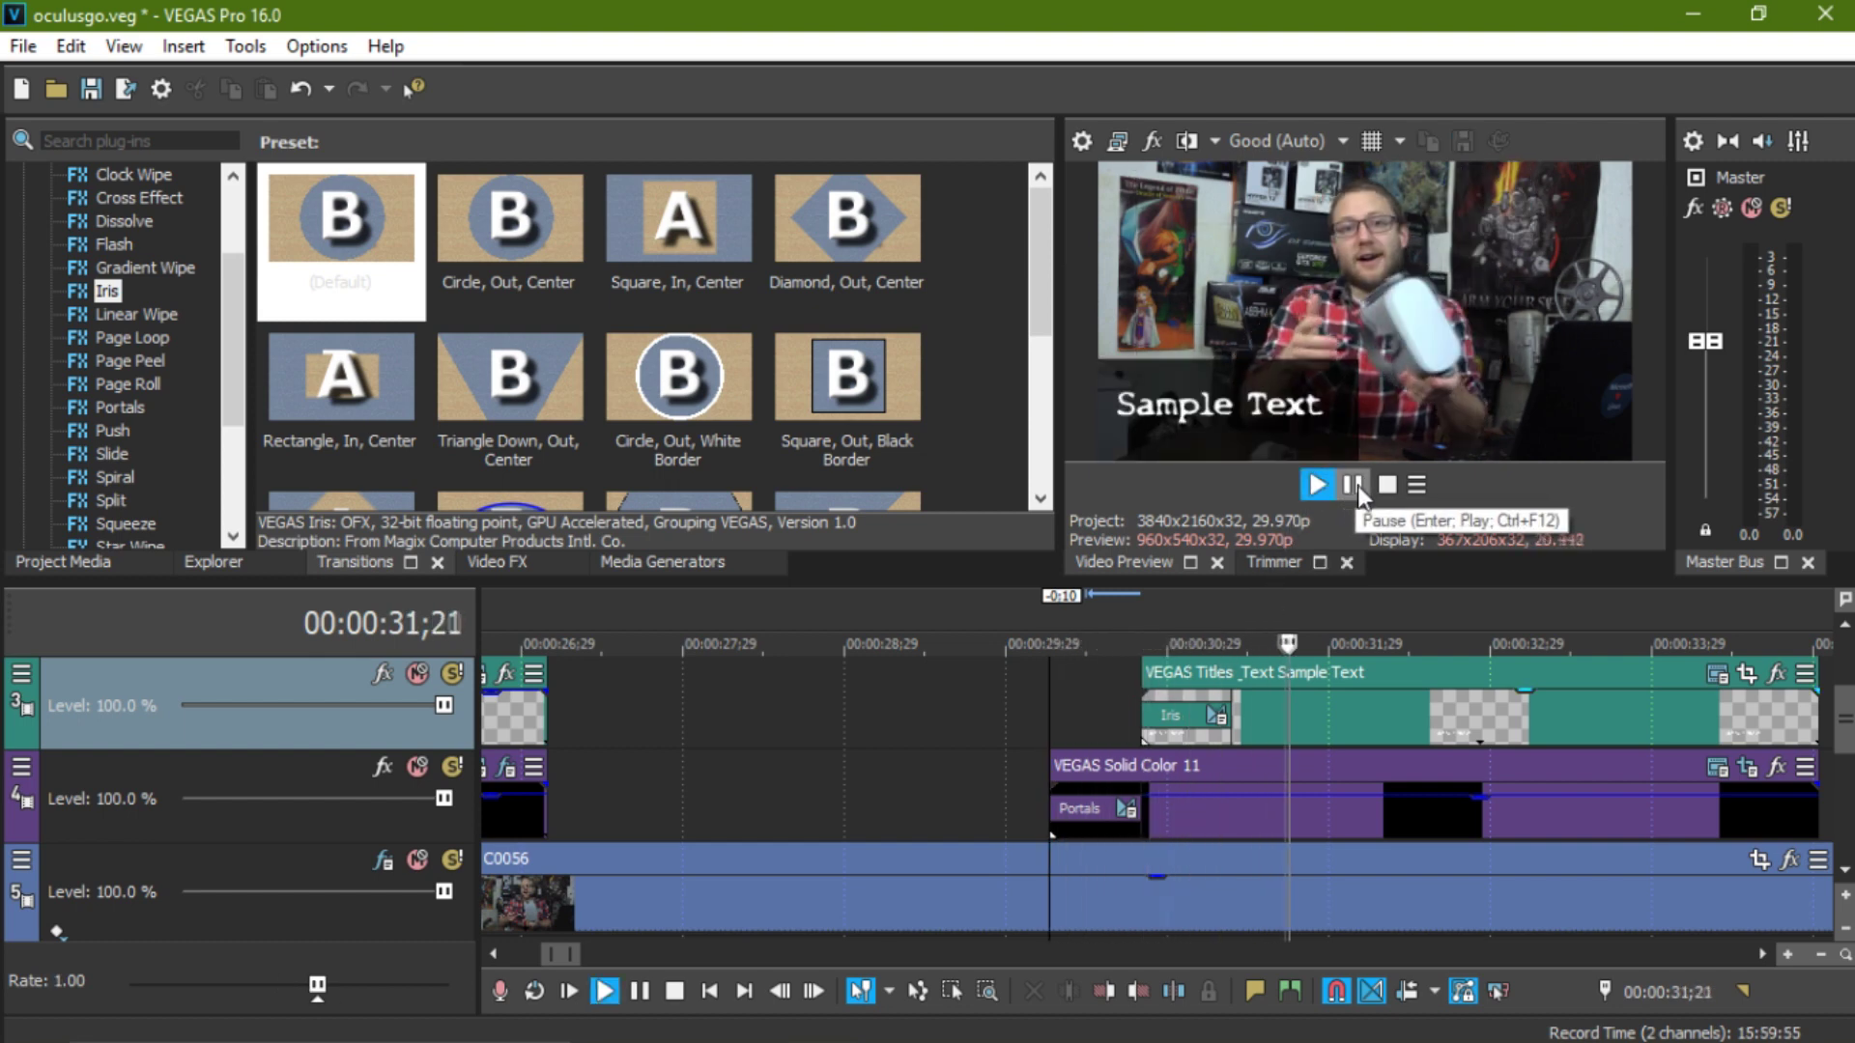
left_click(1352, 485)
left_click(1065, 619)
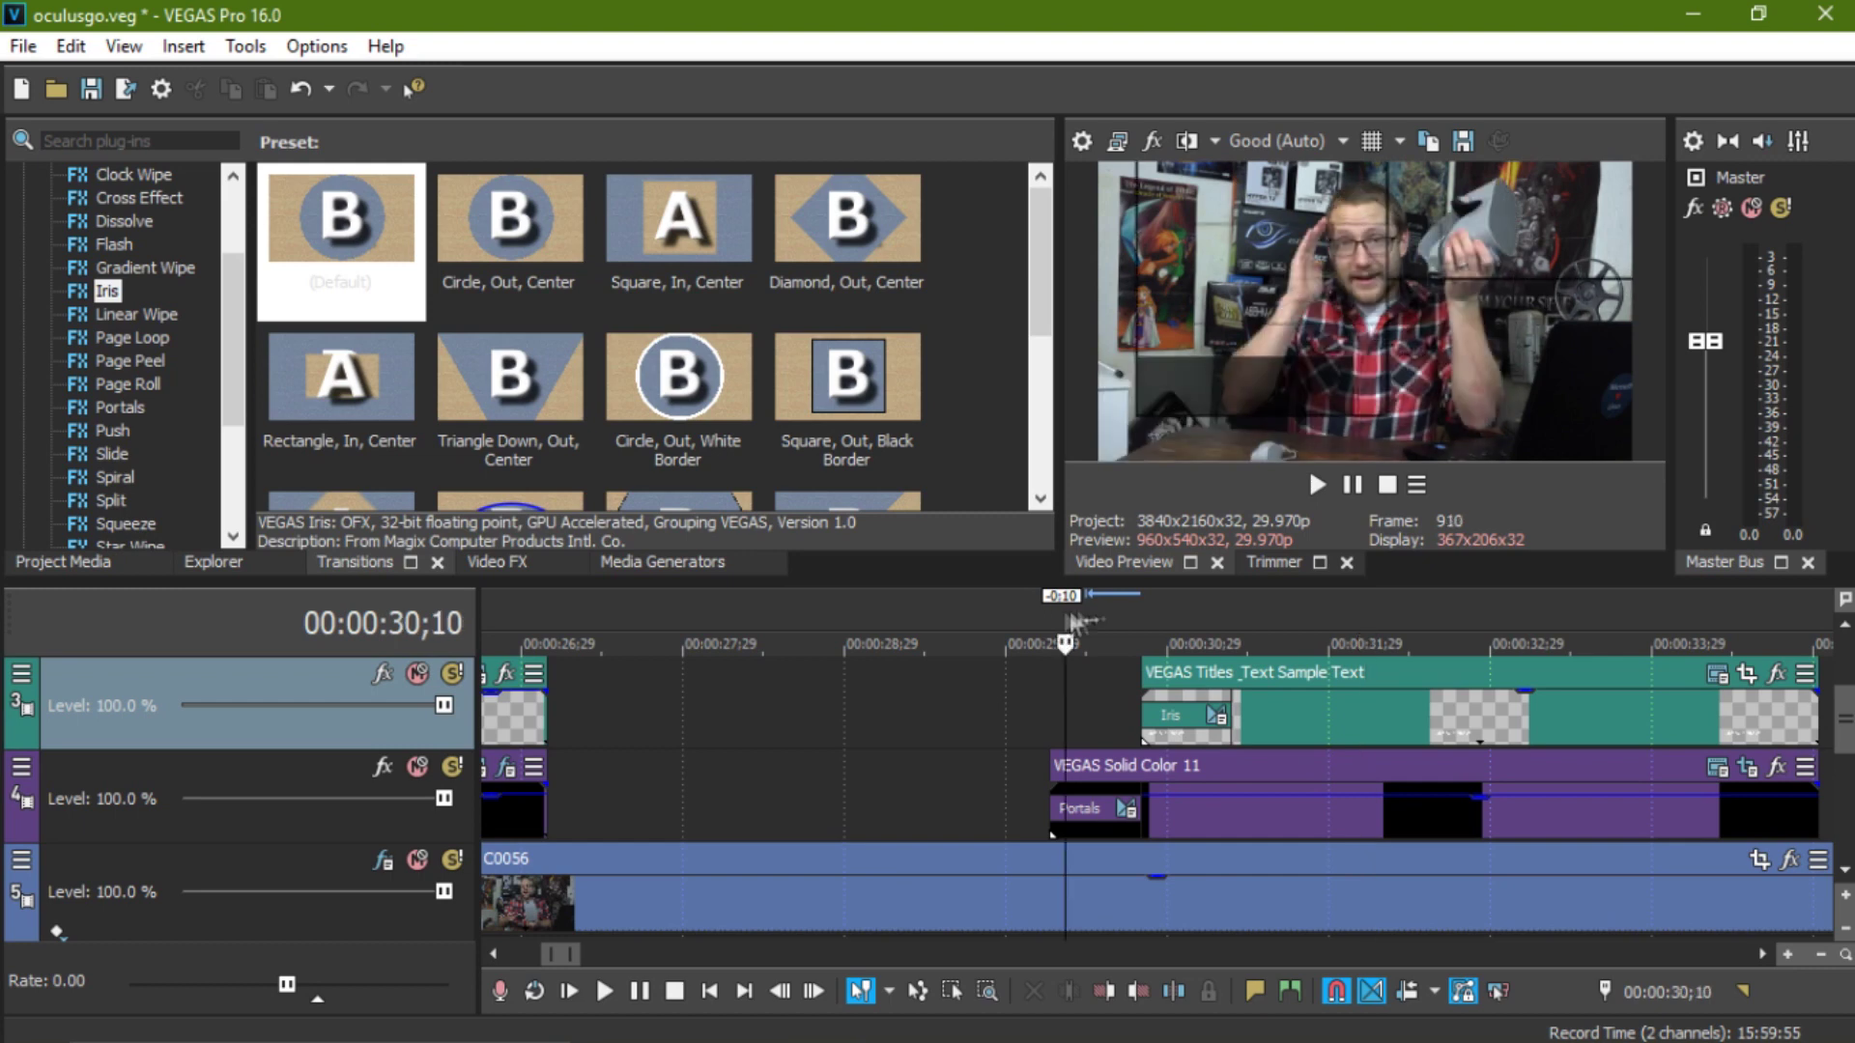
left_click(1048, 626)
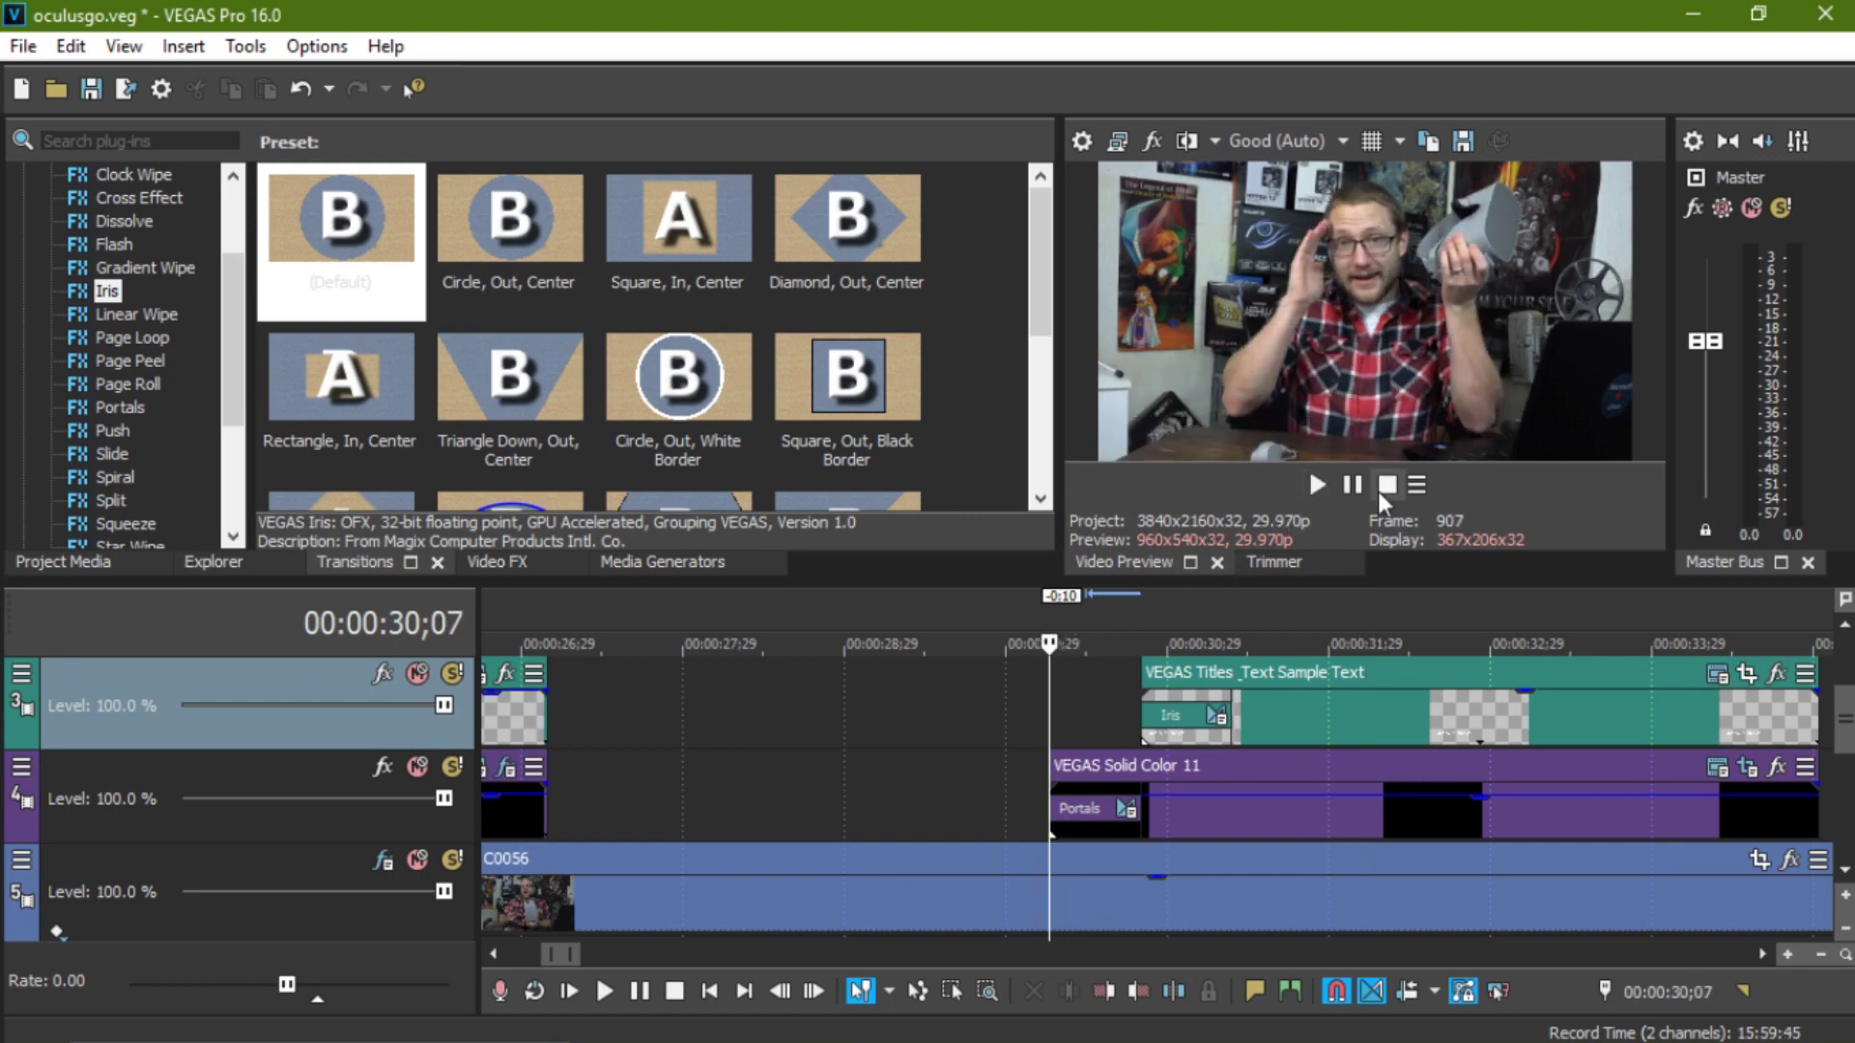
left_click(1318, 484)
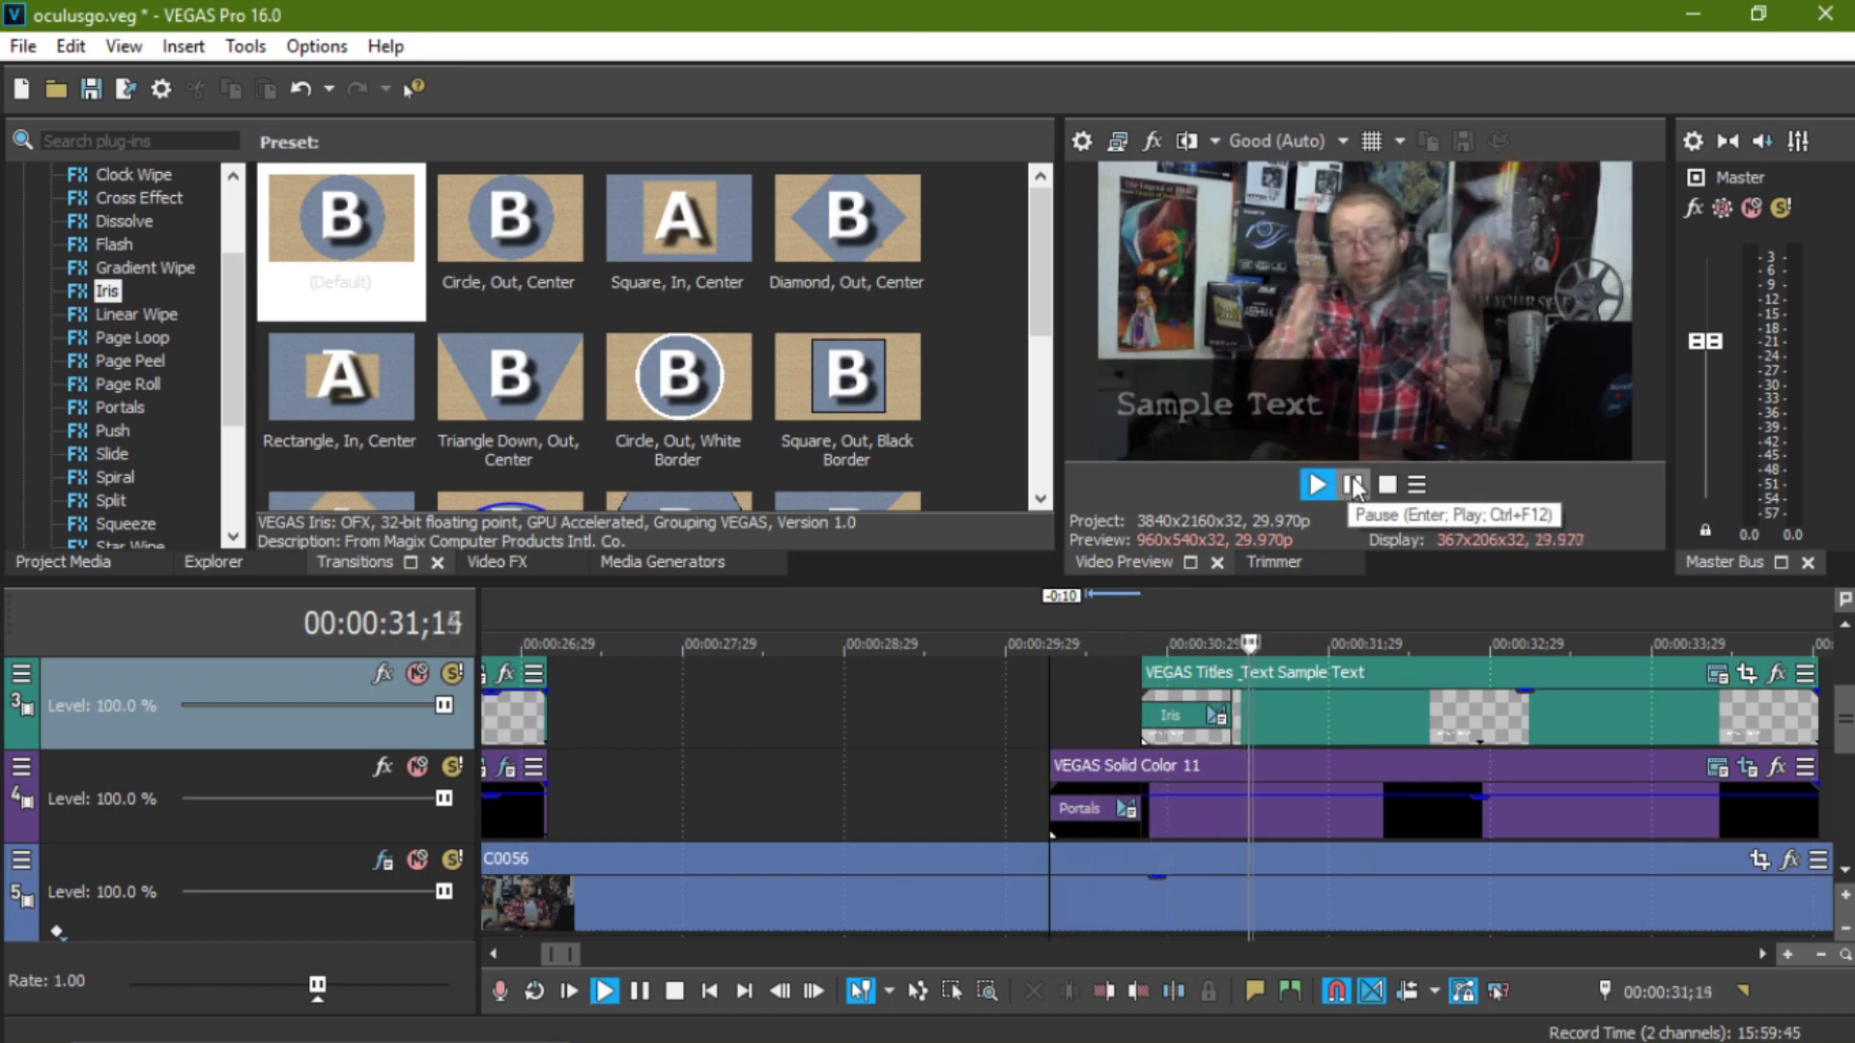
left_click(1353, 485)
left_click(1155, 618)
key("Right")
key("Right")
key("Right")
key("Right")
key("Right")
key("Right")
key("Right")
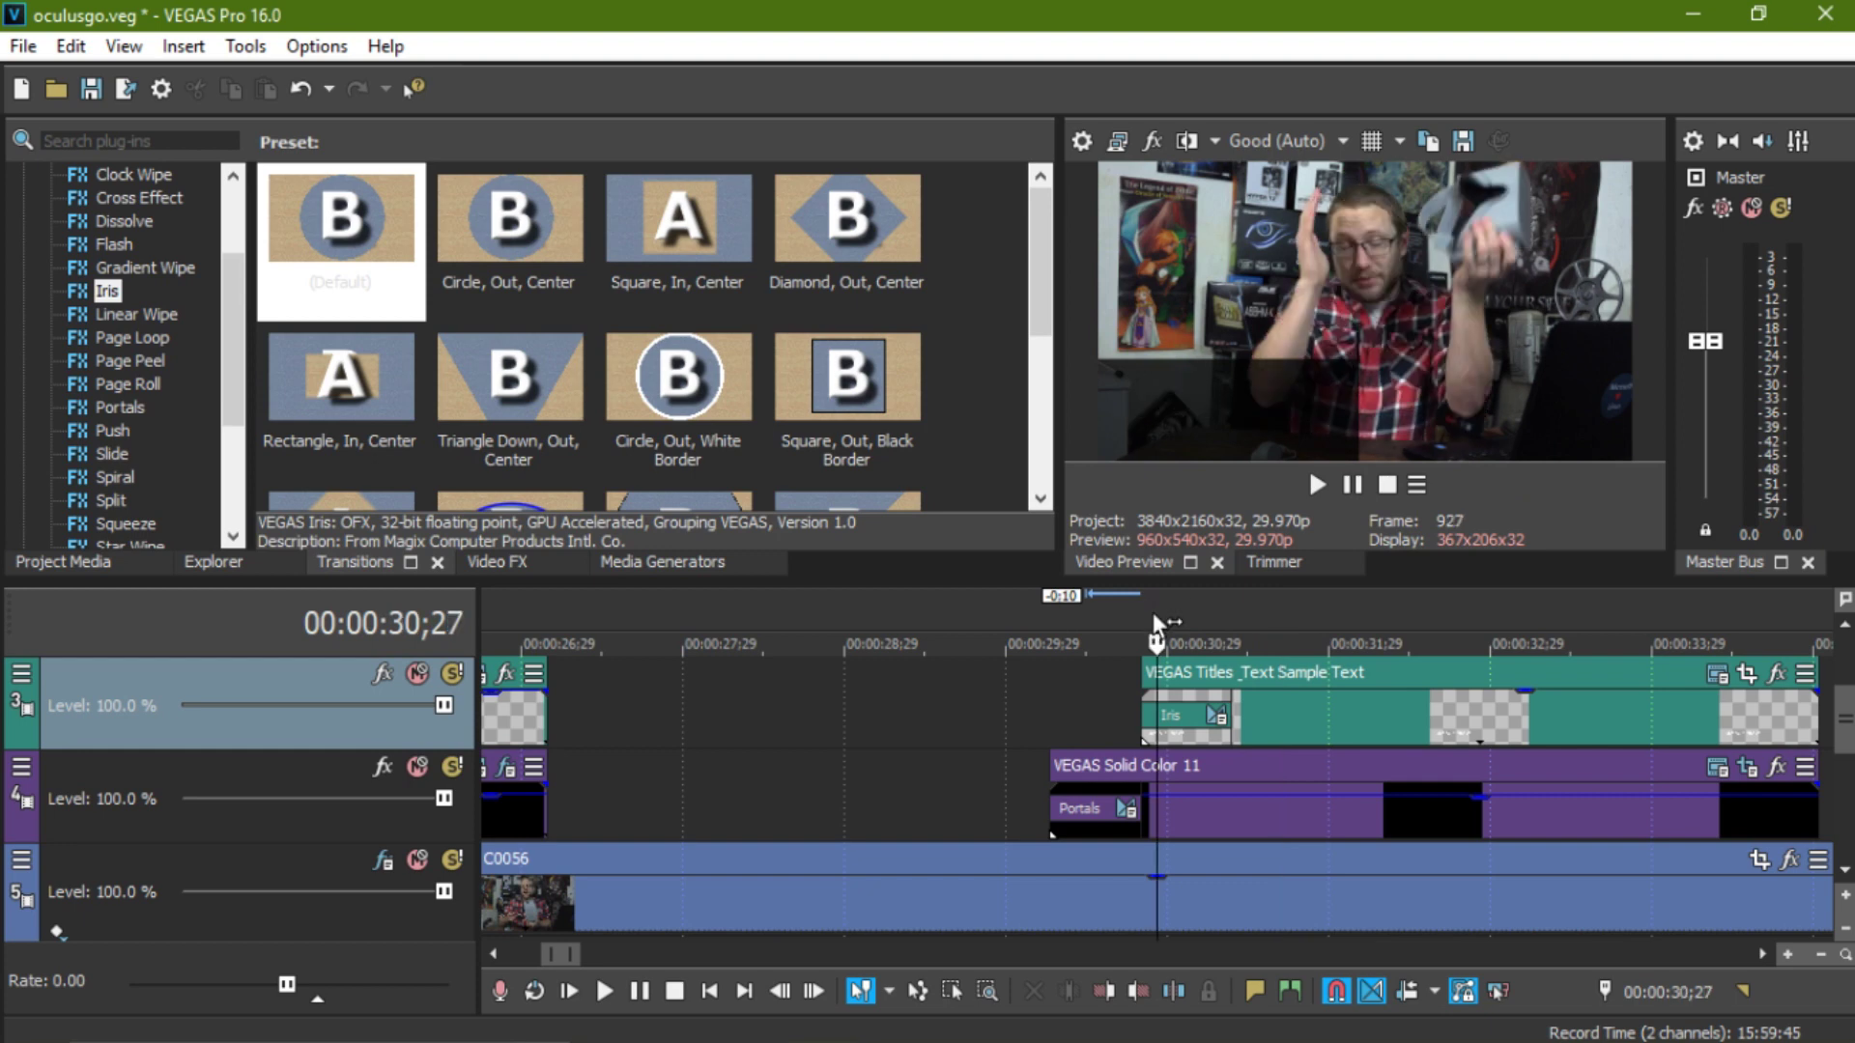
key("Right")
key("Right")
key("Right")
key("Right")
key("Right")
key("Right")
key("Right")
key("Right")
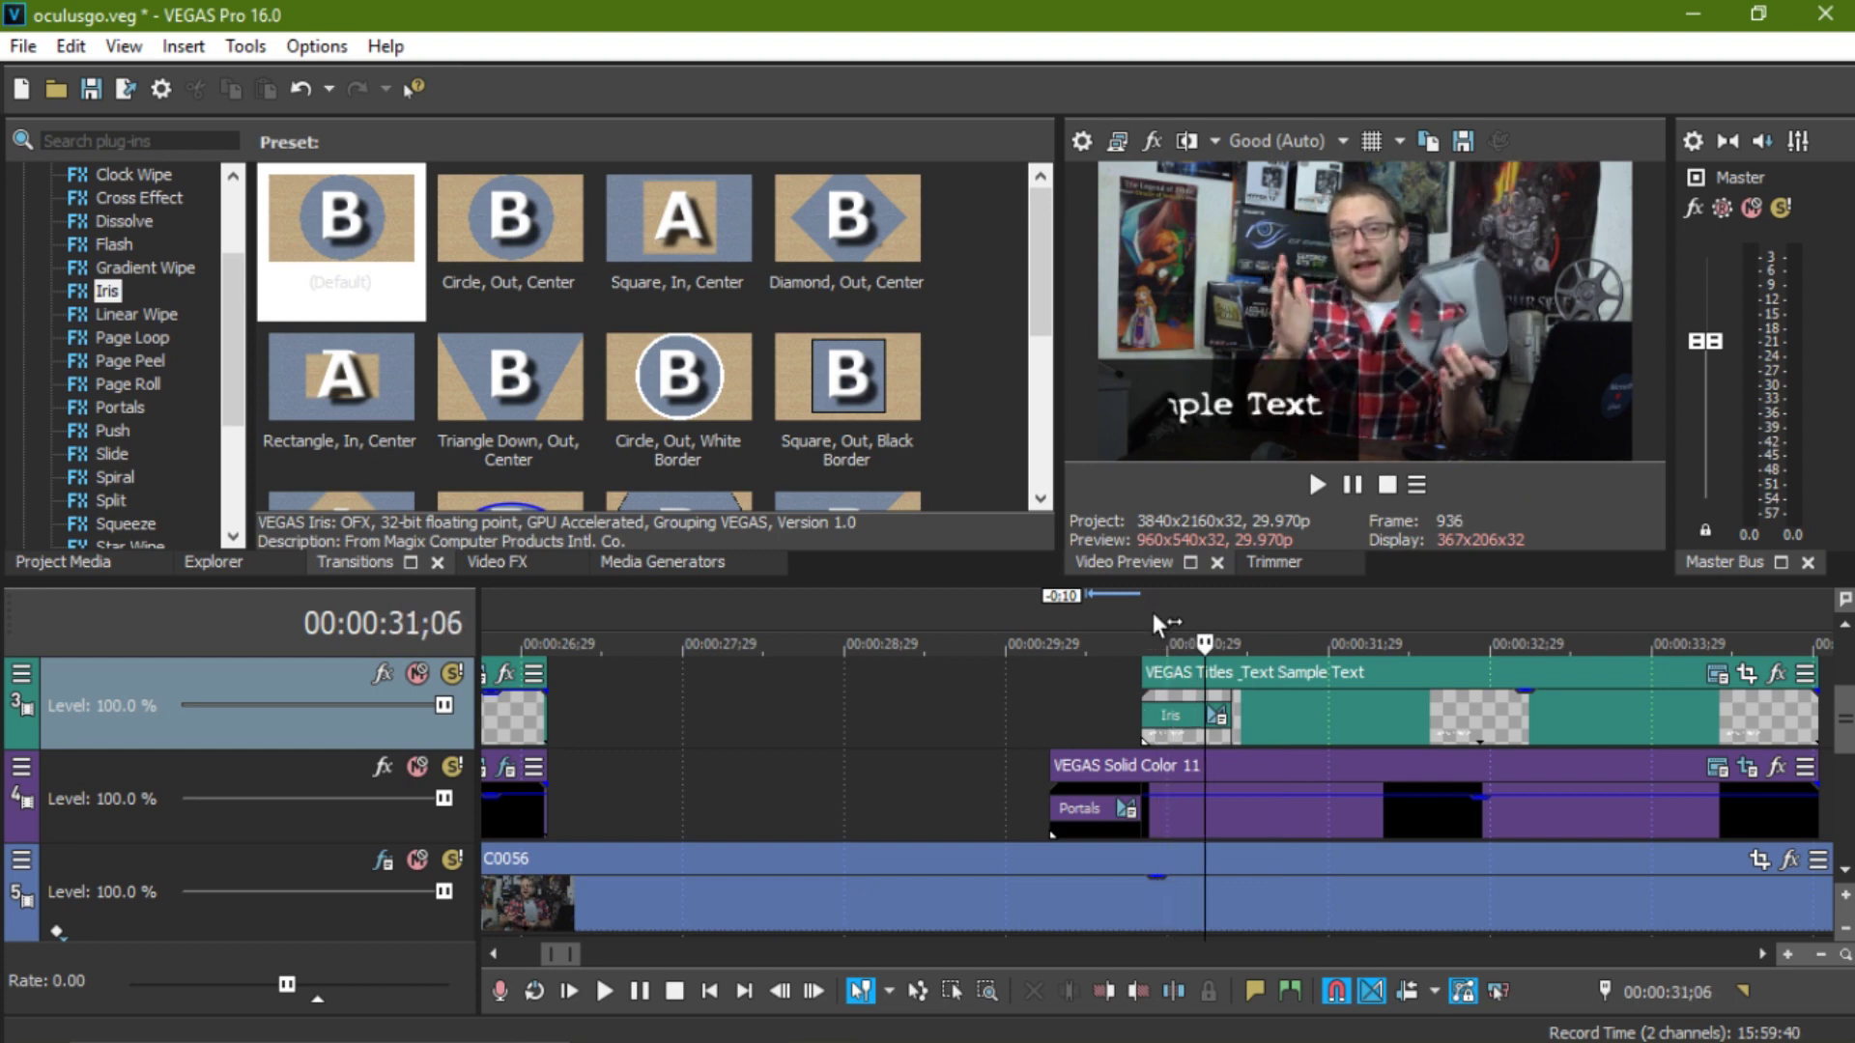
key("Left")
key("Left")
key("Left")
key("Left")
key("Left")
key("Left")
key("Left")
key("Left")
key("Left")
key("Left")
key("Left")
key("Left")
key("Left")
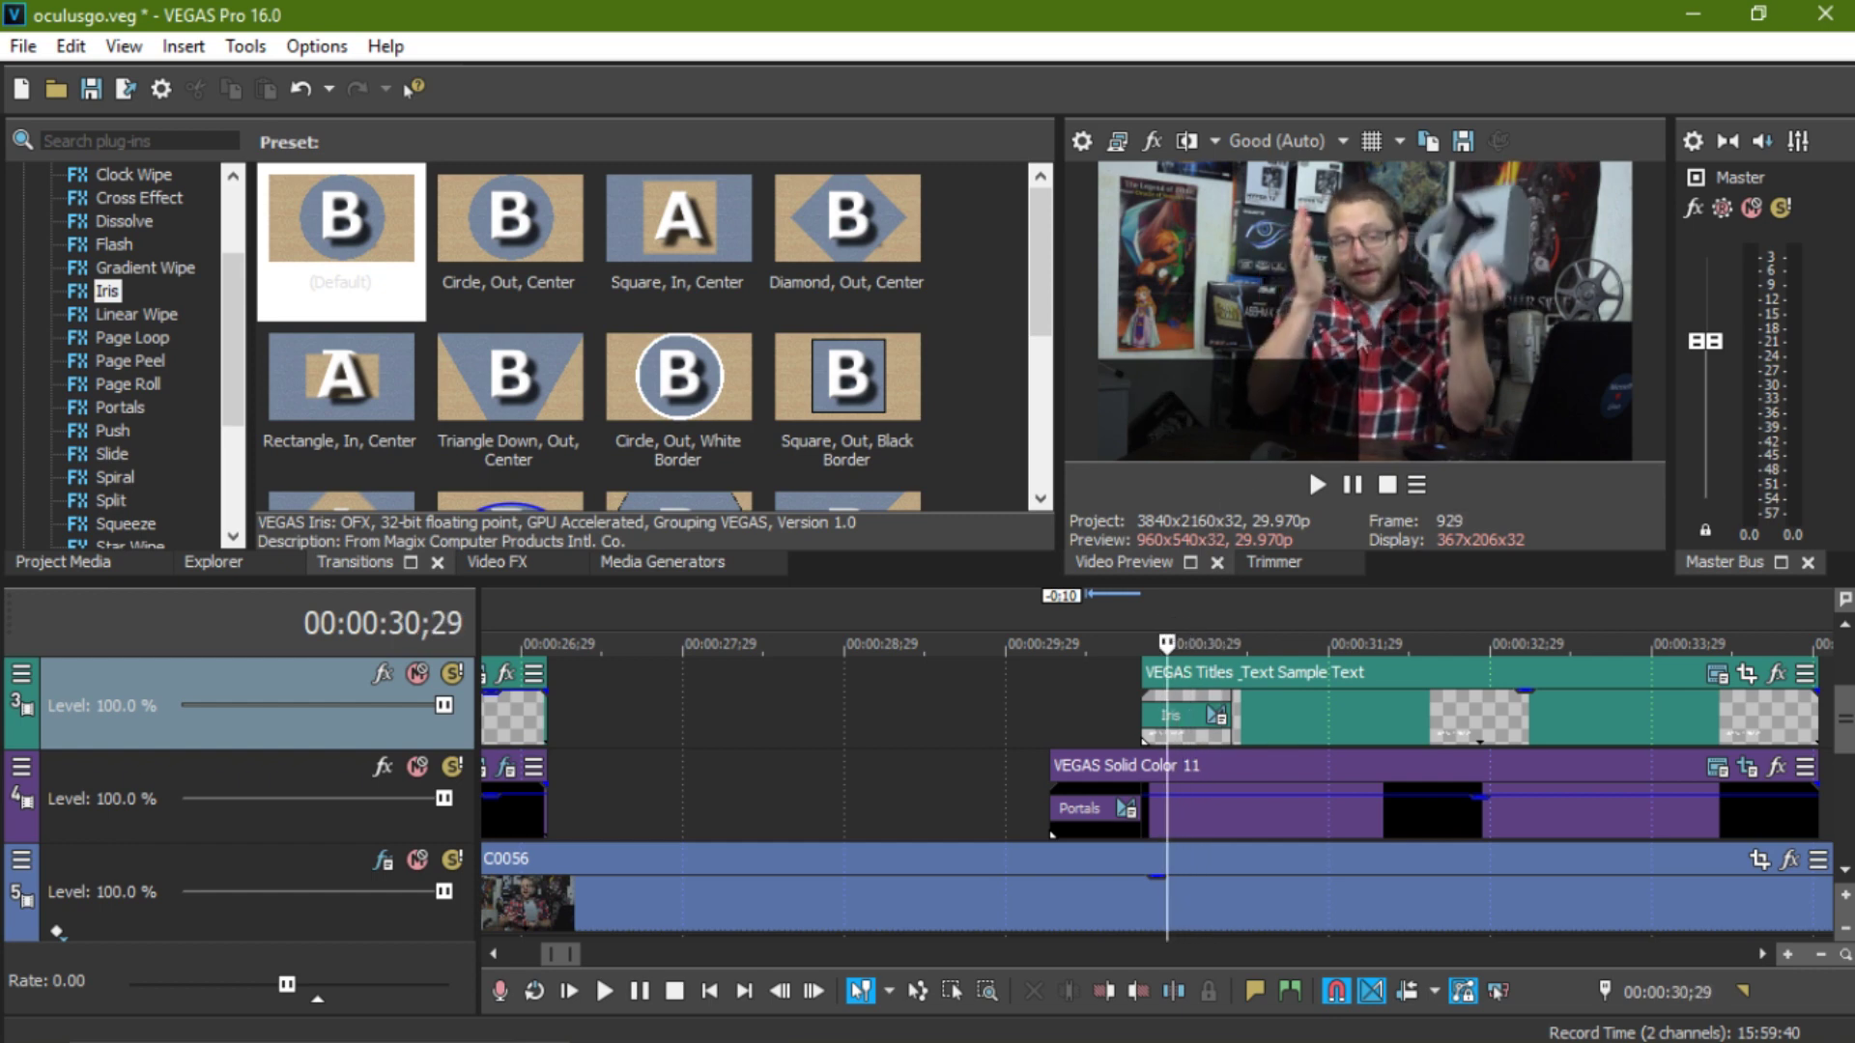
key("Right")
key("Right")
key("Right")
key("Right")
key("Right")
key("Right")
key("Right")
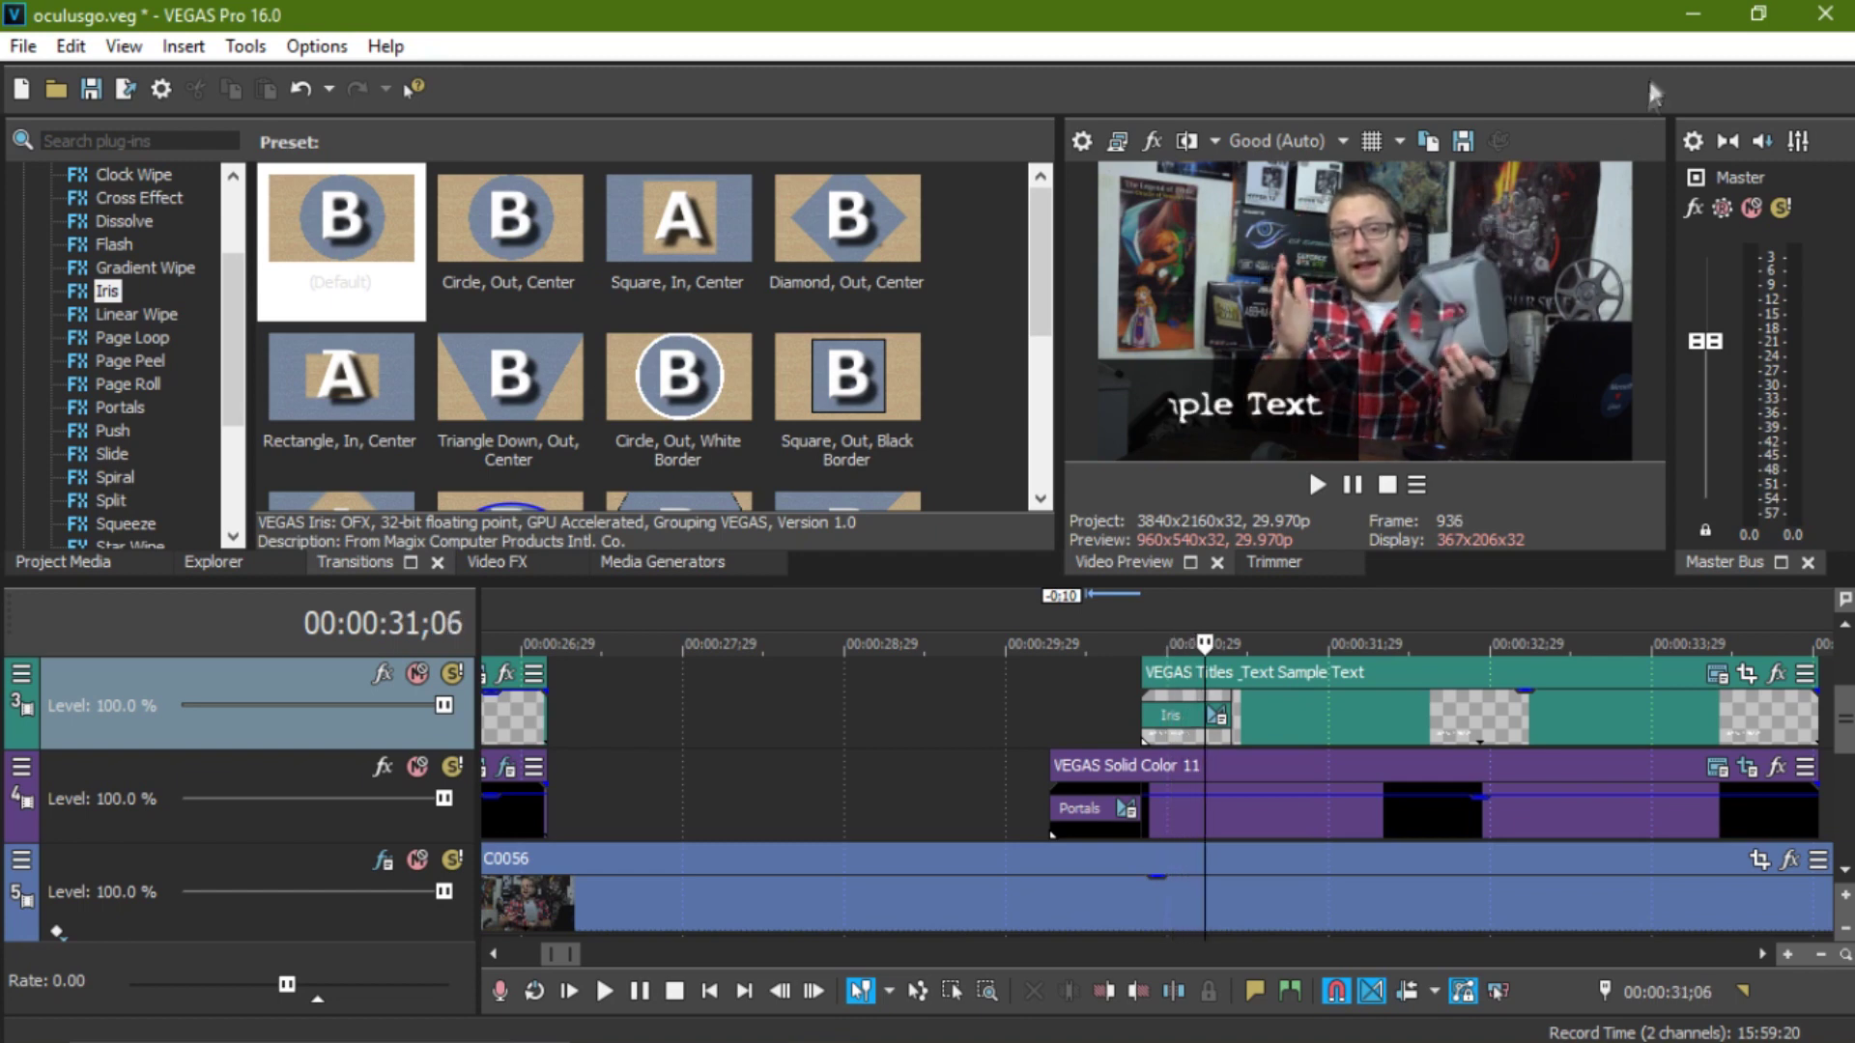
left_click(1149, 620)
key("space")
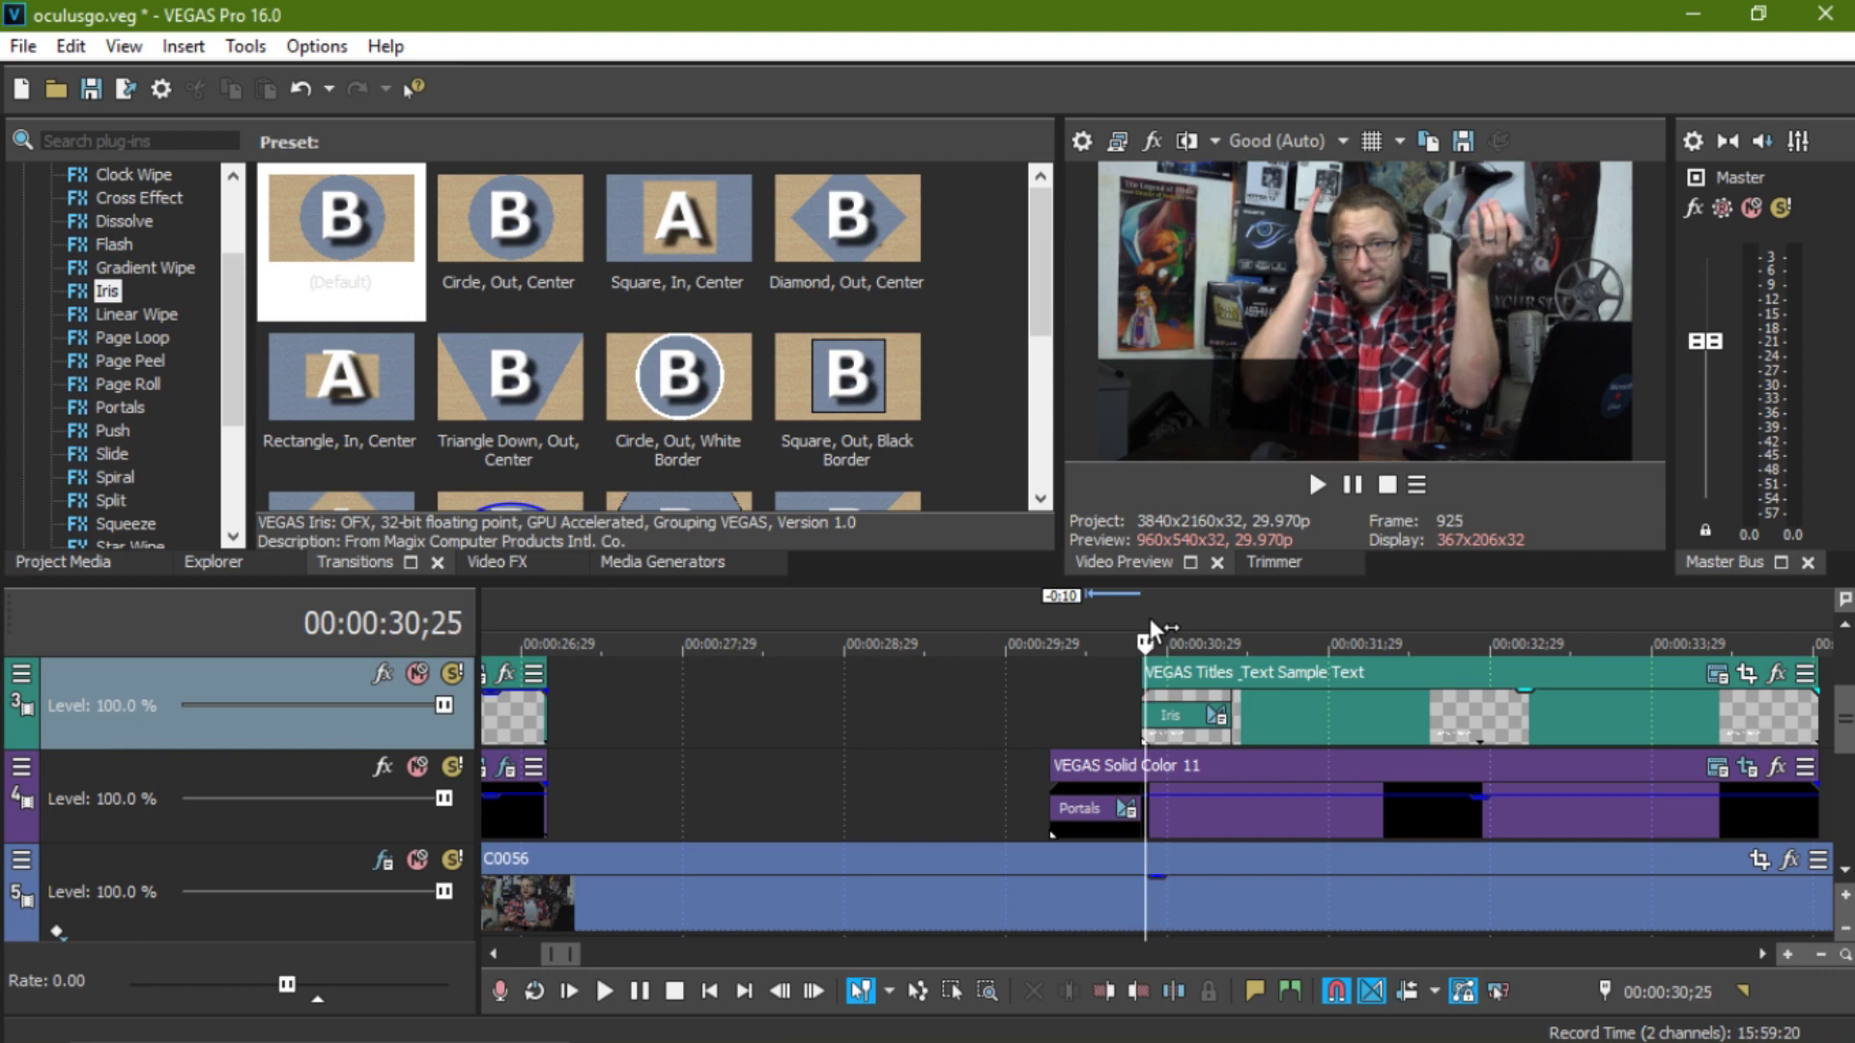
key("j")
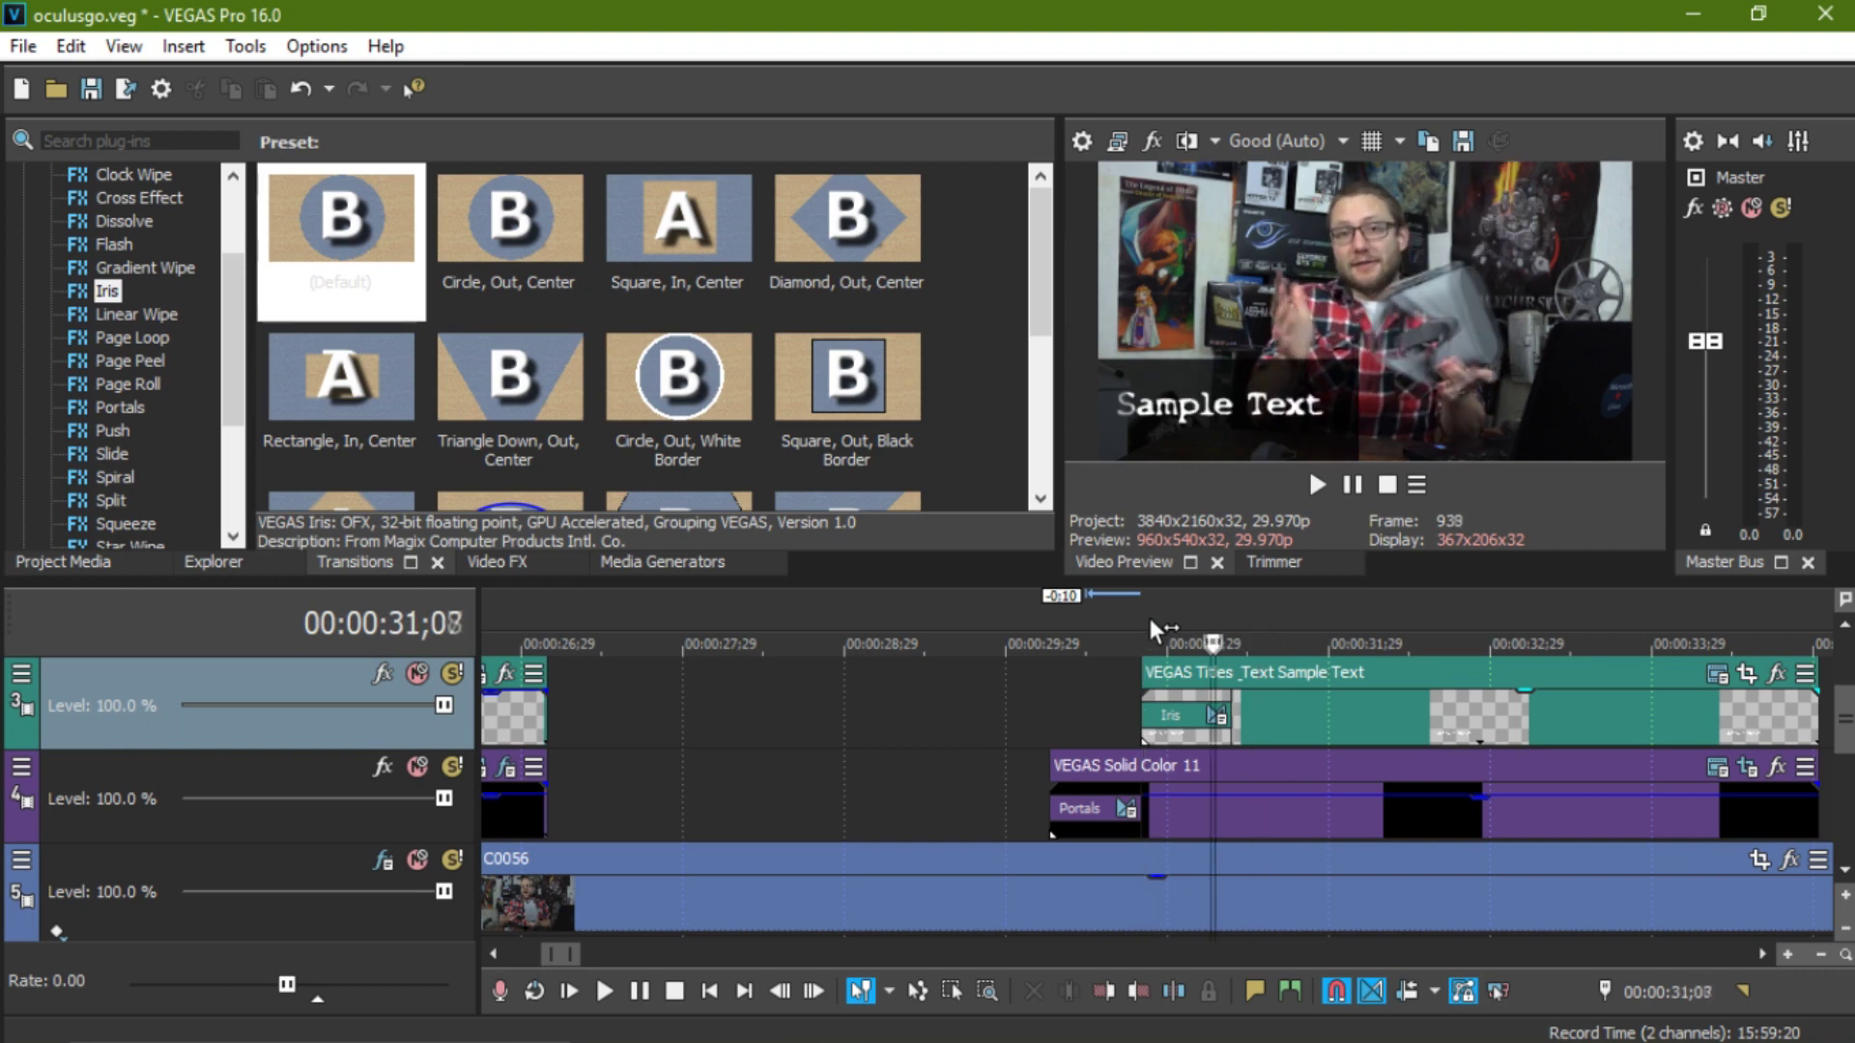
key("l")
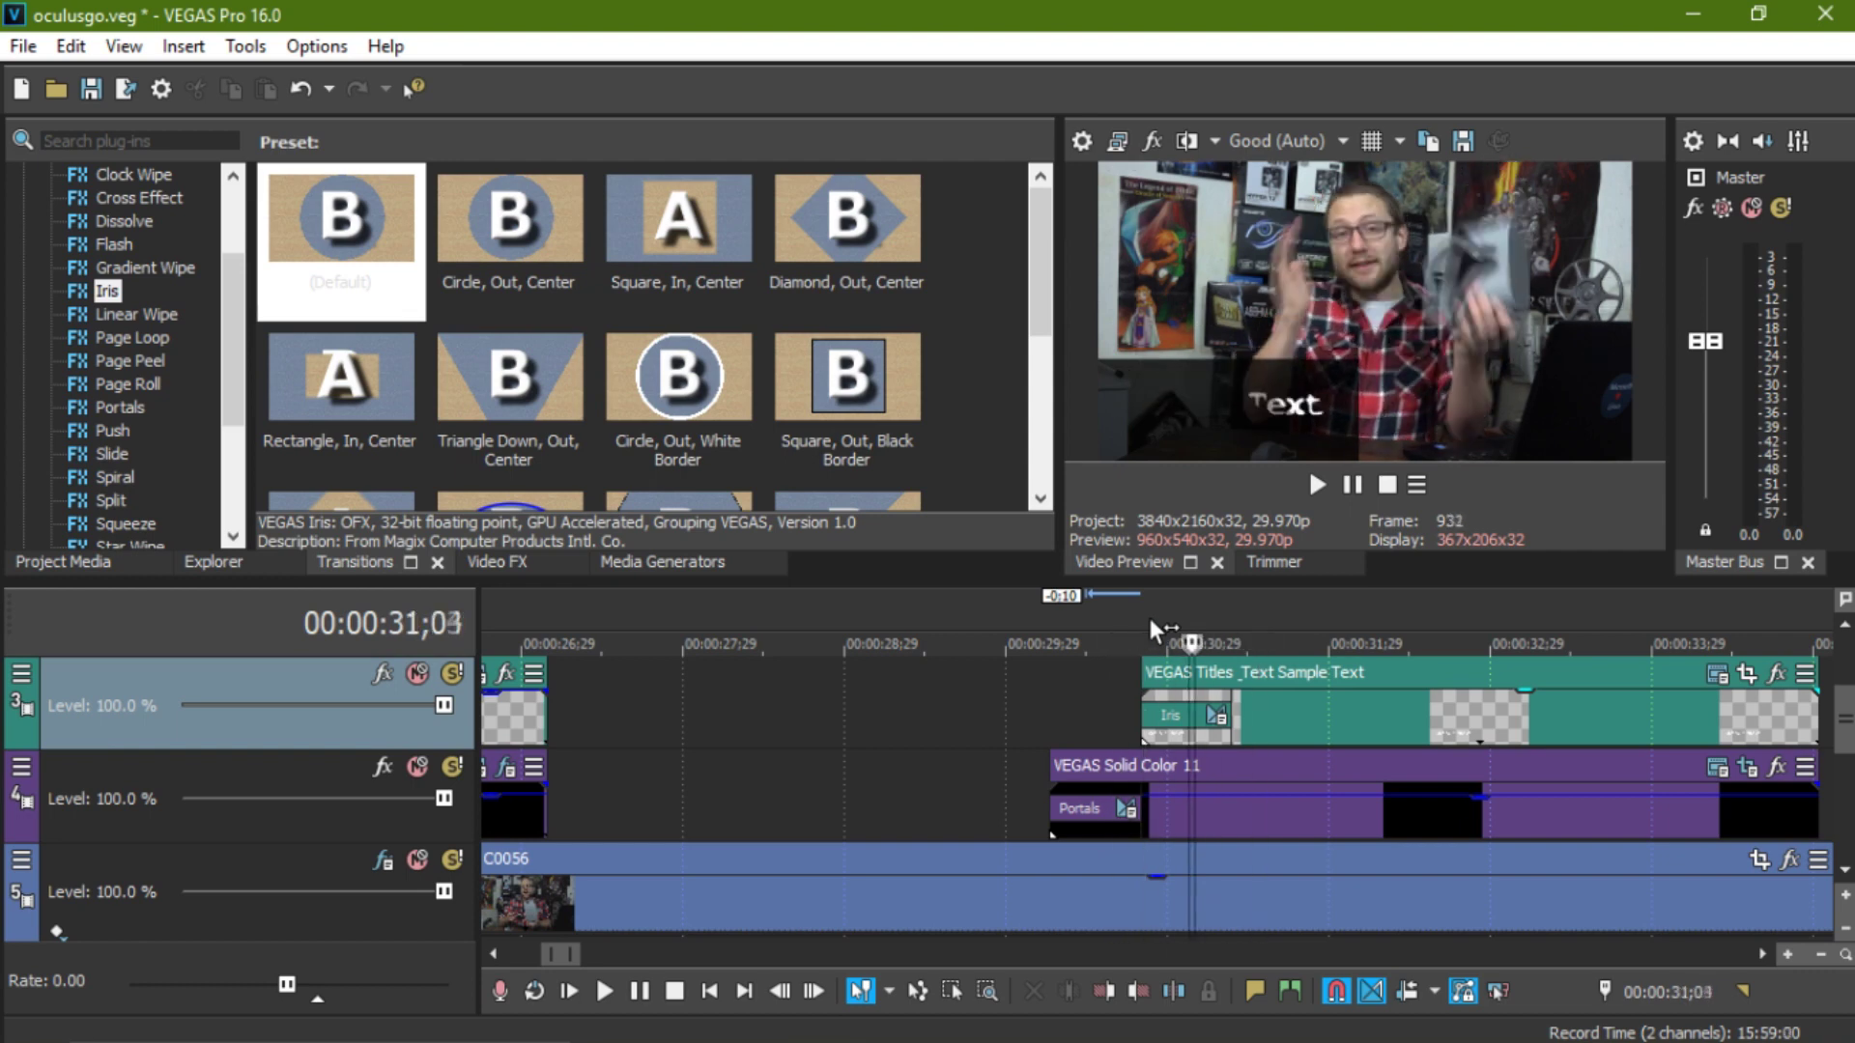
key("k")
key("j")
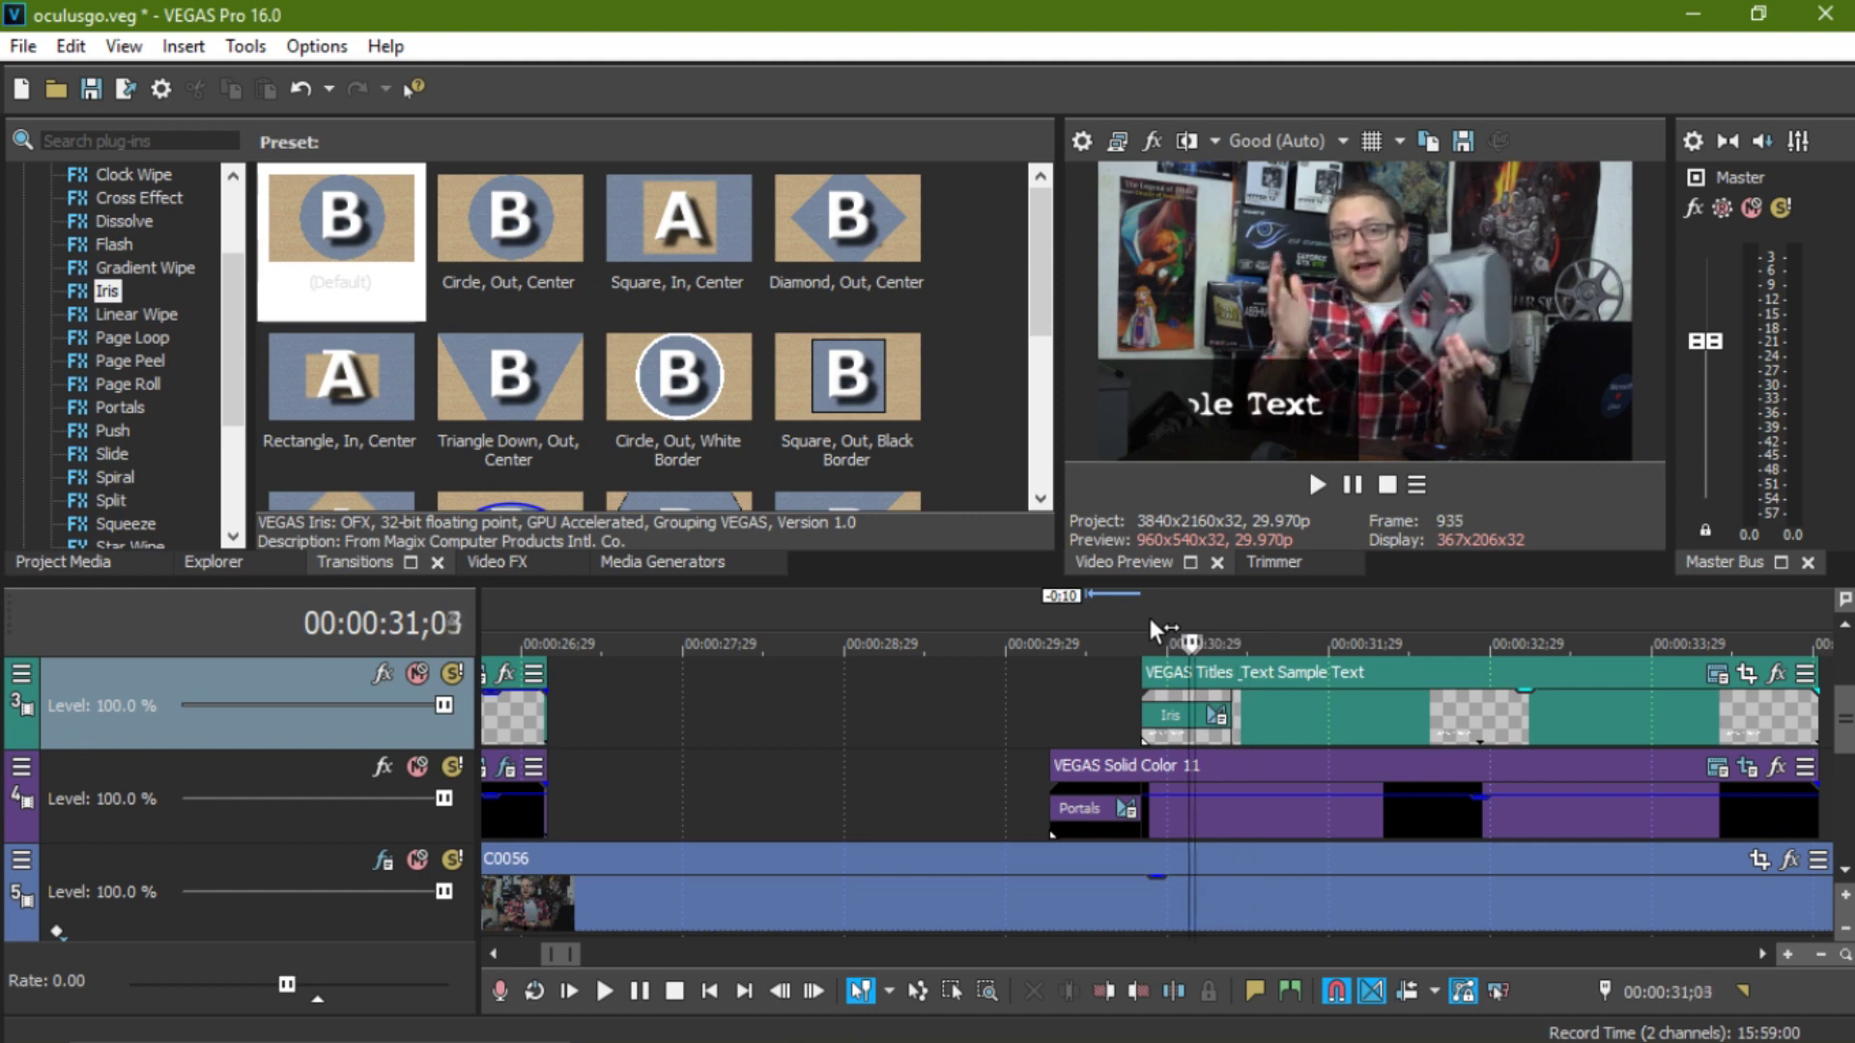
key("k")
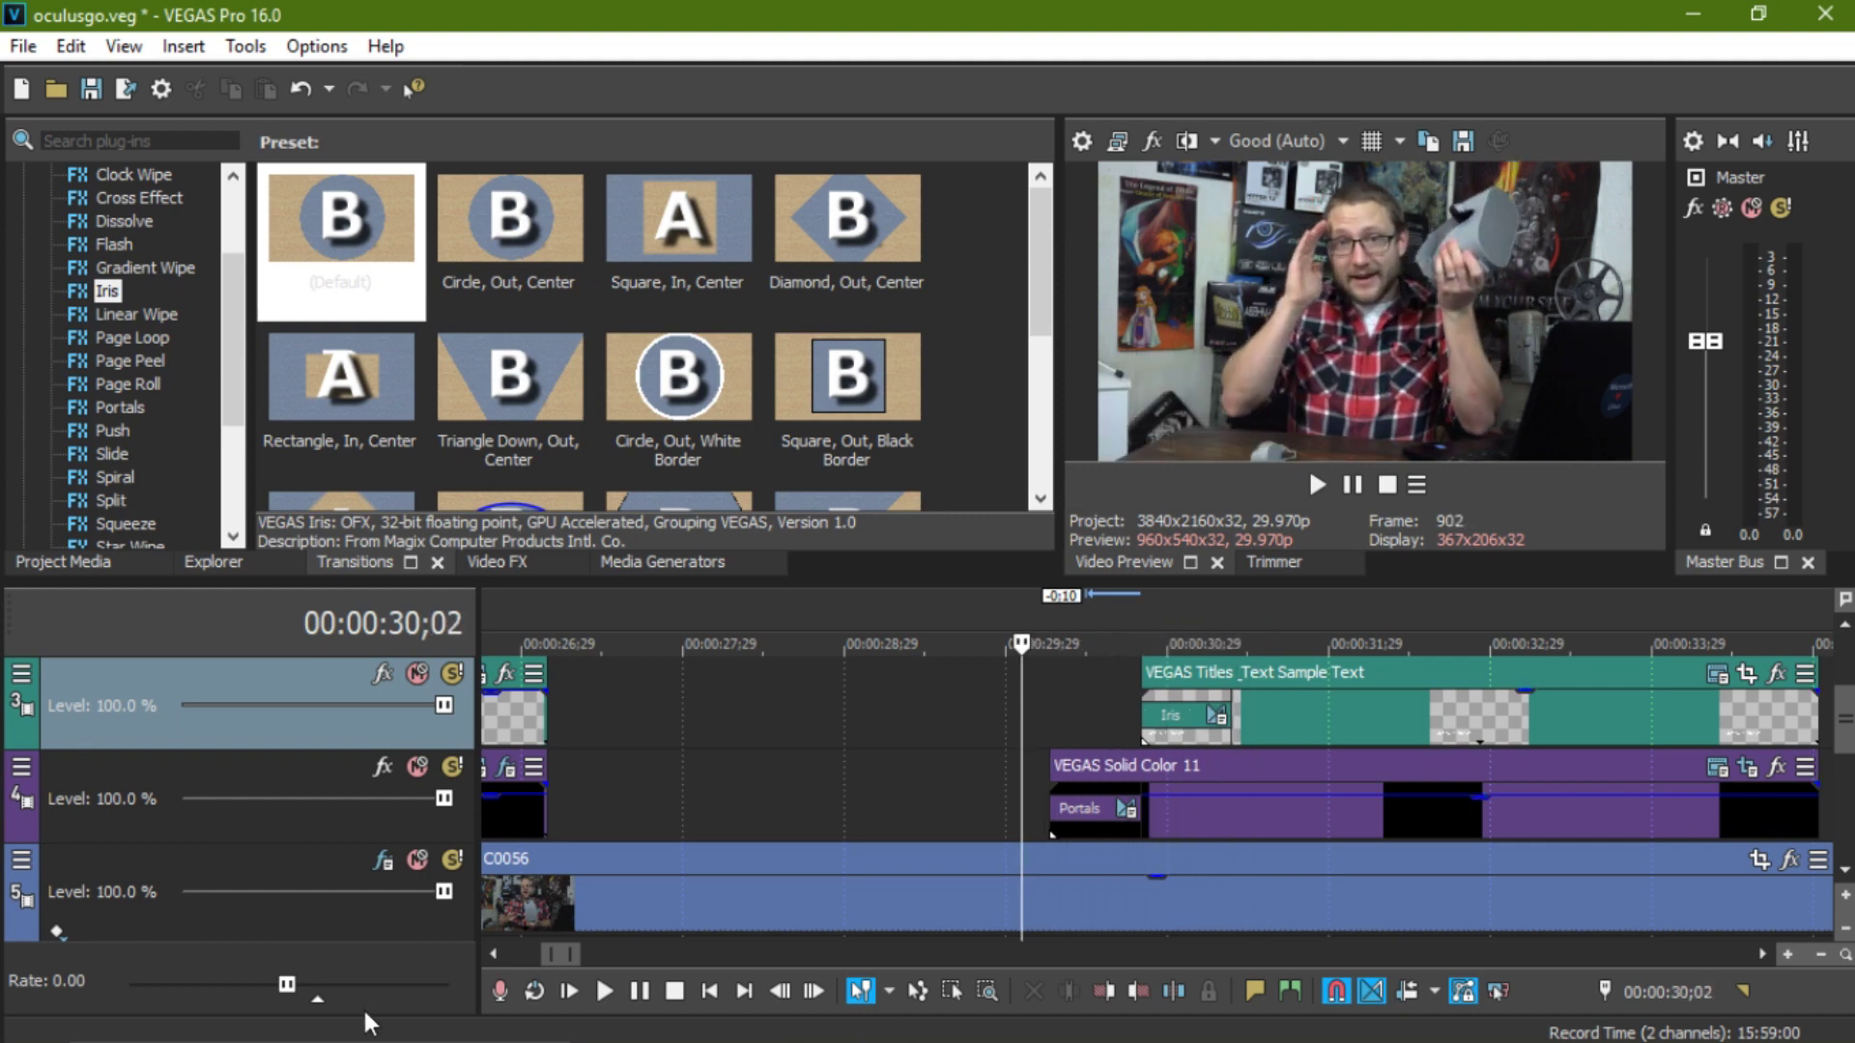
left_click(1318, 488)
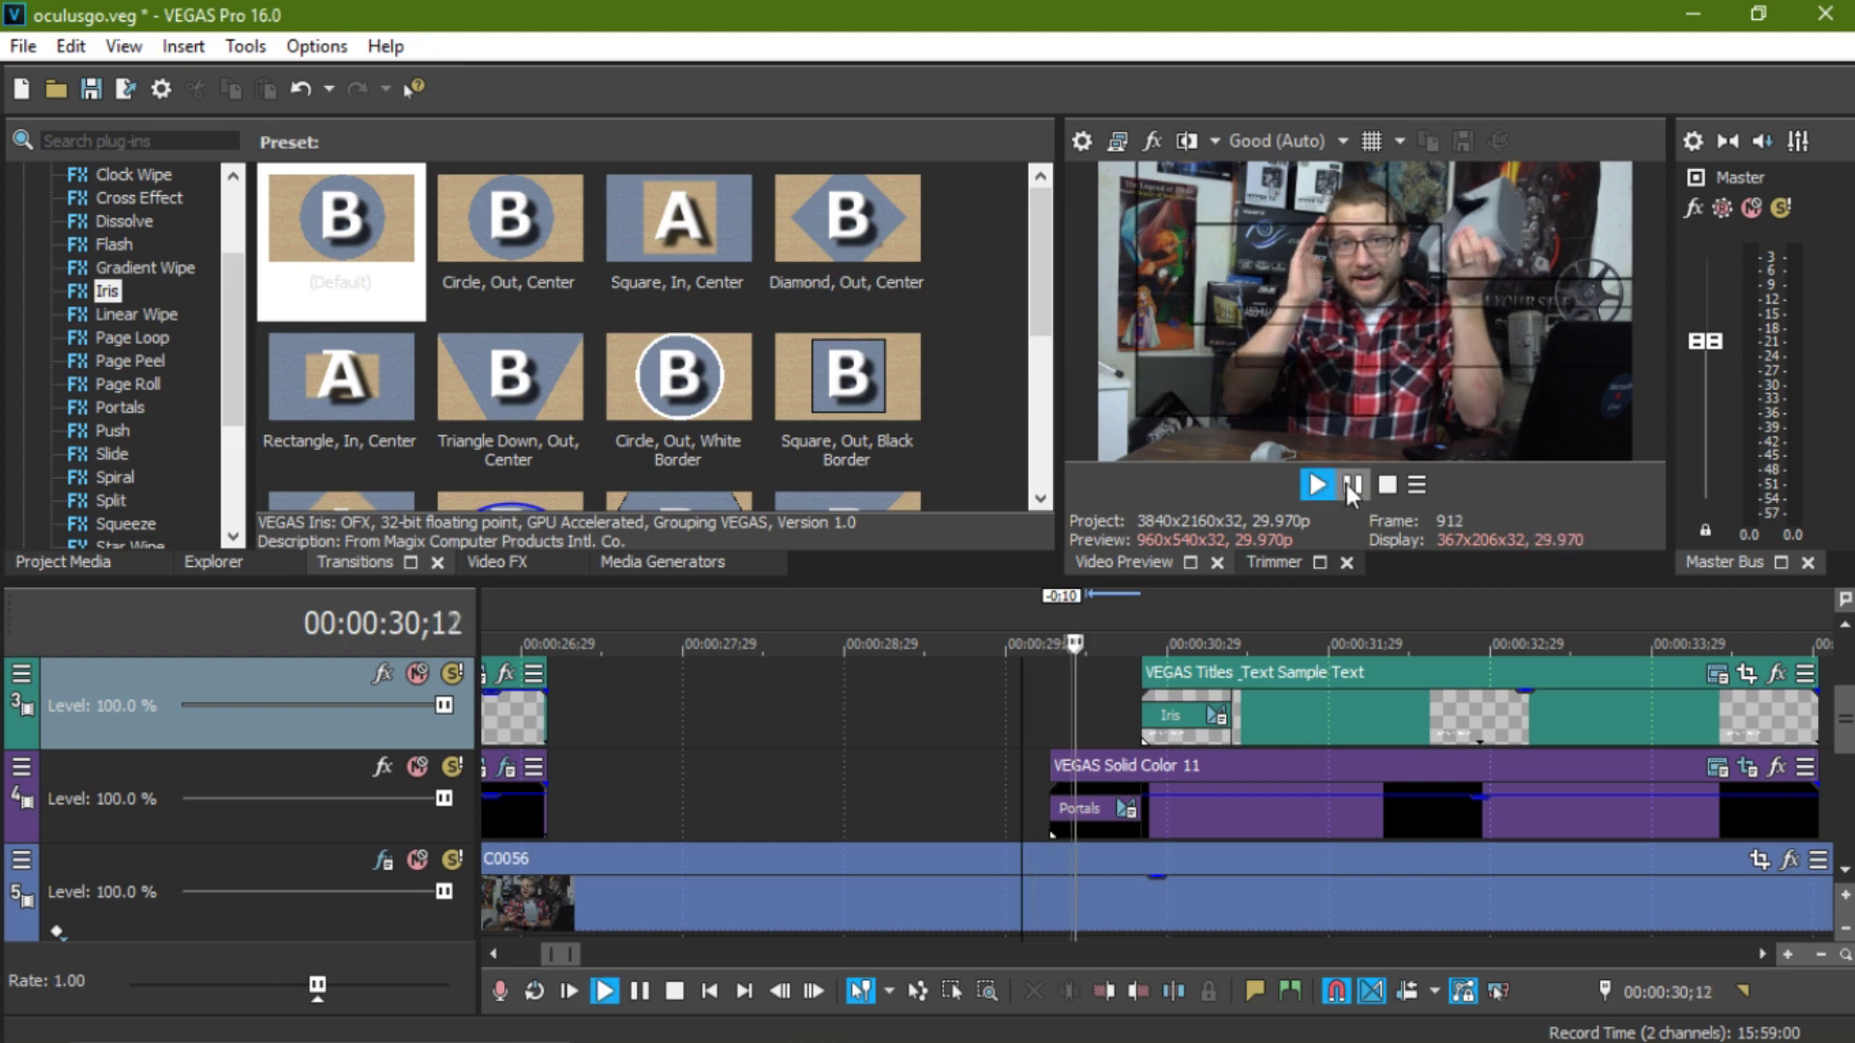
left_click(1351, 483)
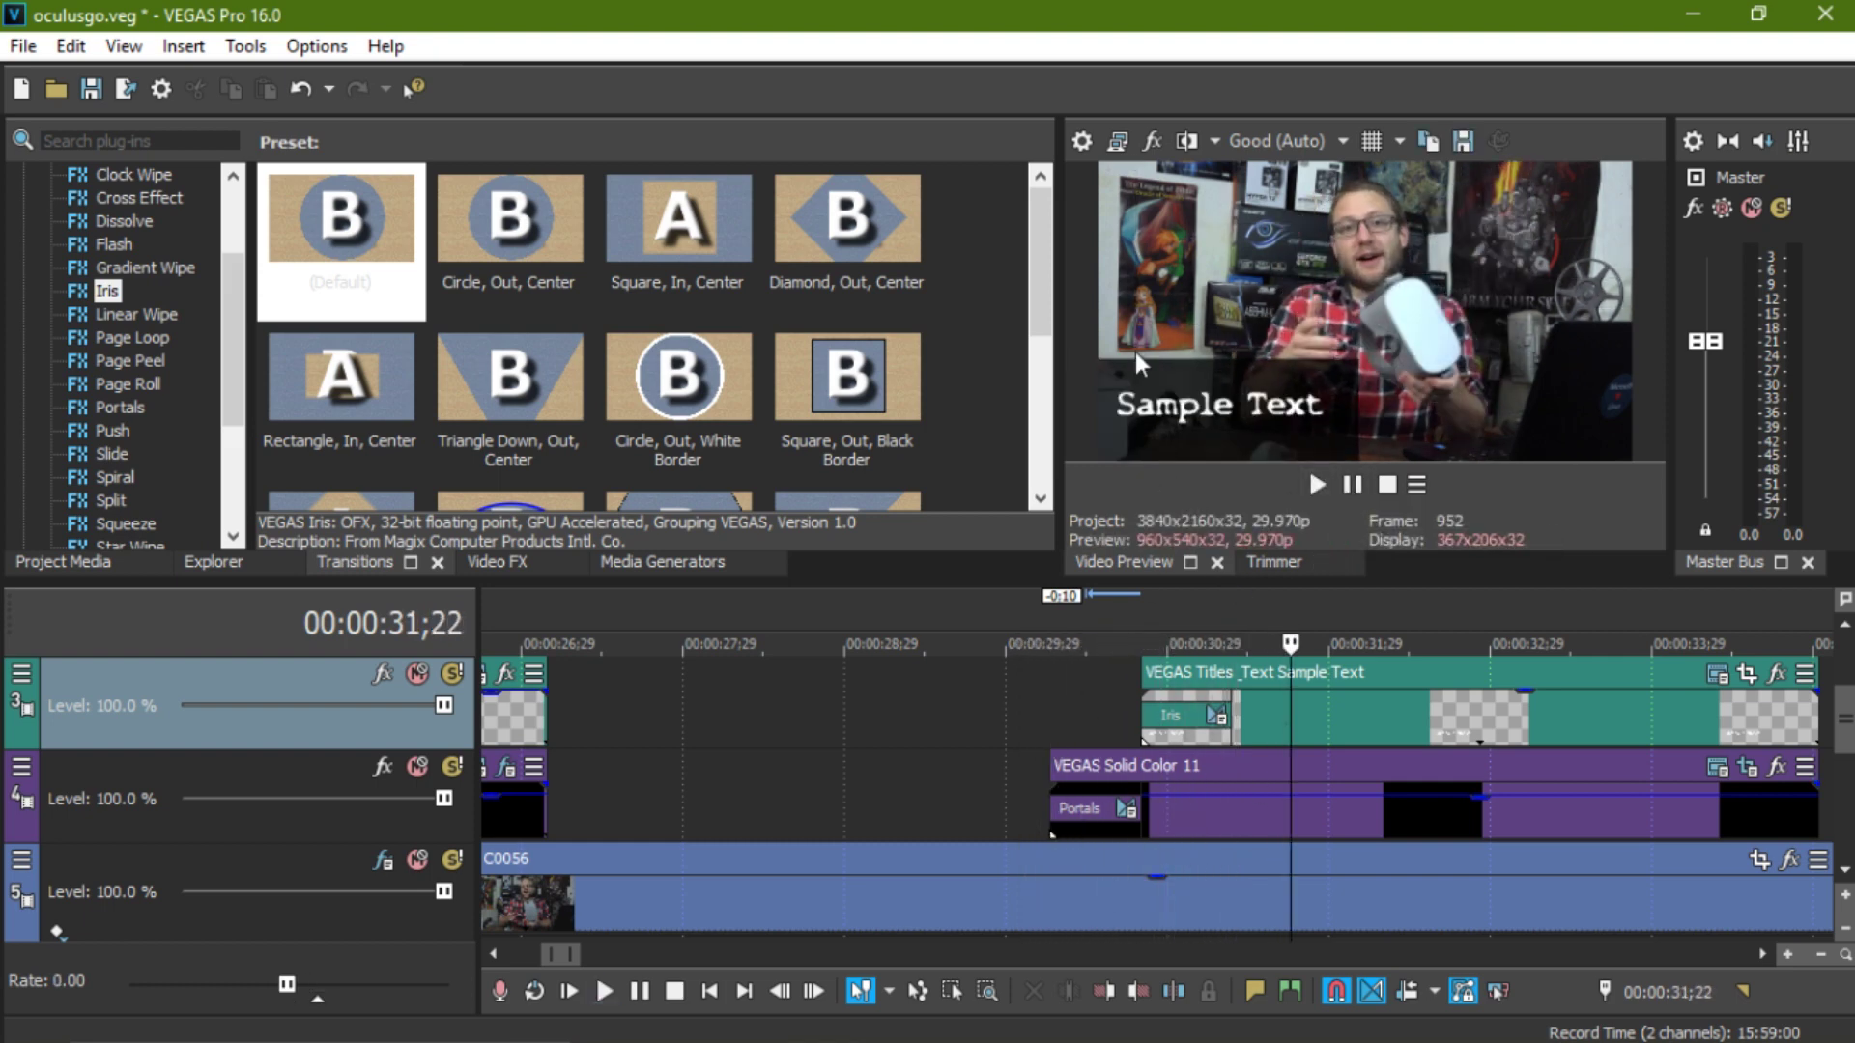
left_click(1081, 746)
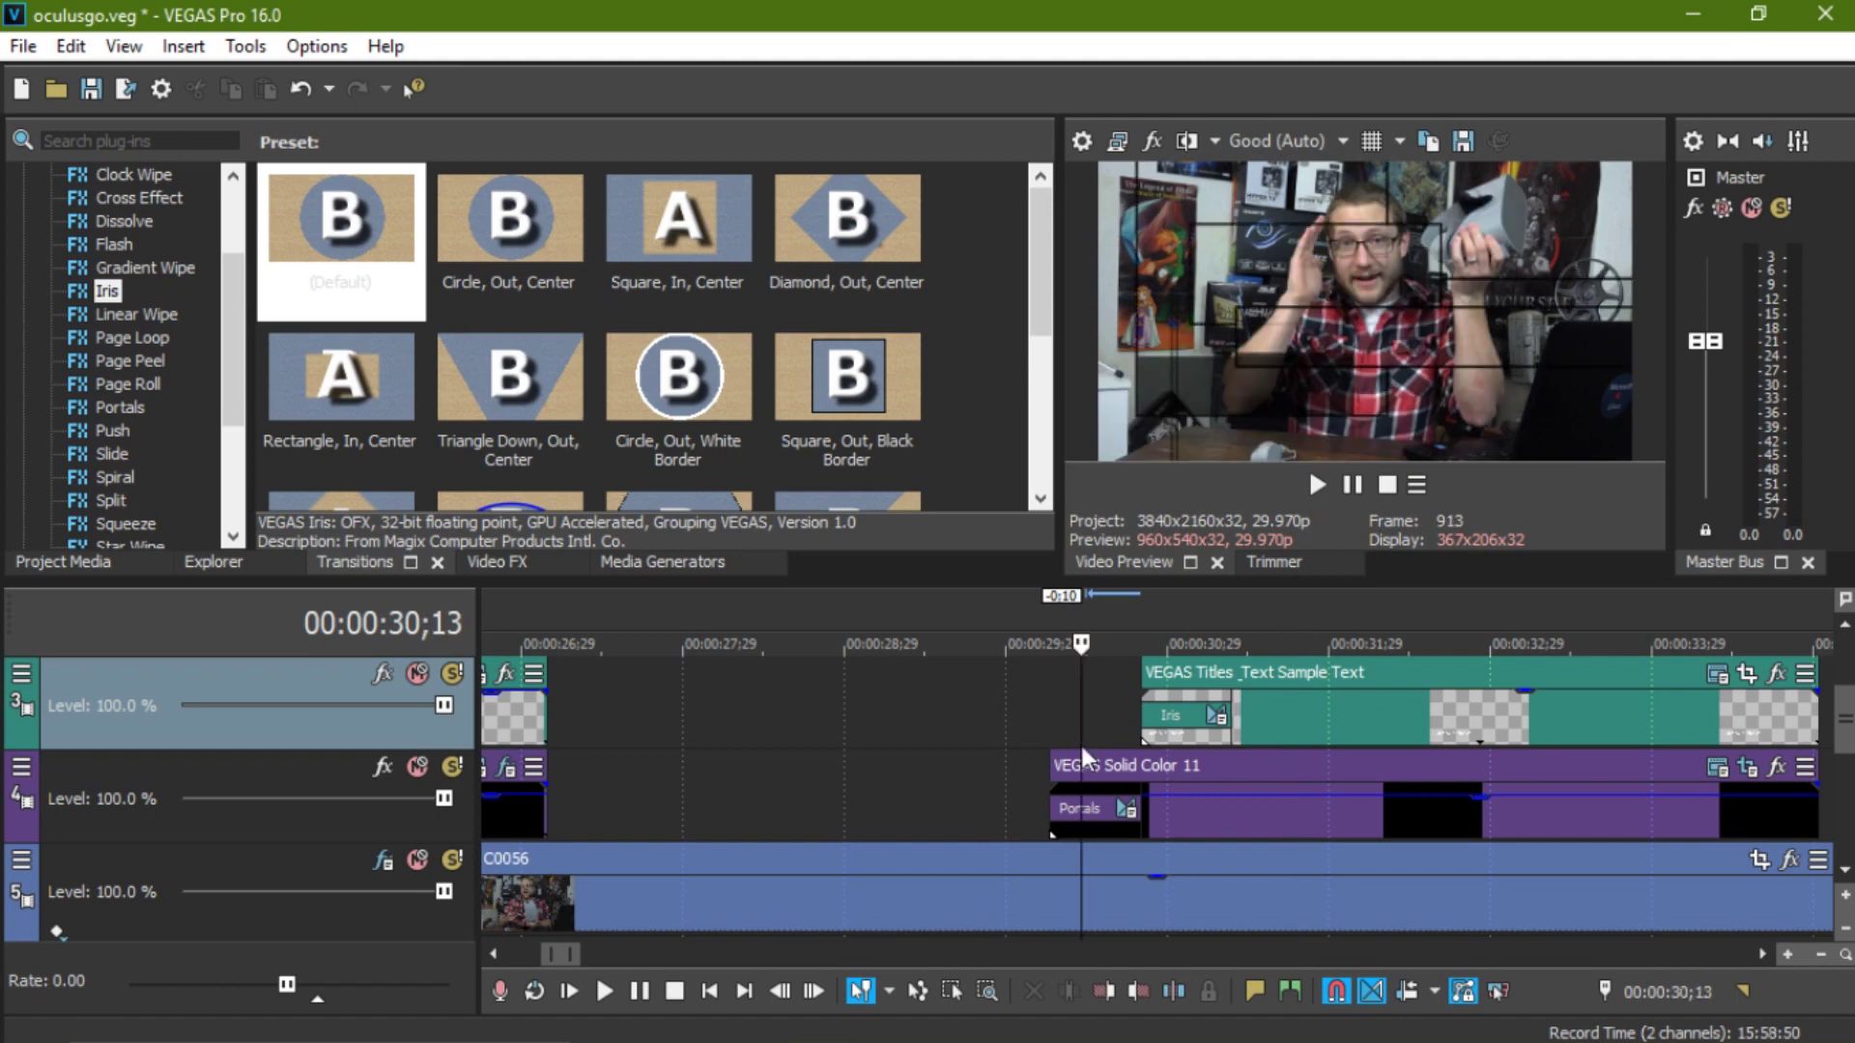
- Select the Solid Color 11 bar event and park the playhead where the full title shows
scroll(1100, 771, "up", 2)
left_click(1321, 783)
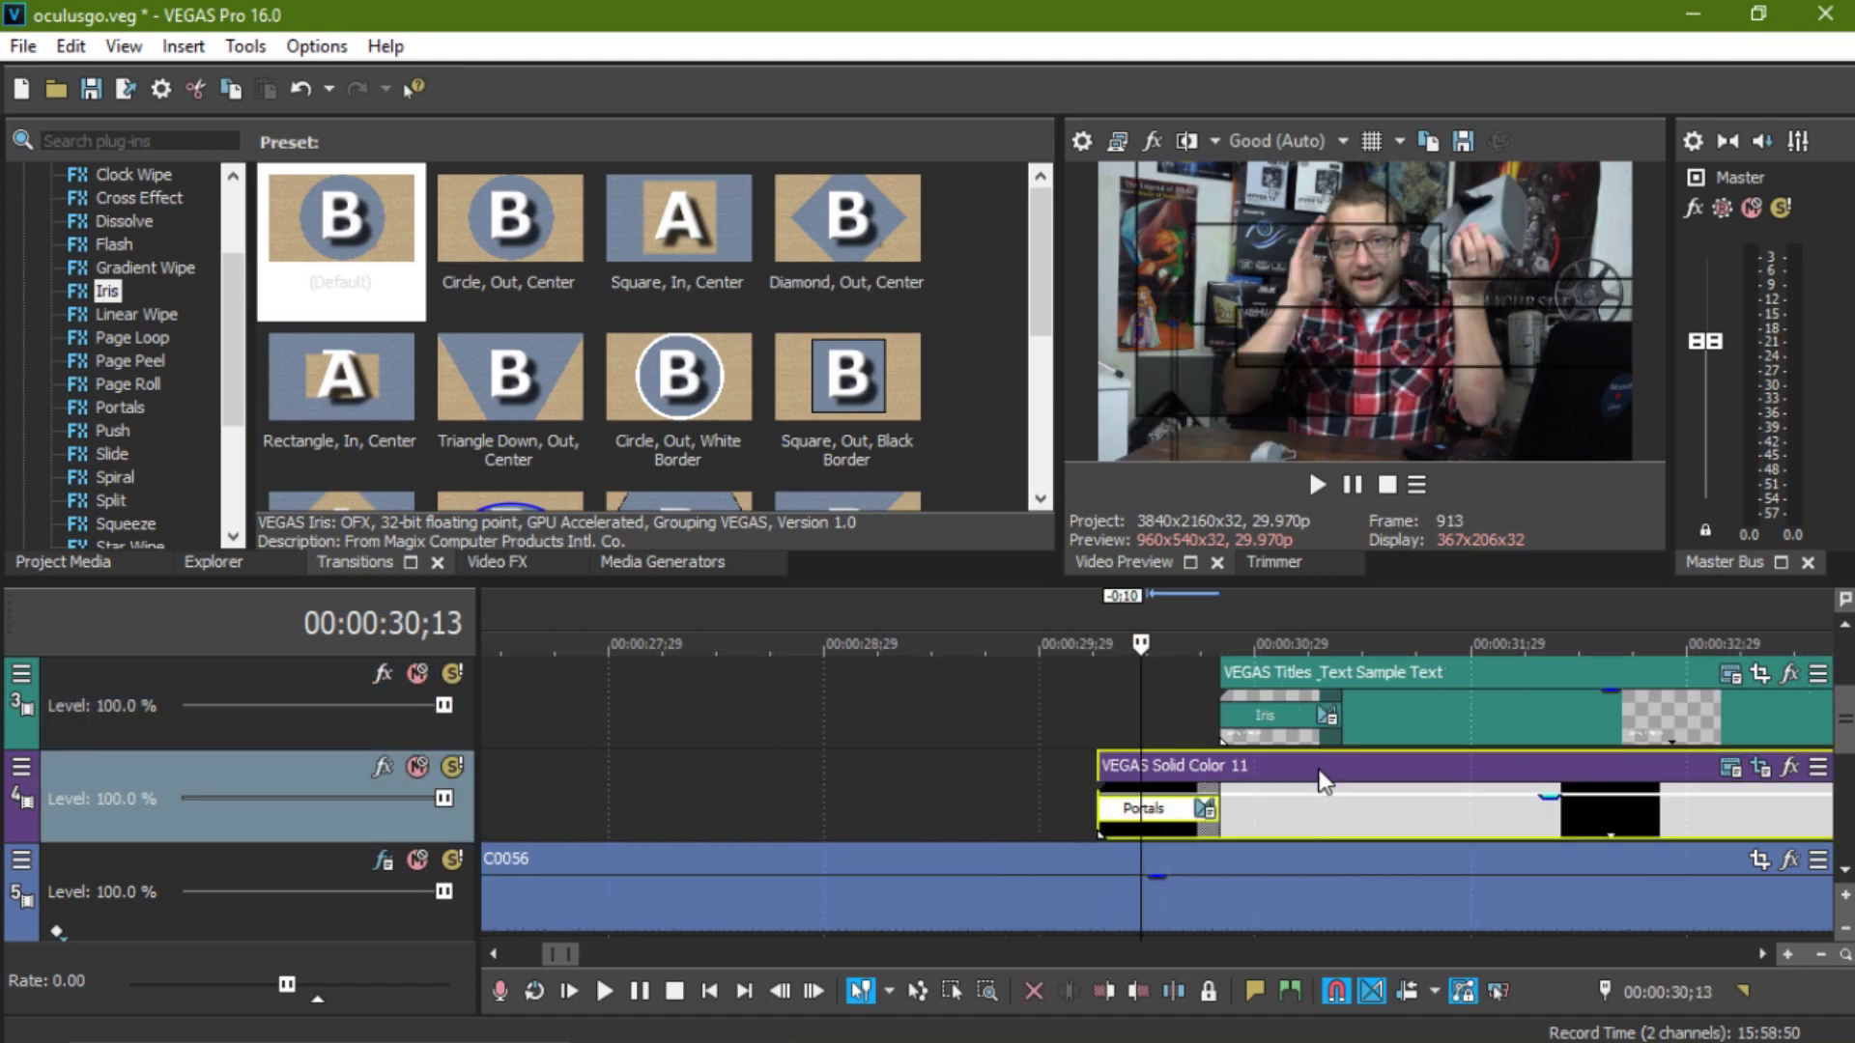
scroll(1338, 778, "down", 2)
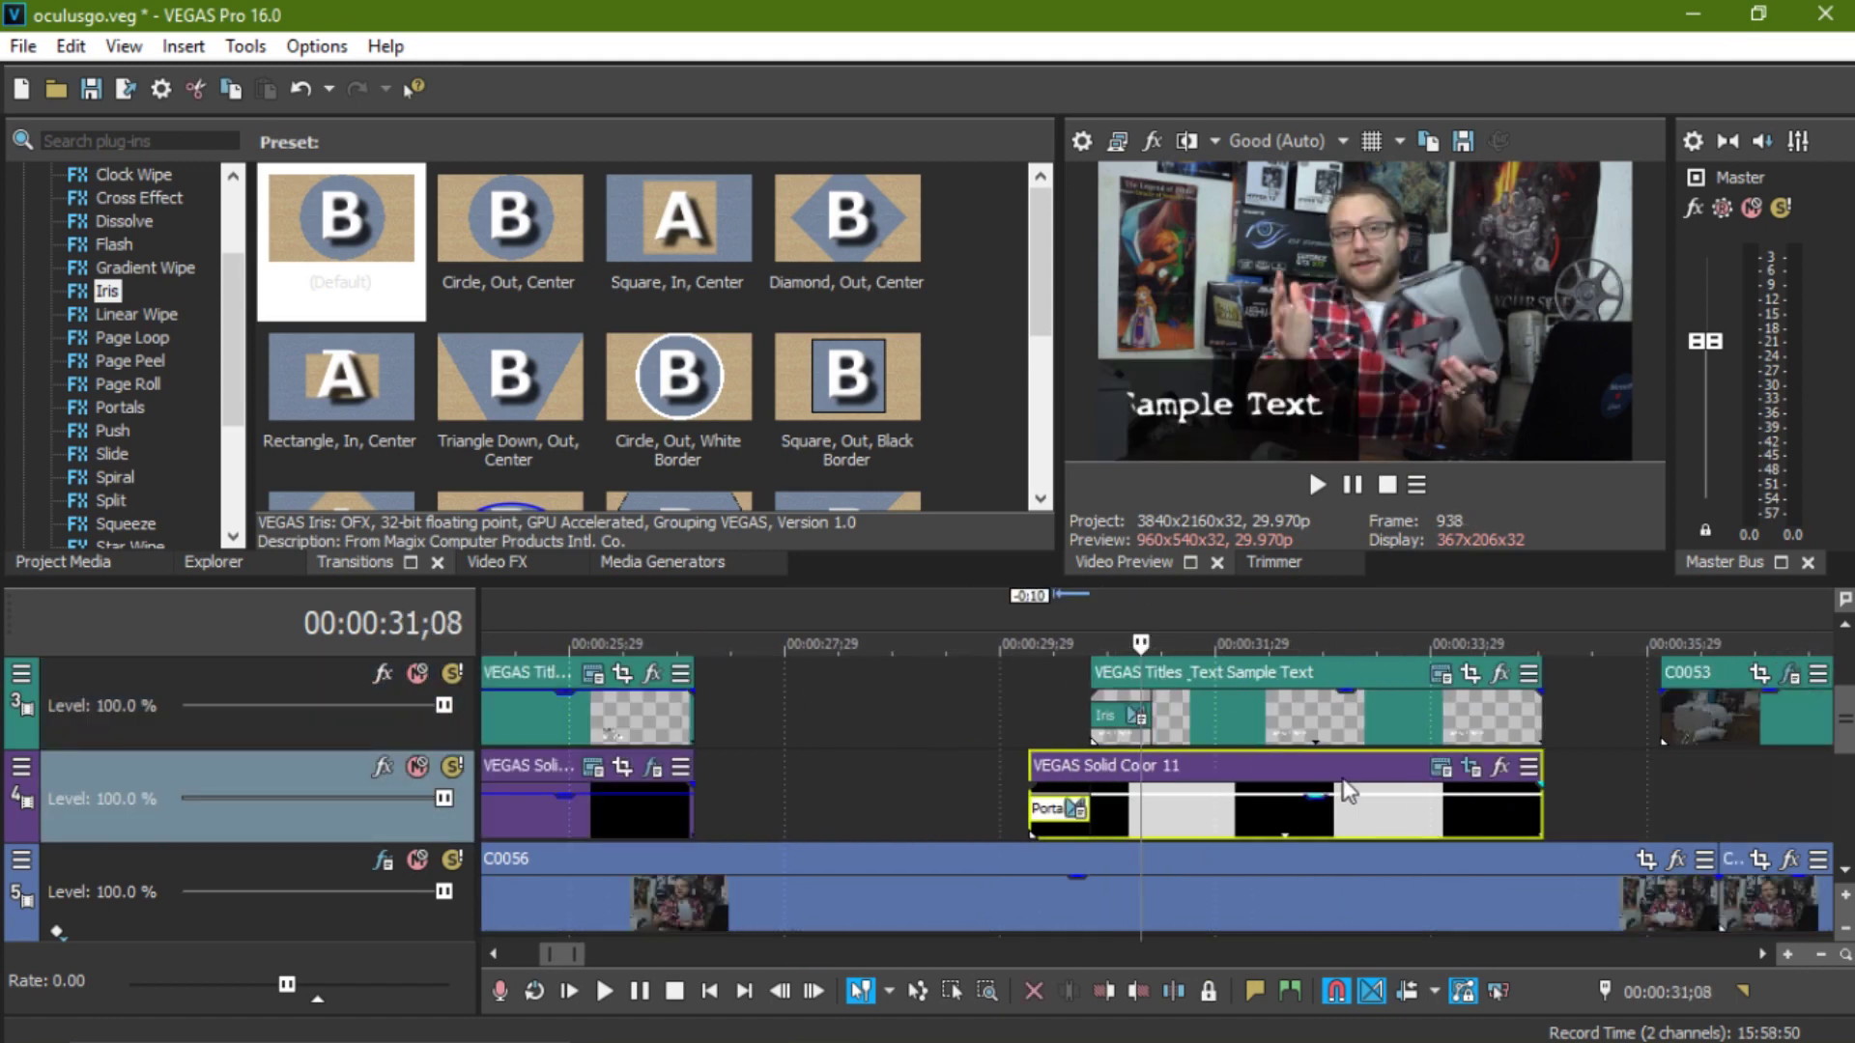
left_click(1335, 772)
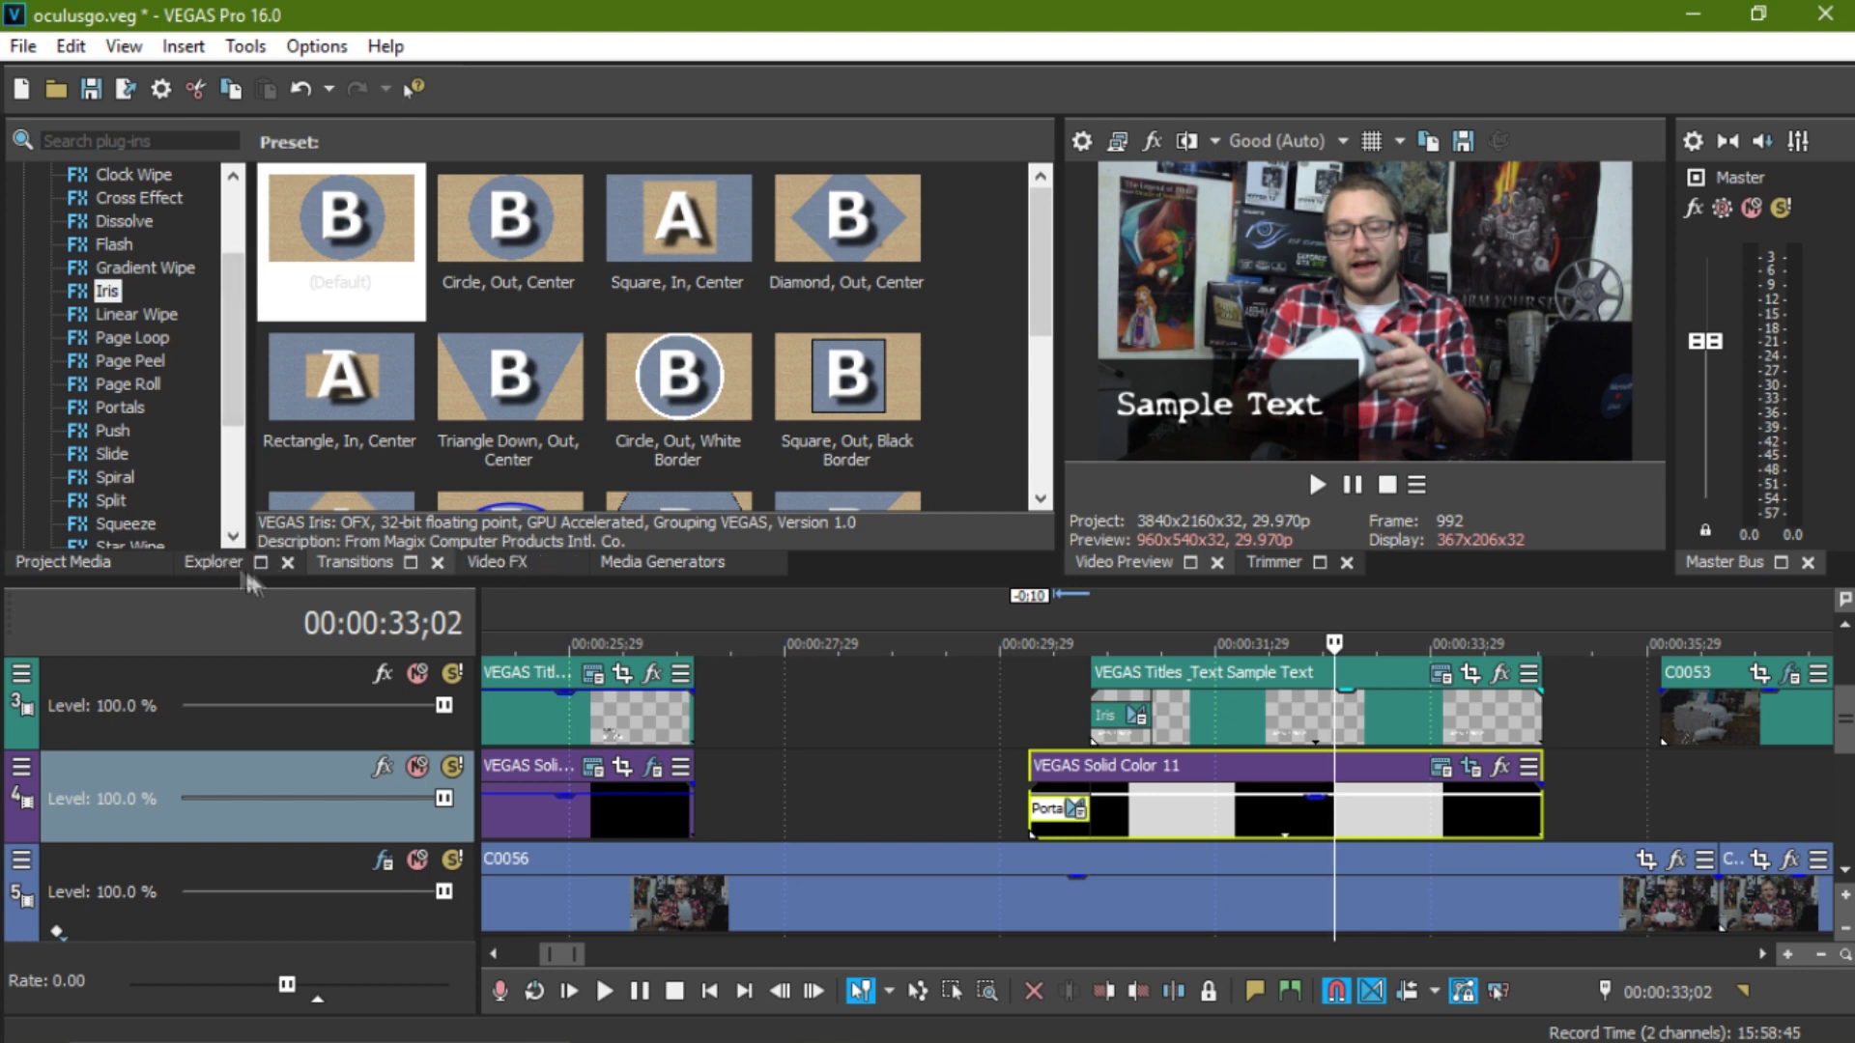
- Browse the Video FX list, previewing Color Balance and Diffusion presets and closing NewBlue's manager
left_click(503, 561)
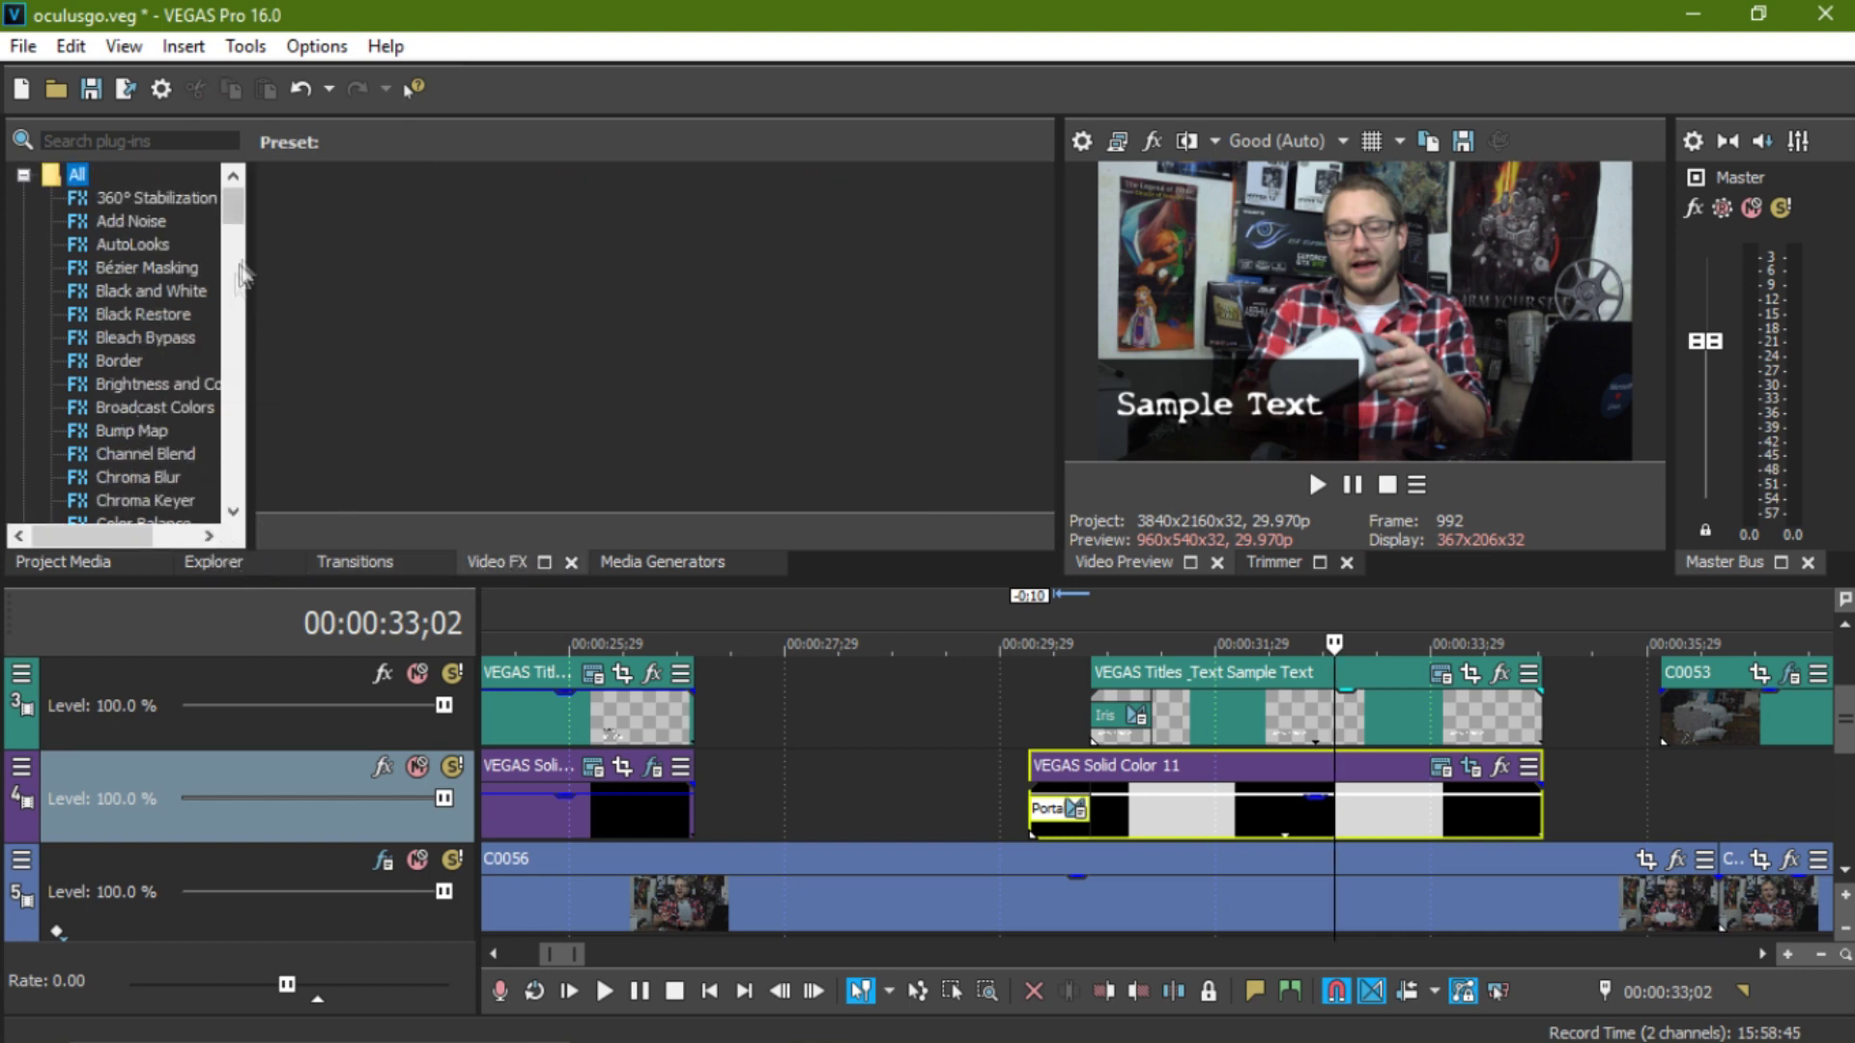
left_click_drag(234, 218, 234, 237)
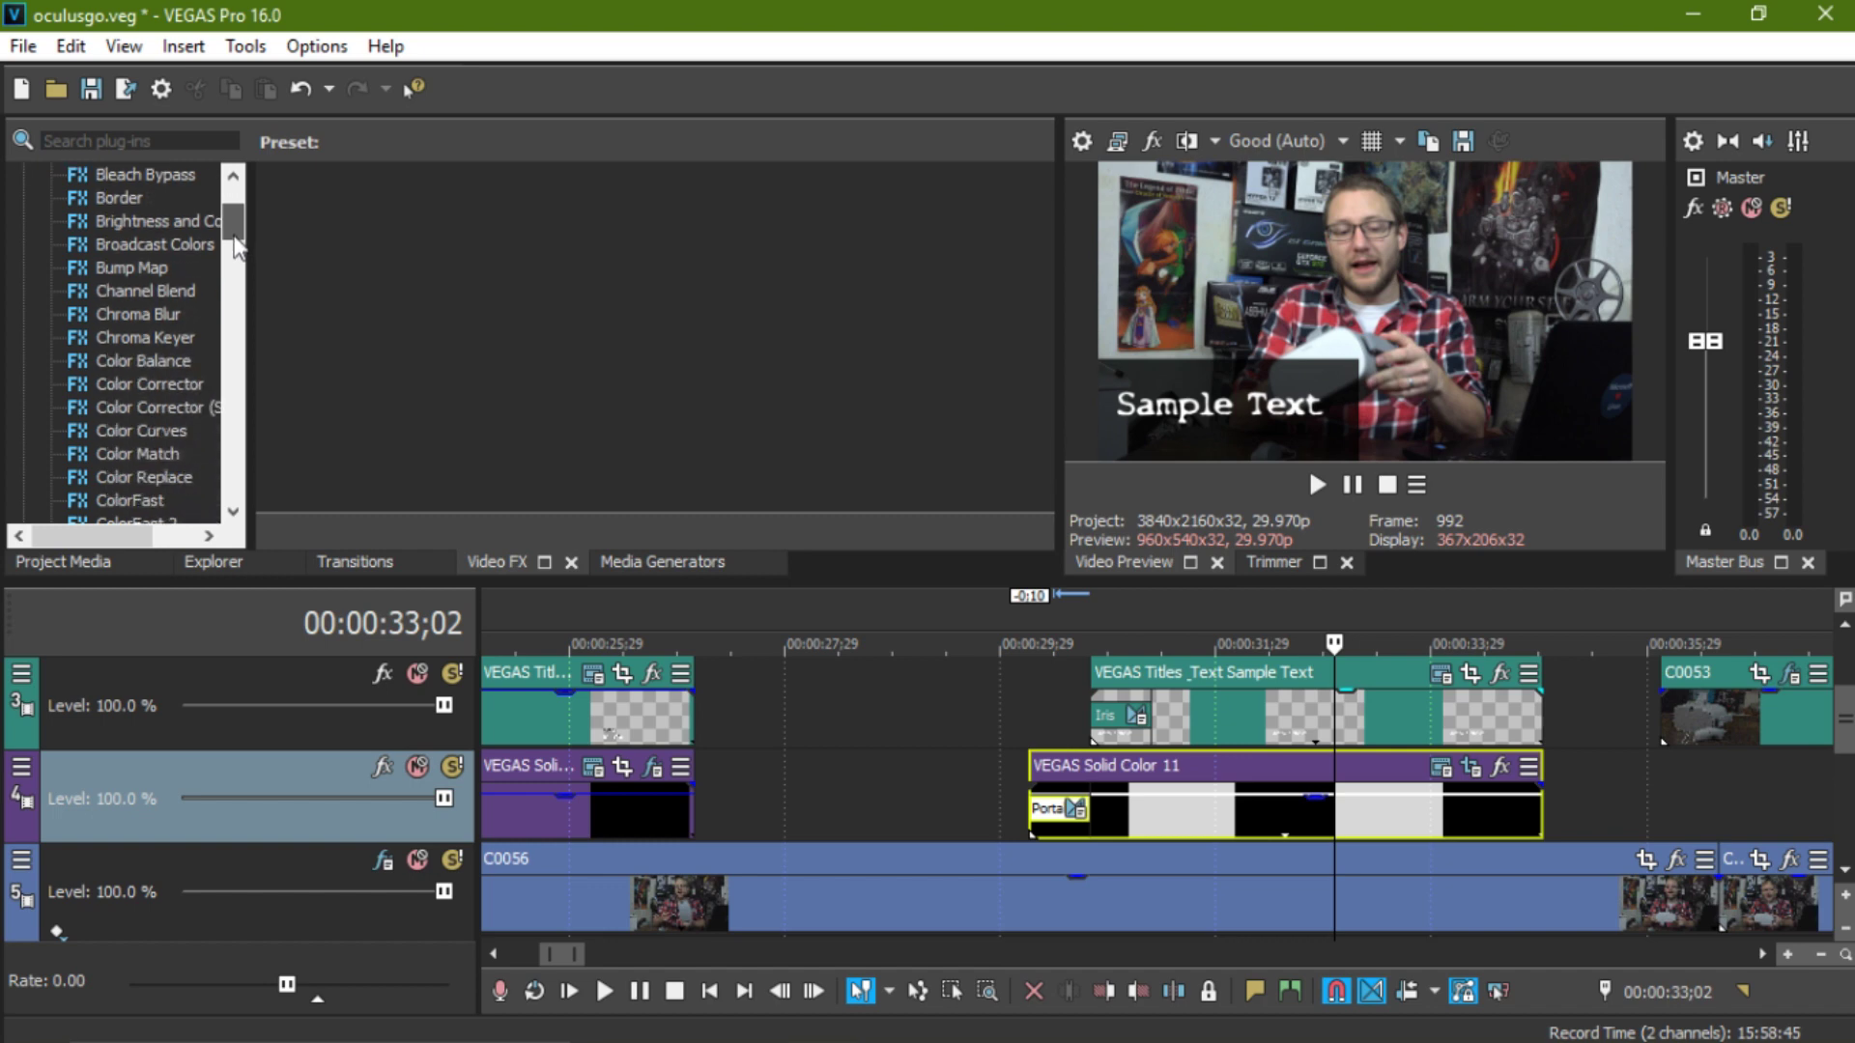
left_click(184, 362)
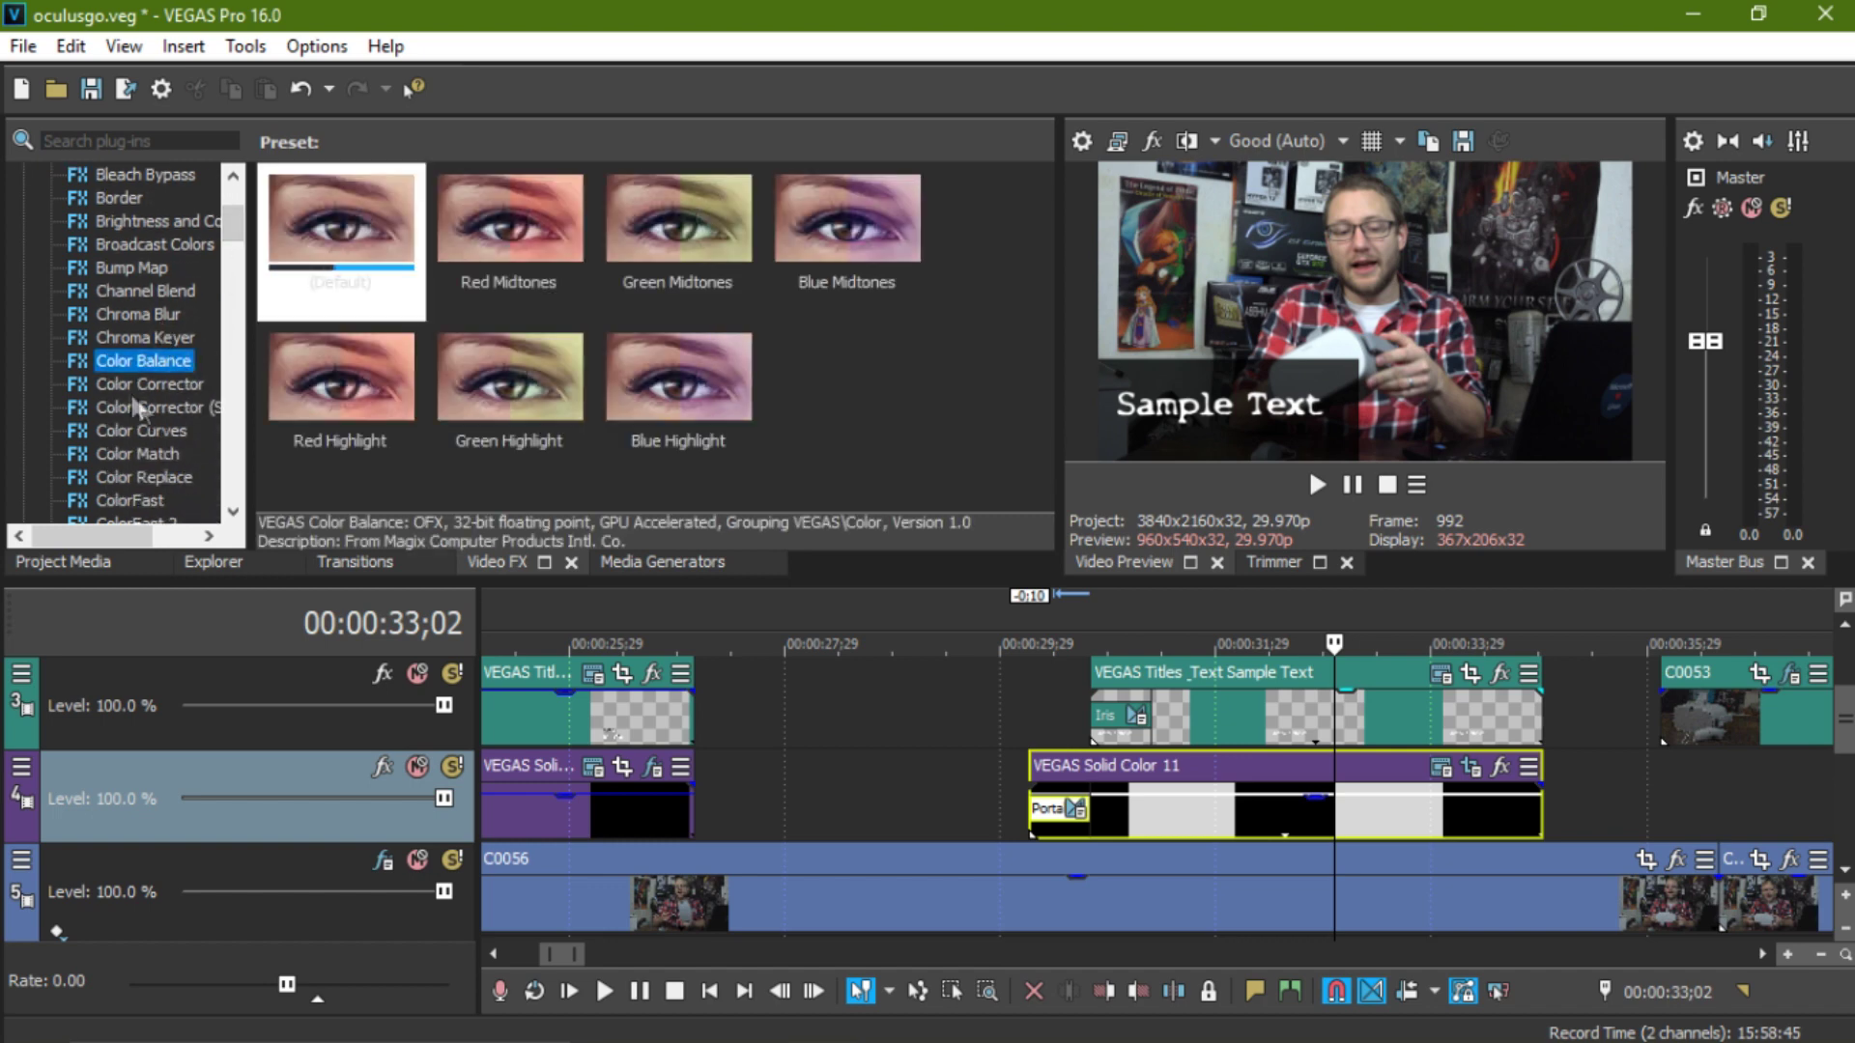
left_click_drag(228, 212, 236, 264)
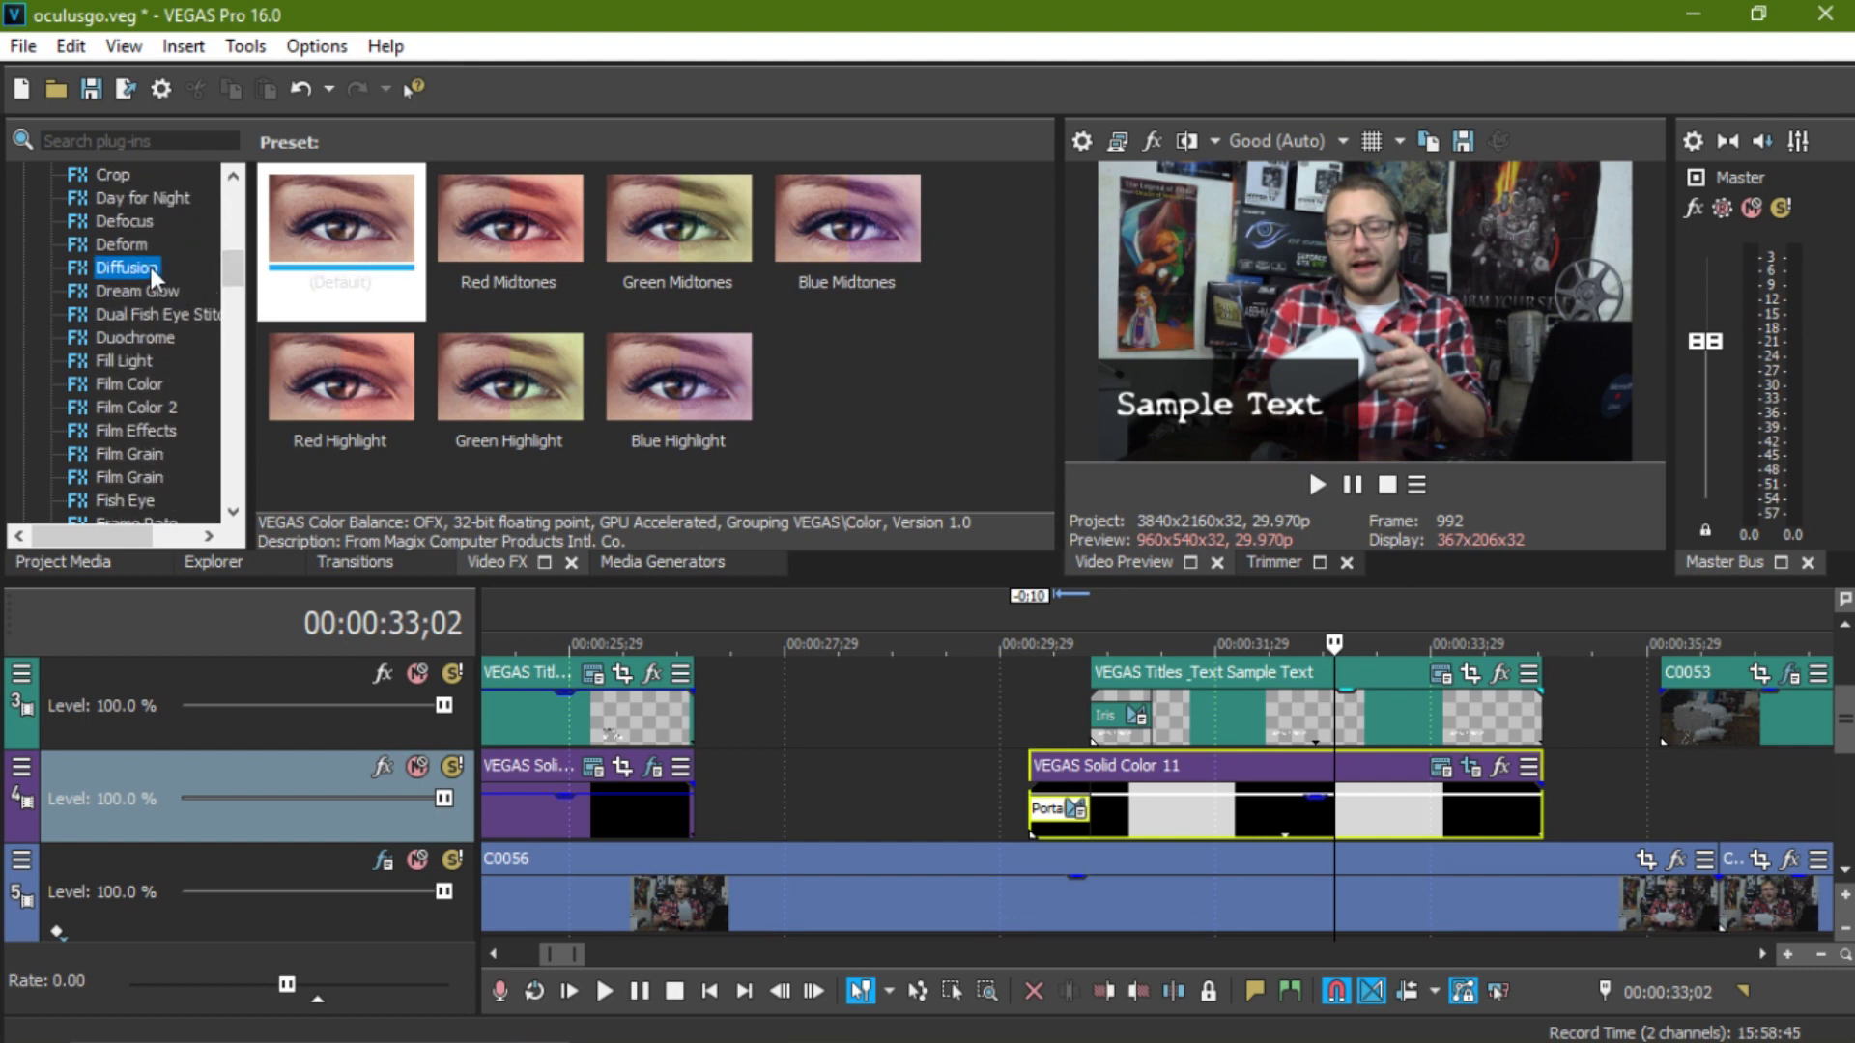
left_click(231, 308)
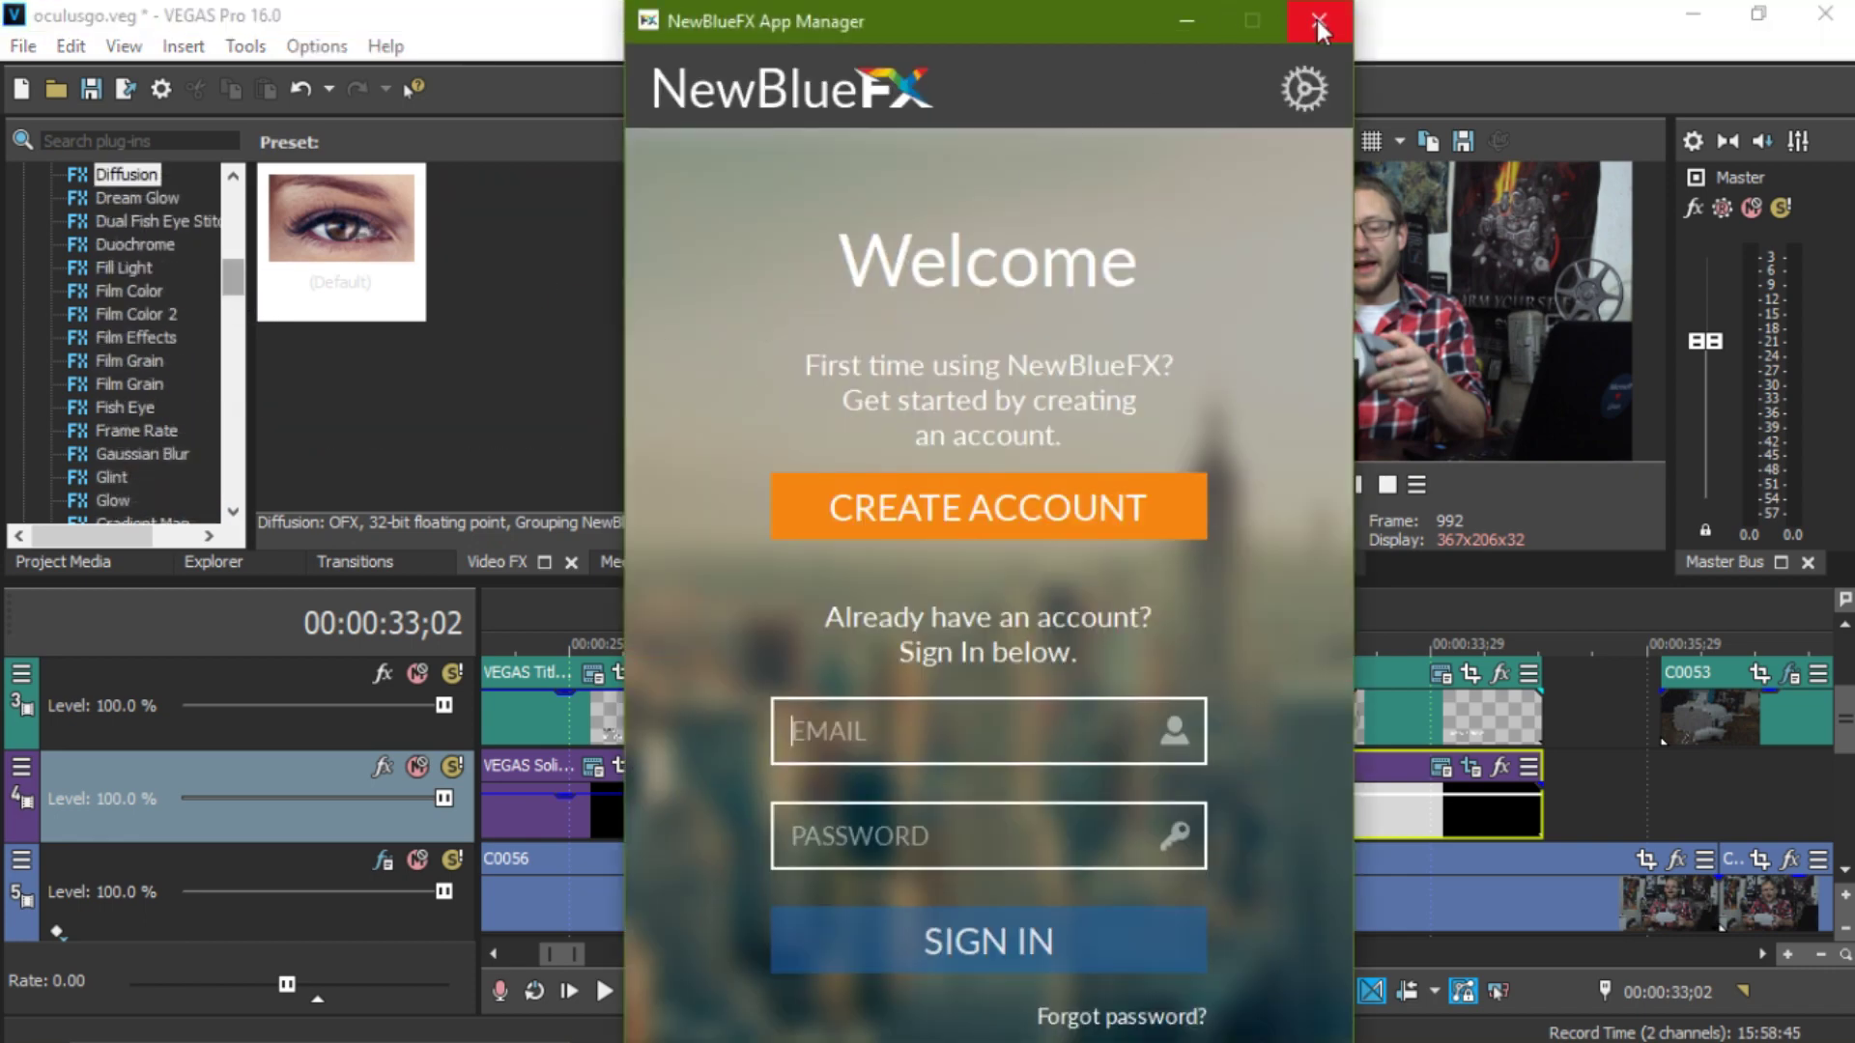
left_click(1320, 27)
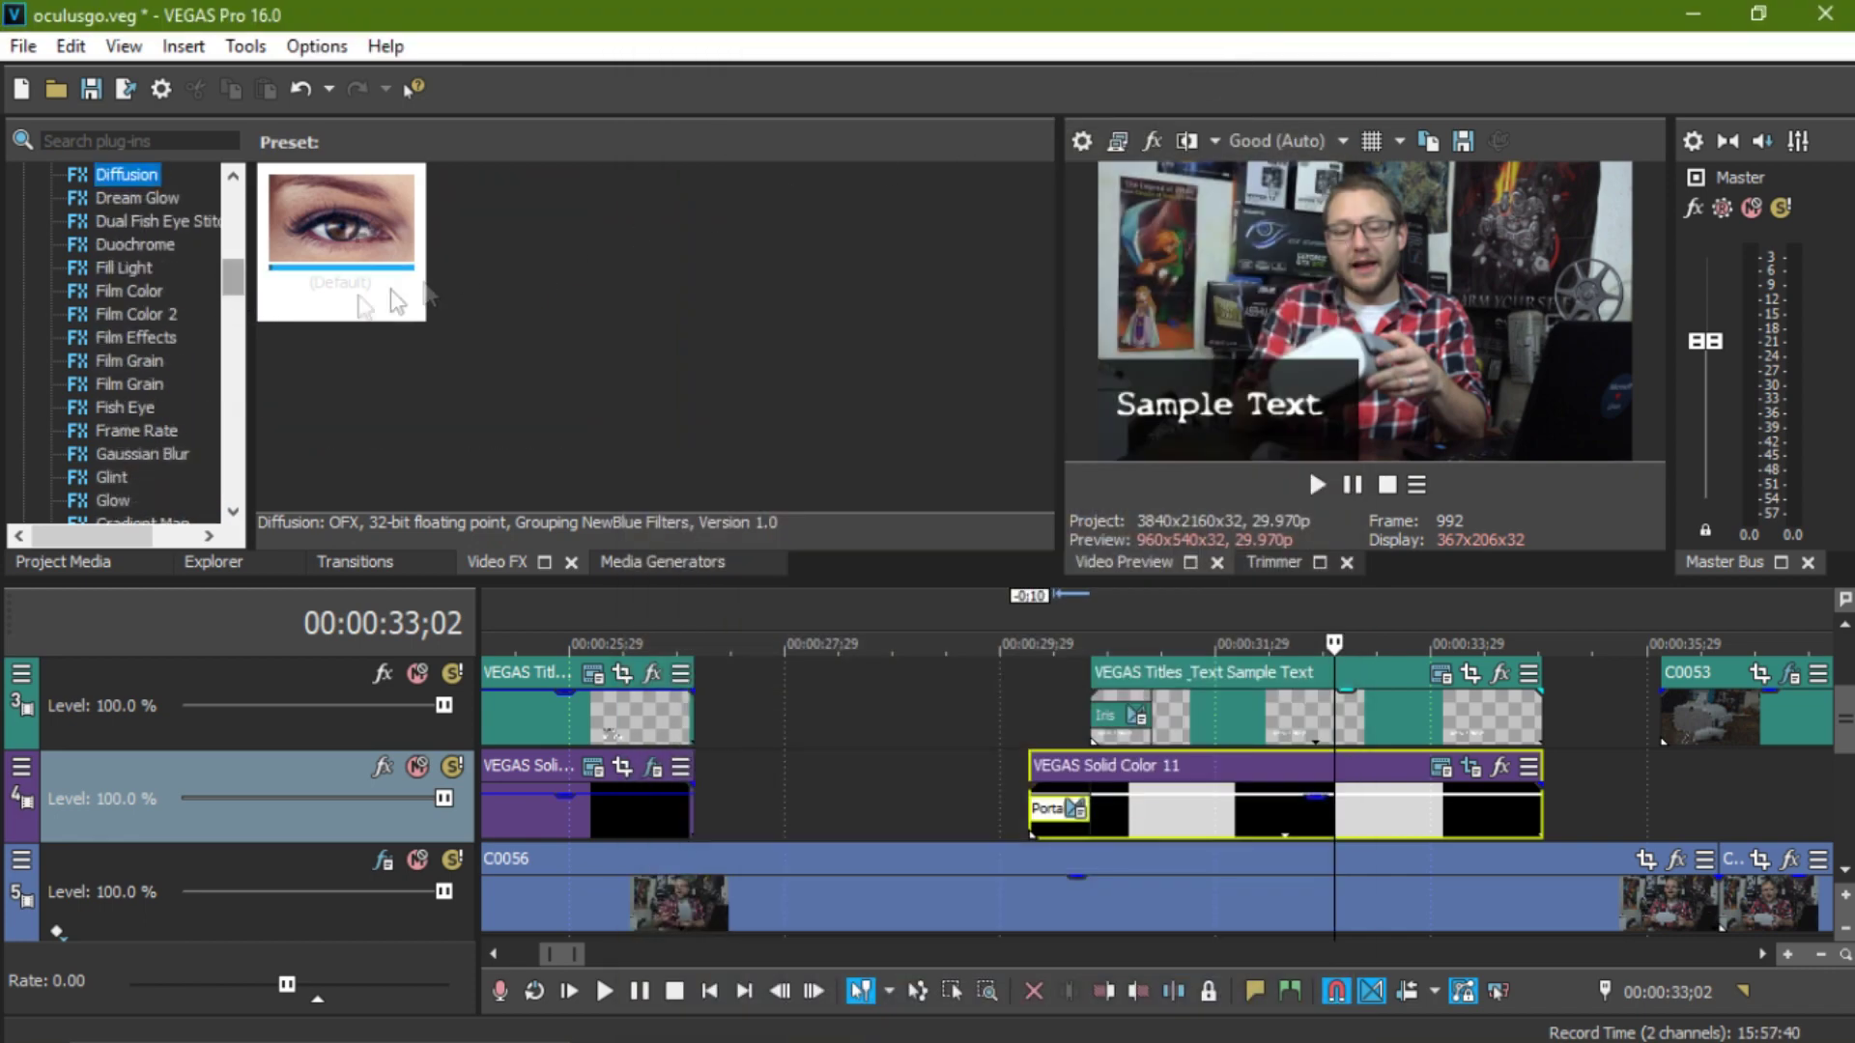
- Show the Cookie Cutter presets, then select the Sample Text title event
mouse_move(232, 288)
left_mouse_down()
mouse_move(228, 315)
mouse_move(237, 259)
left_mouse_up()
left_click(166, 311)
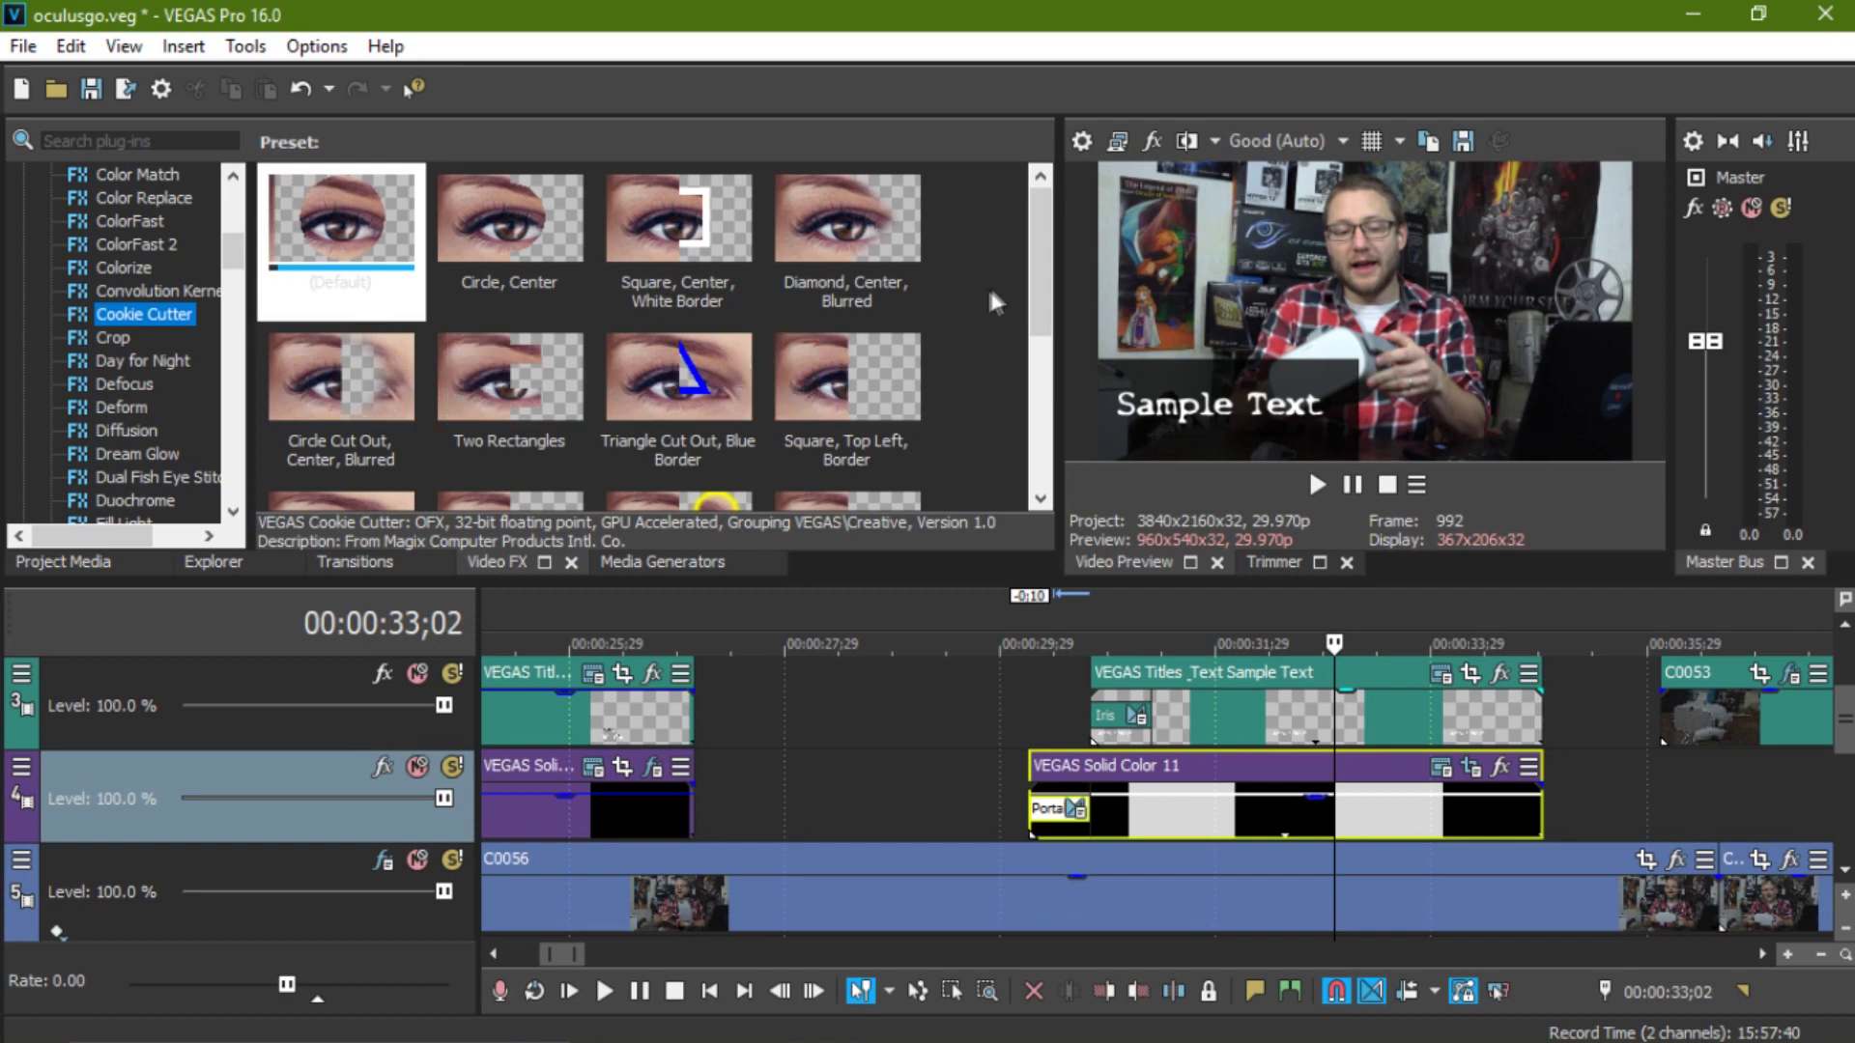
left_click_drag(1029, 263, 1026, 416)
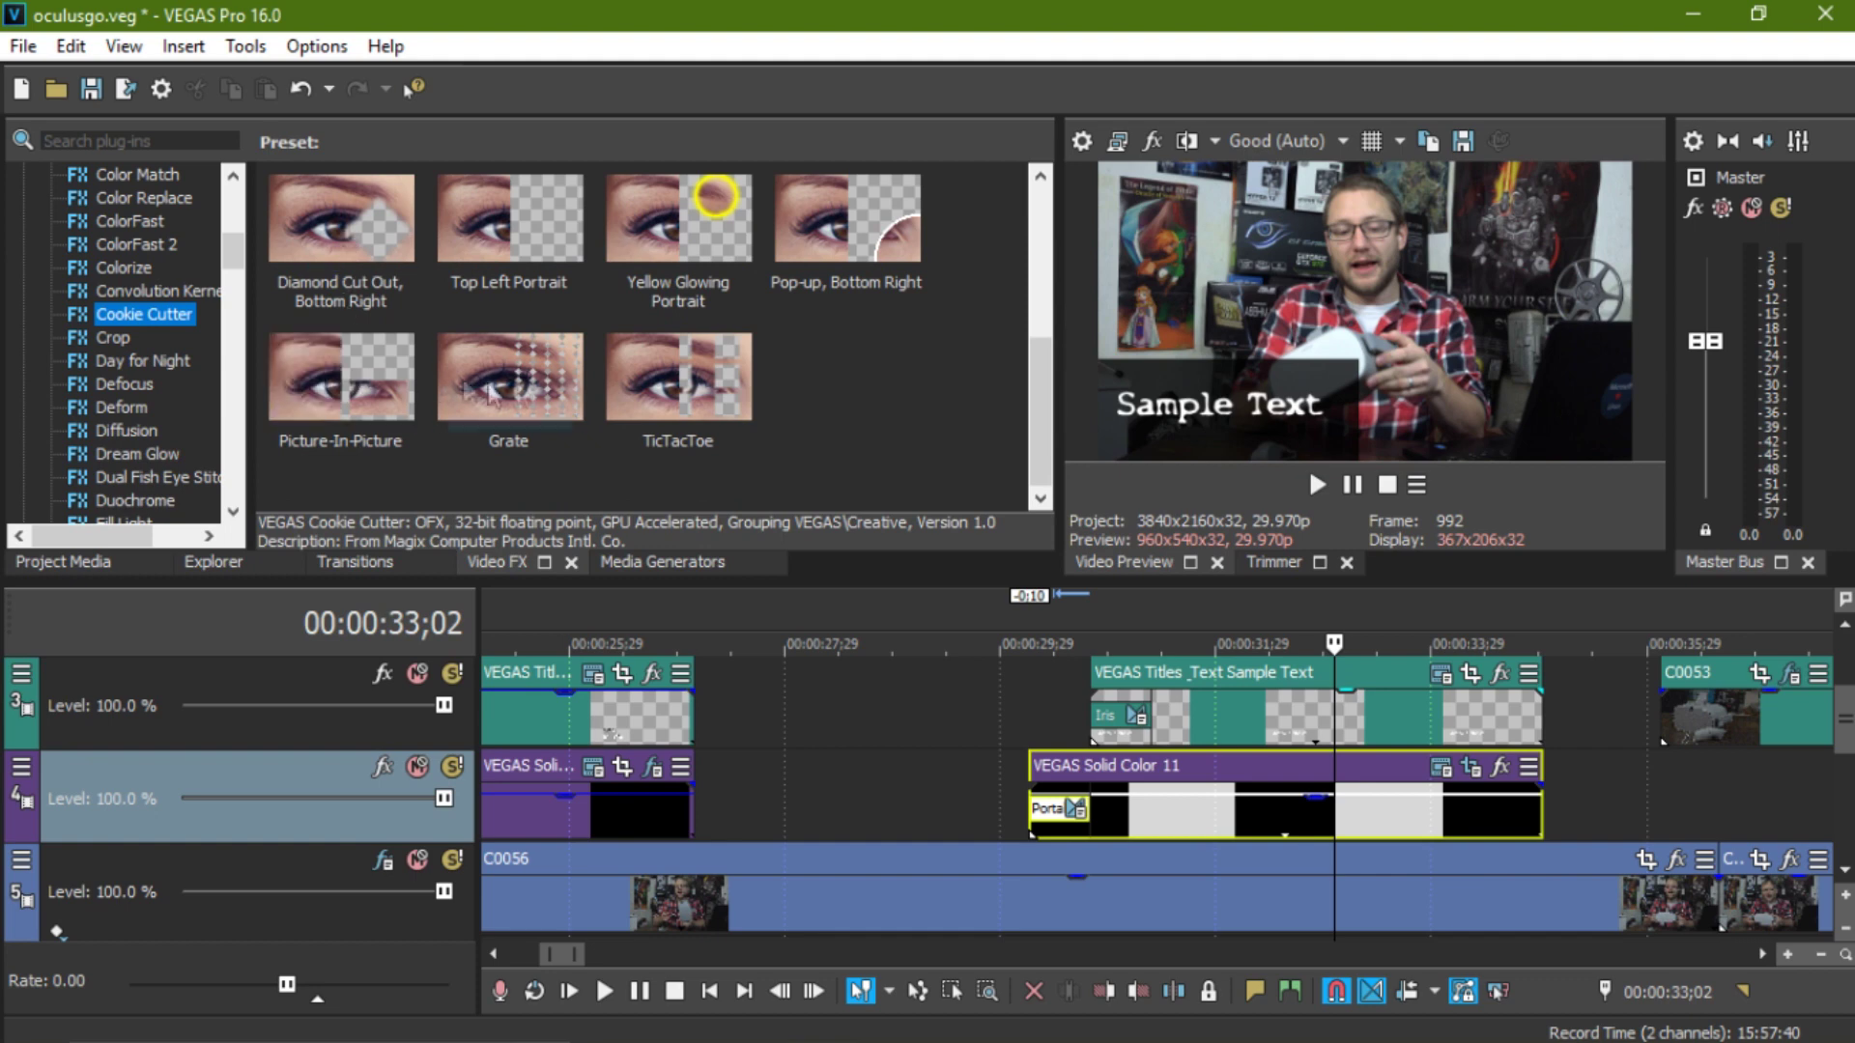
left_click(1161, 705)
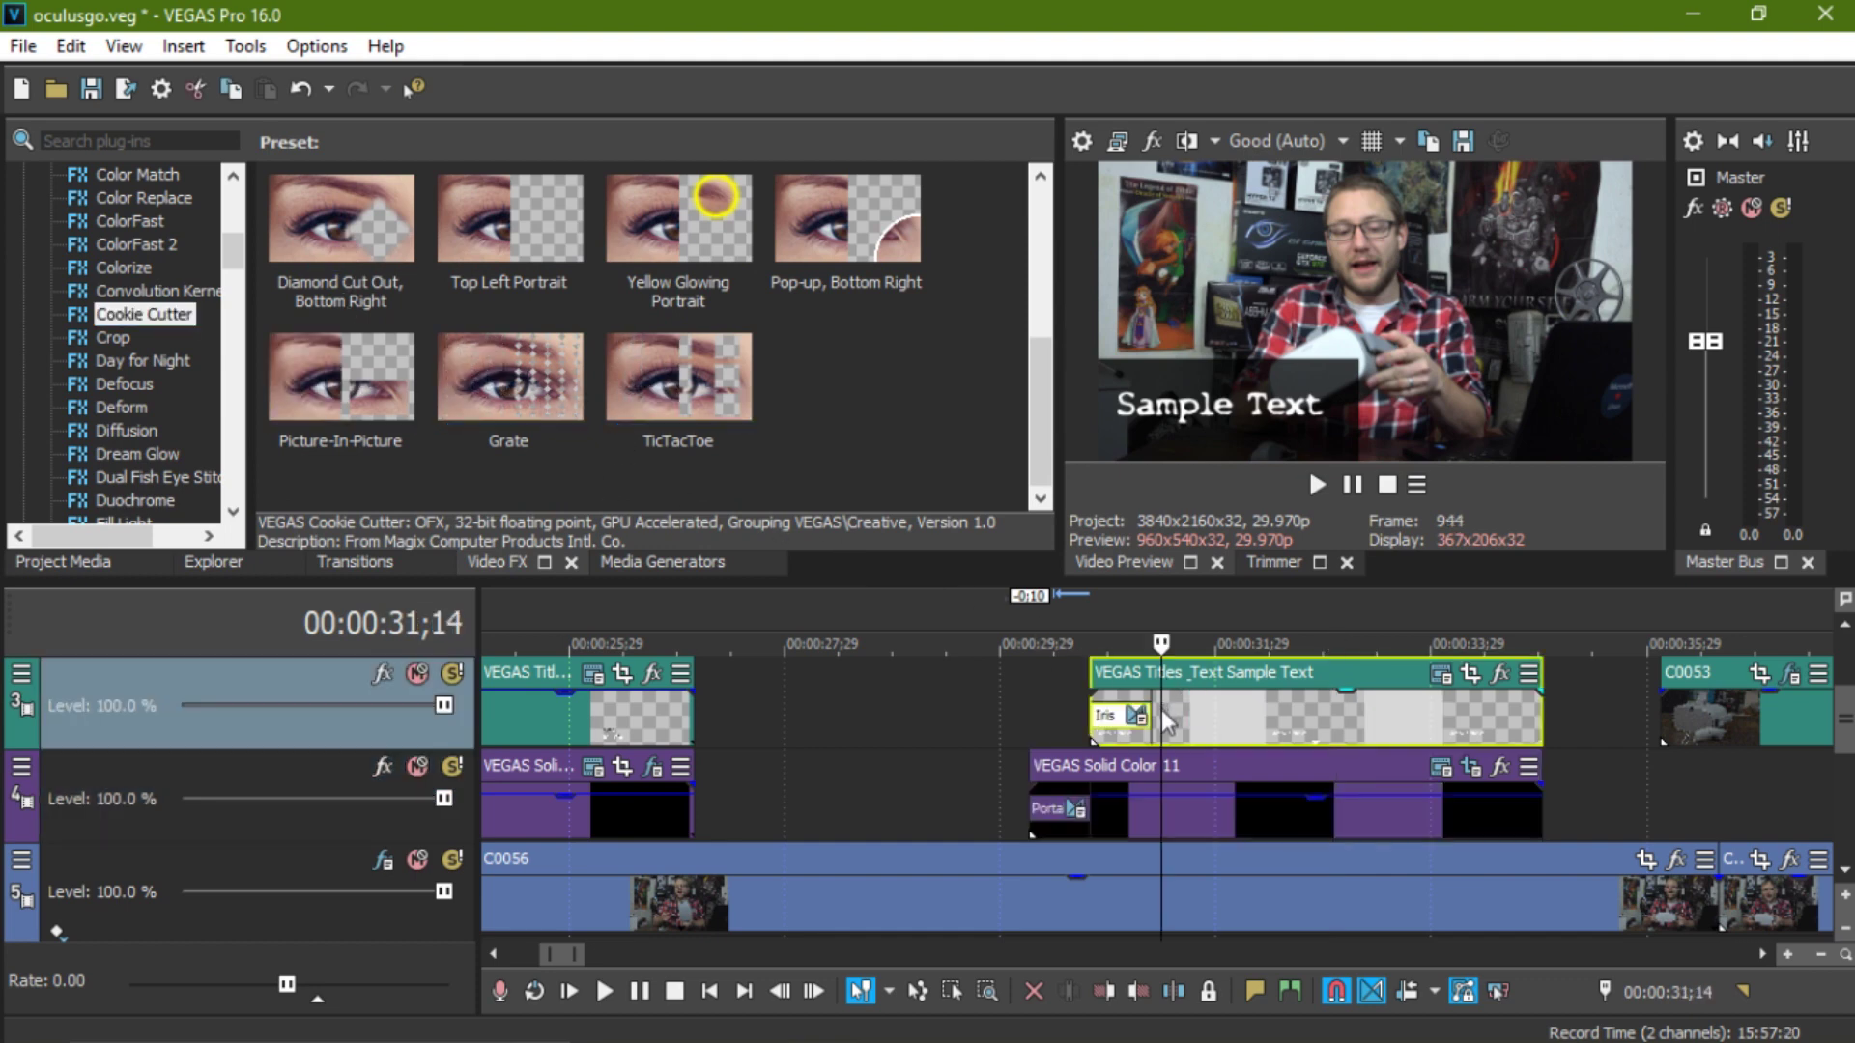
left_click(1061, 762)
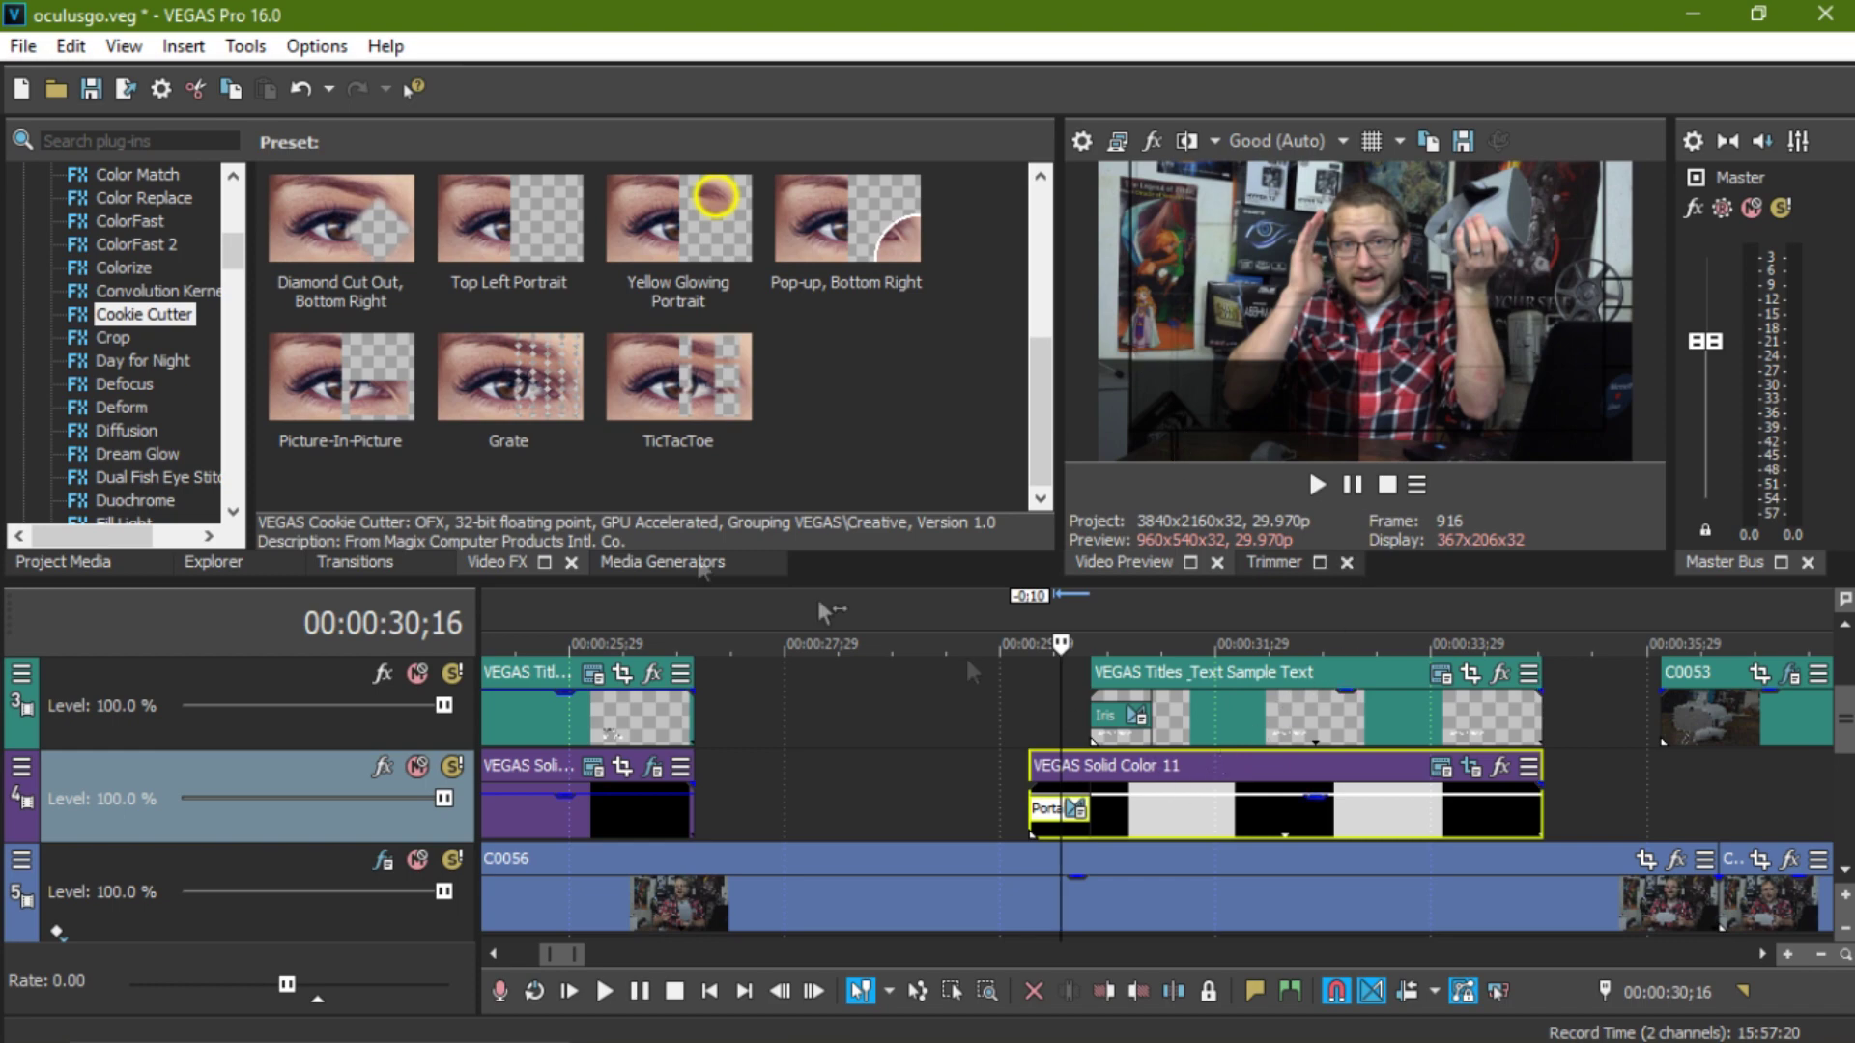
left_click_drag(1038, 381, 1036, 205)
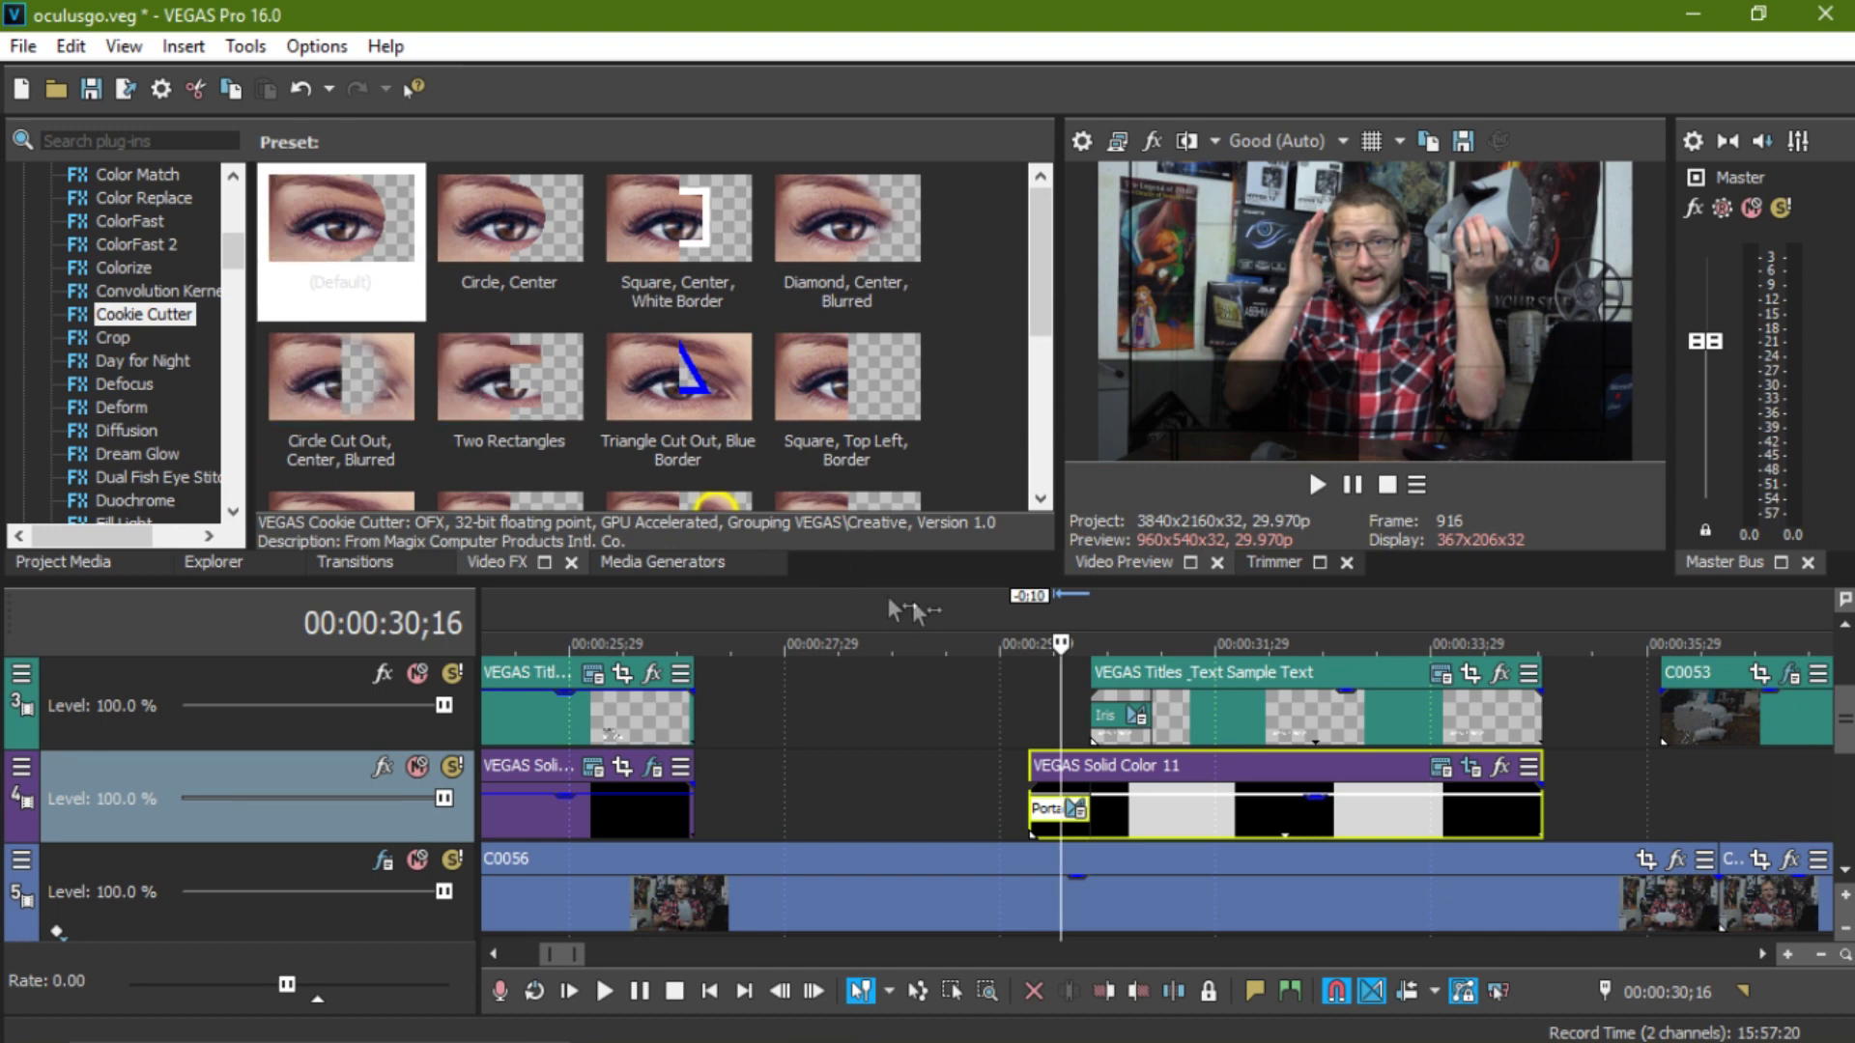
left_click(1011, 650)
left_click(1087, 614)
left_click(1194, 616)
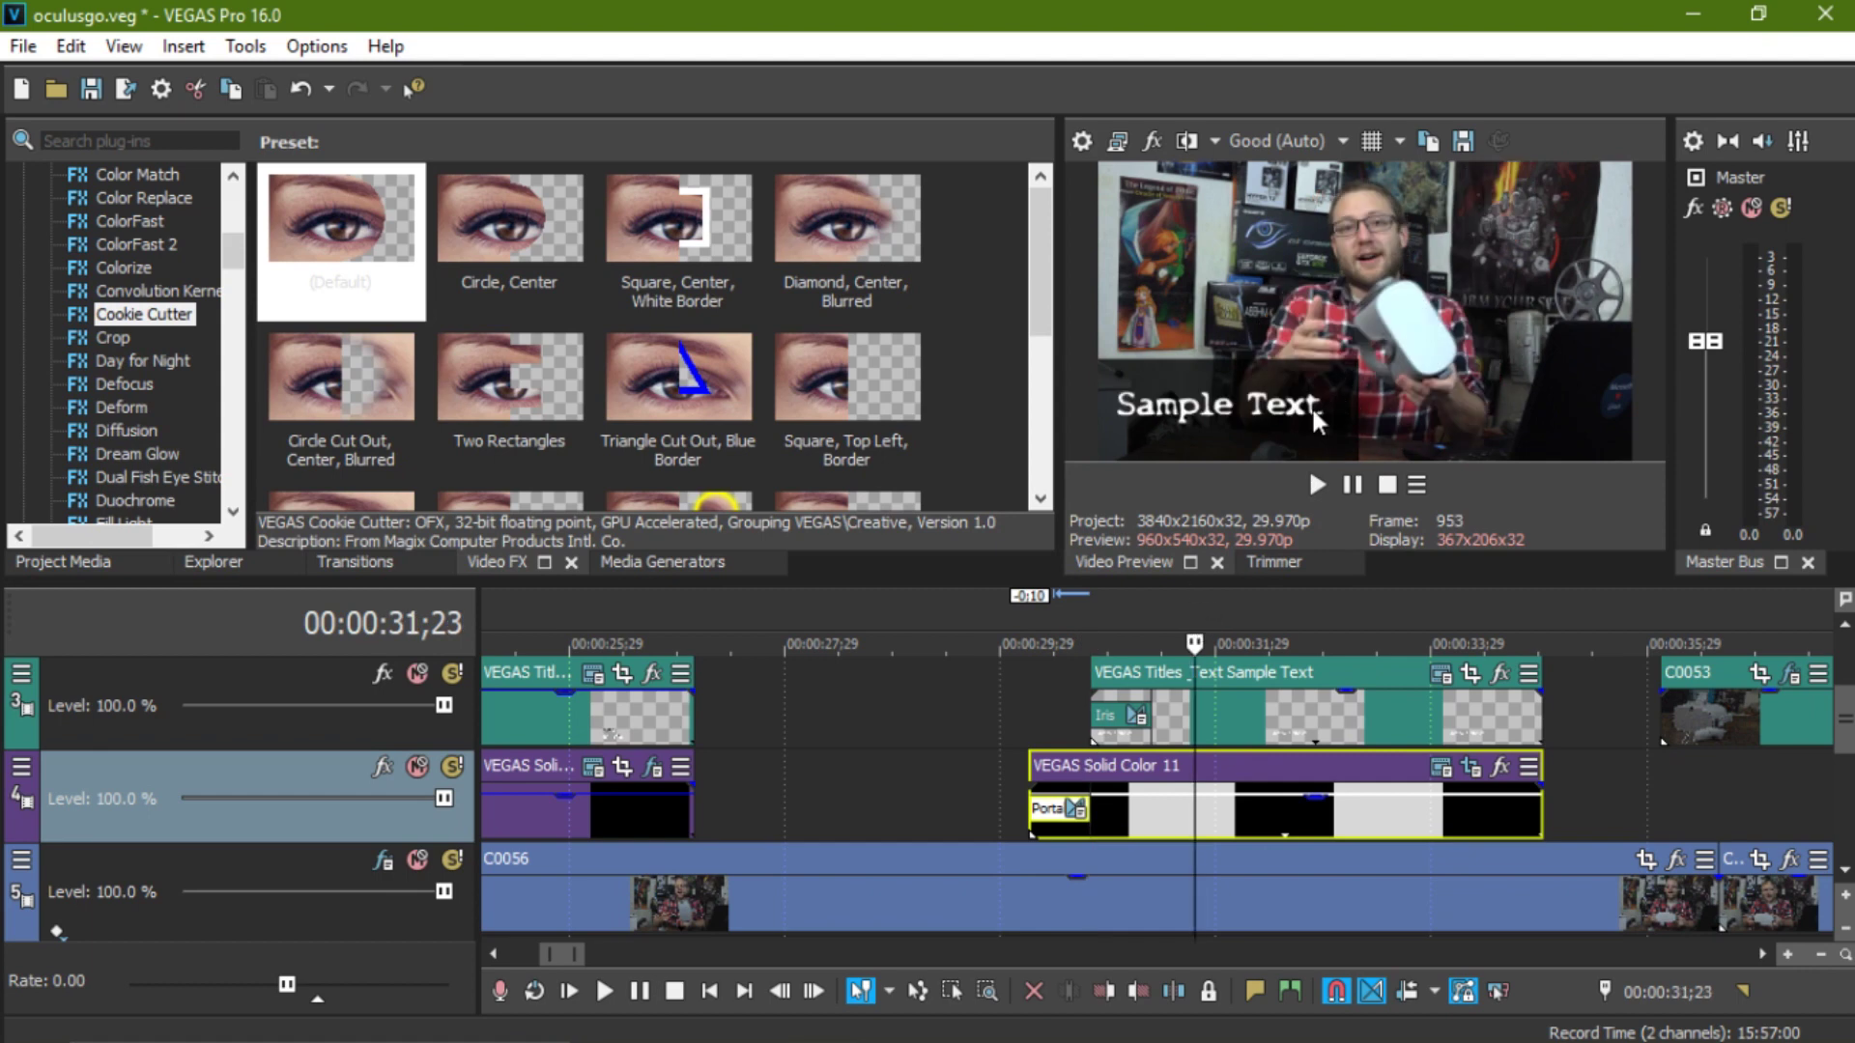
scroll(945, 713, "down", 2)
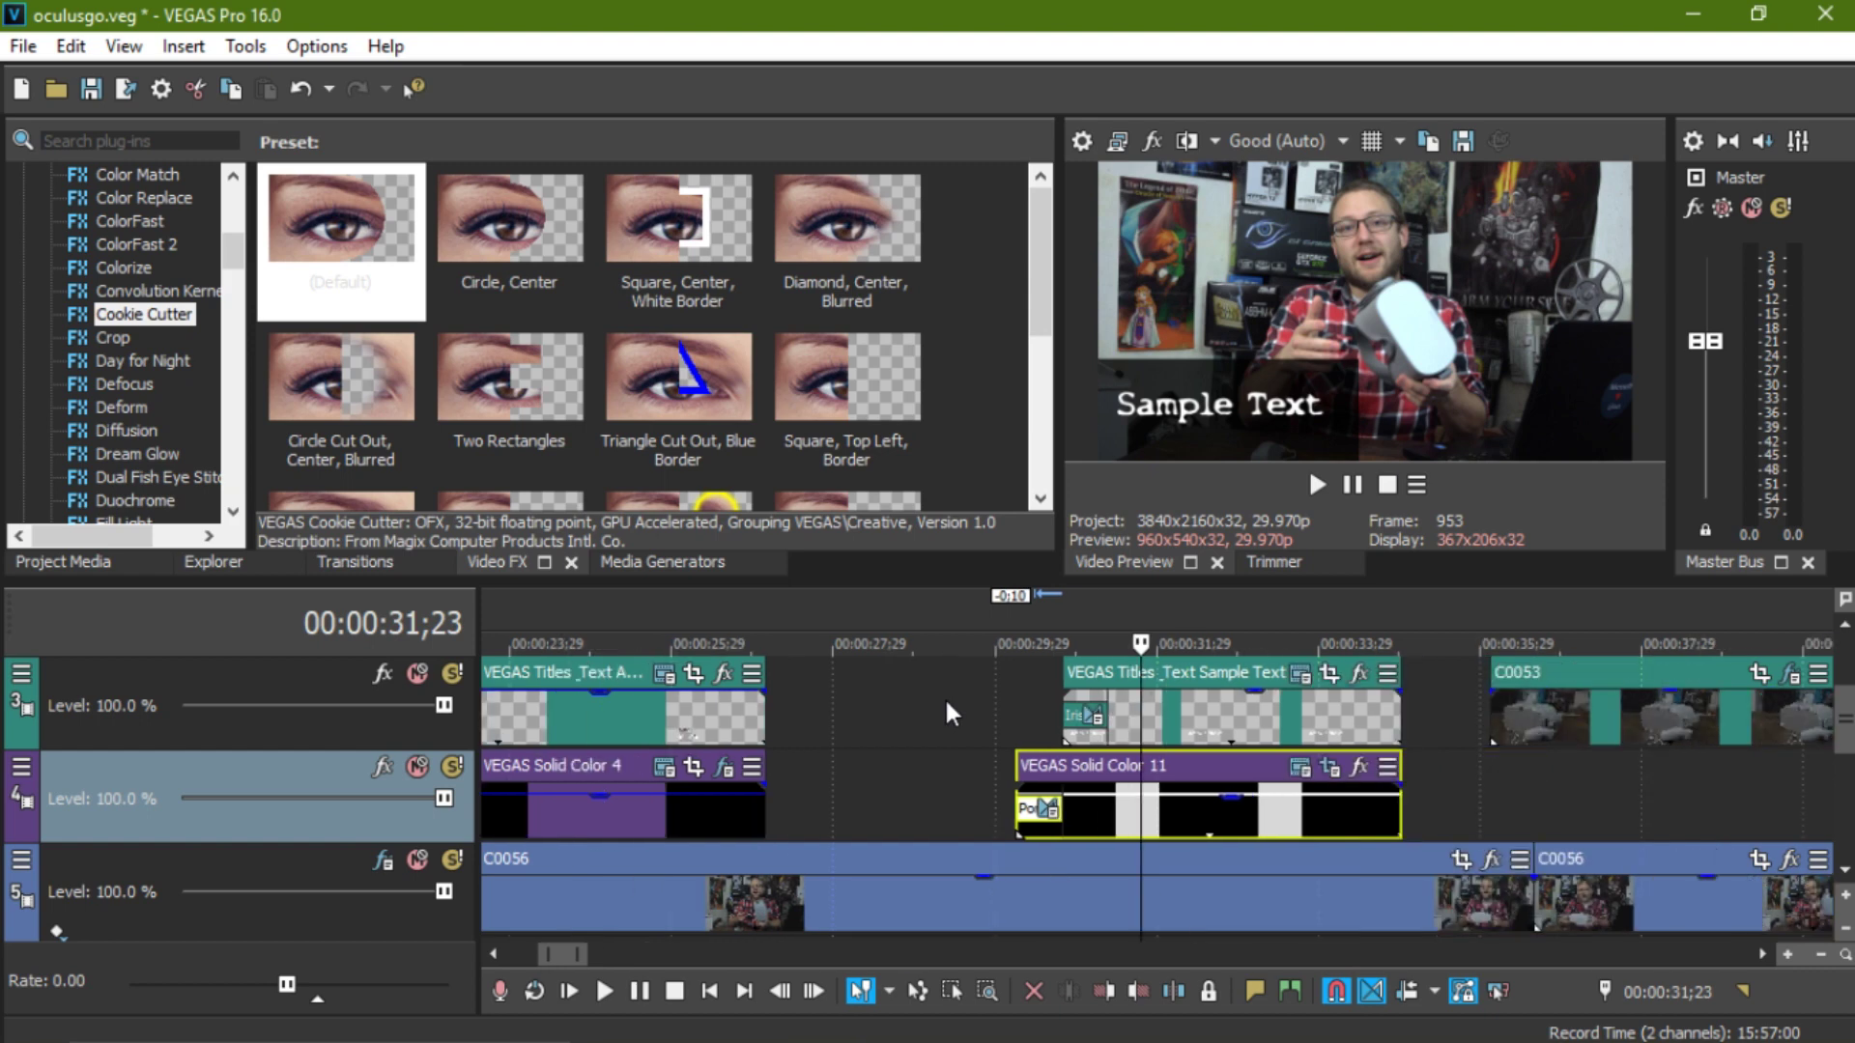
scroll(945, 713, "down", 1)
left_click(1087, 622)
left_click(1147, 618)
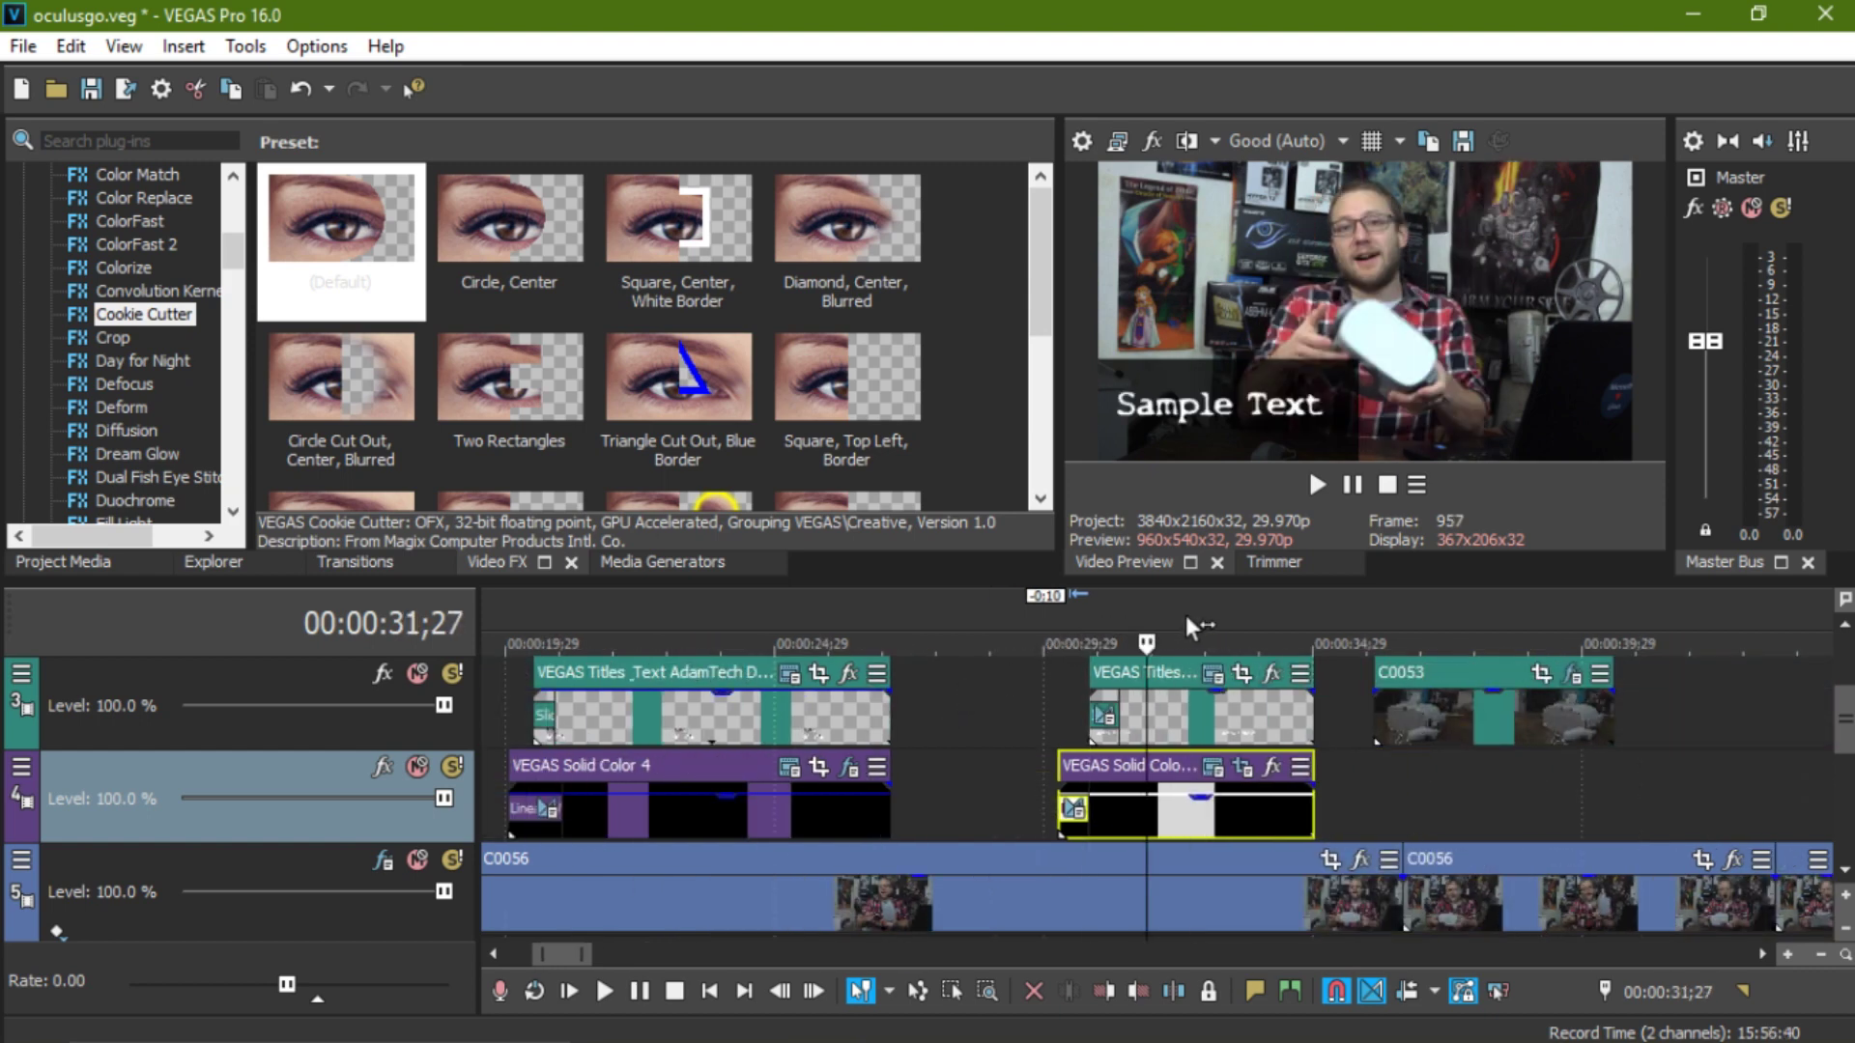
left_click(1194, 616)
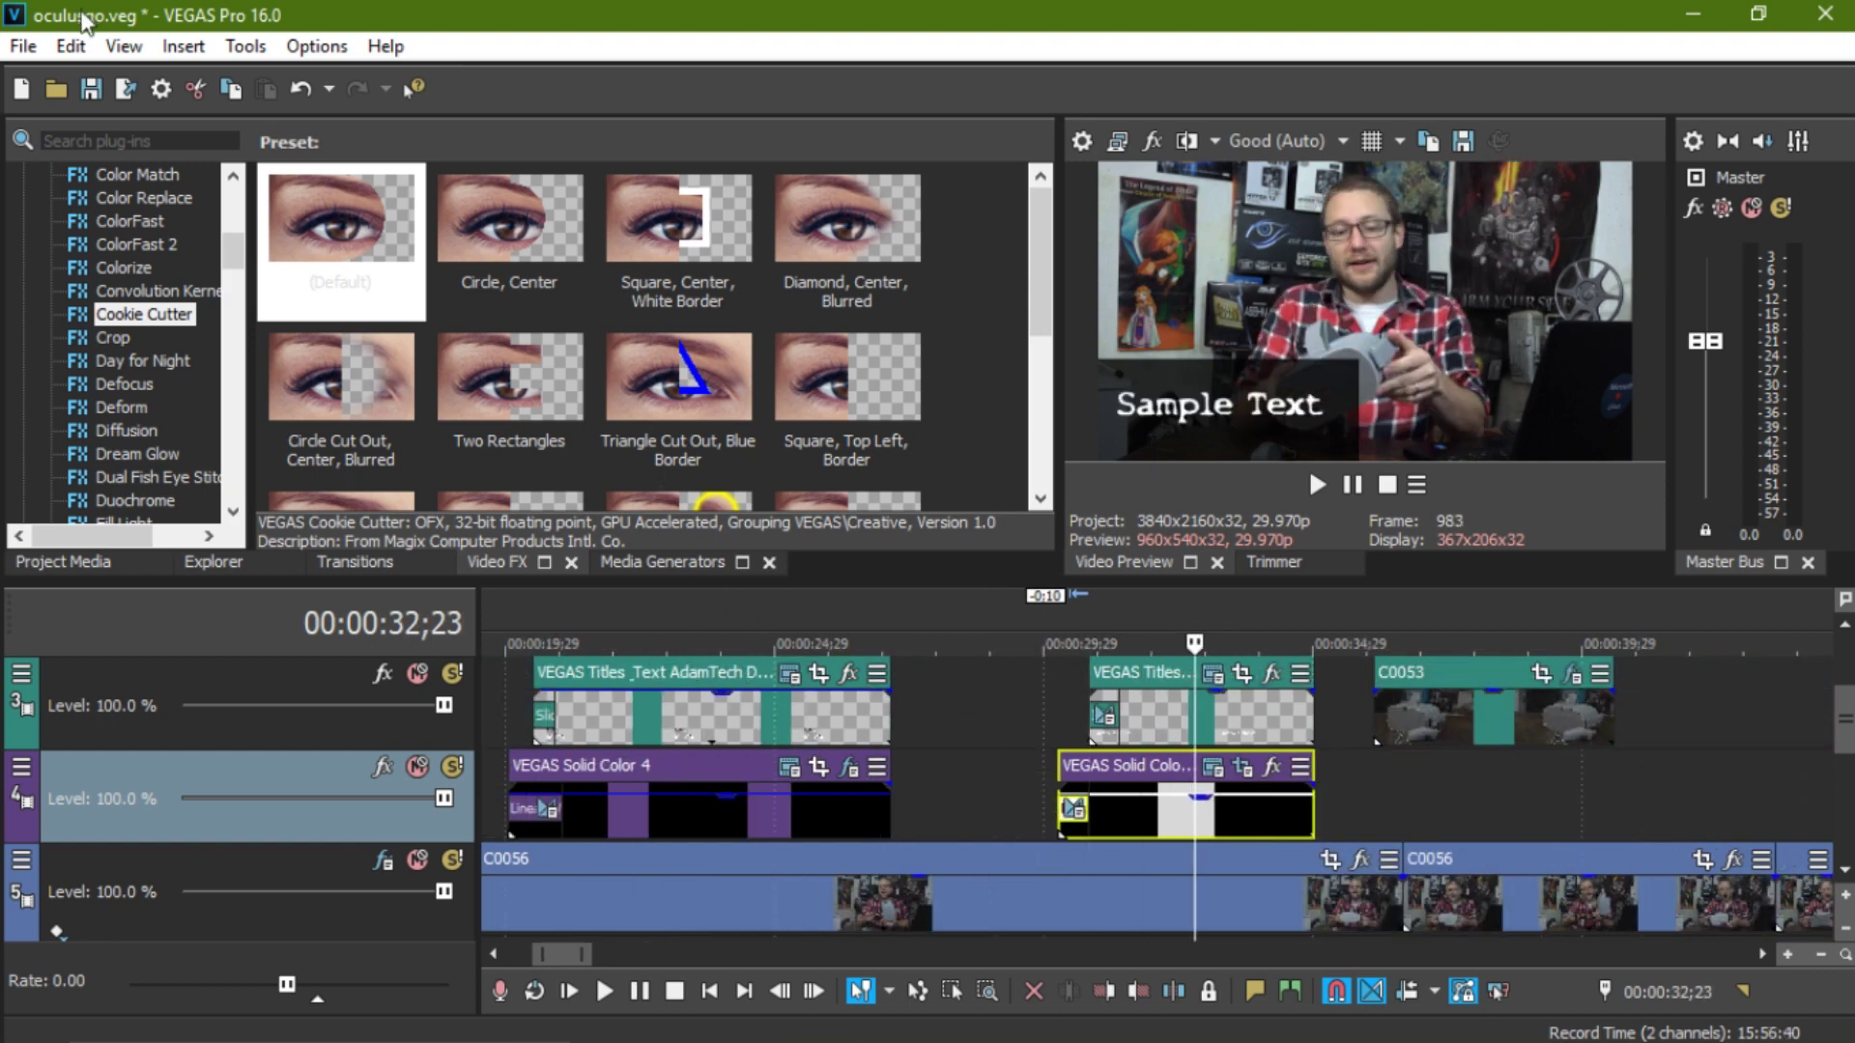